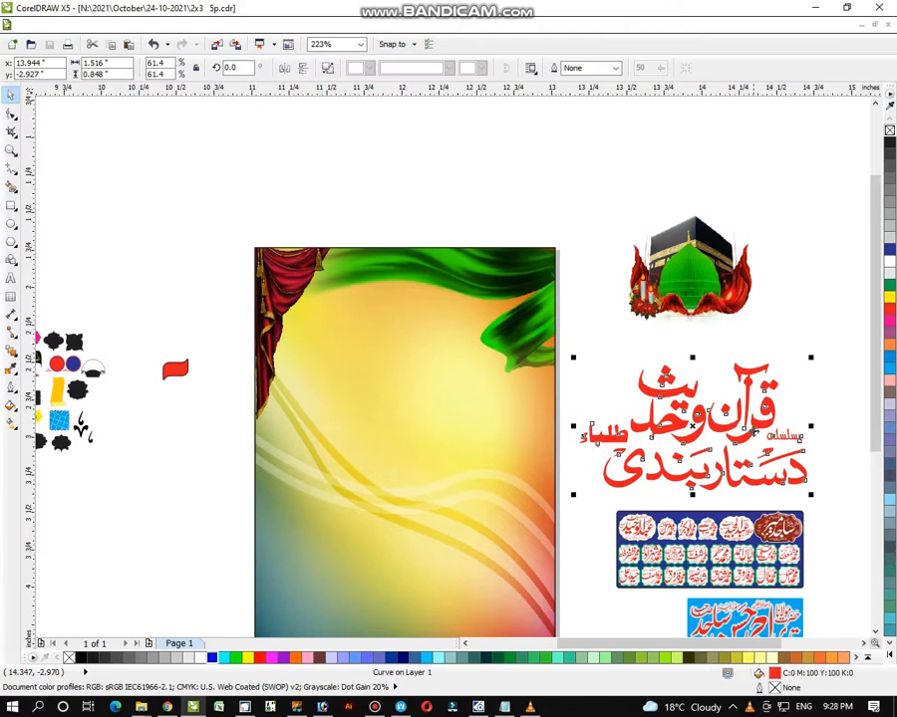
- Drop the red Urdu title onto the background, scale it to 45.9%, and set it near the top
left_click_drag(754, 431, 481, 330)
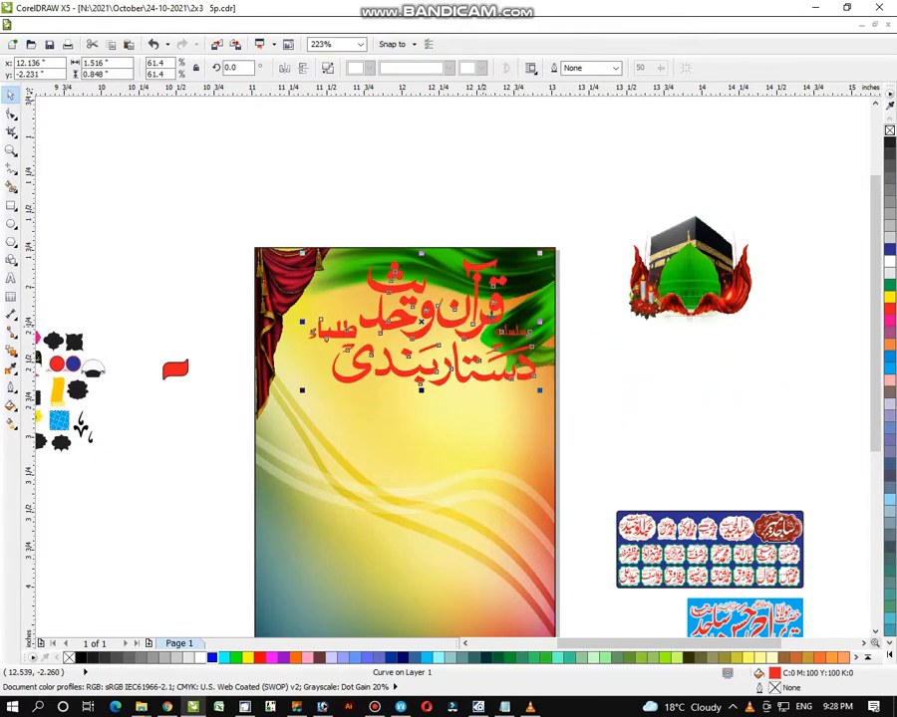
left_click_drag(536, 261, 507, 272)
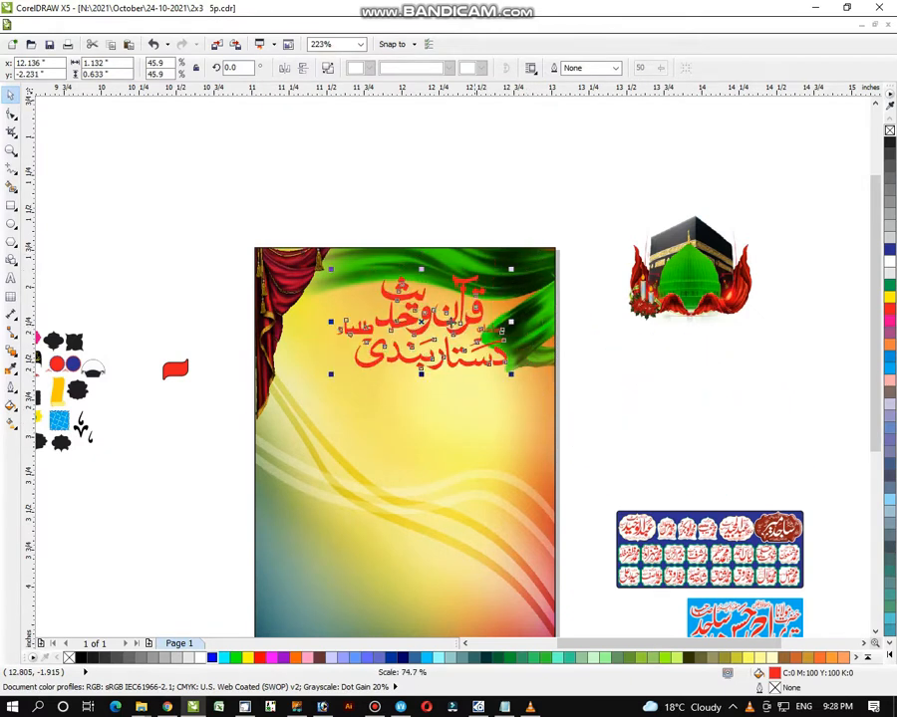
left_click_drag(427, 317, 369, 332)
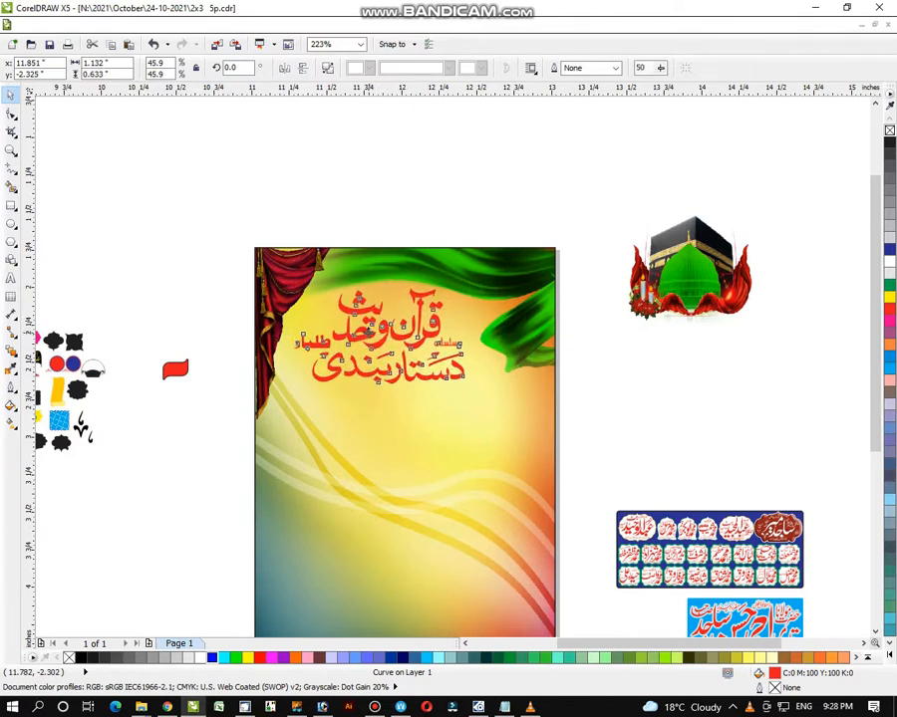
left_click_drag(427, 327, 424, 322)
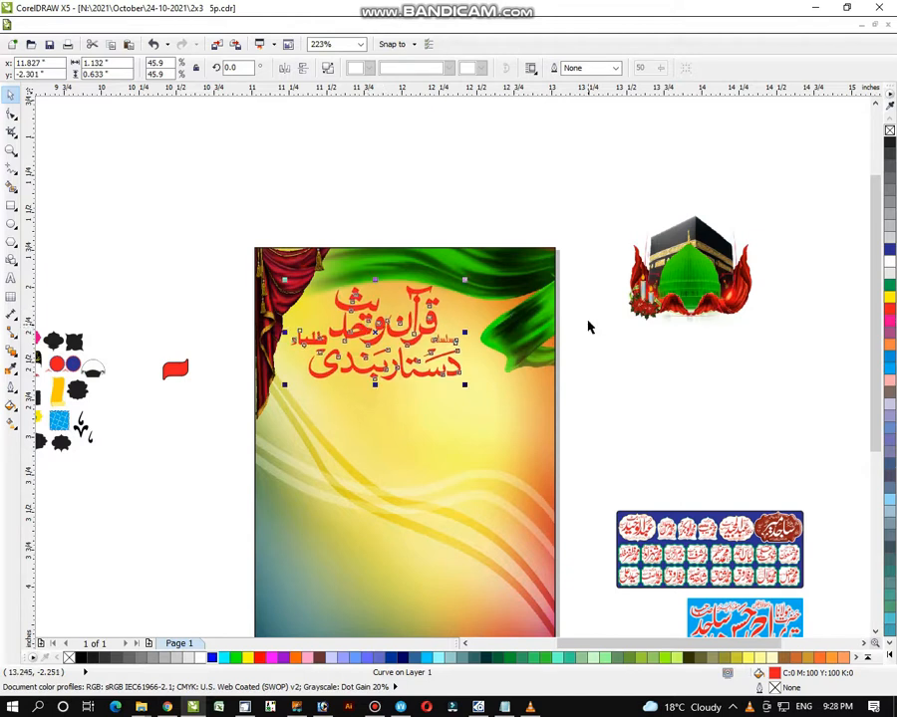
left_click(587, 327)
left_click(426, 359)
- Delete the green cloth and red curtain bitmaps from the background's PowerClip contents
left_click(615, 337)
right_click(525, 319)
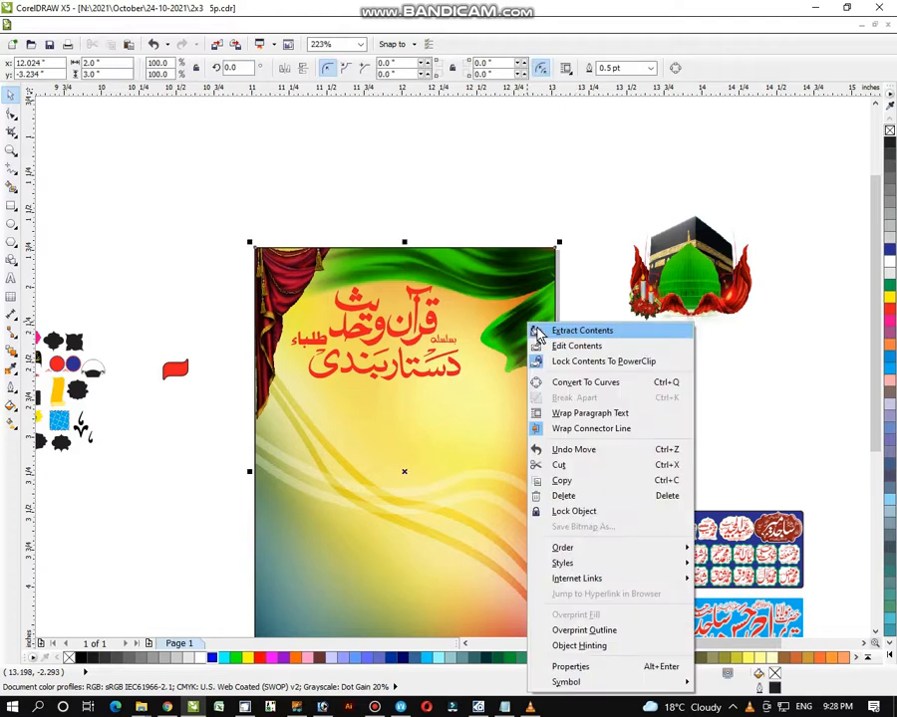
left_click(534, 343)
left_click(532, 322)
key("Delete")
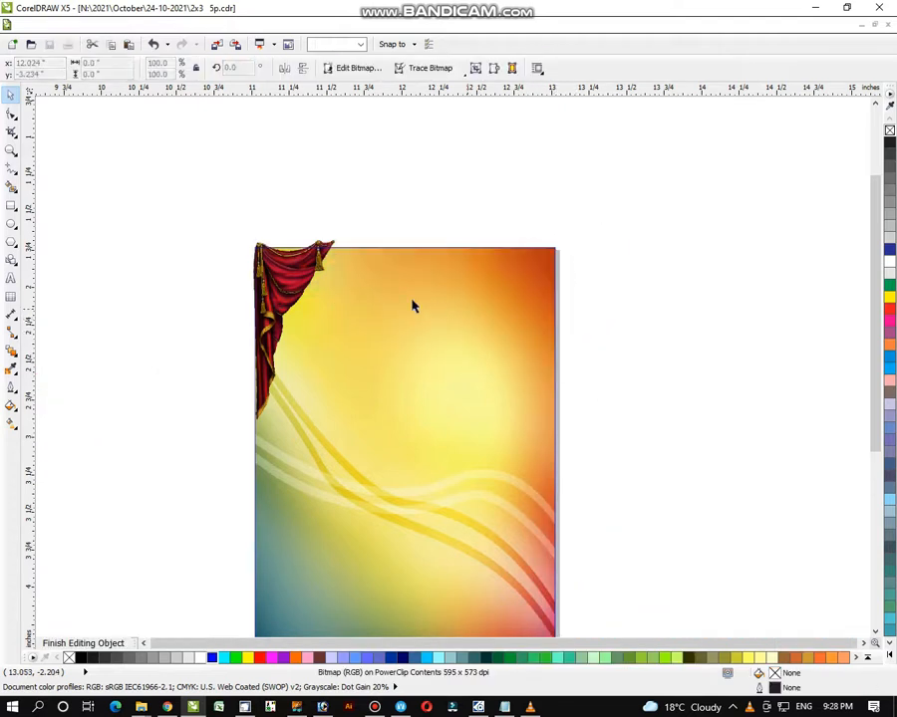
left_click(284, 277)
key("Delete")
right_click(281, 280)
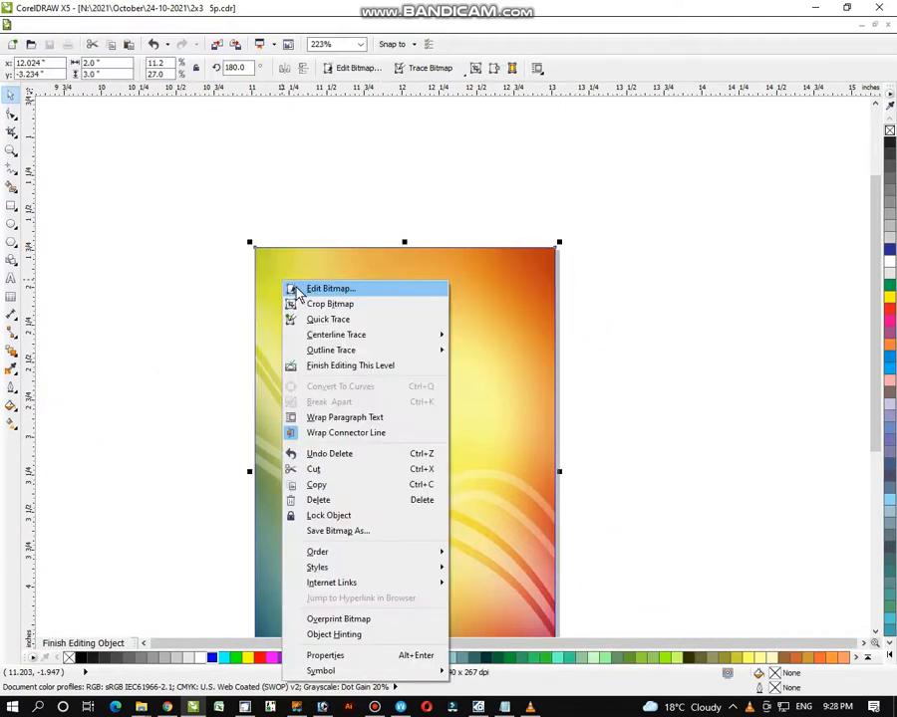
left_click(328, 365)
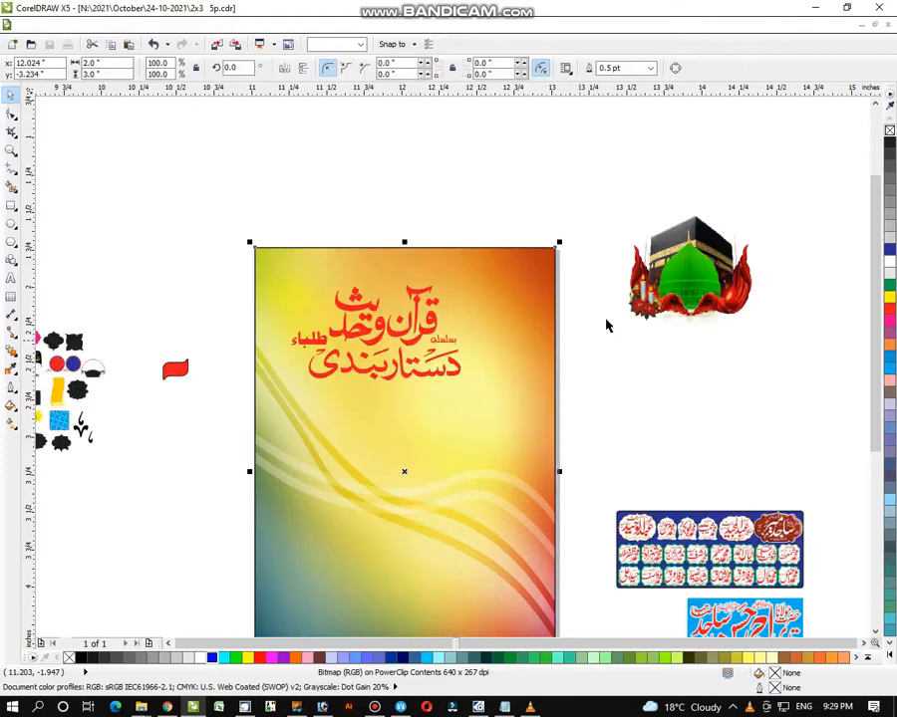
left_click(583, 301)
- Move the red Urdu title higher and more centered near the poster's top edge
left_click_drag(202, 222, 459, 381)
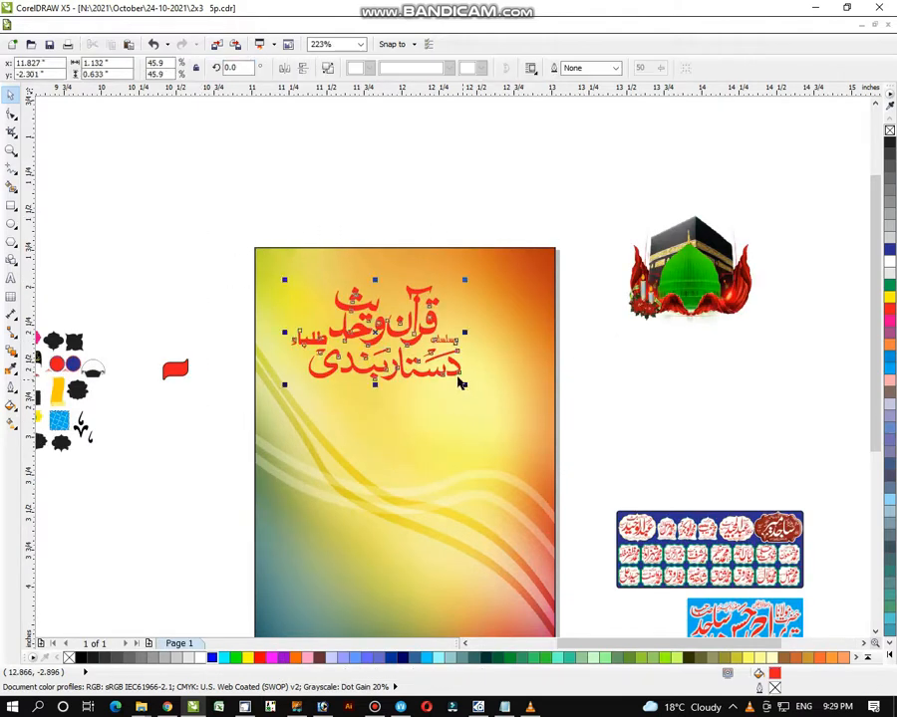
left_click_drag(383, 342, 401, 309)
left_click_drag(399, 309, 406, 309)
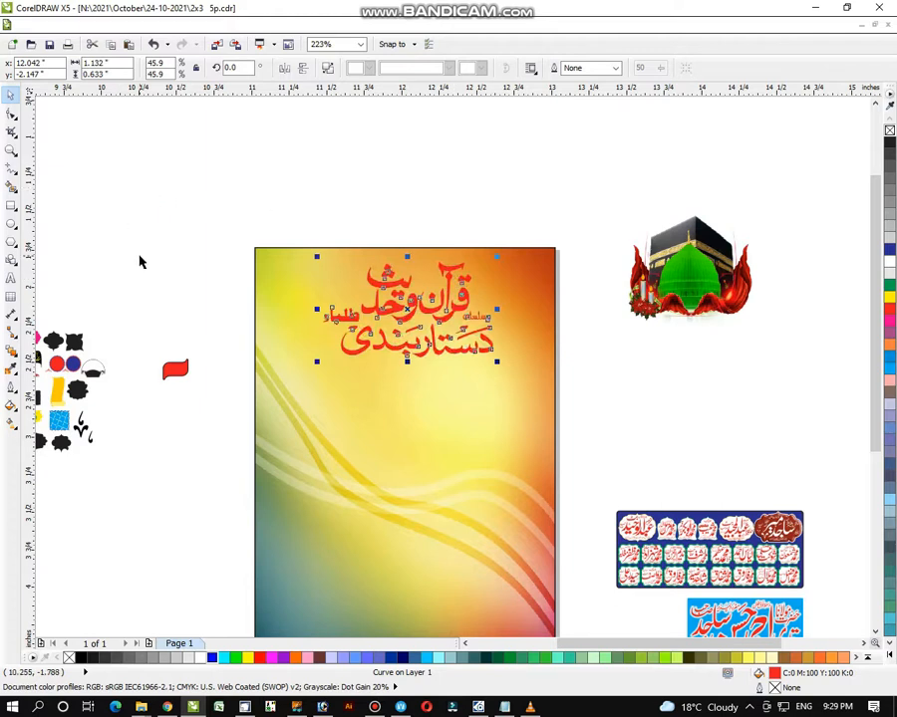
- Zoom in on the poster top and draw a tall rectangle at its top-left
left_click(11, 151)
left_click_drag(187, 165, 636, 510)
left_click_drag(311, 211, 767, 516)
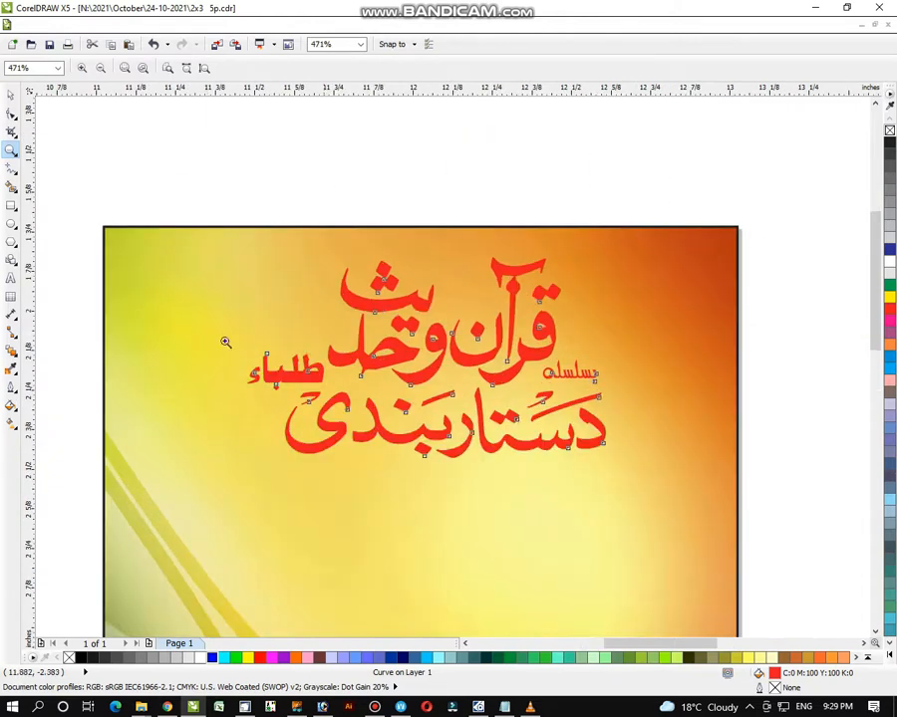
left_click(12, 206)
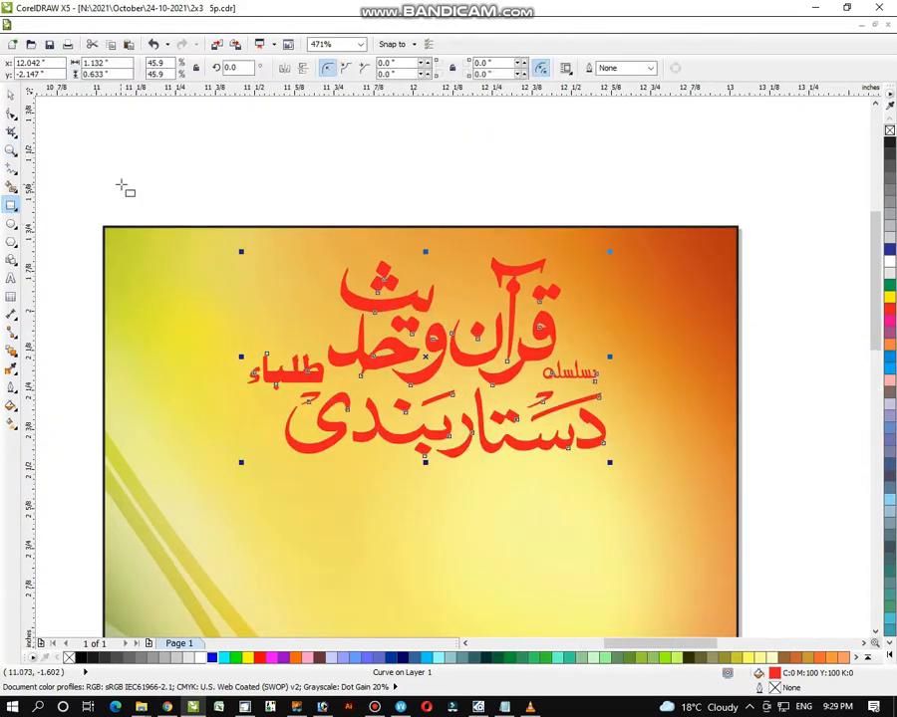
left_click_drag(121, 185, 225, 450)
- Round all four corners of the rectangle into a pill shape
left_click(11, 113)
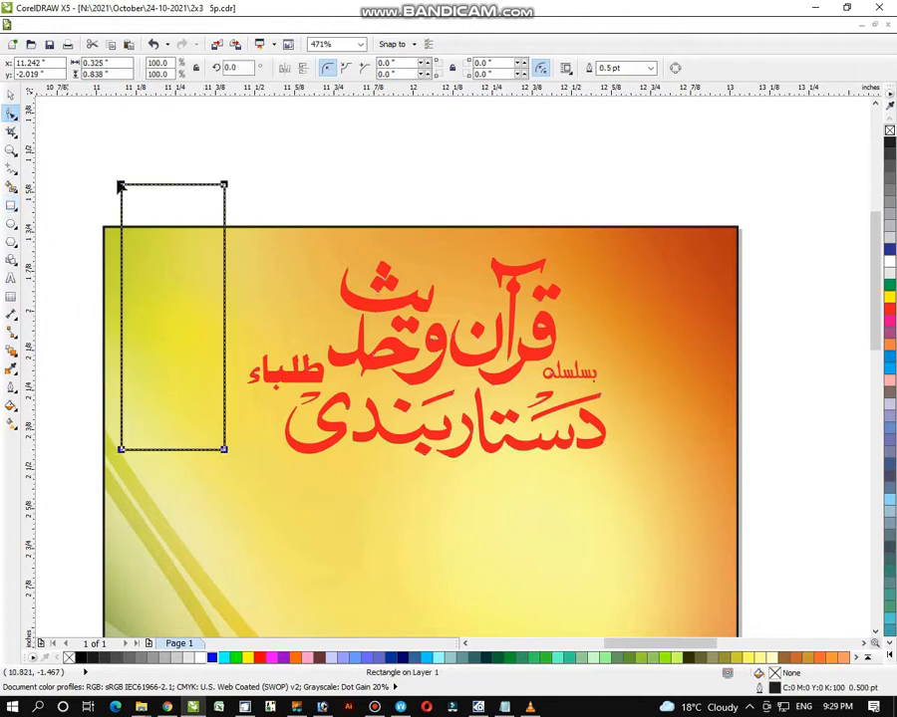
left_click_drag(121, 186, 99, 185)
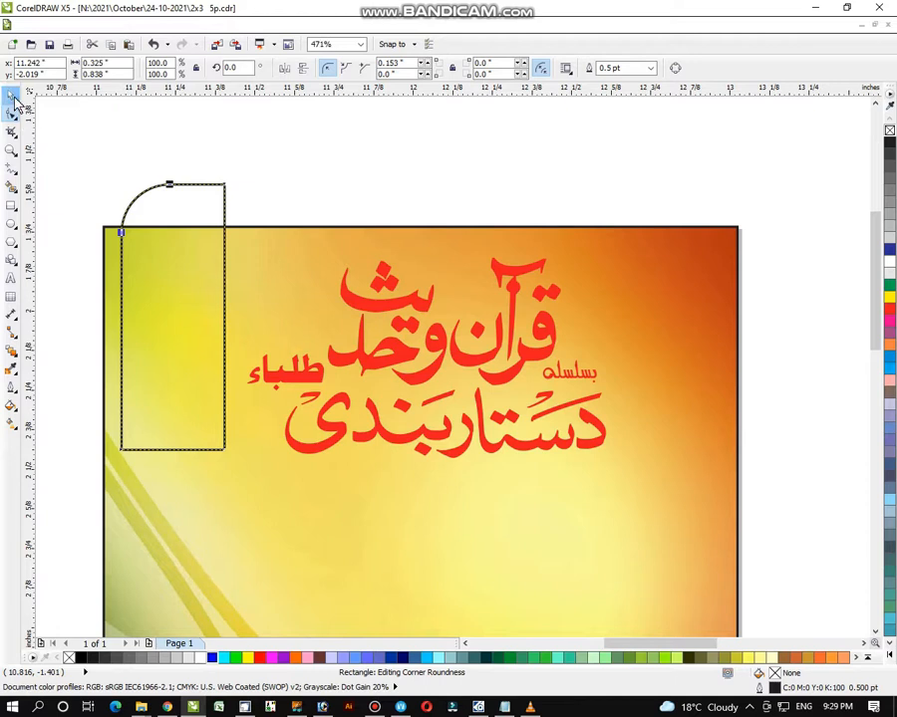
left_click_drag(15, 102, 14, 100)
left_click(11, 96)
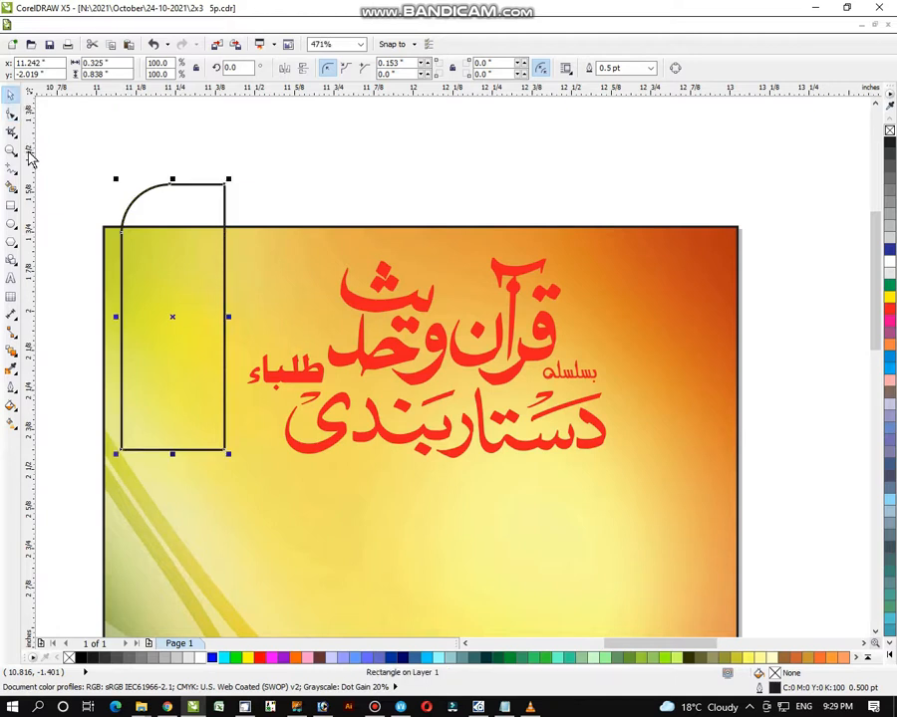
left_click(84, 136)
left_click_drag(84, 129, 249, 482)
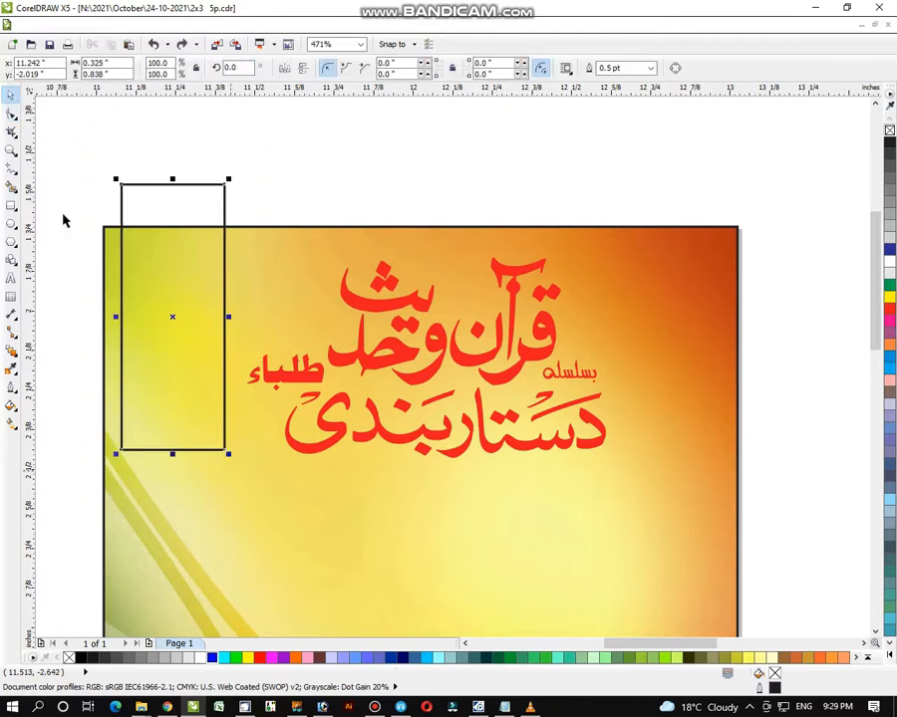
left_click(11, 114)
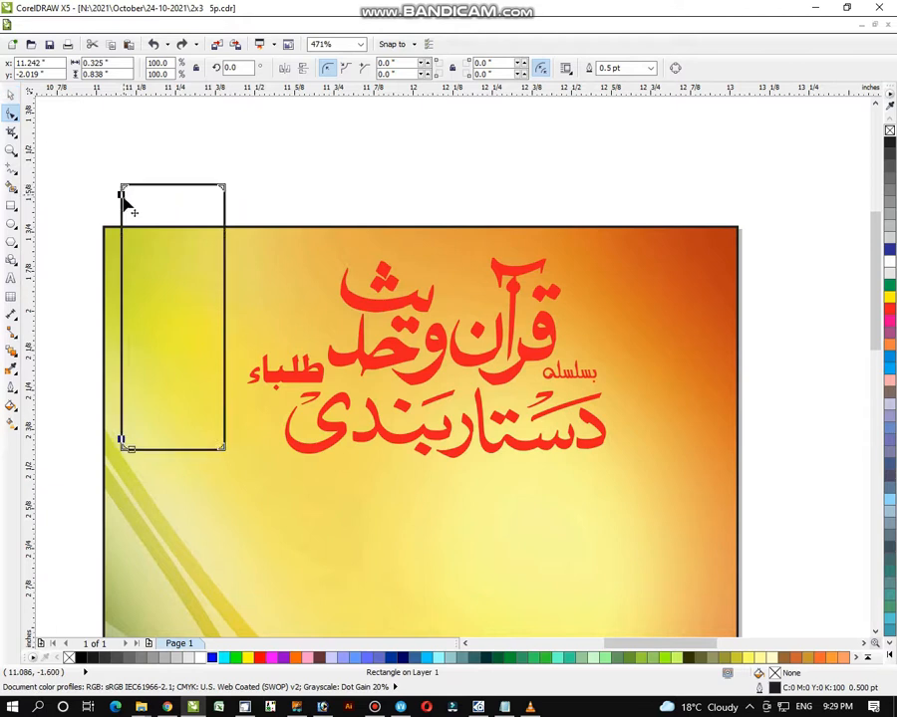
left_click_drag(126, 196, 117, 225)
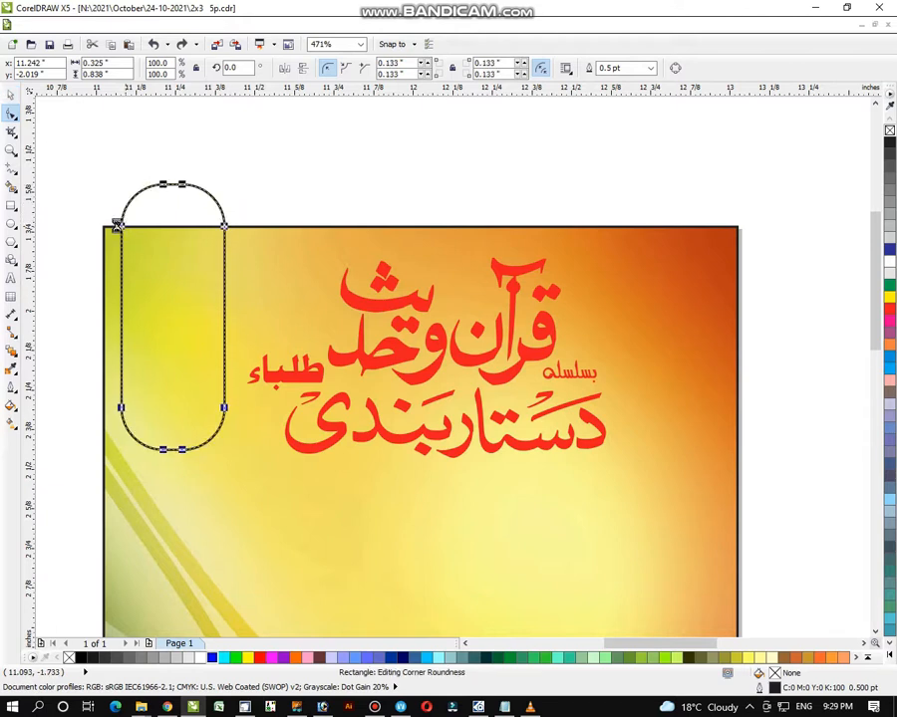
- Shrink the pill to 85.2% and move it slightly up
left_click(12, 93)
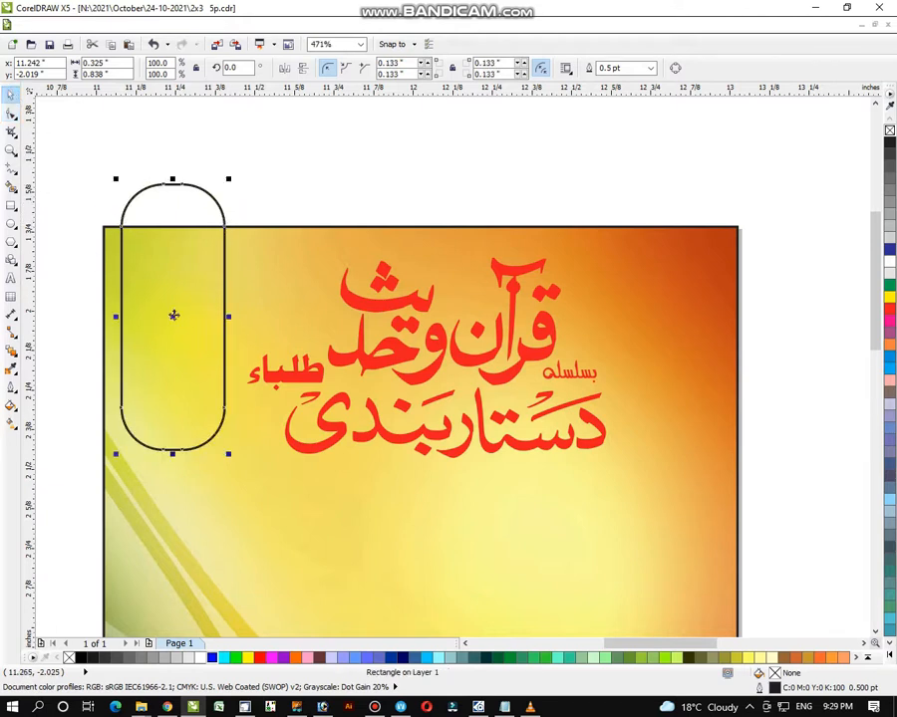
left_click_drag(173, 314, 173, 314)
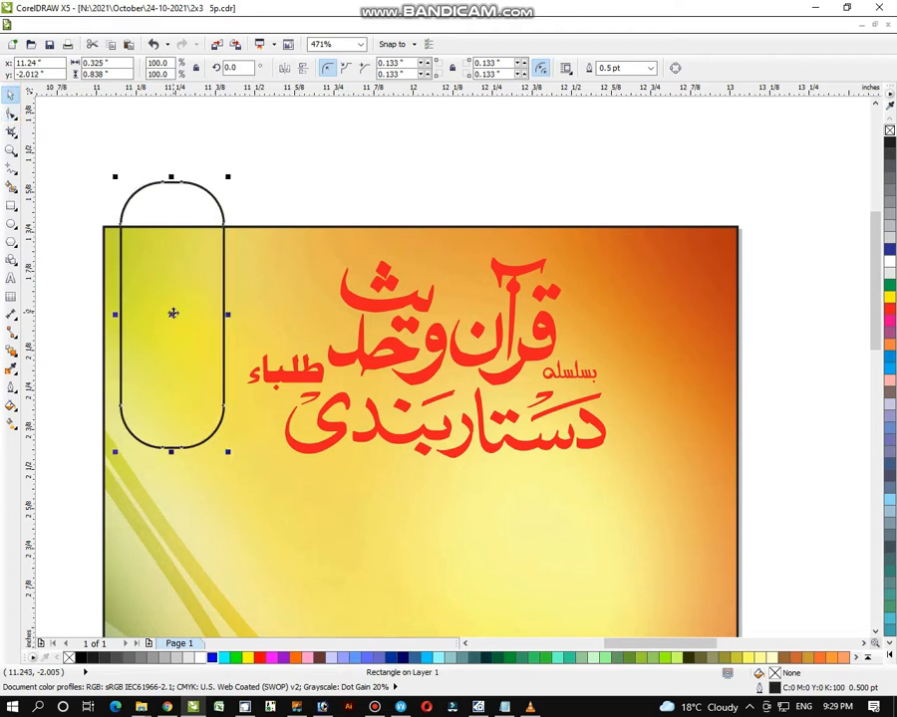
left_click_drag(228, 452, 202, 417)
left_click_drag(174, 314, 171, 302)
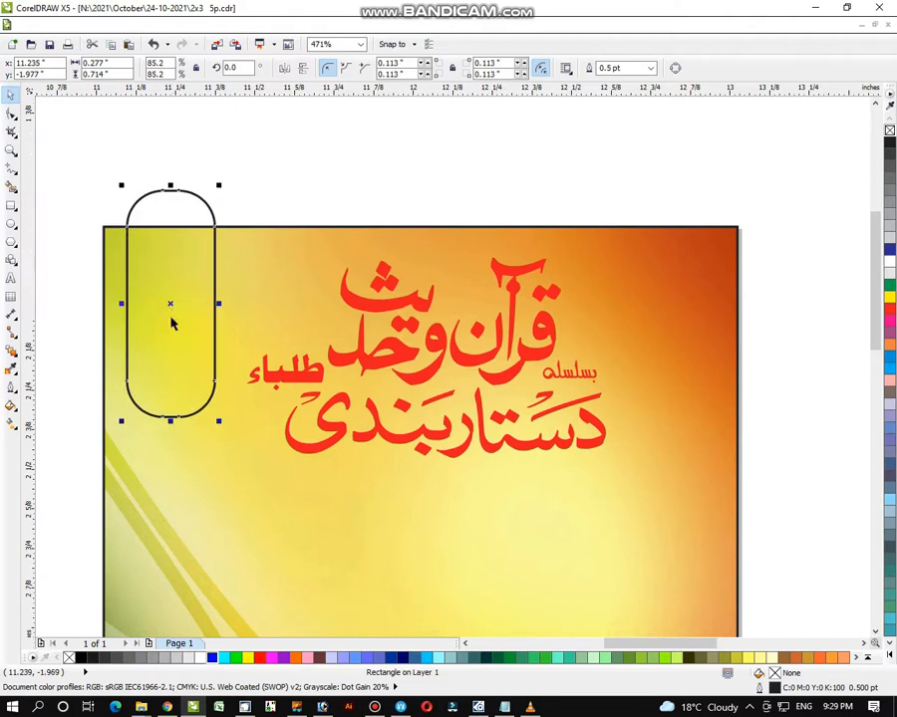
- Fill the pill dark blue with a white outline and drop a copy at the top-right
left_click(890, 251)
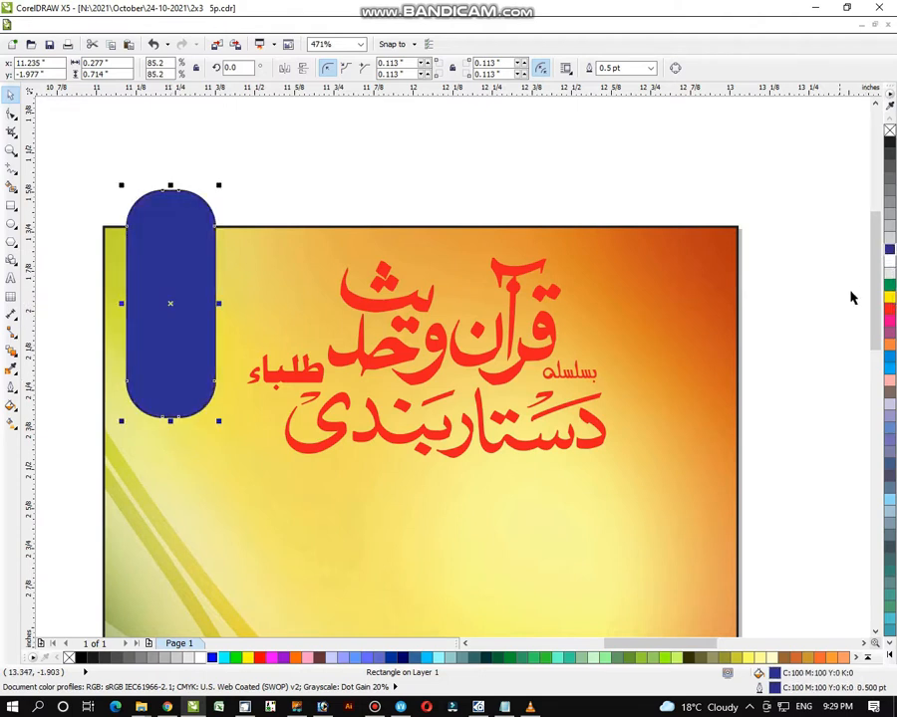
right_click(888, 262)
left_click(814, 274)
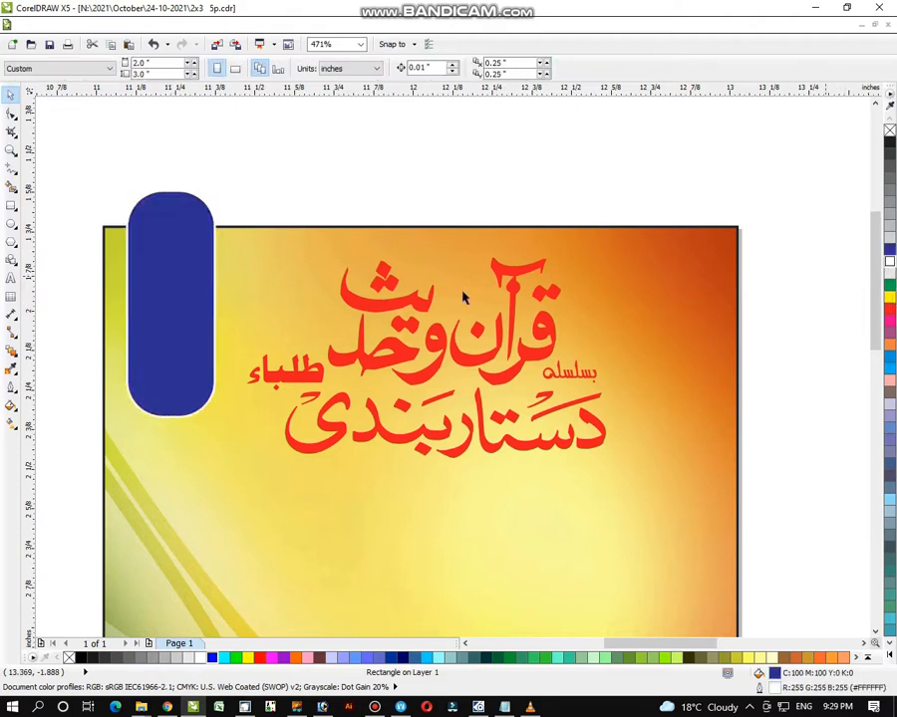
left_click_drag(172, 304, 164, 302)
left_click_drag(167, 302, 680, 310)
right_click(679, 309)
left_click(761, 325)
- Align the tops of the two blue pills
left_click(681, 310)
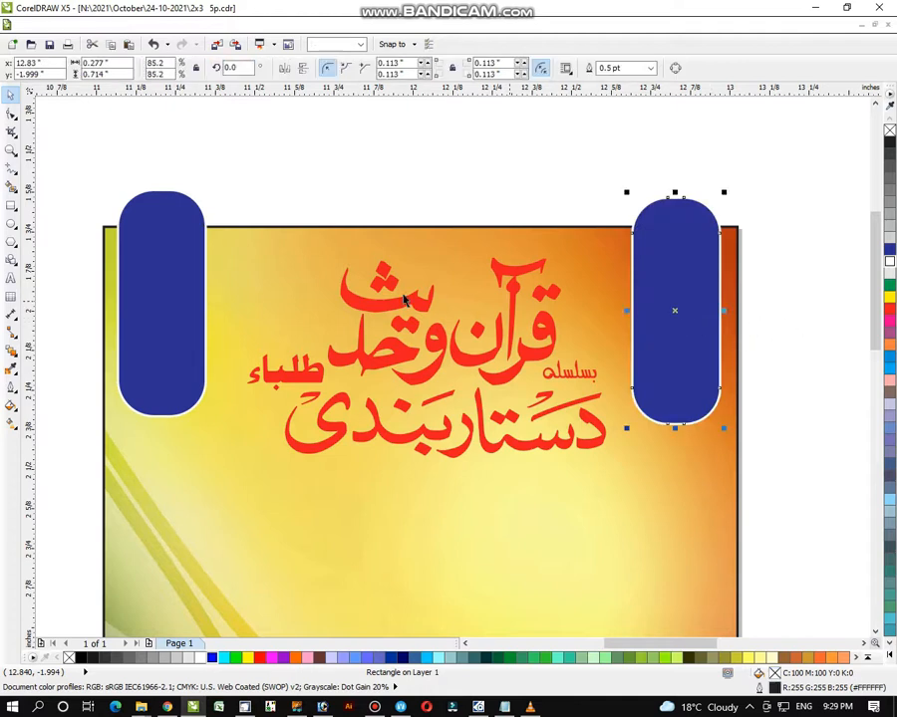
left_click(192, 303, "shift")
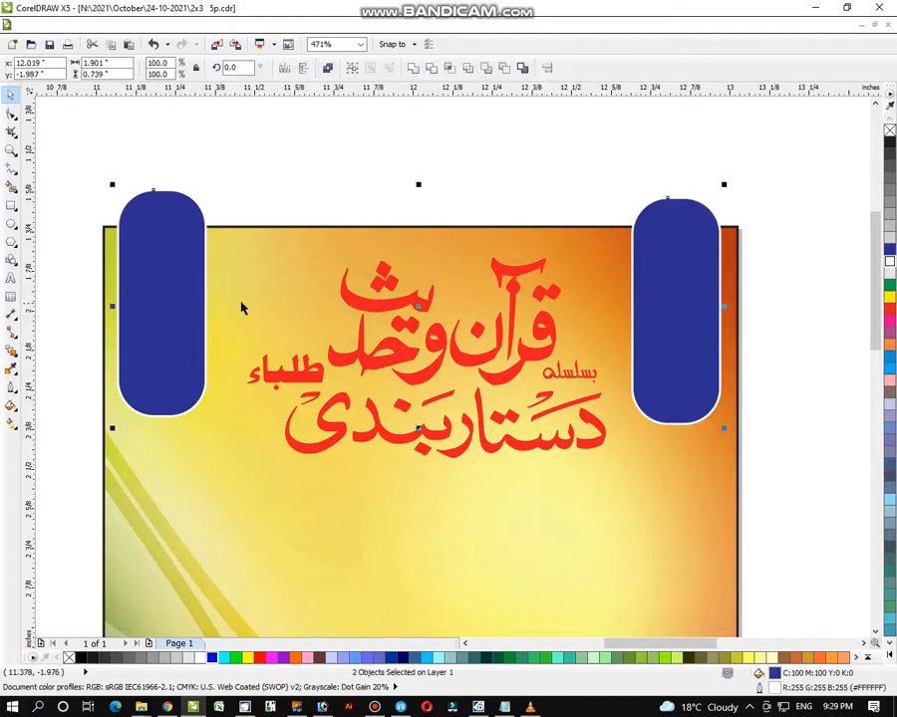
key("t")
key("Escape")
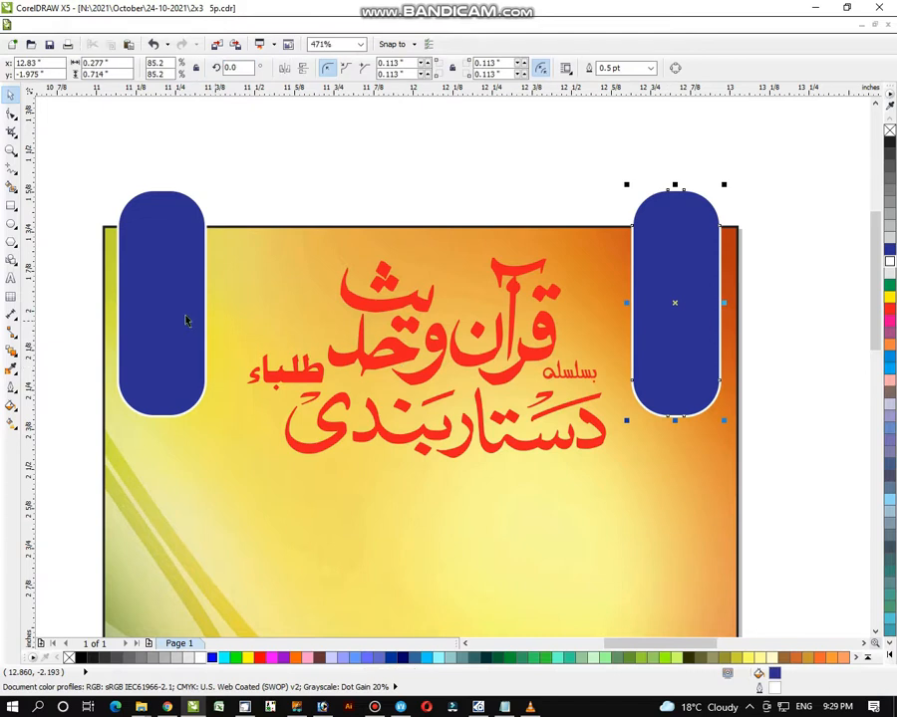
- PowerClip both blue pills inside the poster background
left_click(186, 315, "shift")
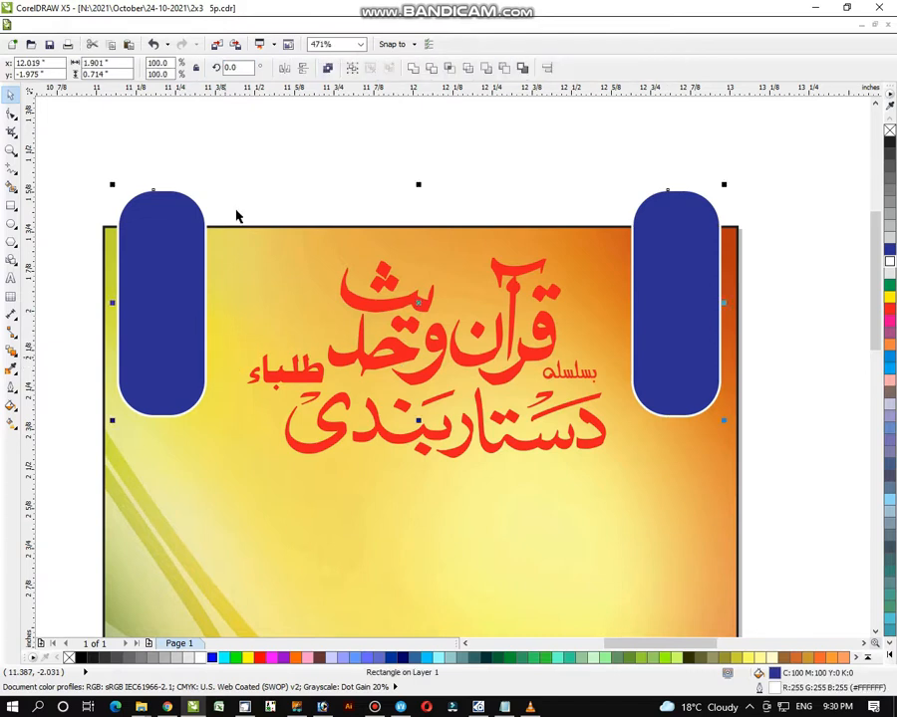
left_click(204, 25)
mouse_move(285, 225)
left_click(325, 229)
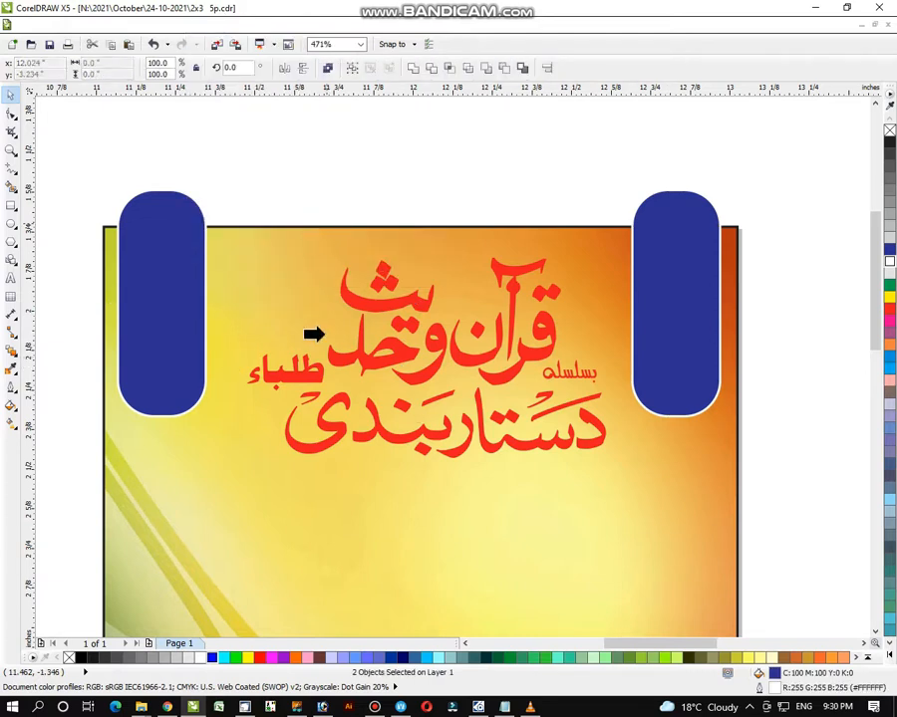
left_click(329, 480)
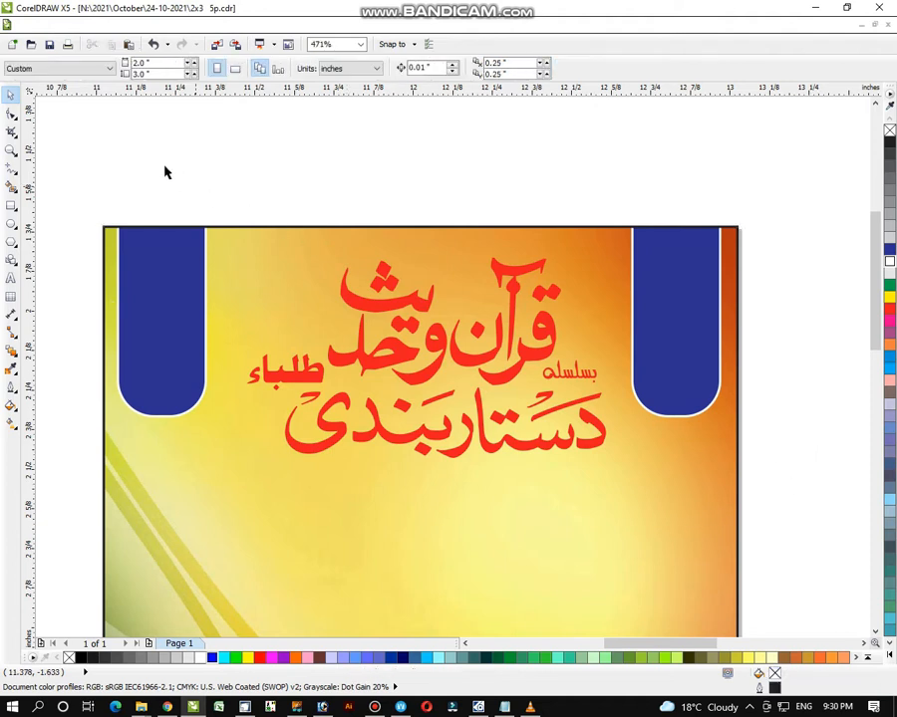
left_click_drag(164, 173, 588, 451)
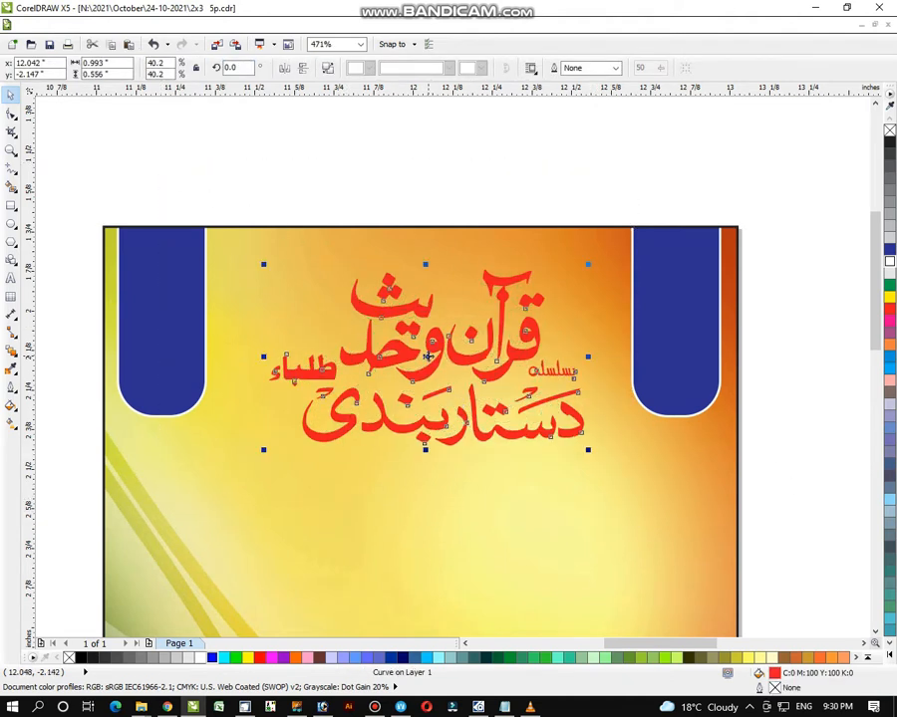
- Raise the red title and centre it horizontally on the background
left_click_drag(428, 356, 415, 319)
left_click(581, 331)
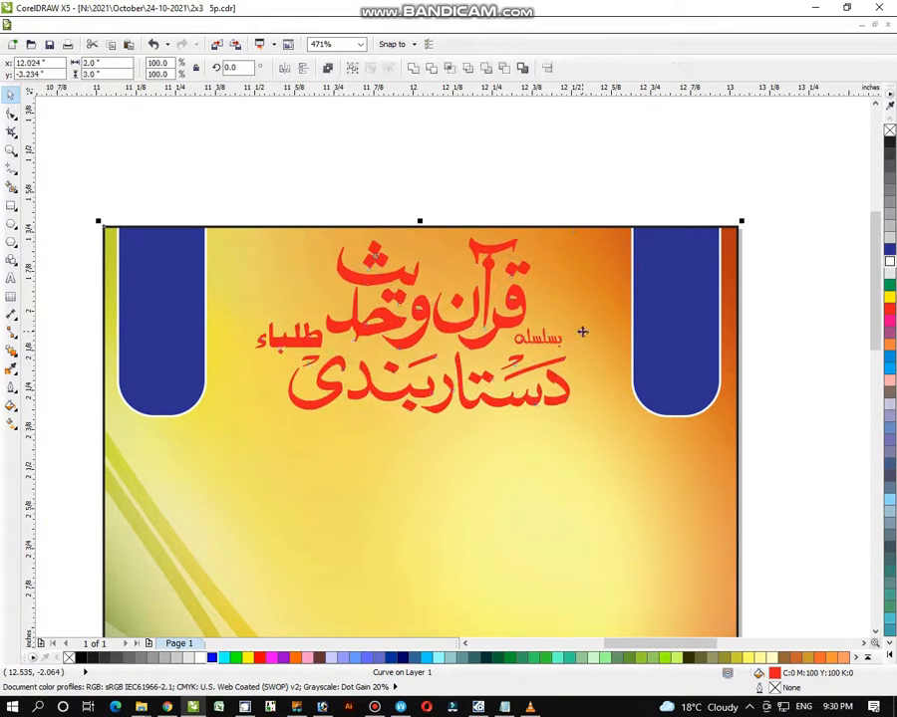
key("c")
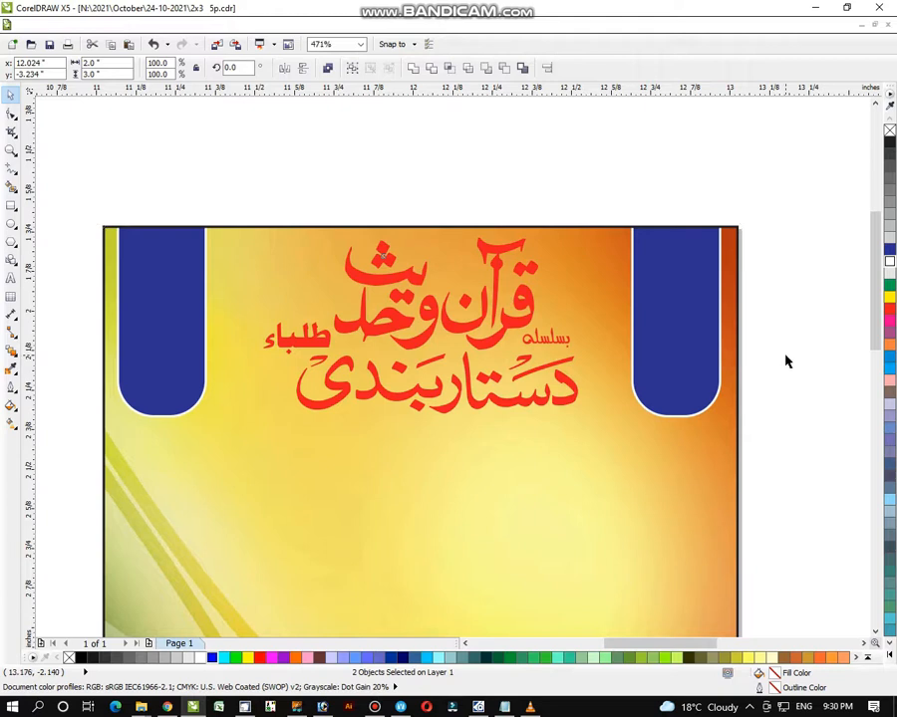
left_click(786, 362)
- Enlarge the title slightly to 46.3% between the blue pills
left_click(595, 341)
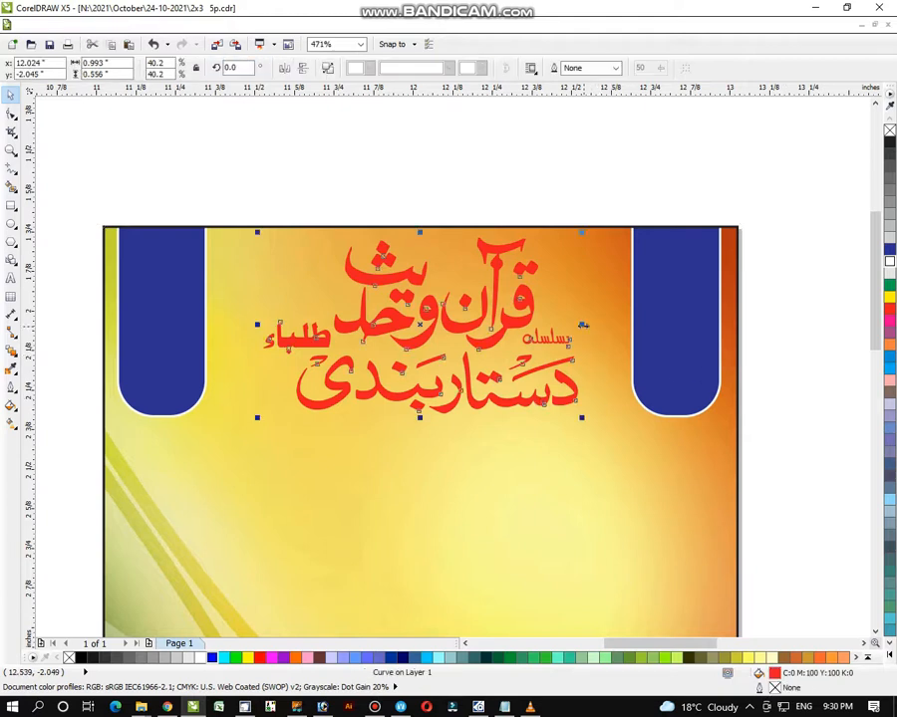
left_click_drag(583, 325, 605, 325)
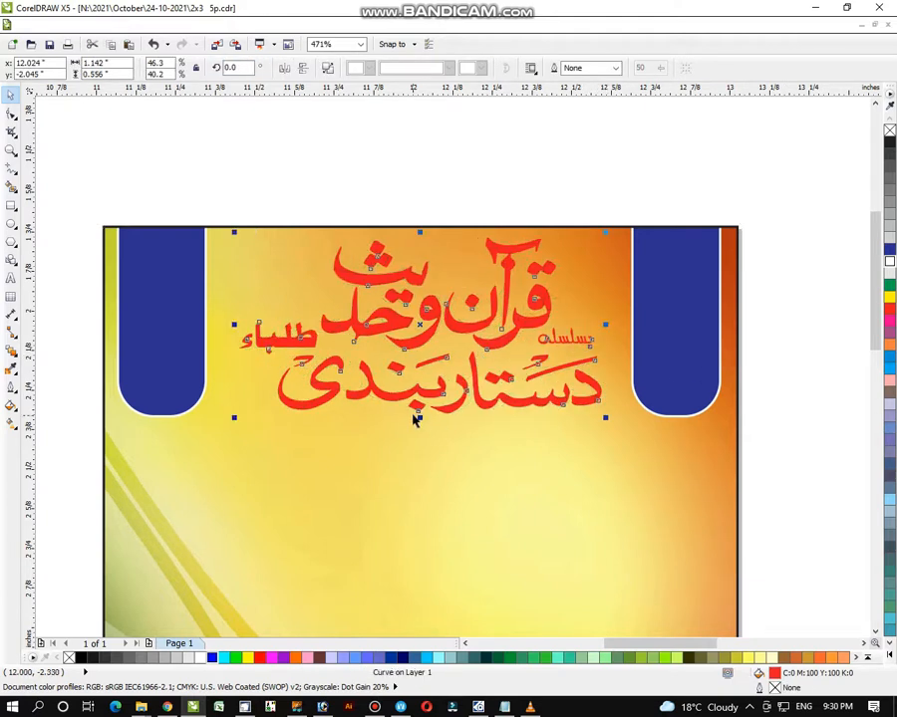
left_click_drag(416, 418, 424, 415)
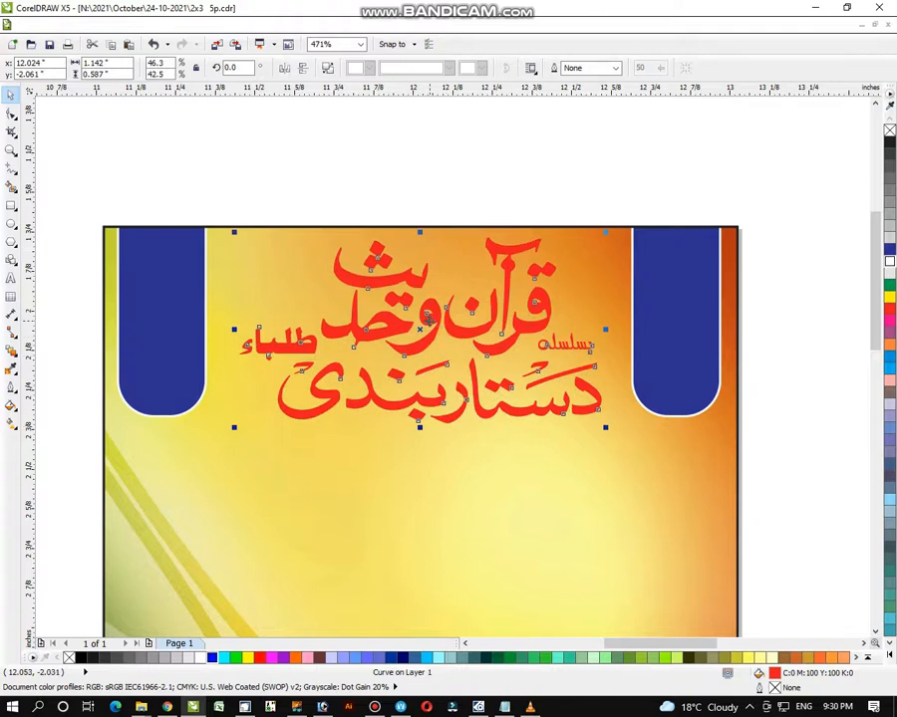
left_click_drag(426, 316, 627, 526)
left_click(775, 331)
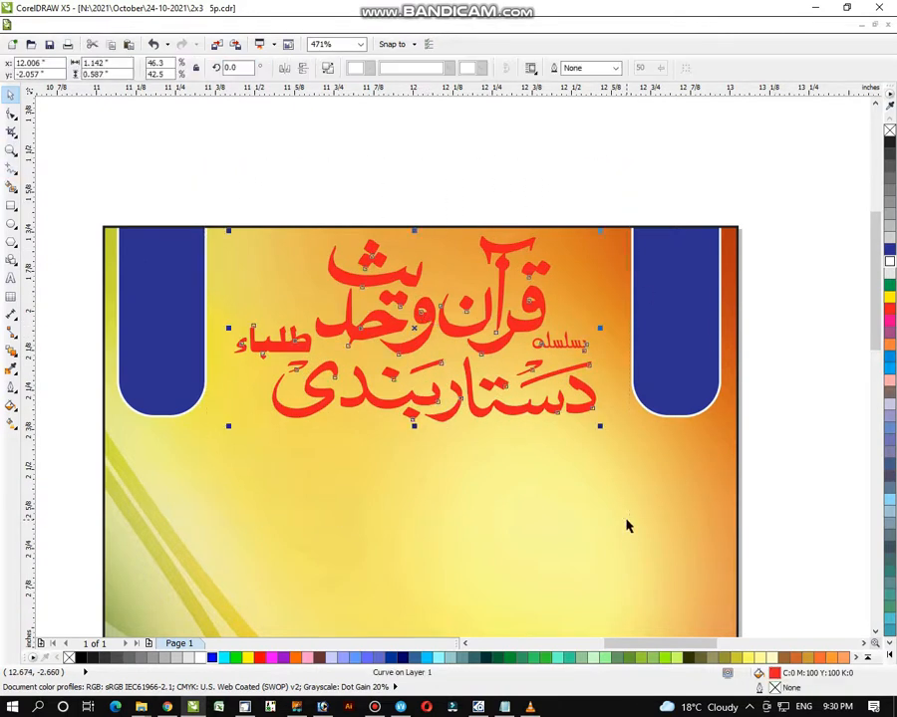
left_click(14, 404)
left_click(60, 386)
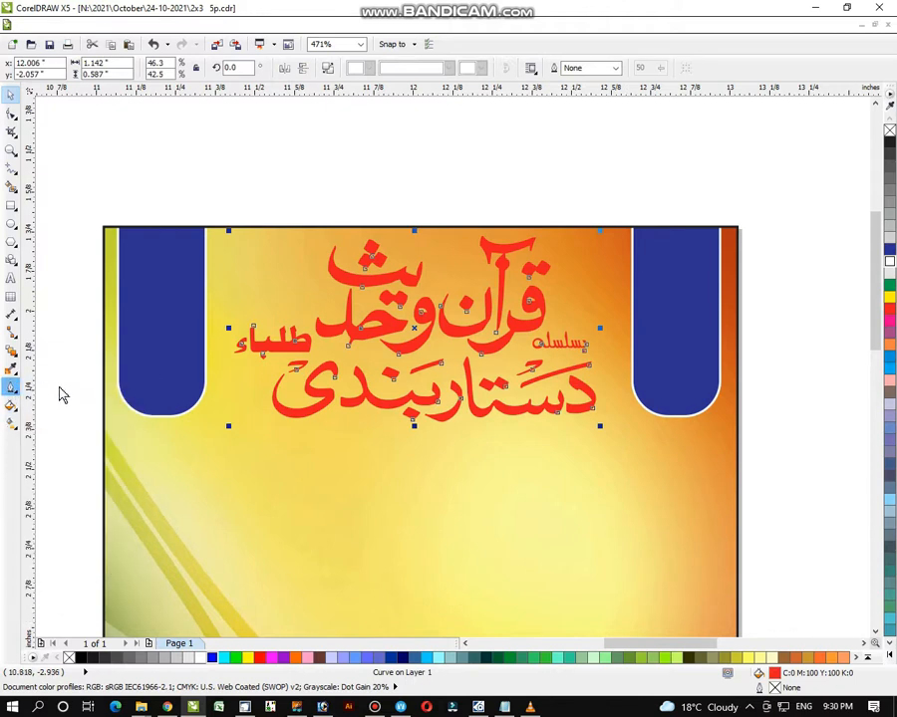
- Try a thick black outline on the title, then undo it as too heavy
left_click(371, 281)
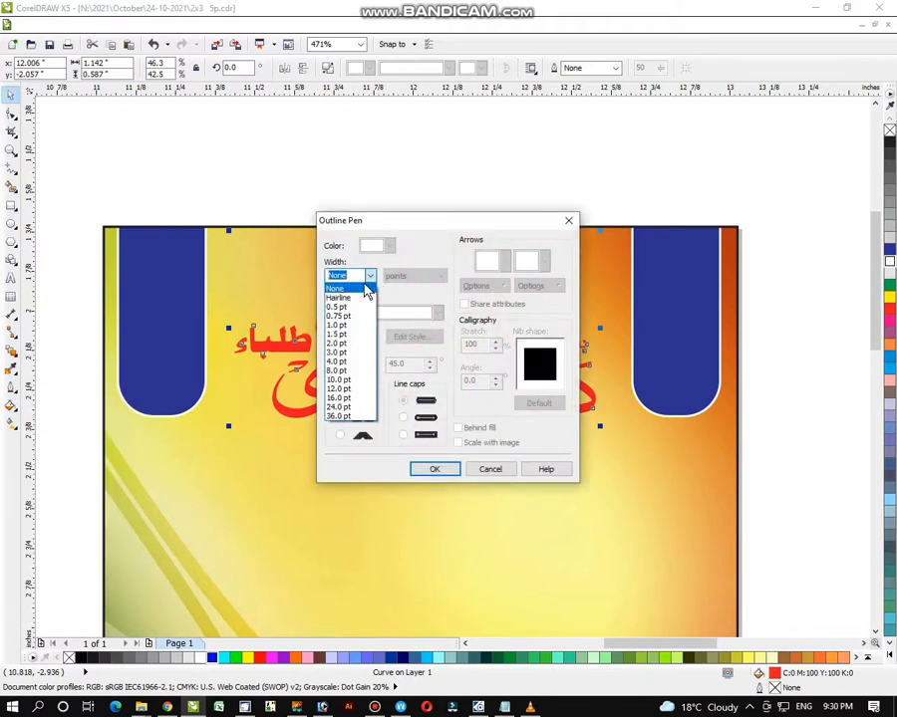
left_click(348, 371)
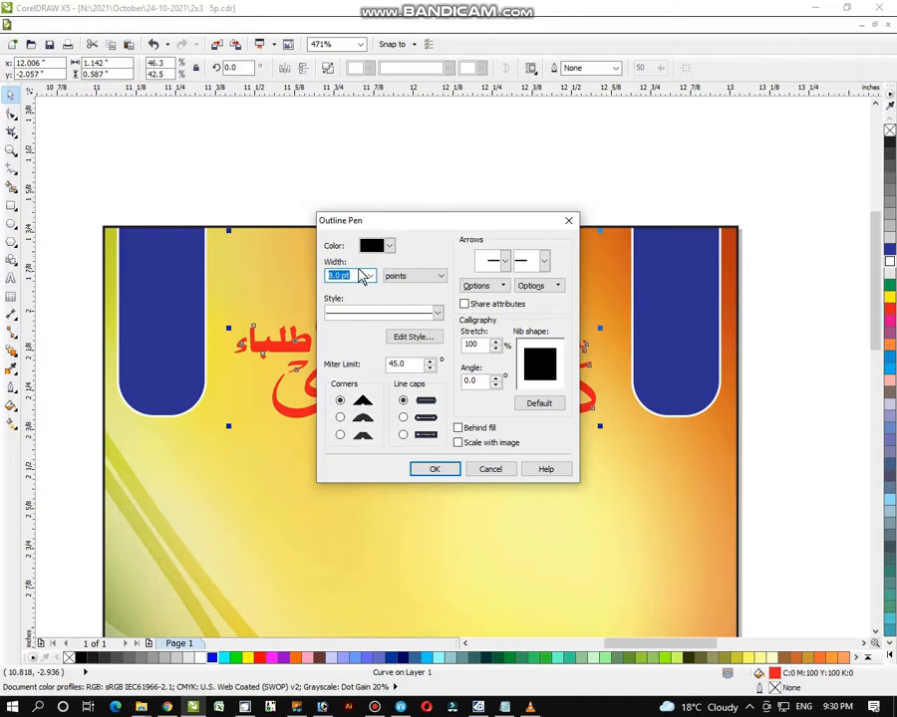
key("Return")
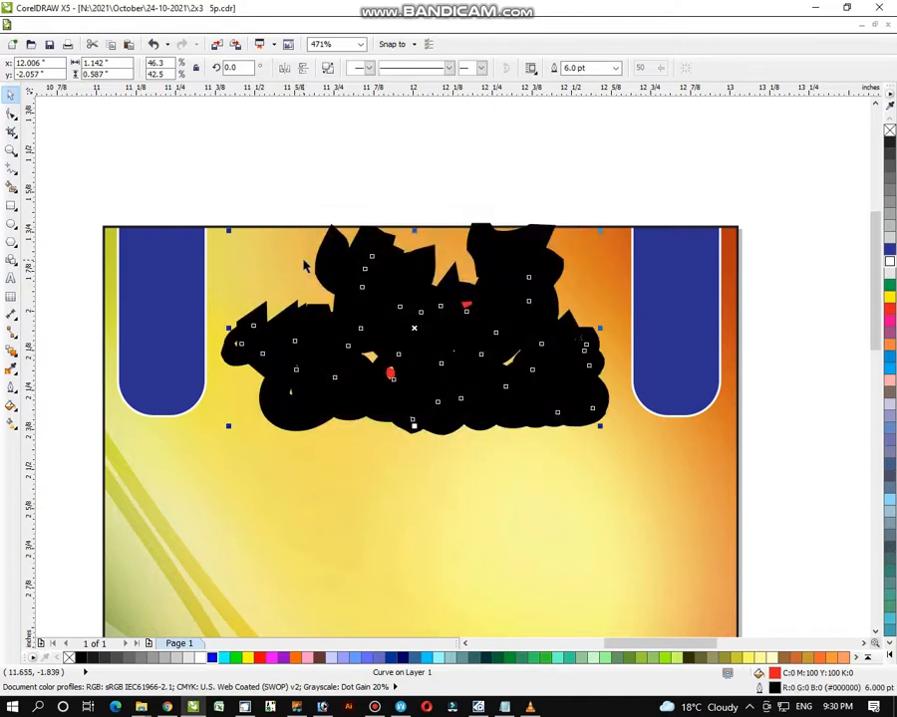
left_click_drag(193, 182, 644, 547)
key("ctrl+z")
- Give the title a 4.0 pt black outline with rounded corners
left_click_drag(216, 158, 637, 502)
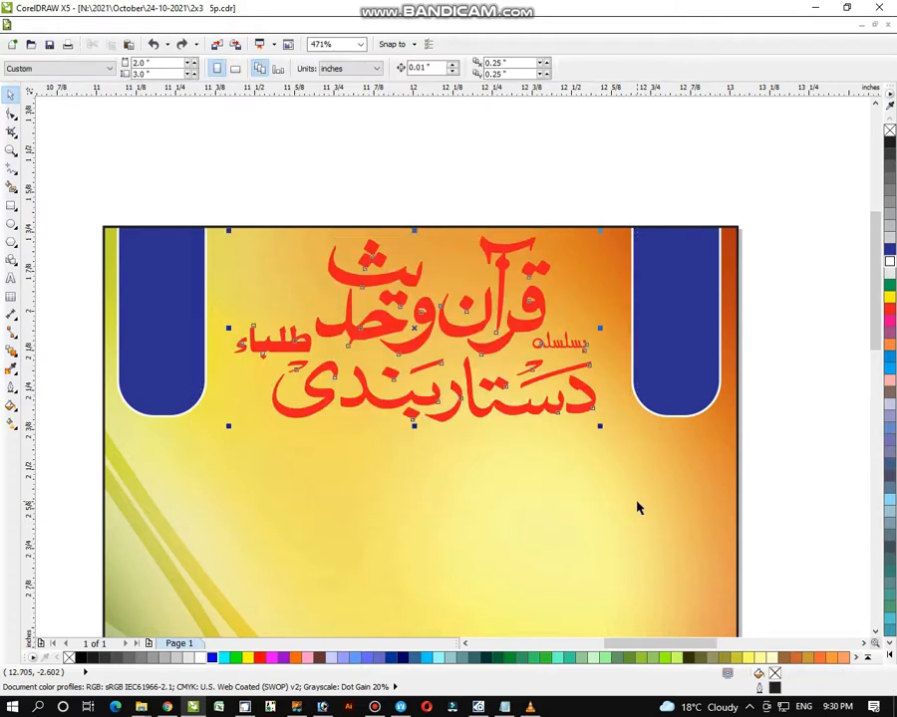
left_click(11, 388)
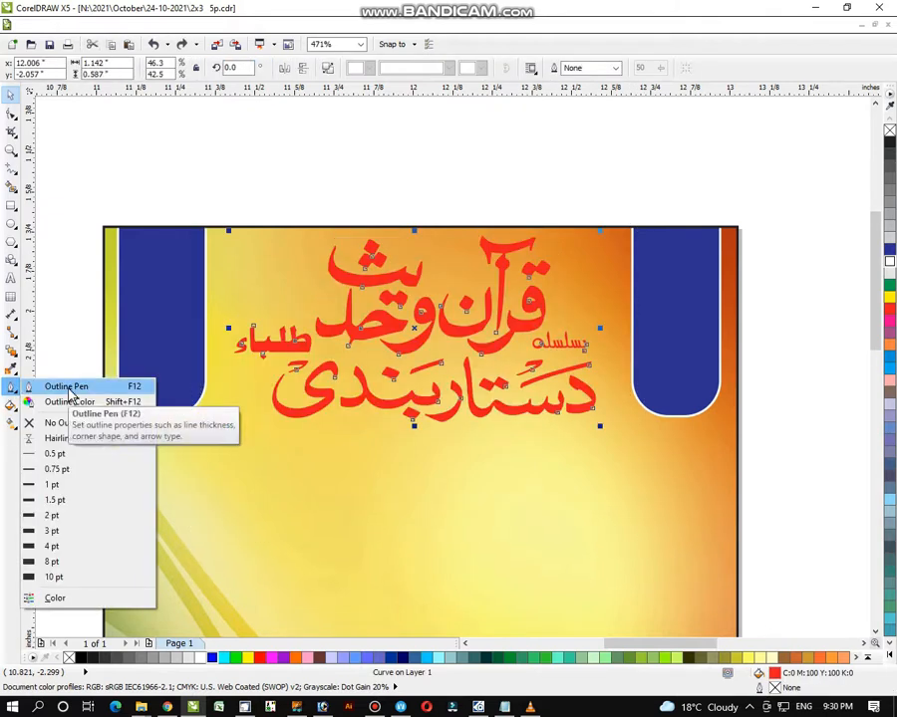
left_click(67, 389)
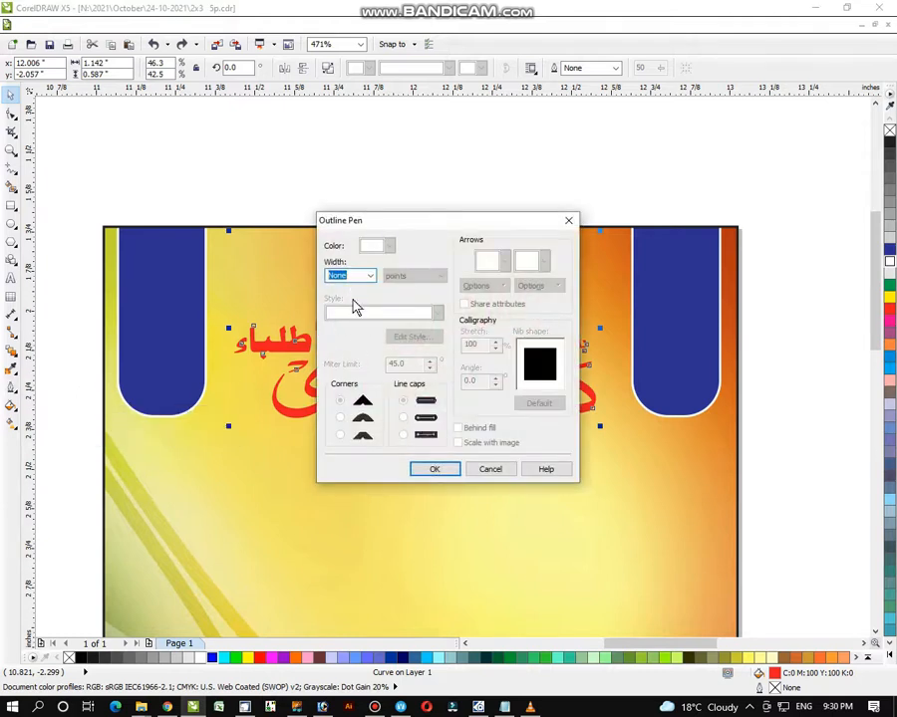
left_click(372, 278)
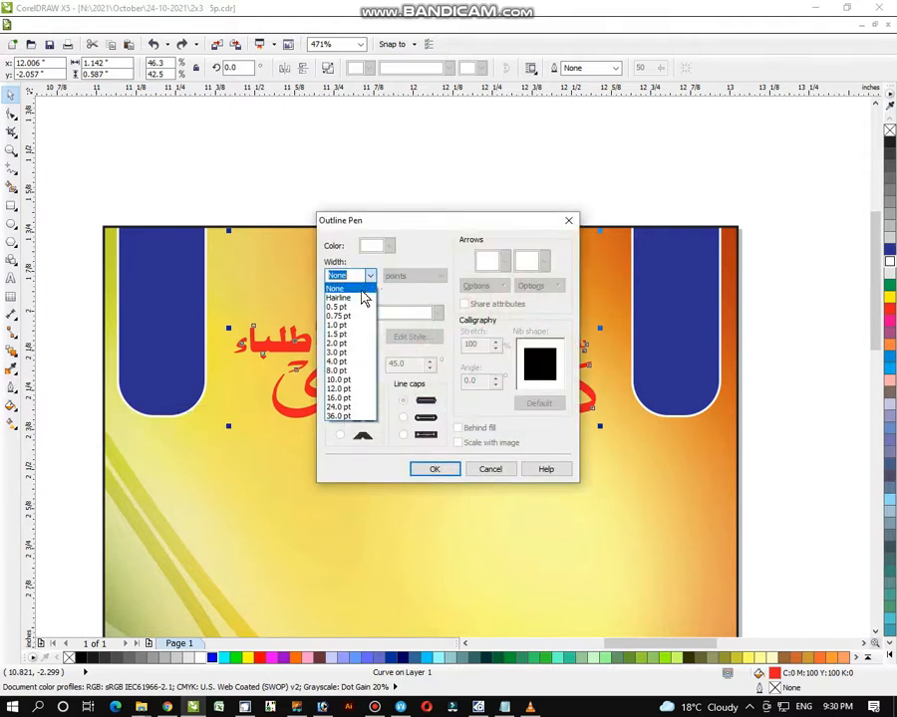
left_click(355, 363)
left_click(341, 417)
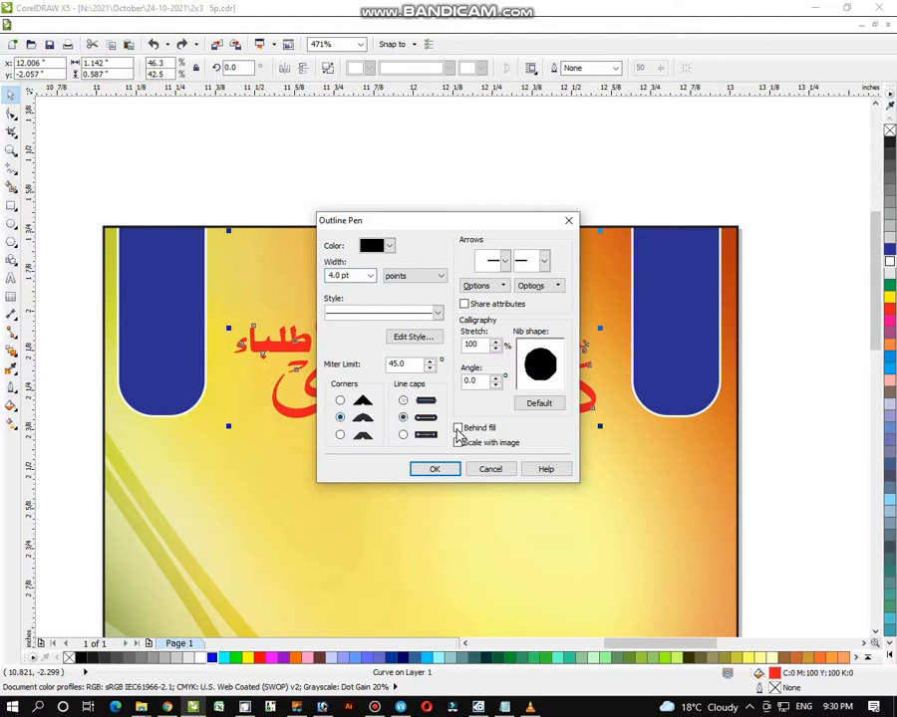
left_click(452, 469)
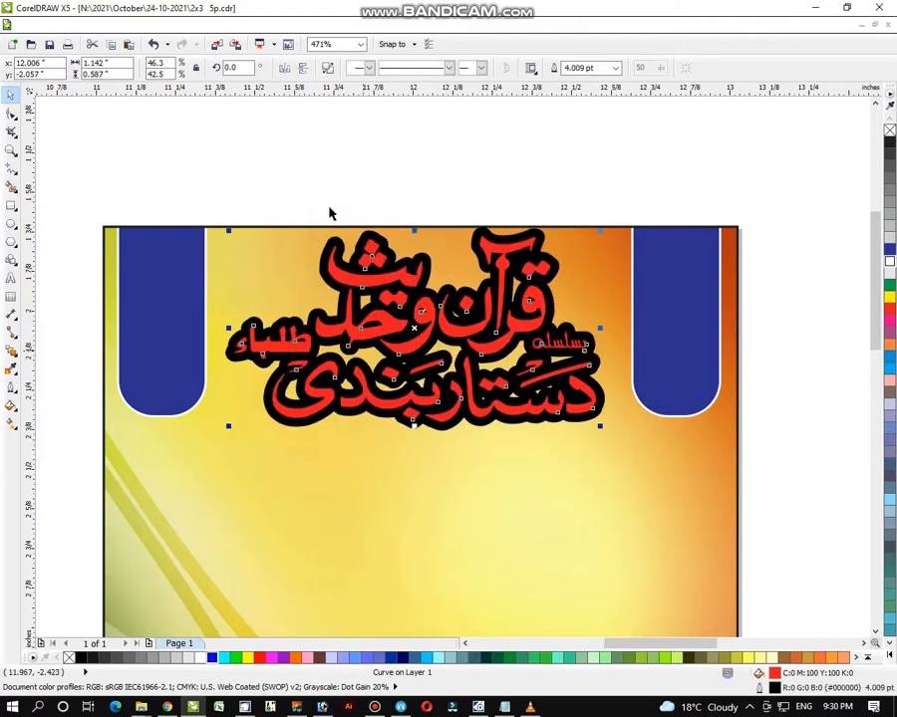
left_click_drag(197, 173, 636, 492)
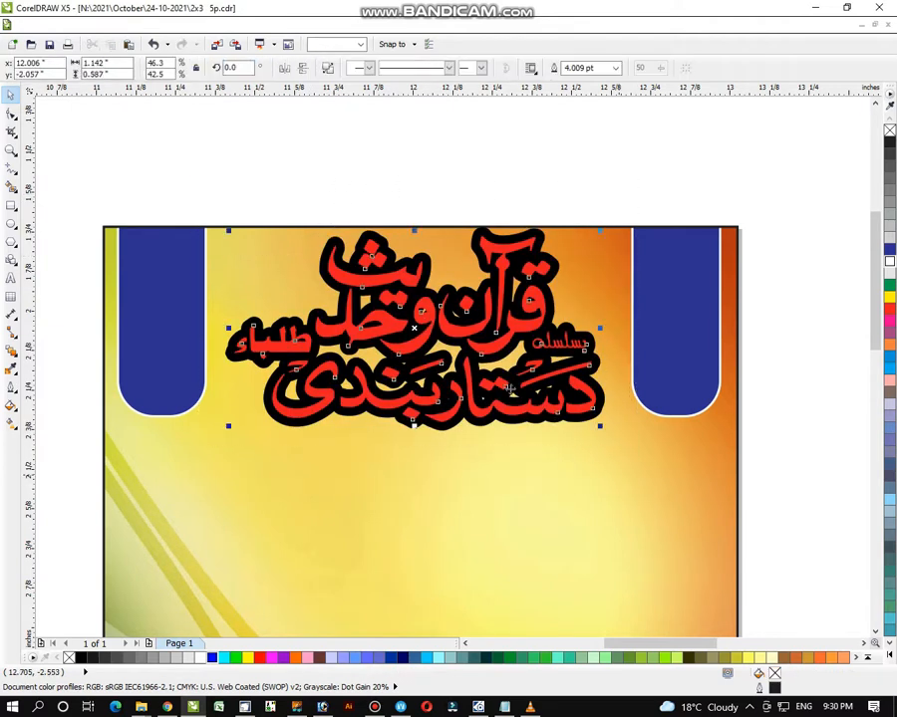
- Shrink the title to about 94% and give it an orange outline
left_click_drag(424, 339, 422, 345)
left_click_drag(598, 436, 550, 413)
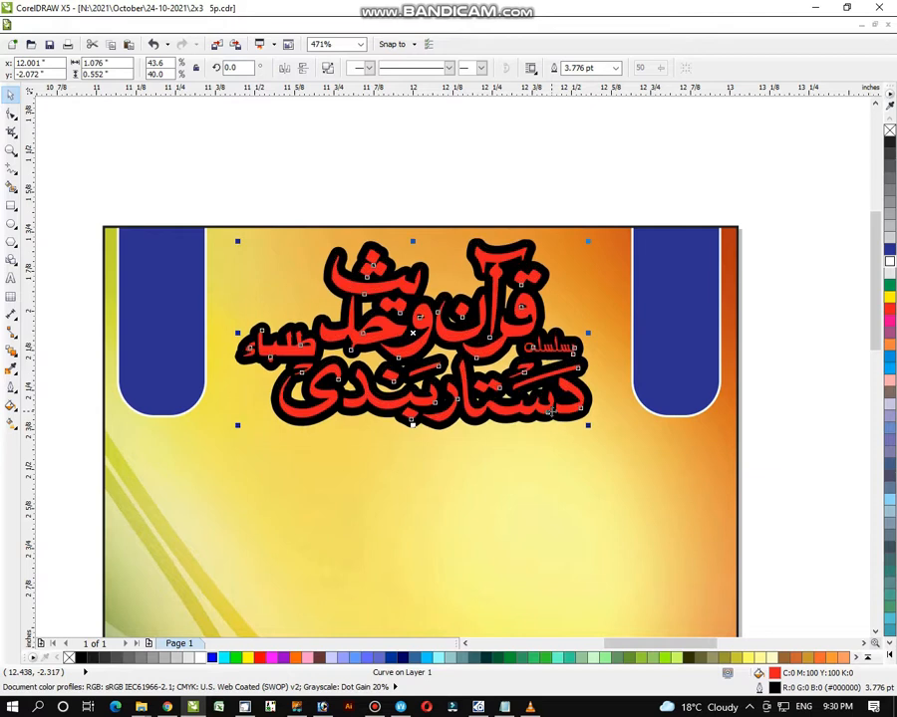
right_click(890, 345)
left_click(847, 341)
left_click(581, 403)
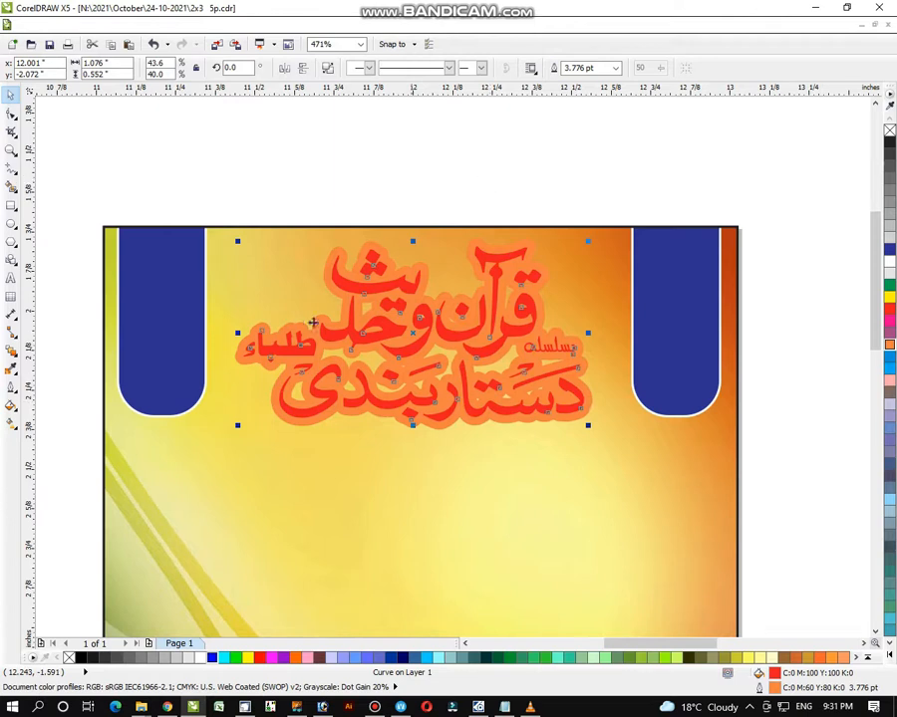
left_click(11, 395)
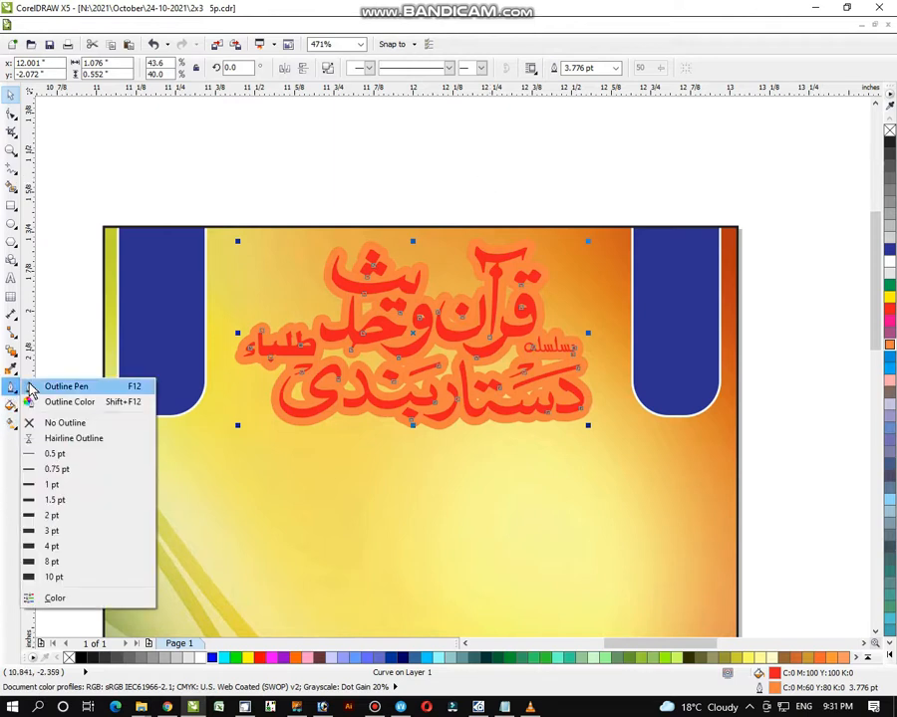
left_click(50, 382)
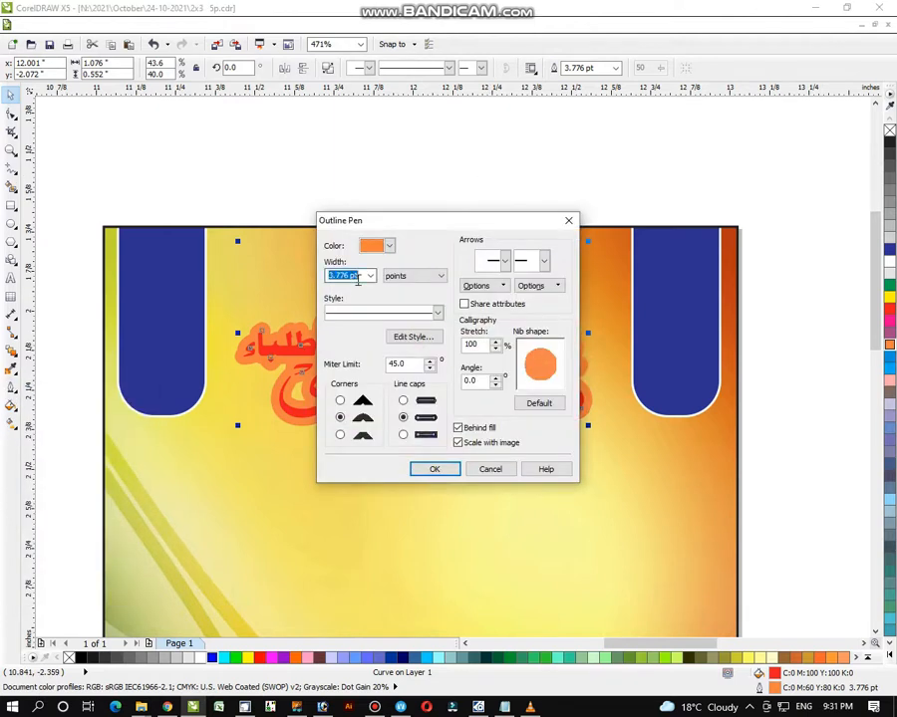
left_click(432, 469)
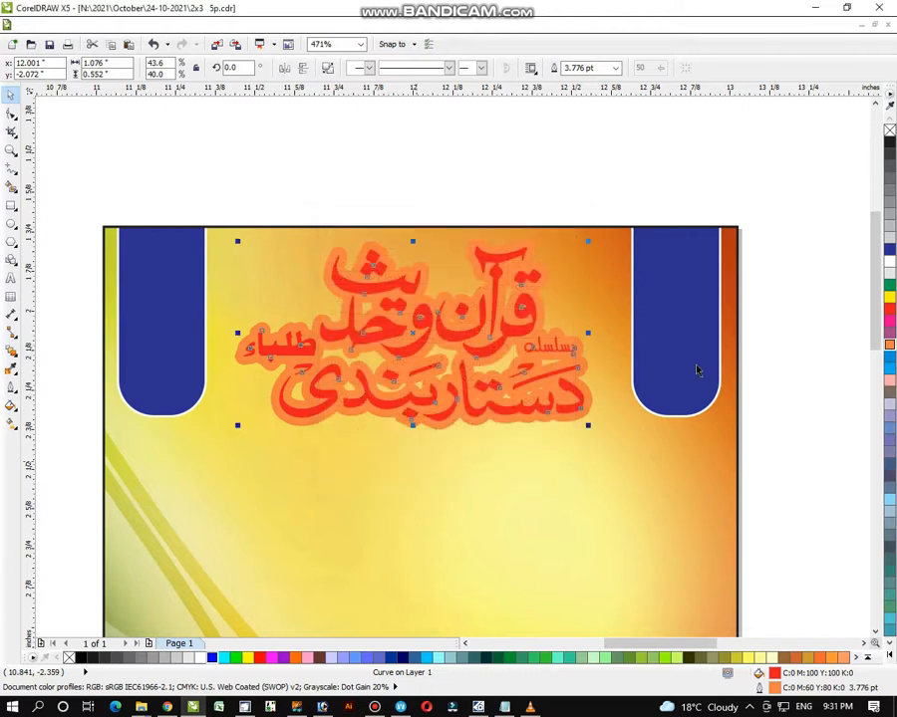
- Make the title pink with a white outline and nudge it into place
right_click(890, 267)
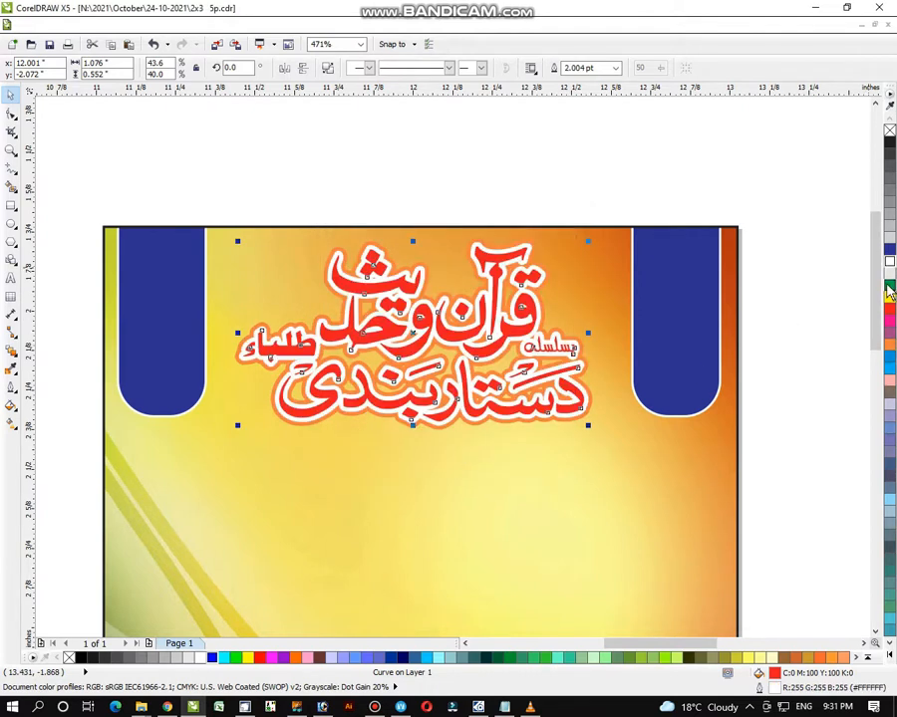
left_click(889, 248)
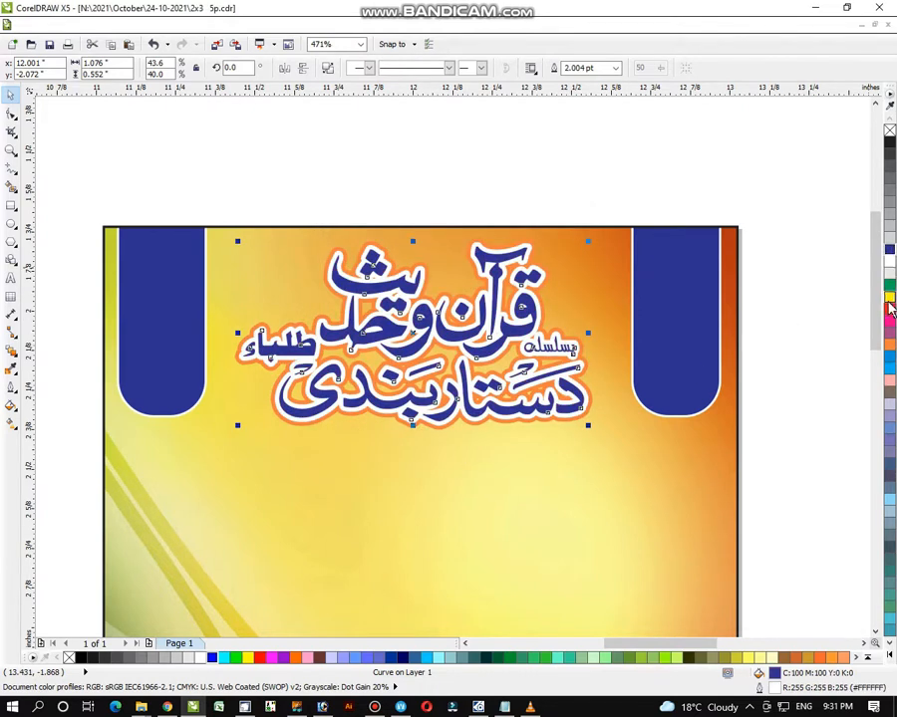
left_click(890, 287)
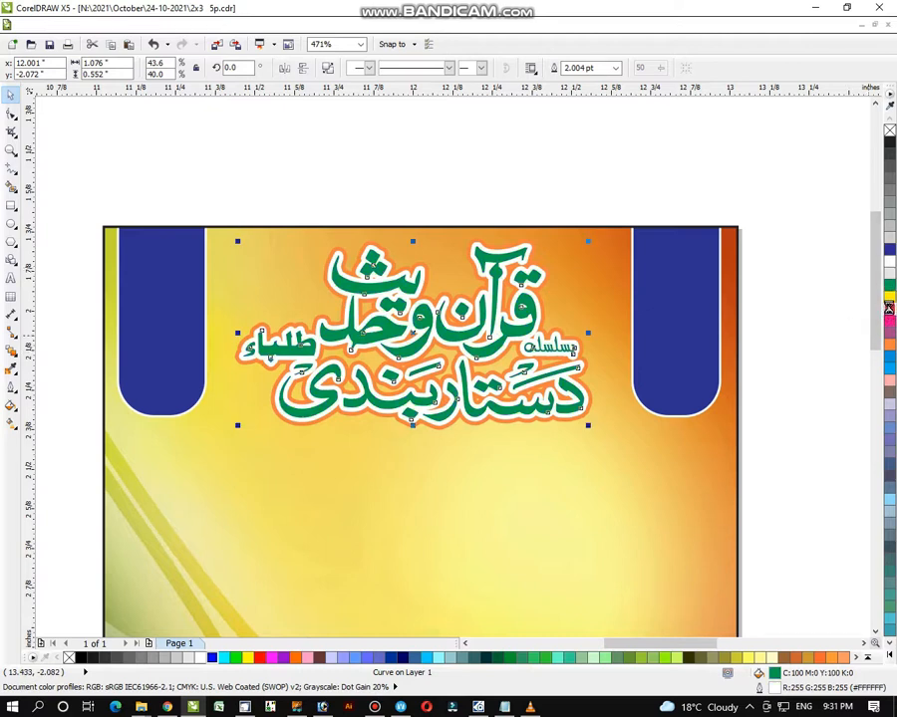
left_click(889, 320)
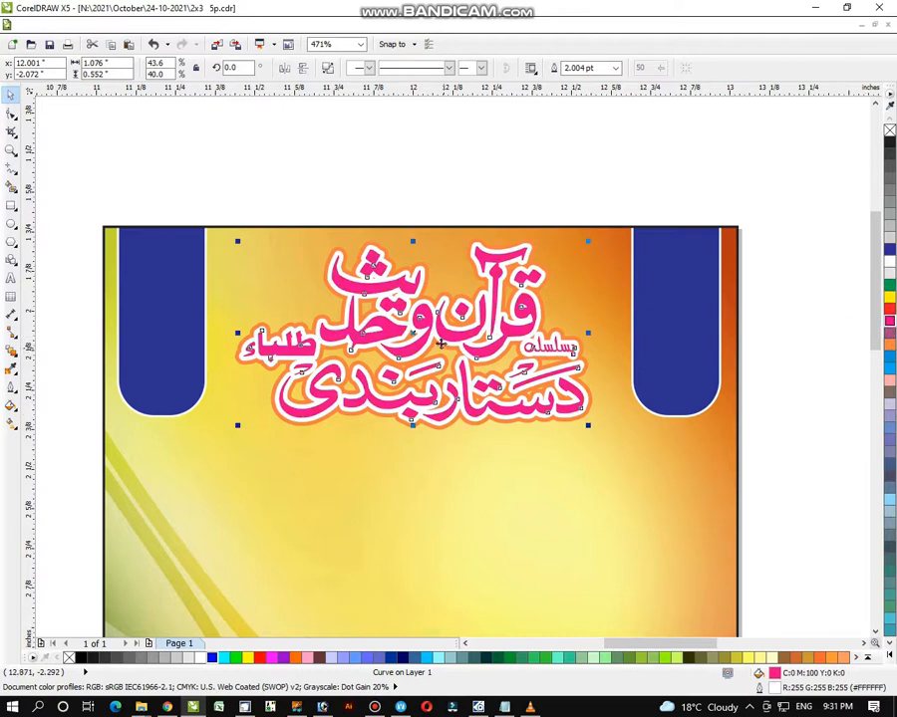
left_click_drag(440, 344, 437, 341)
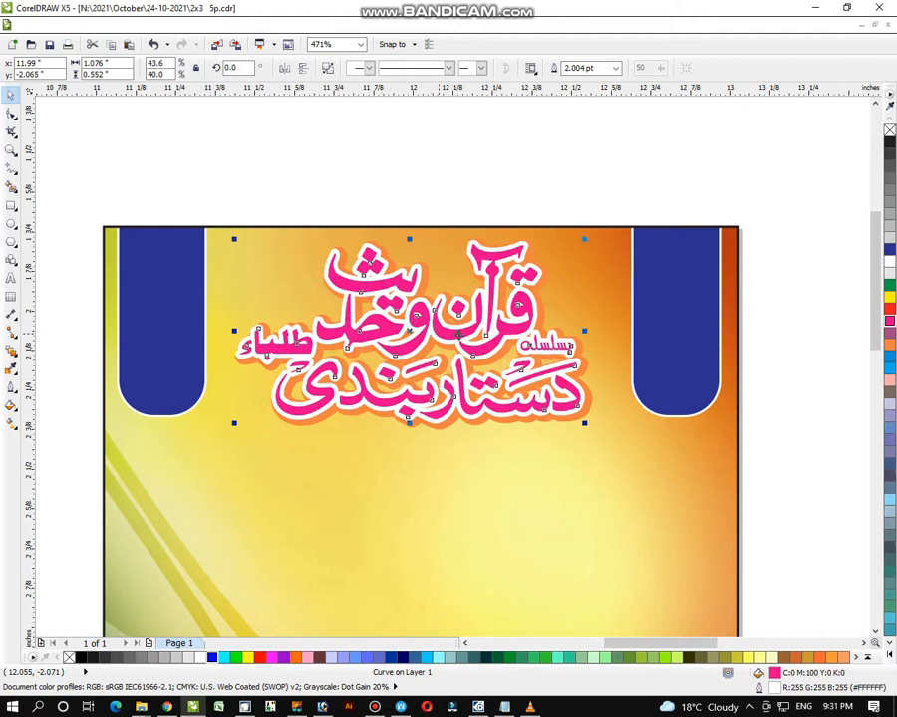
left_click(307, 178)
left_click_drag(180, 176, 619, 484)
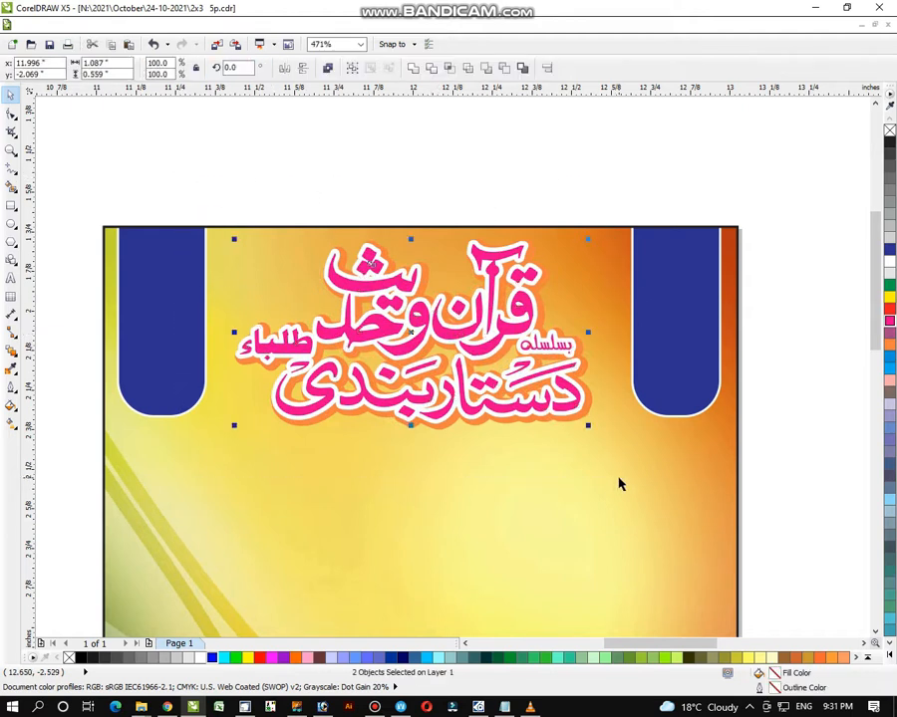
- Zoom out and move the blue name-label panel onto the poster under the title
left_click(90, 294)
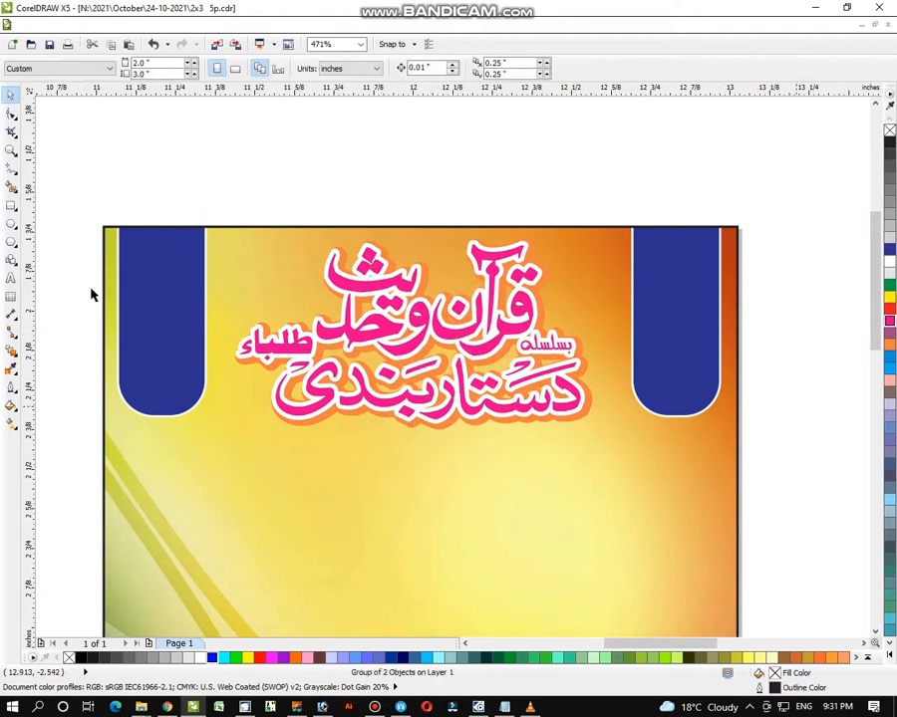
left_click(10, 150)
scroll(514, 396, "down", 1)
scroll(521, 403, "down", 1)
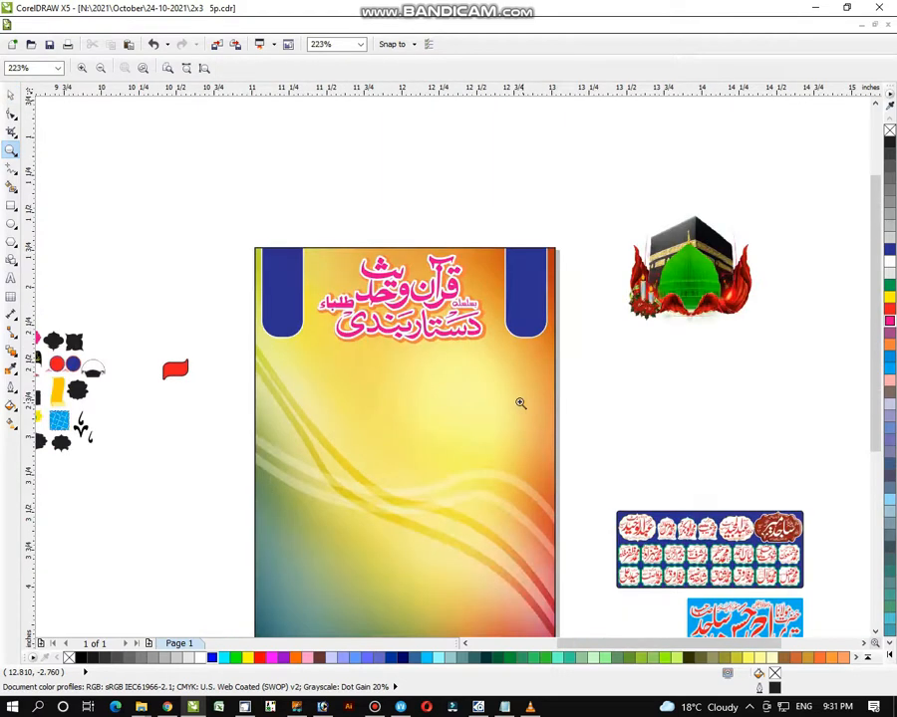
left_click_drag(174, 197, 831, 638)
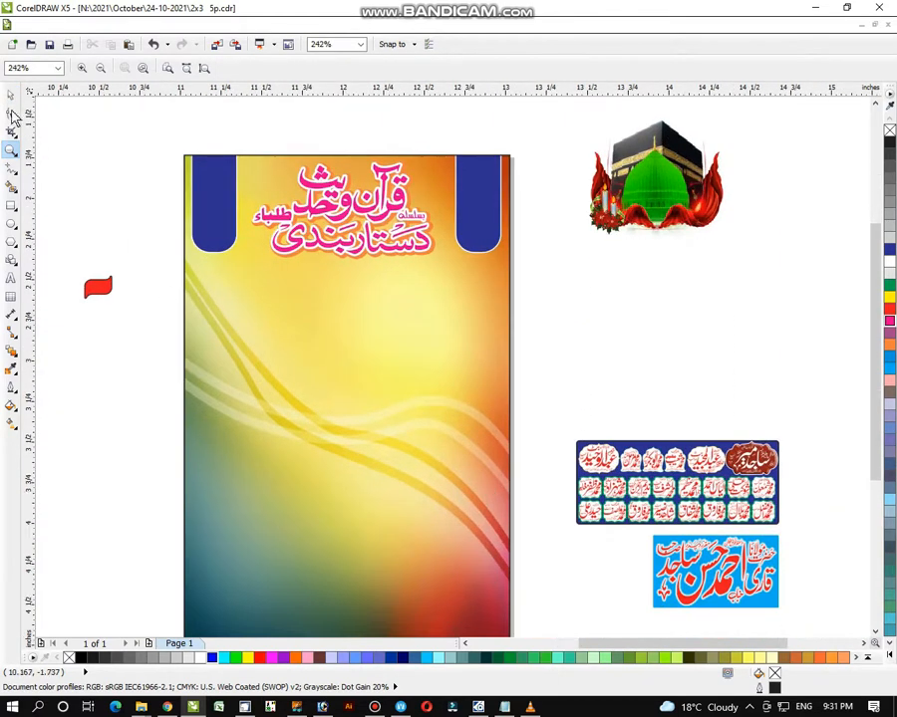
left_click(11, 96)
left_click(680, 470)
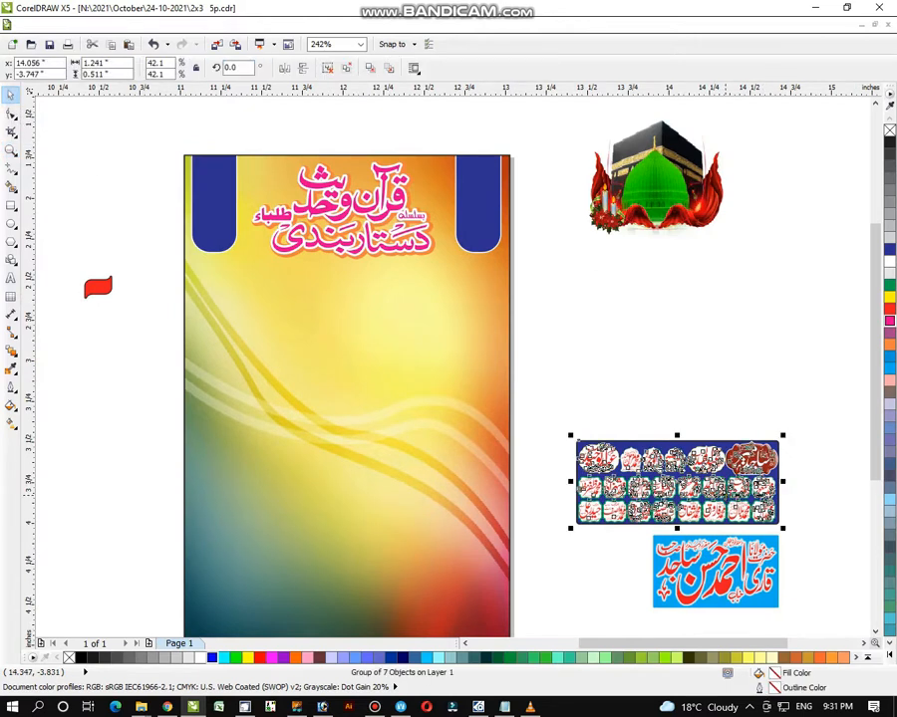
left_click_drag(679, 470, 371, 321)
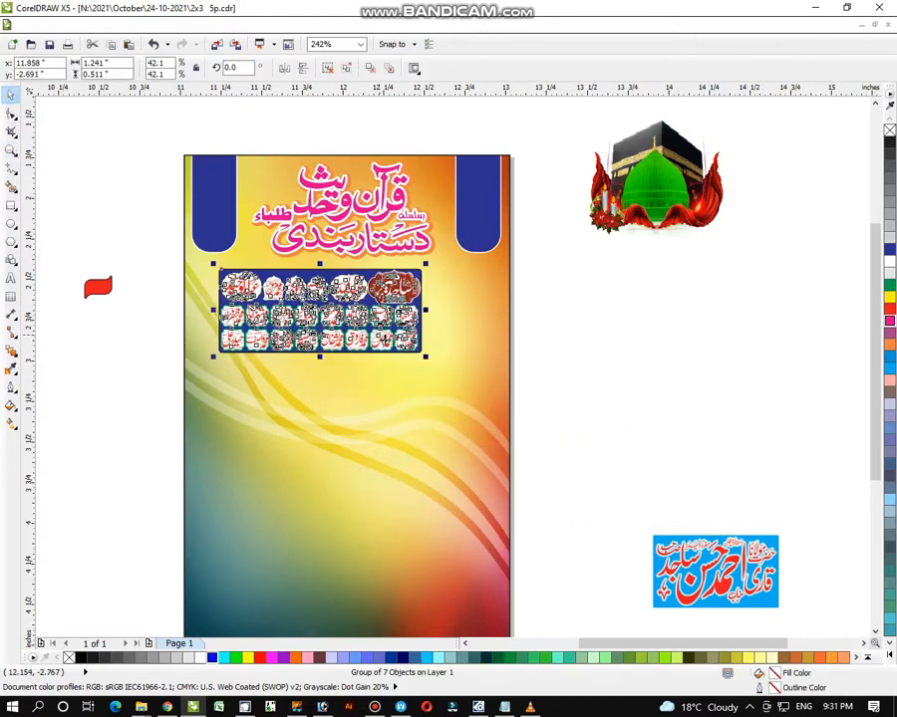
- Enlarge the name panel to span nearly the full poster width and nudge it down
left_click_drag(437, 358, 494, 312)
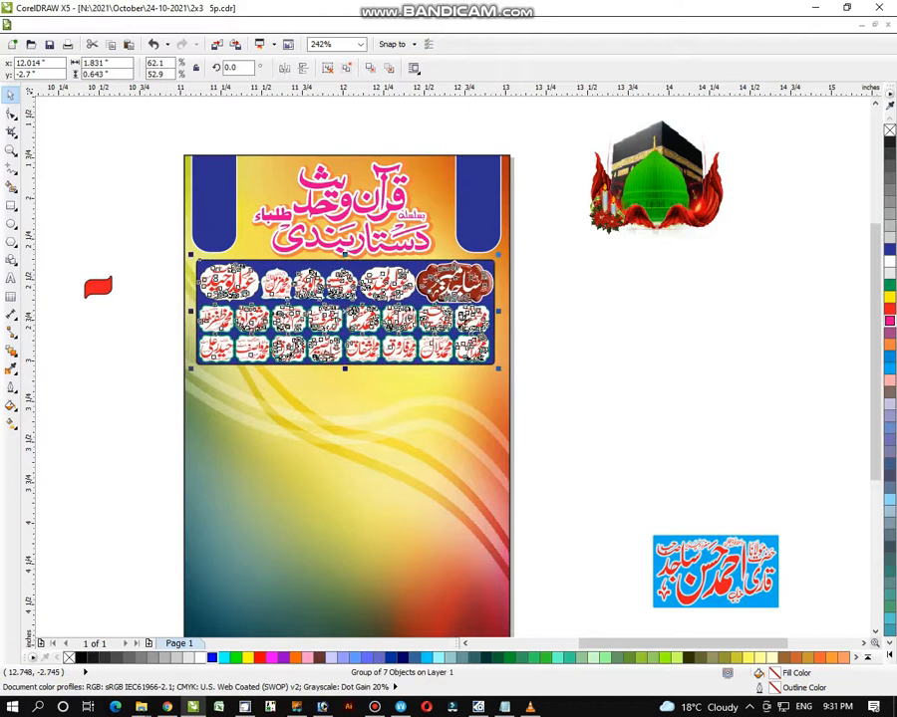
left_click(573, 368)
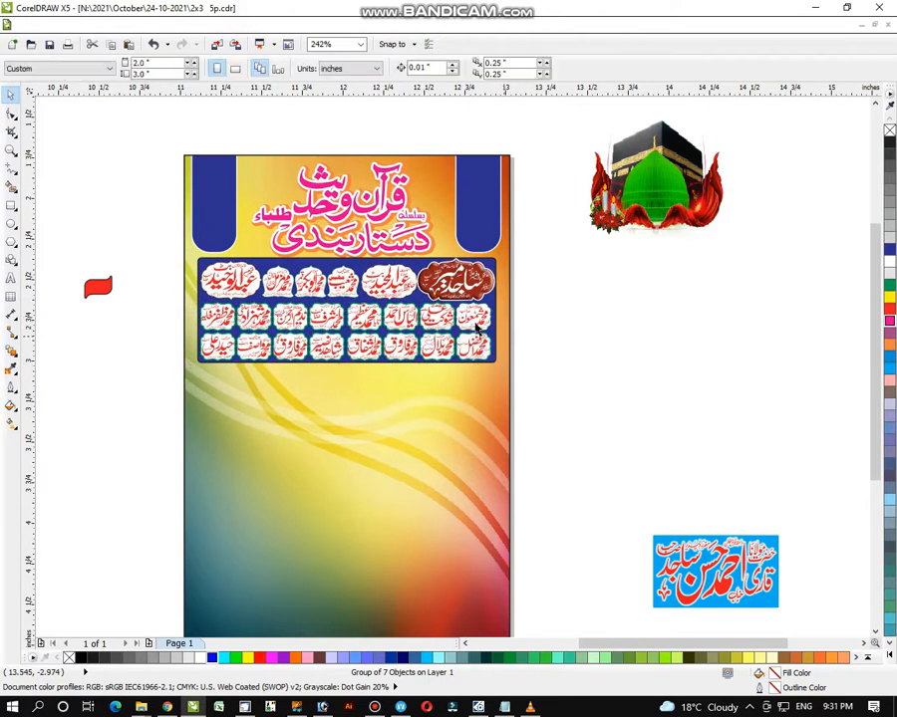
left_click(472, 329)
left_click_drag(462, 330, 460, 332)
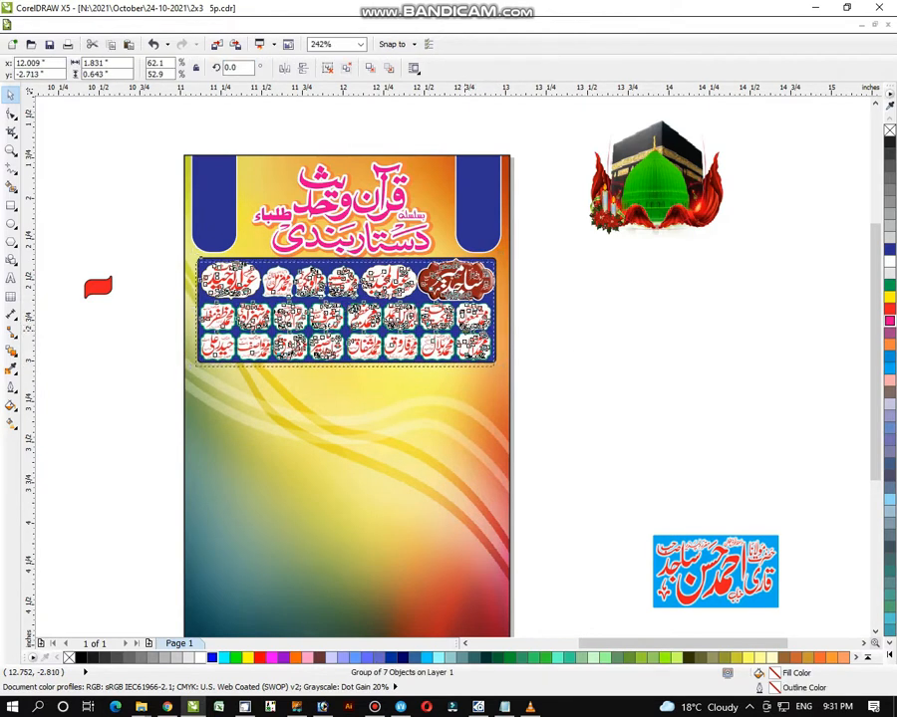
left_click(450, 383, "shift")
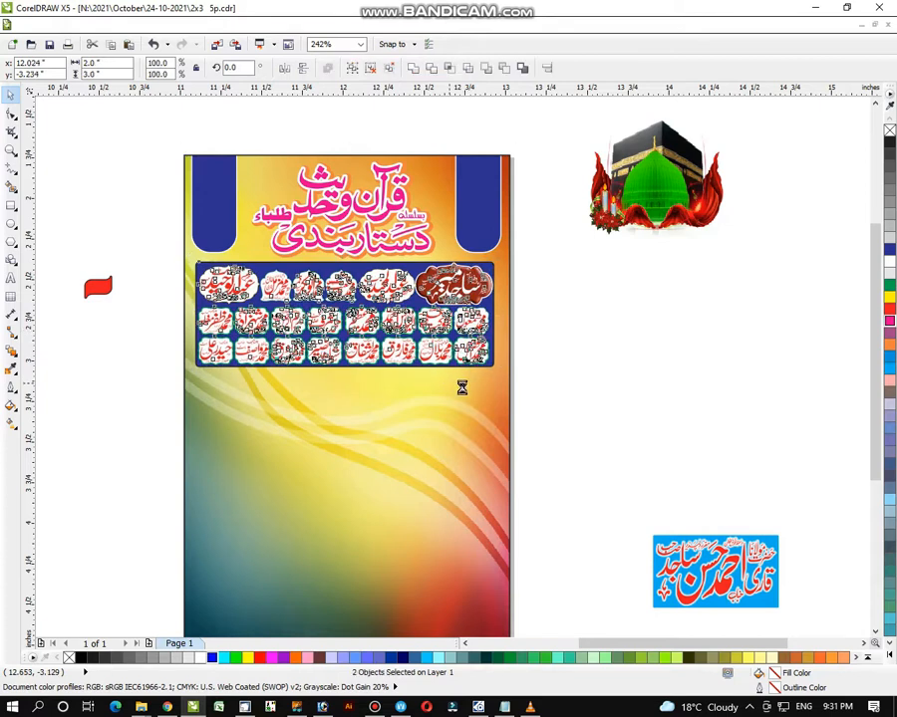
- Edit the background's PowerClip contents to stretch both blue tabs down toward the name panel
left_click(598, 387)
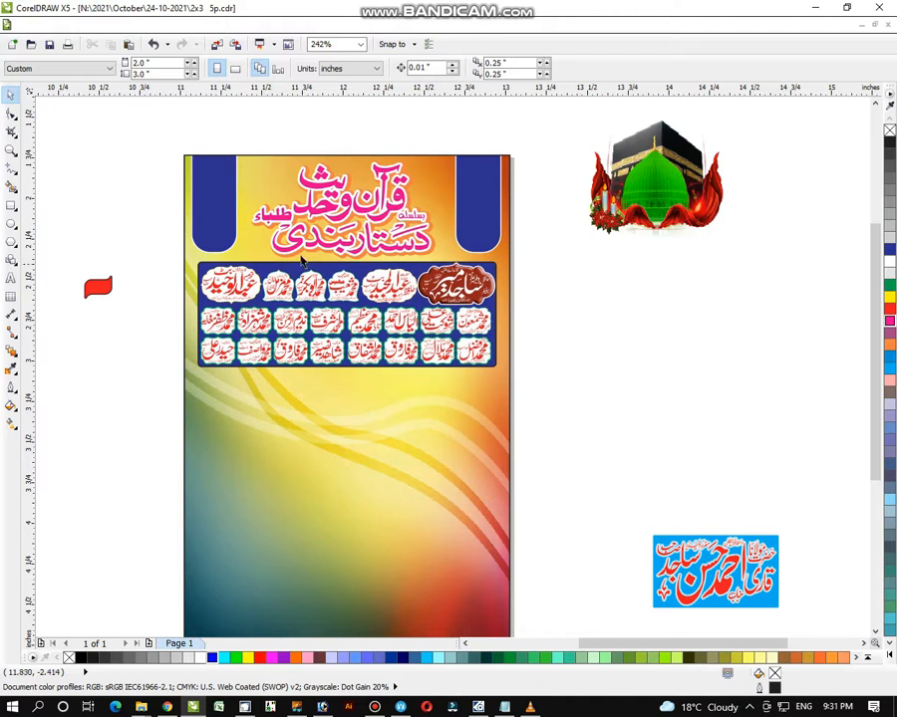
left_click(223, 209)
right_click(224, 209)
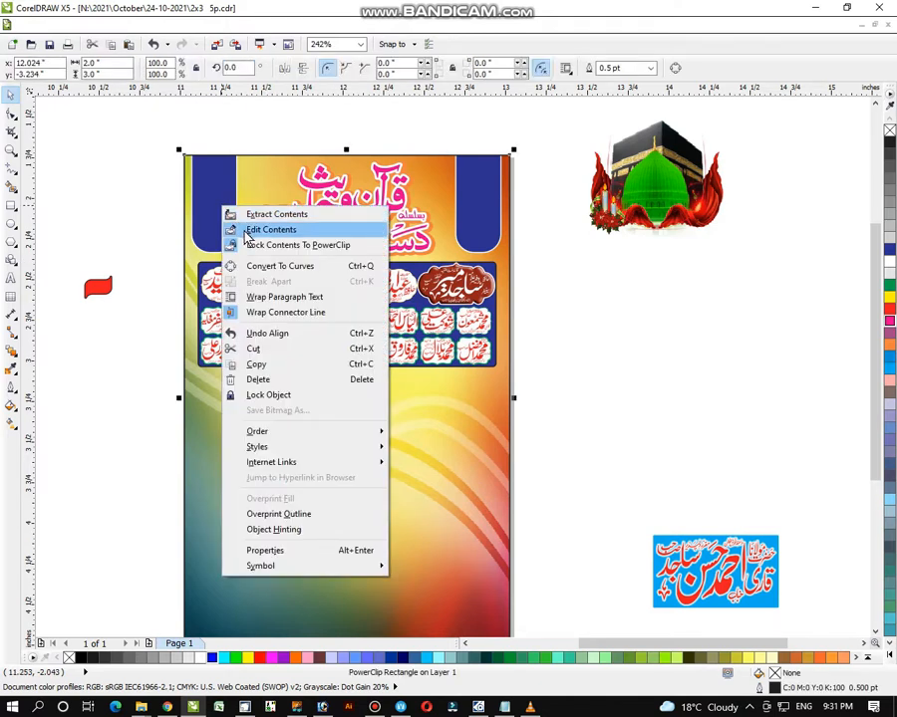
left_click(253, 227)
left_click(464, 216, "shift")
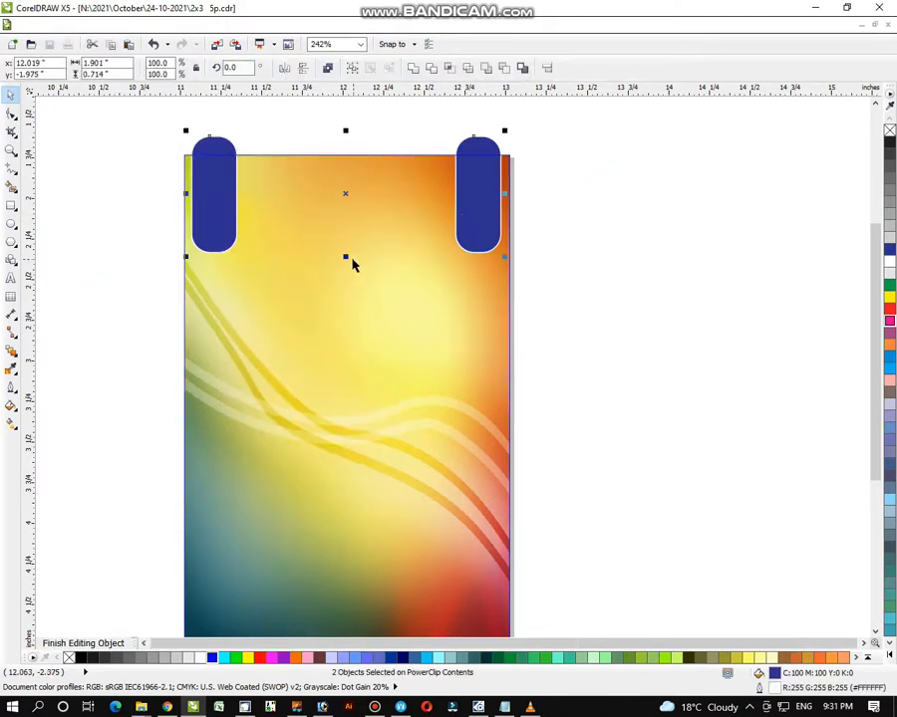
right_click(220, 214)
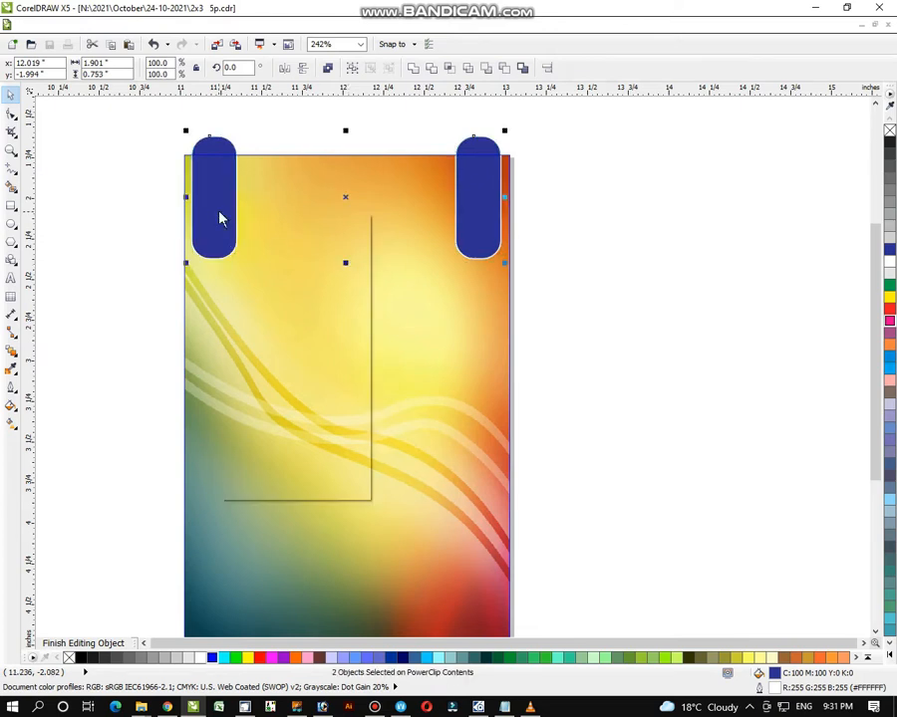
left_click(239, 221)
left_click(534, 299, "ctrl")
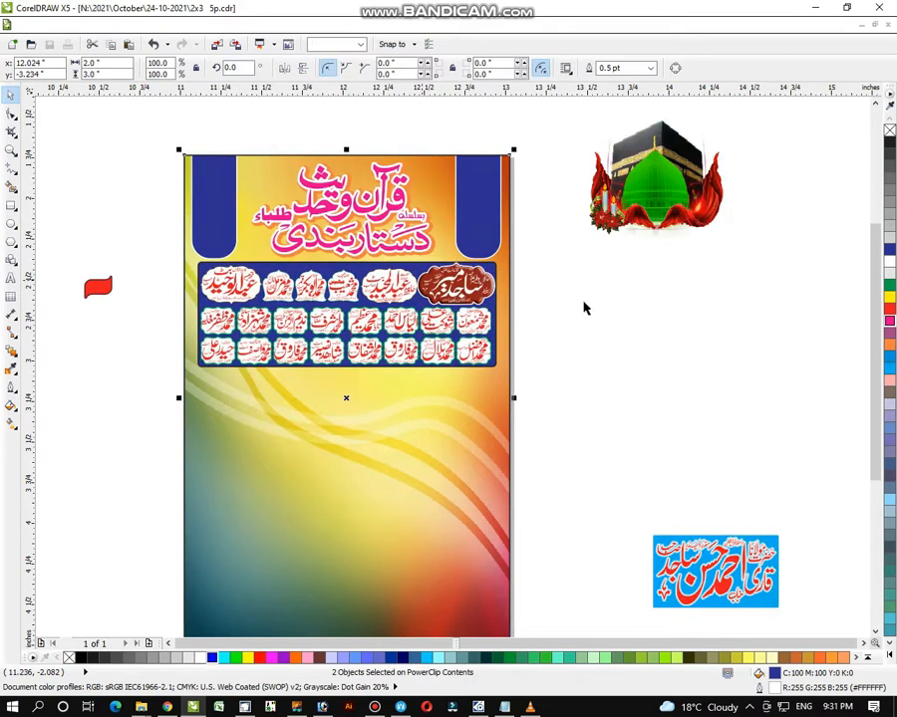
left_click(586, 306)
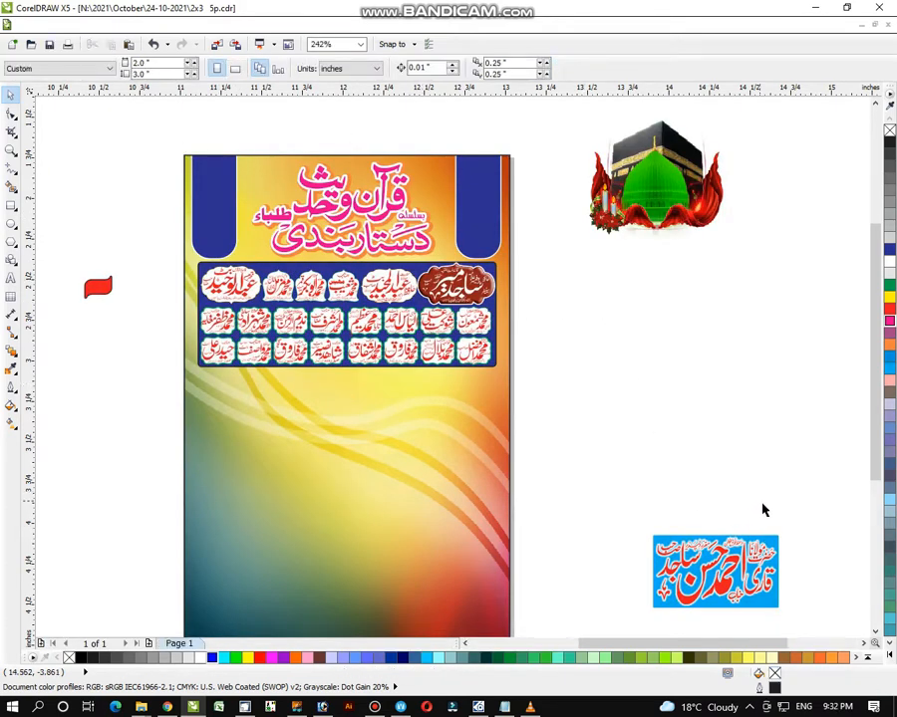
- Move the blue guest-name badge to the poster's right side and enlarge it to about 65.5%
left_click_drag(754, 564, 450, 426)
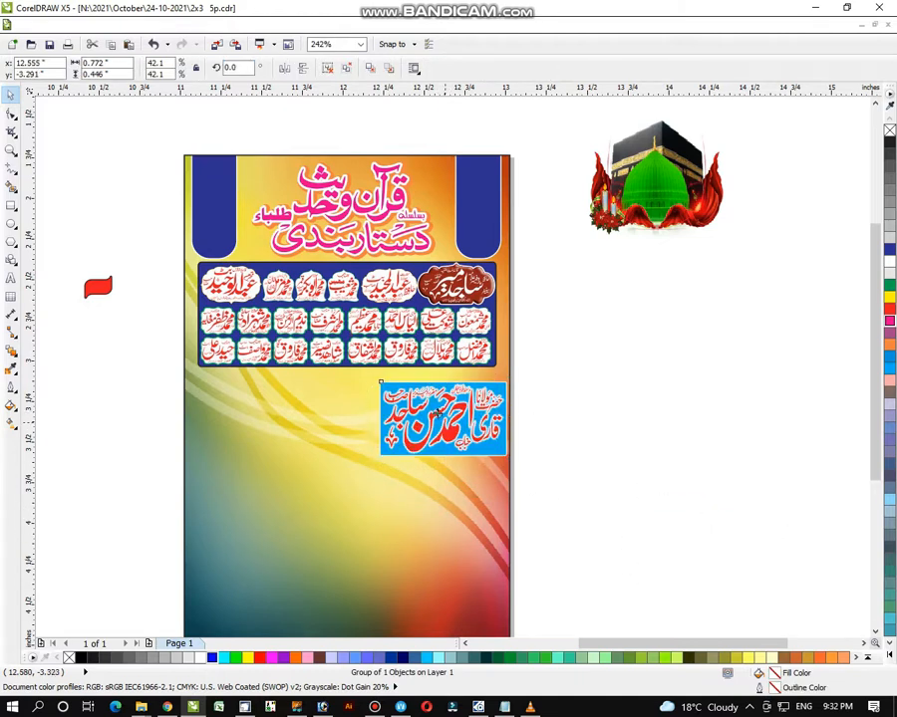
left_click_drag(364, 451, 299, 486)
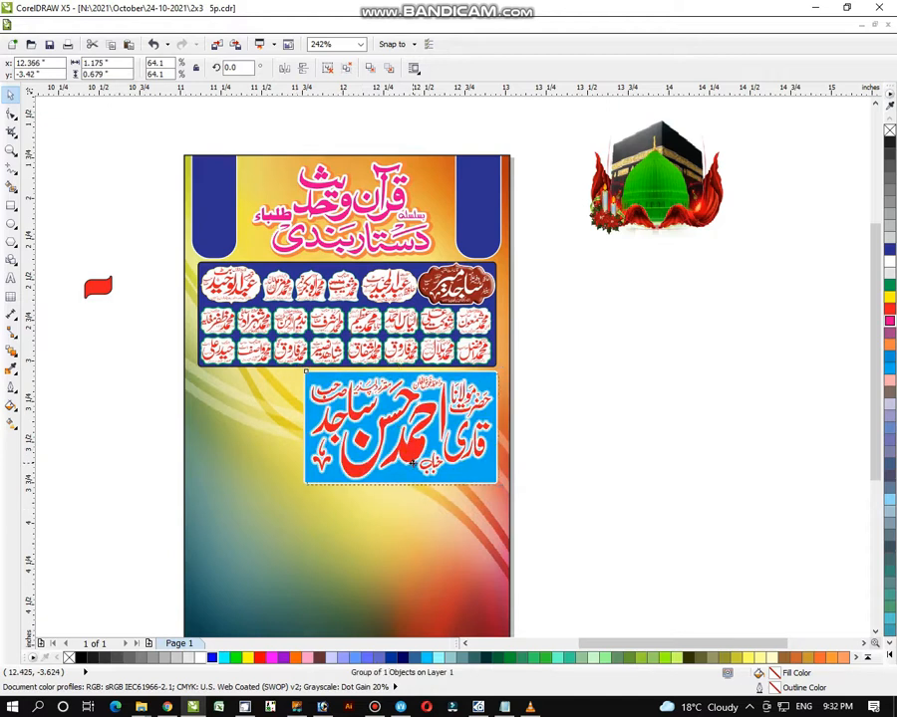
left_click_drag(413, 463, 412, 460)
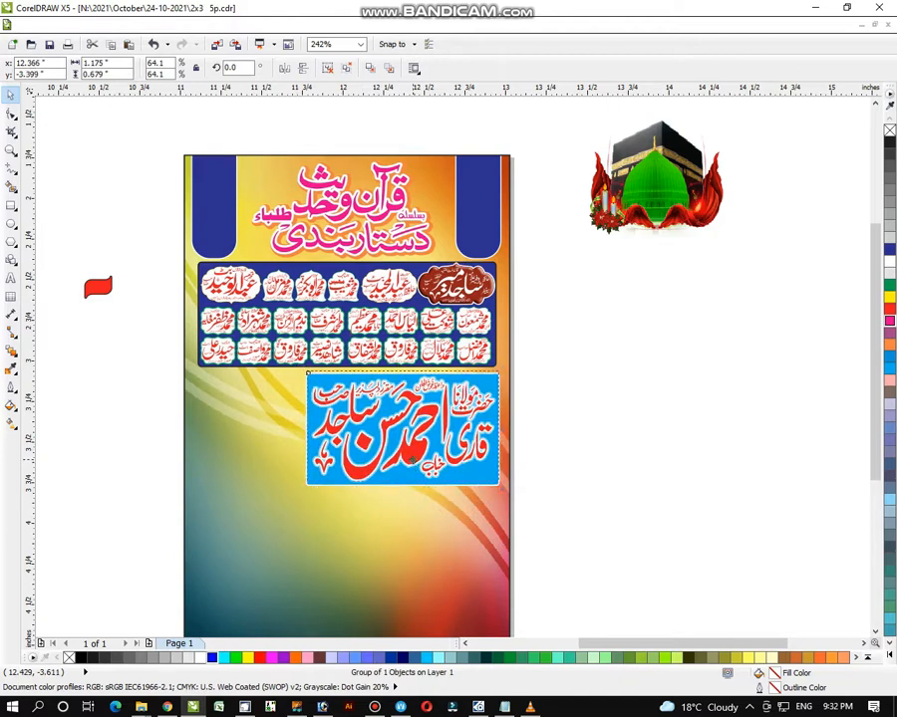
left_click_drag(303, 486, 297, 488)
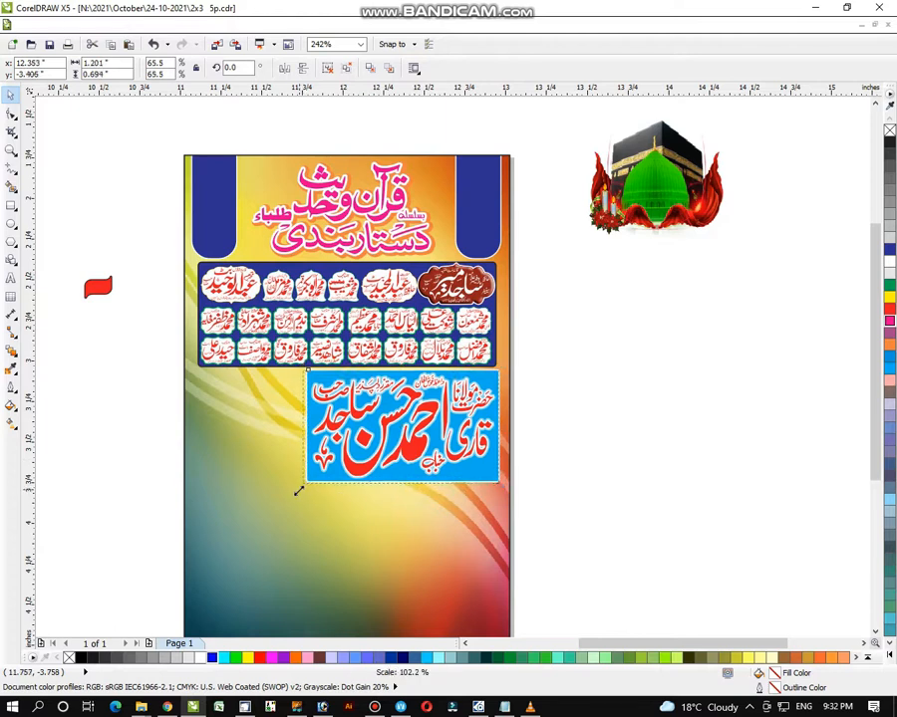
left_click(617, 417)
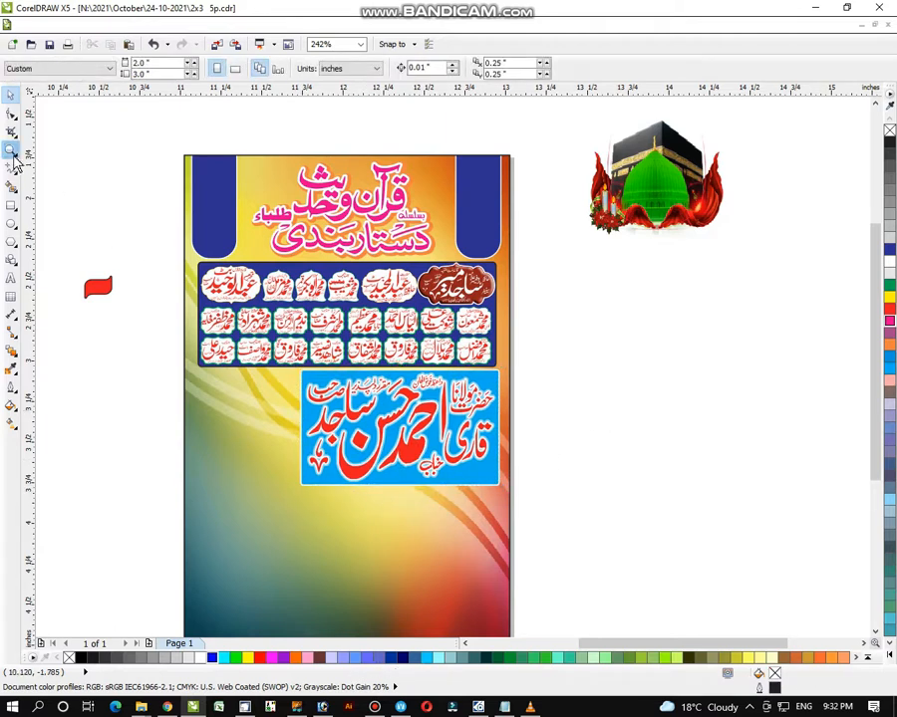
- Zoom onto the Urdu venue column and delete its first text line and a leftover mark
scroll(598, 439, "down", 1)
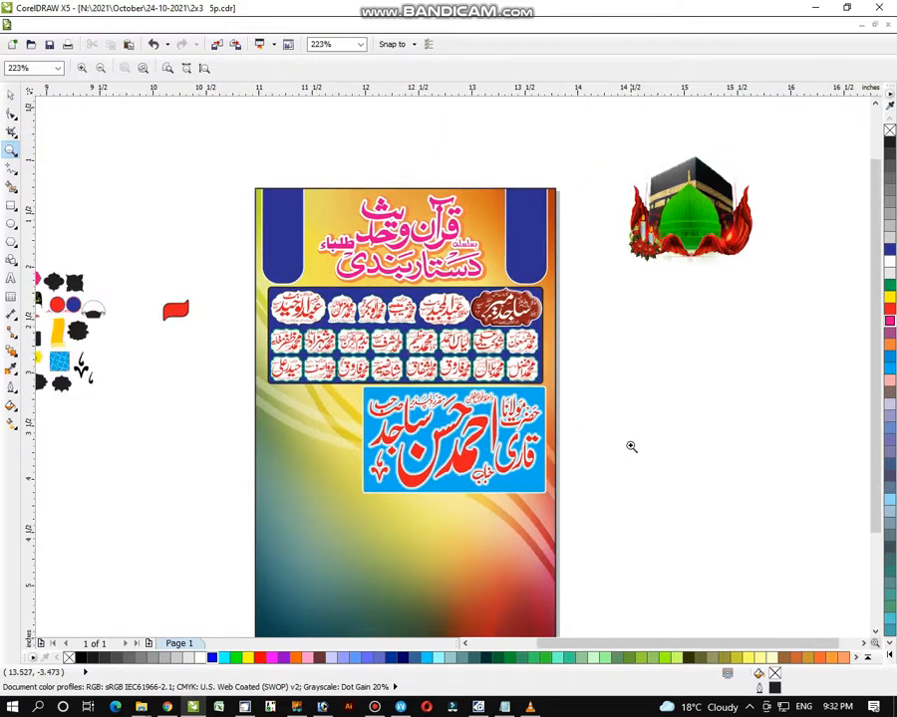
scroll(638, 428, "down", 2)
scroll(514, 176, "down", 1)
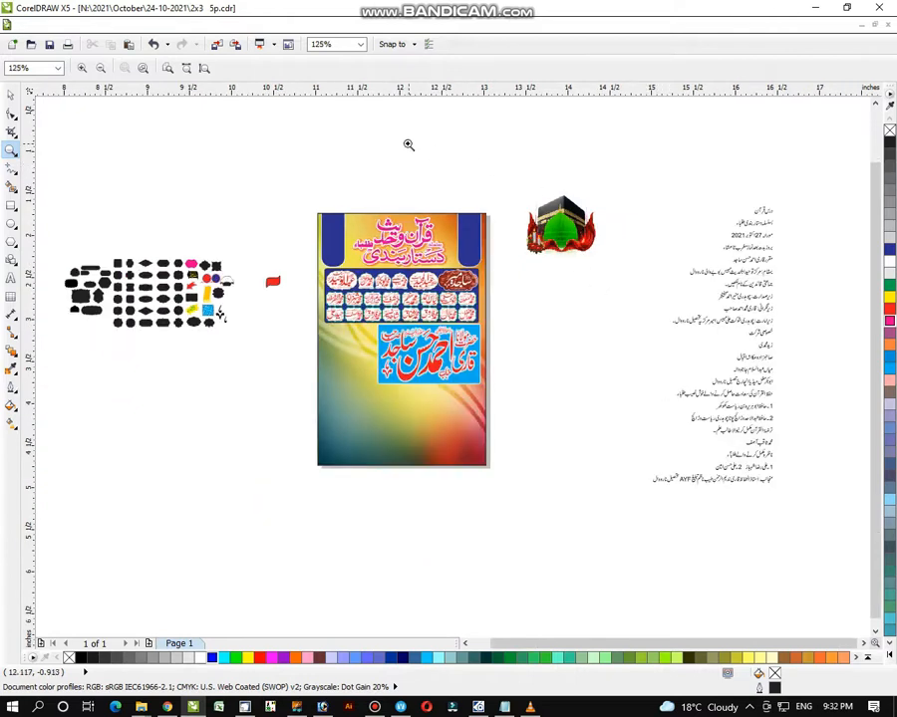
left_click_drag(409, 145, 826, 504)
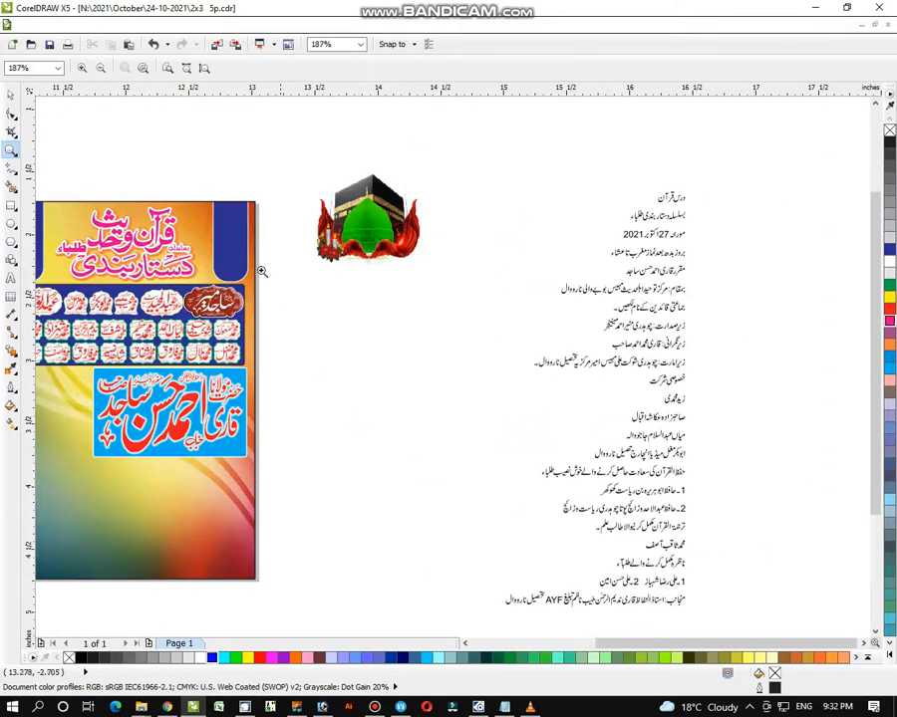
key("space")
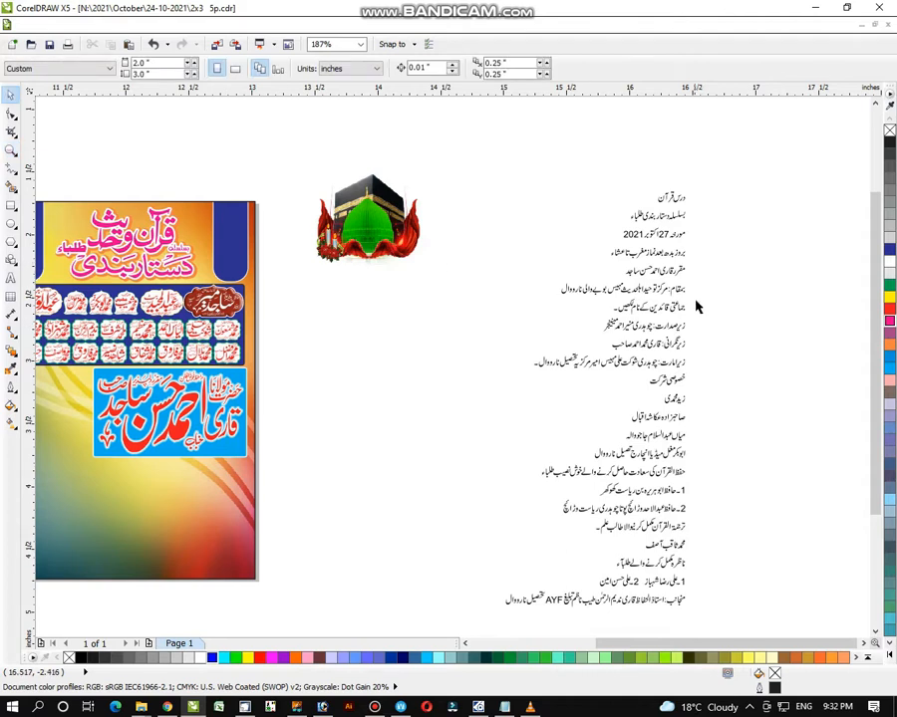
left_click_drag(690, 299, 600, 317)
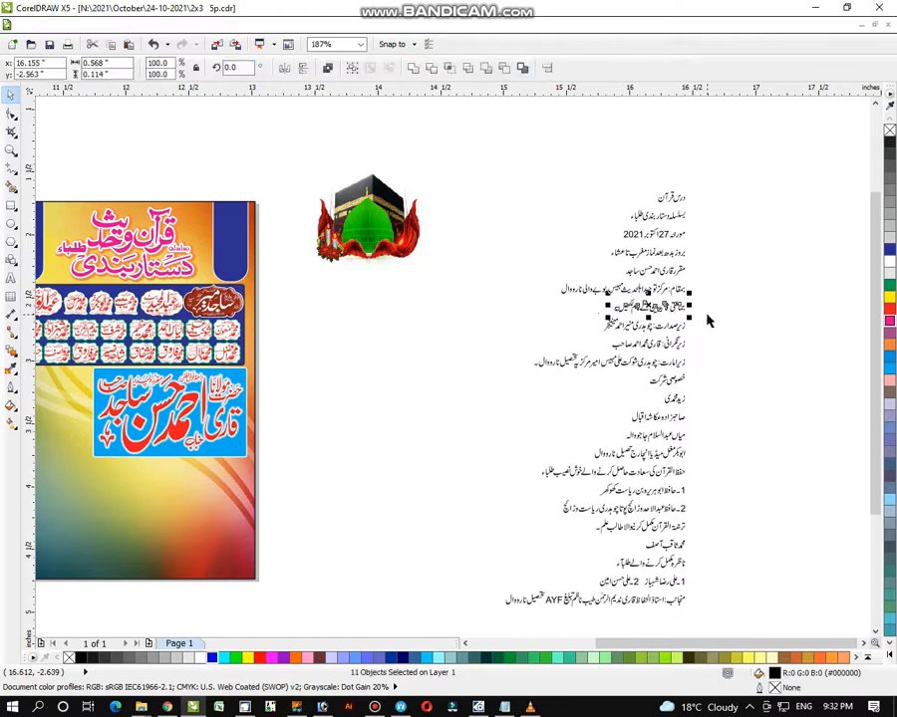
key("Delete")
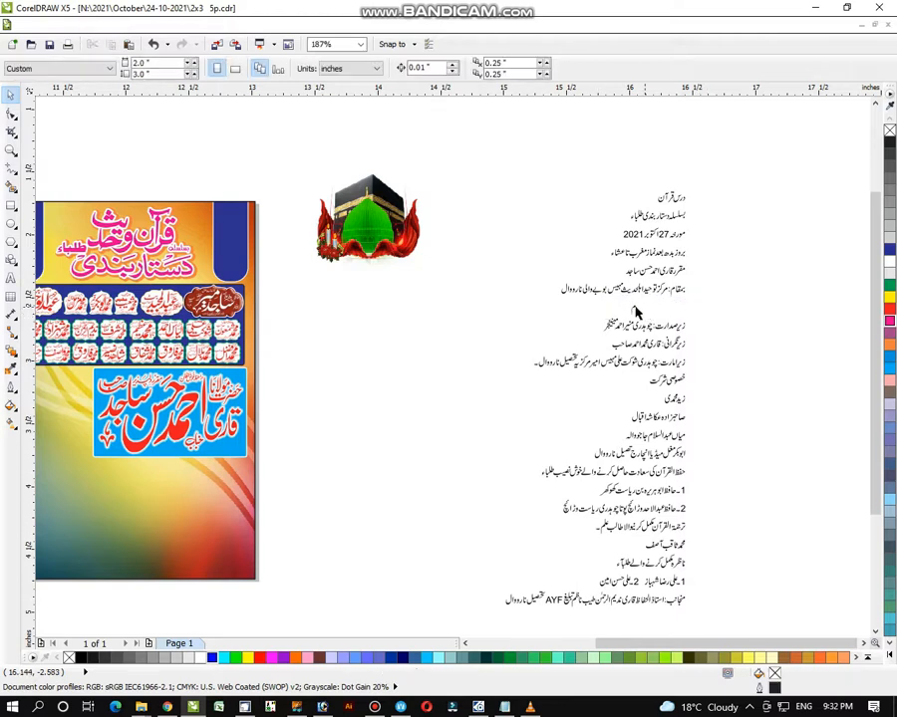
left_click(634, 309)
key("Delete")
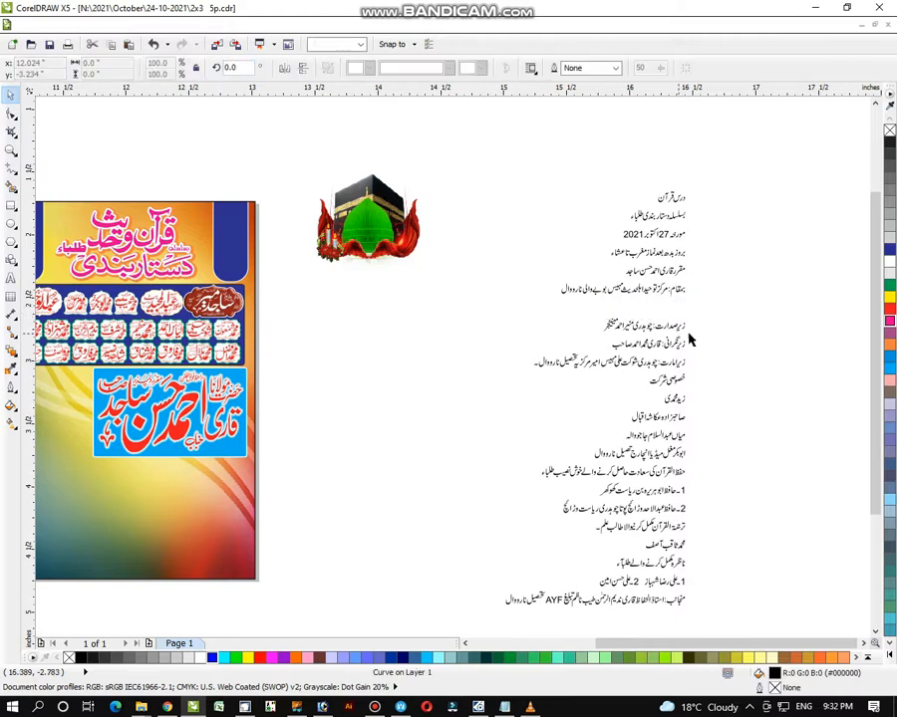
- Delete the remaining top lines and heading lines so the column starts at the date
left_click_drag(527, 356, 714, 376)
key("Delete")
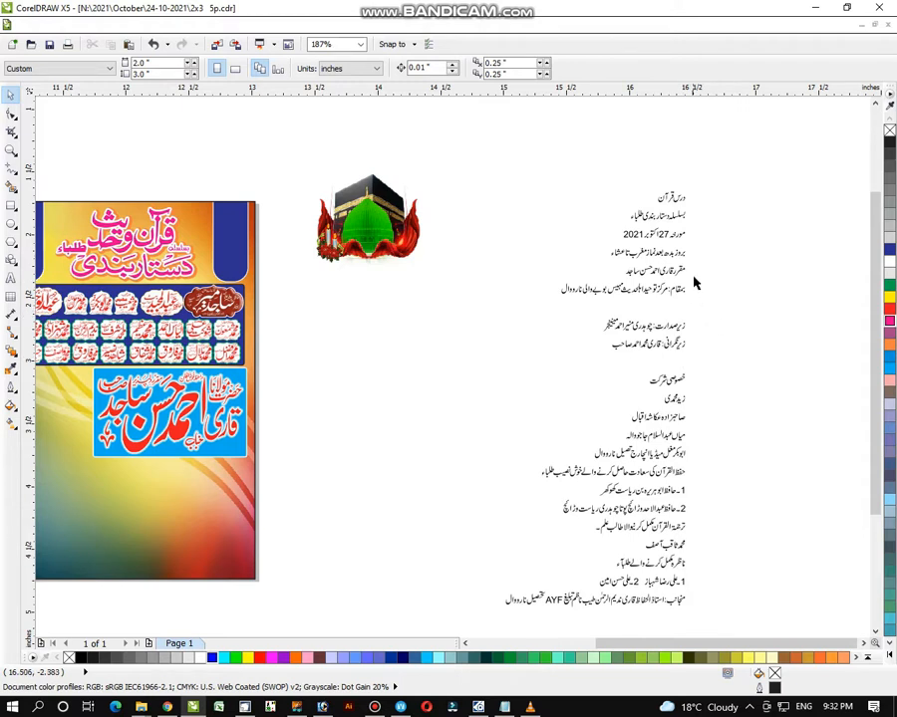
left_click_drag(685, 267, 606, 286)
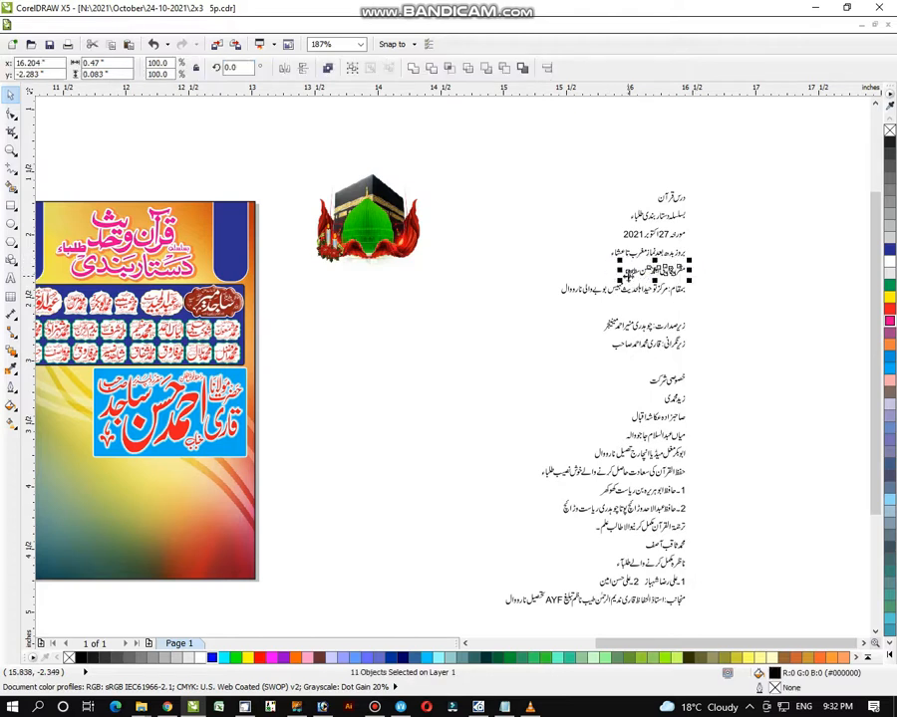
key("Delete")
left_click_drag(656, 202, 613, 231)
key("Delete")
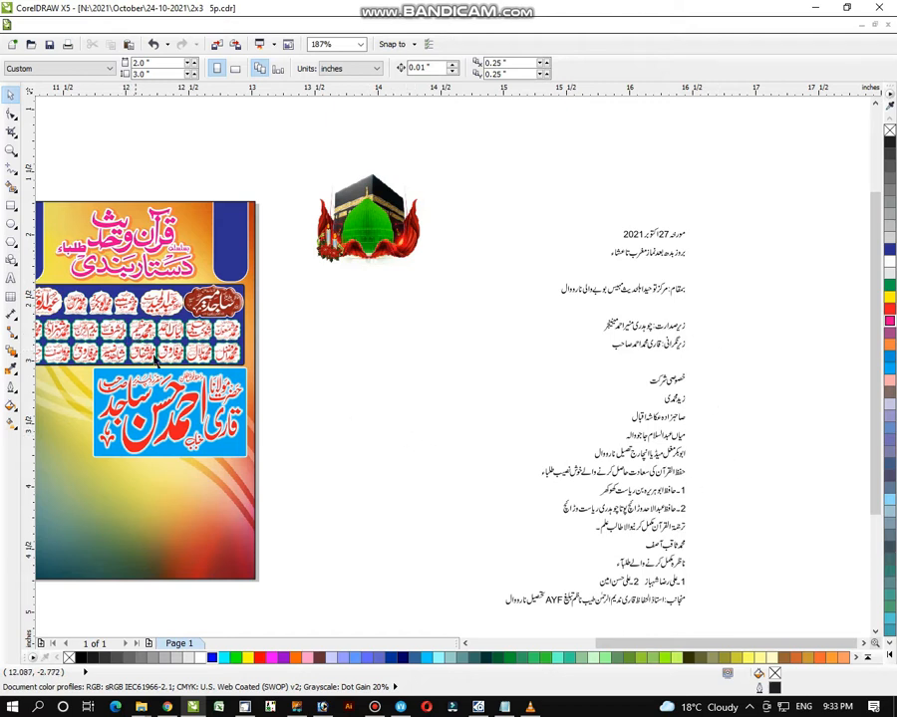
- Zoom out past the page, then zoom in on the black label-shape cluster left of it
left_click(11, 150)
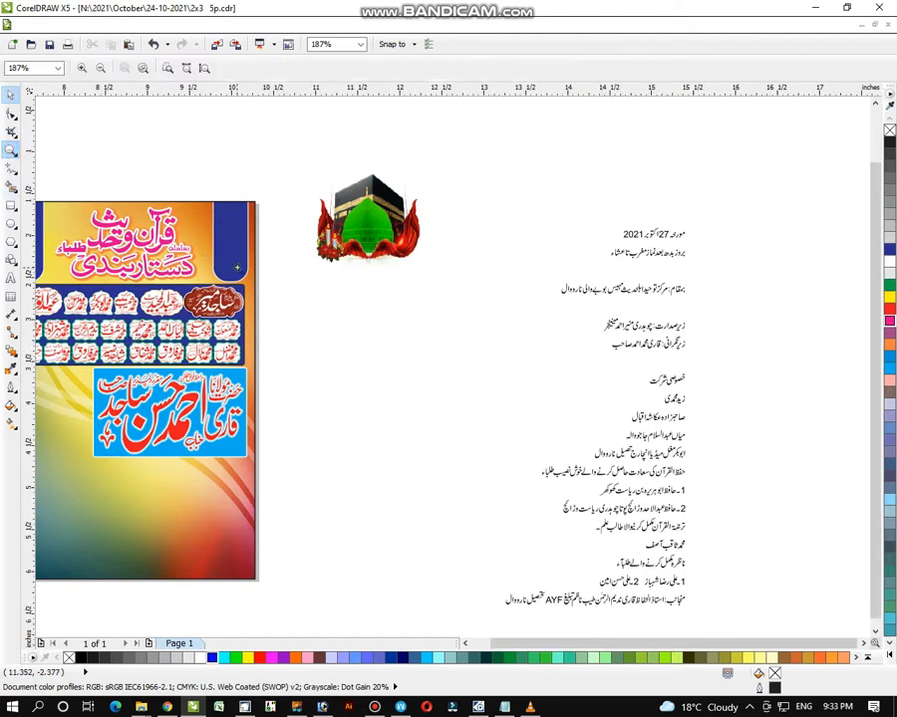
right_click(279, 311)
left_click_drag(95, 171, 578, 512)
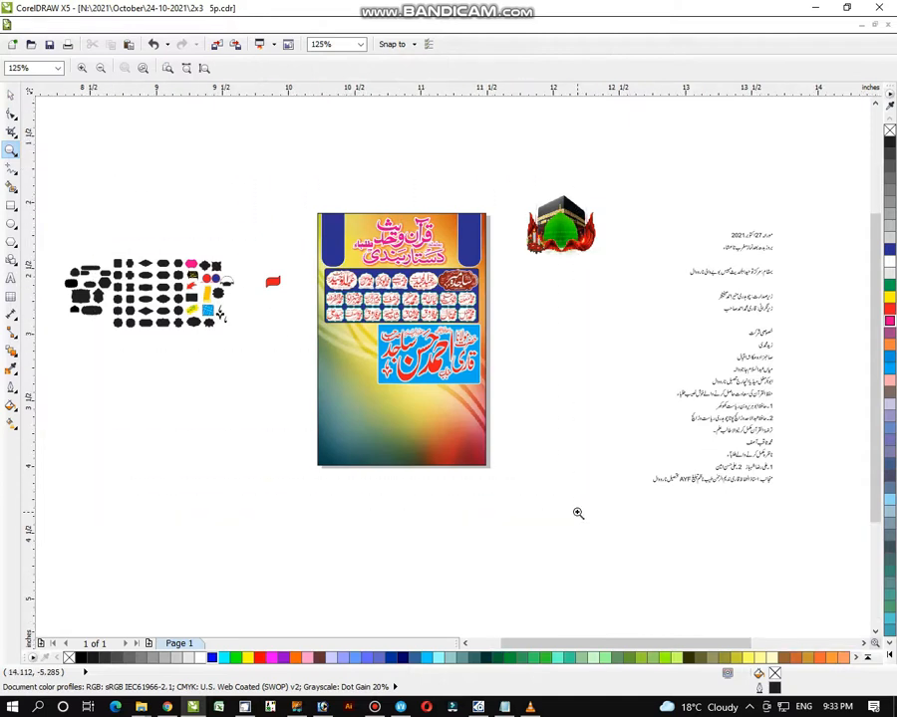
left_click_drag(183, 142, 700, 544)
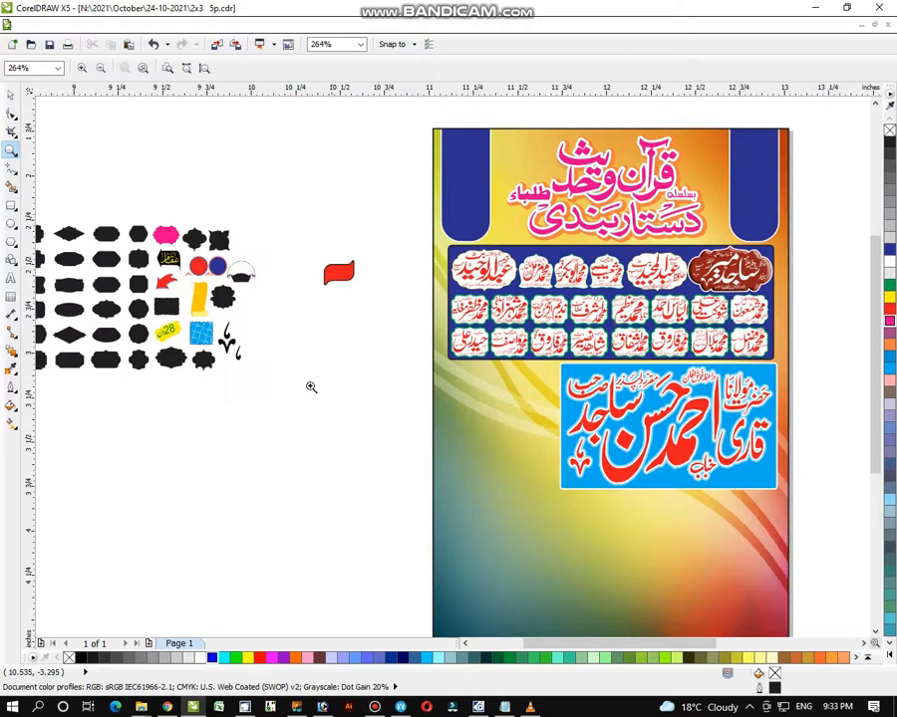
right_click(281, 362)
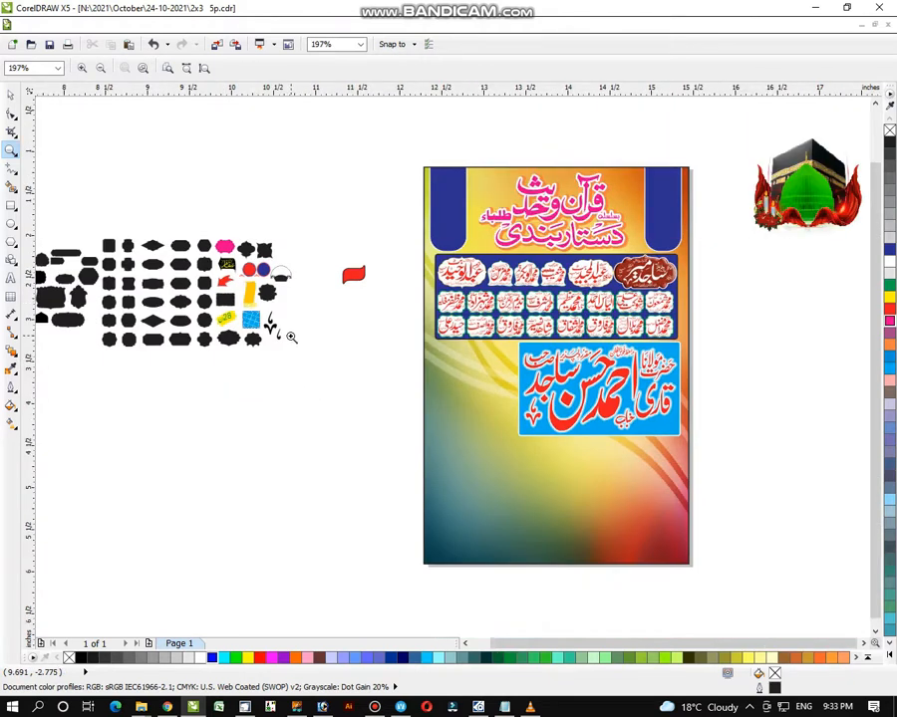
right_click(131, 232)
left_click_drag(80, 205, 351, 411)
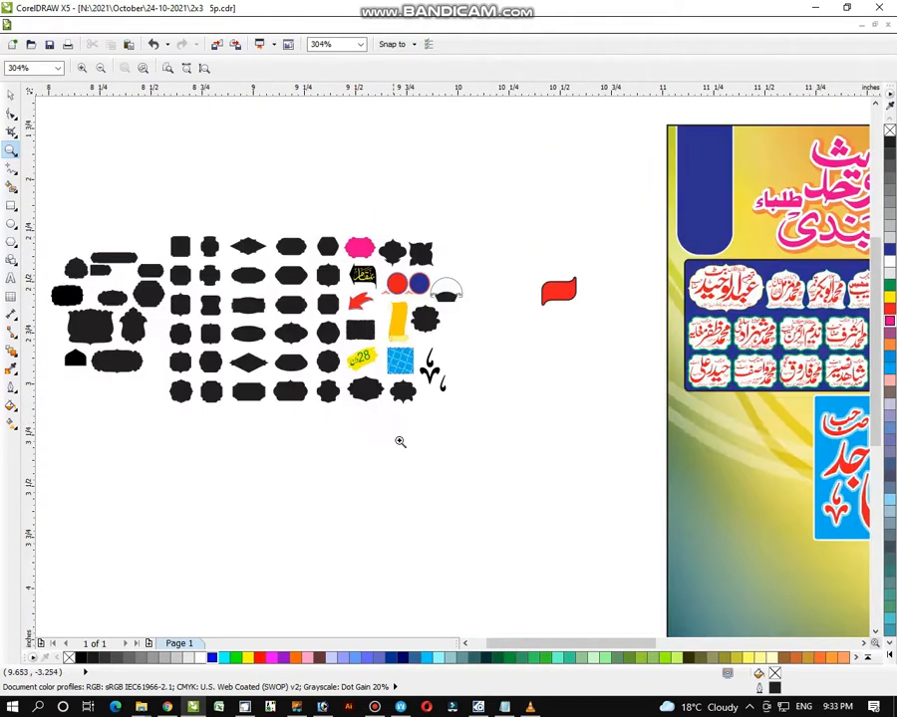
- Ungroup the label-shape collection and pull the ornate scalloped frame out of the cluster
key("space")
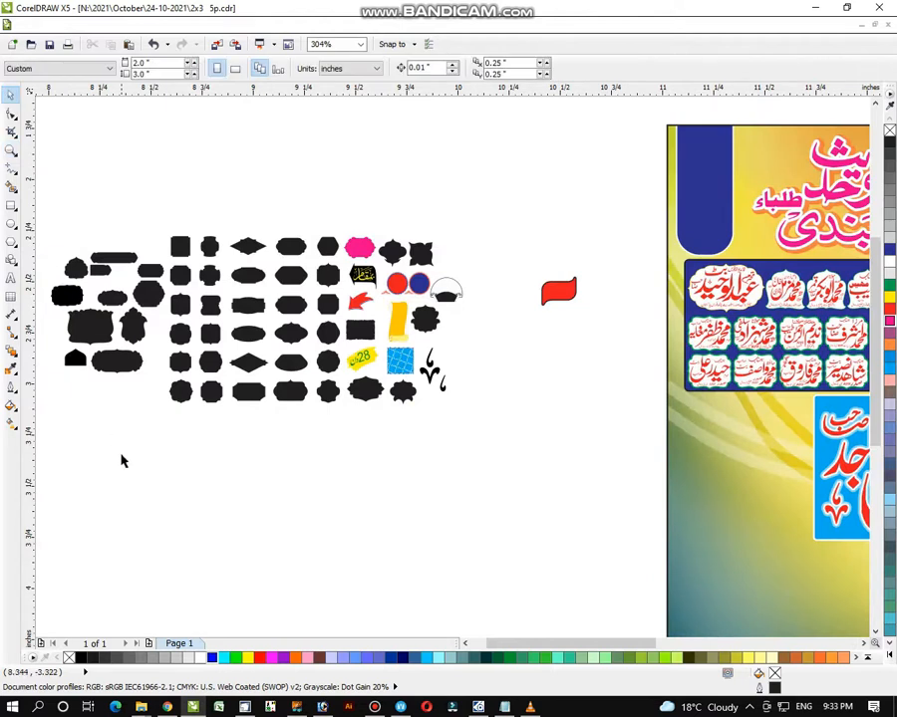
left_click(95, 339)
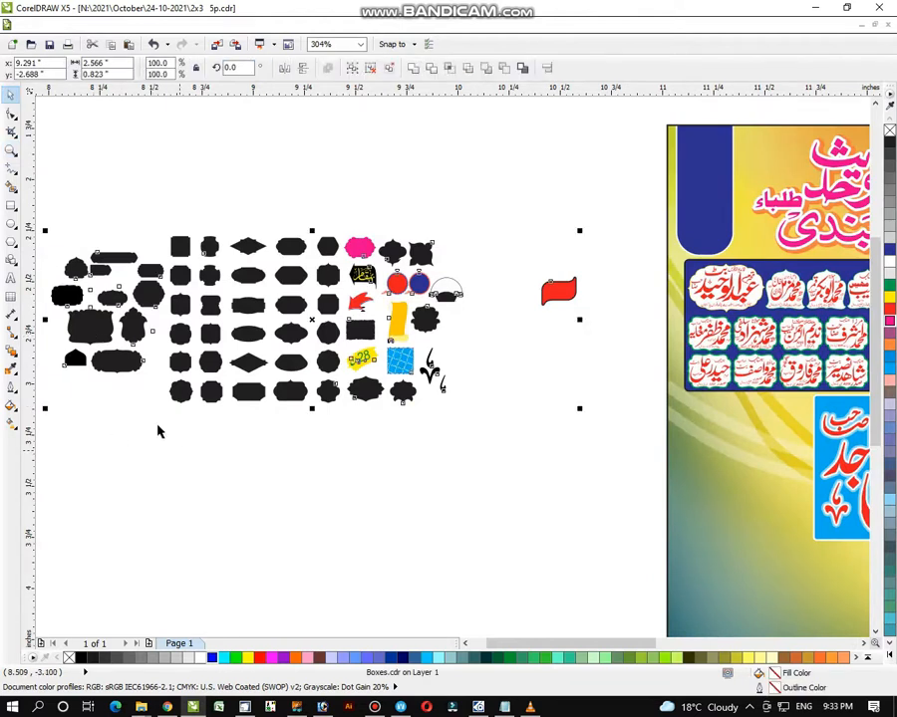
key("ctrl+u")
left_click(91, 321)
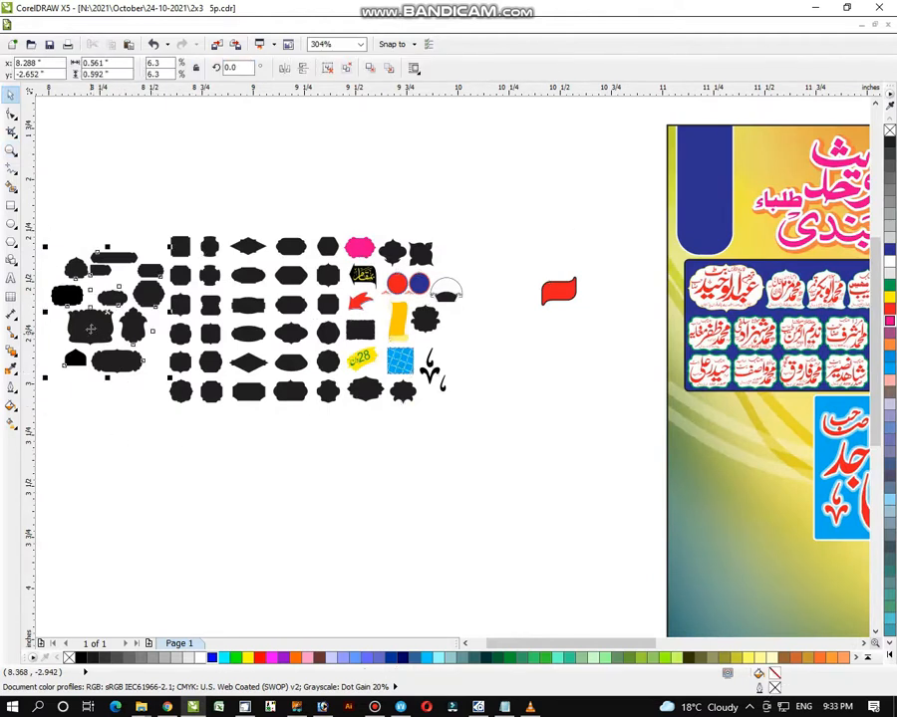
key("ctrl+u")
left_click(209, 444)
left_click_drag(111, 336, 611, 419)
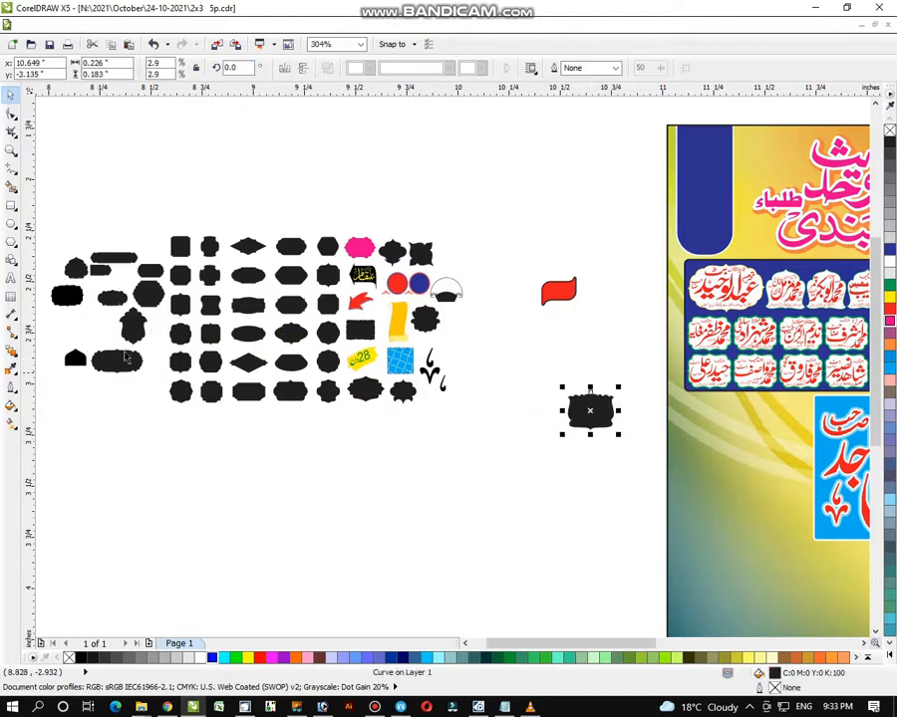
- Fill the frame white with a dark blue outline, and enlarge two copies side by side below the name tiles
left_click(12, 154)
left_click_drag(477, 275, 863, 595)
left_click(12, 97)
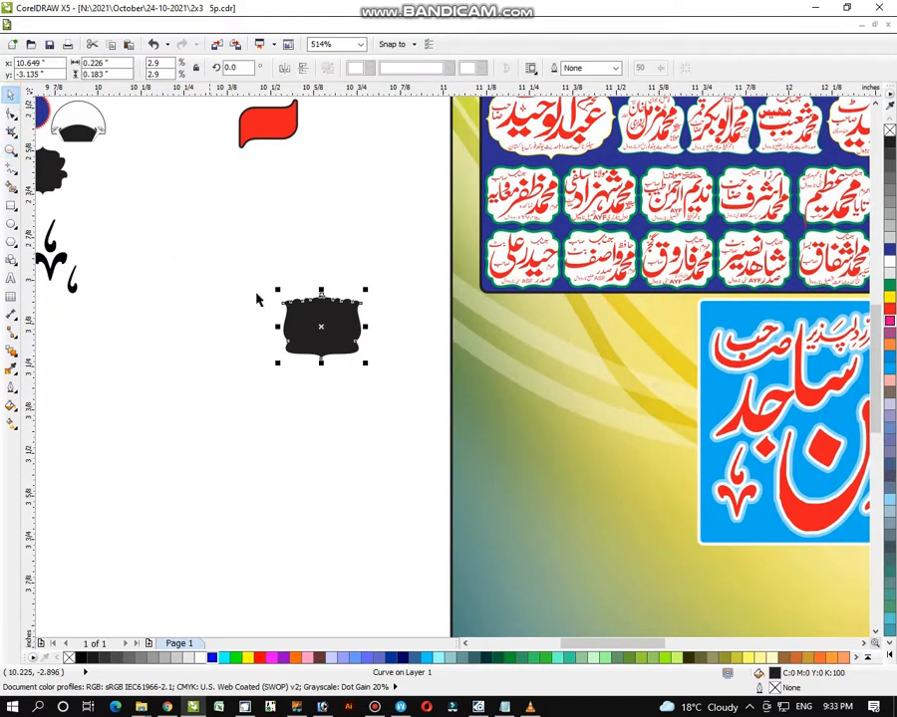
left_click(889, 261)
right_click(889, 249)
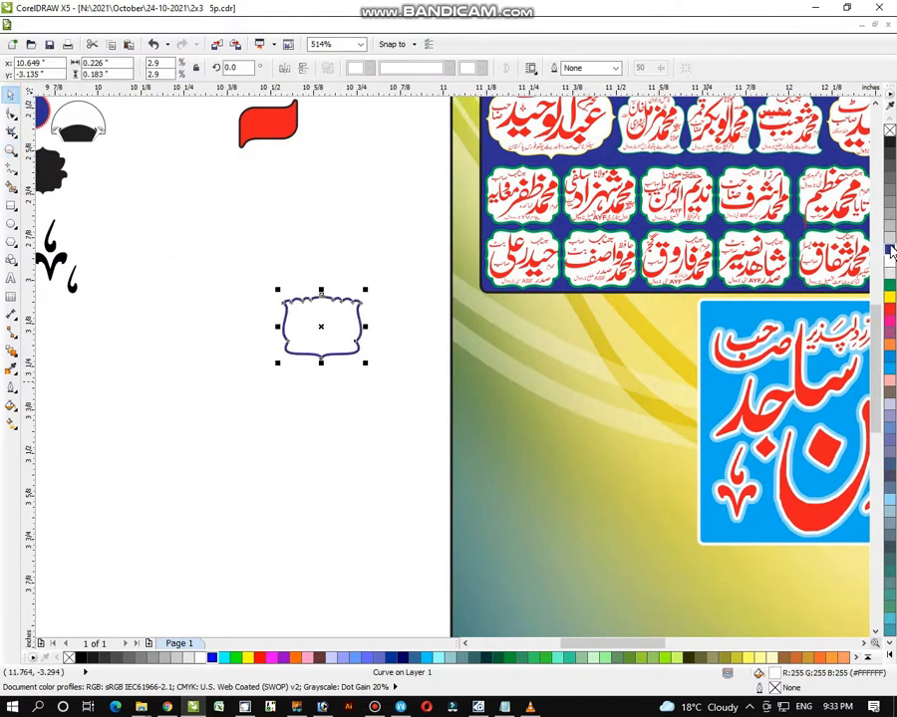
left_click_drag(364, 364, 376, 373)
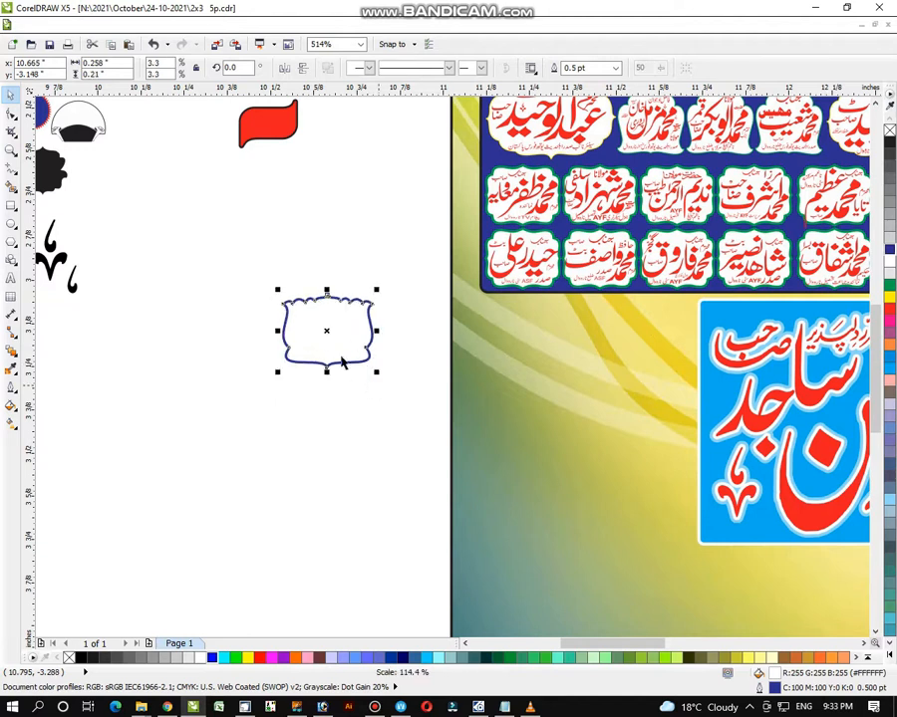
left_click_drag(337, 340, 560, 340)
left_click(638, 341, "shift")
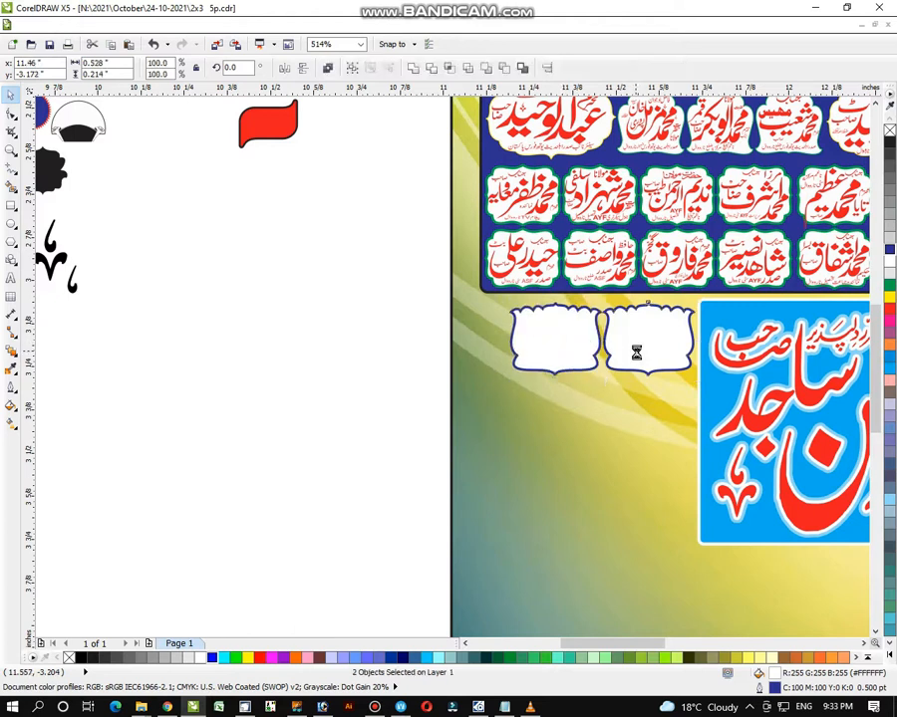
left_click_drag(506, 378, 460, 422)
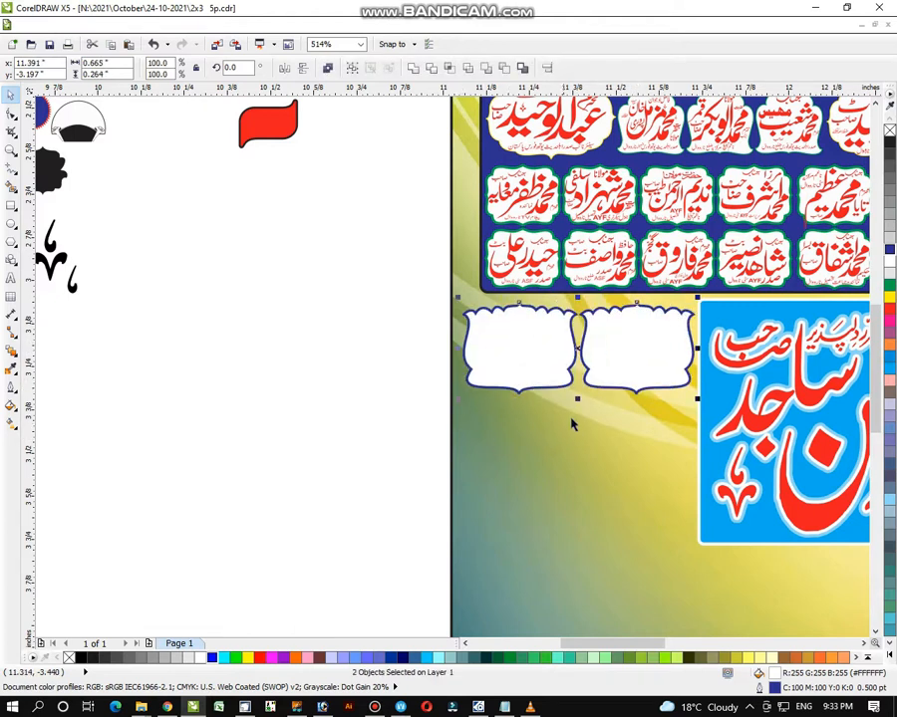
left_click(317, 353)
- Draw a rectangle under the two frames, round its corners slightly, and colour it magenta with a yellow outline
left_click(11, 204)
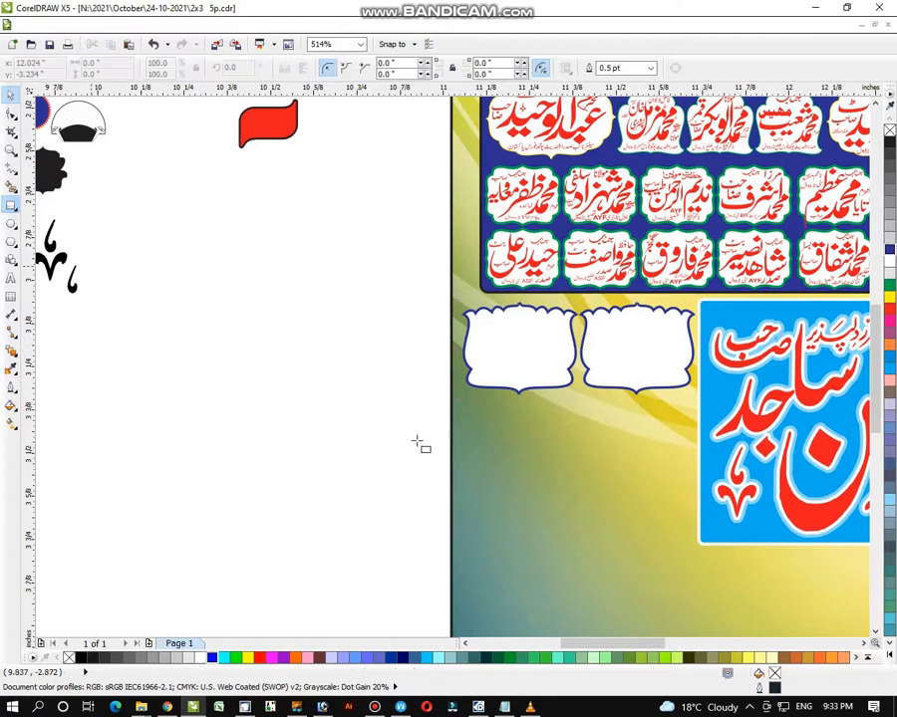
left_click_drag(472, 401, 695, 545)
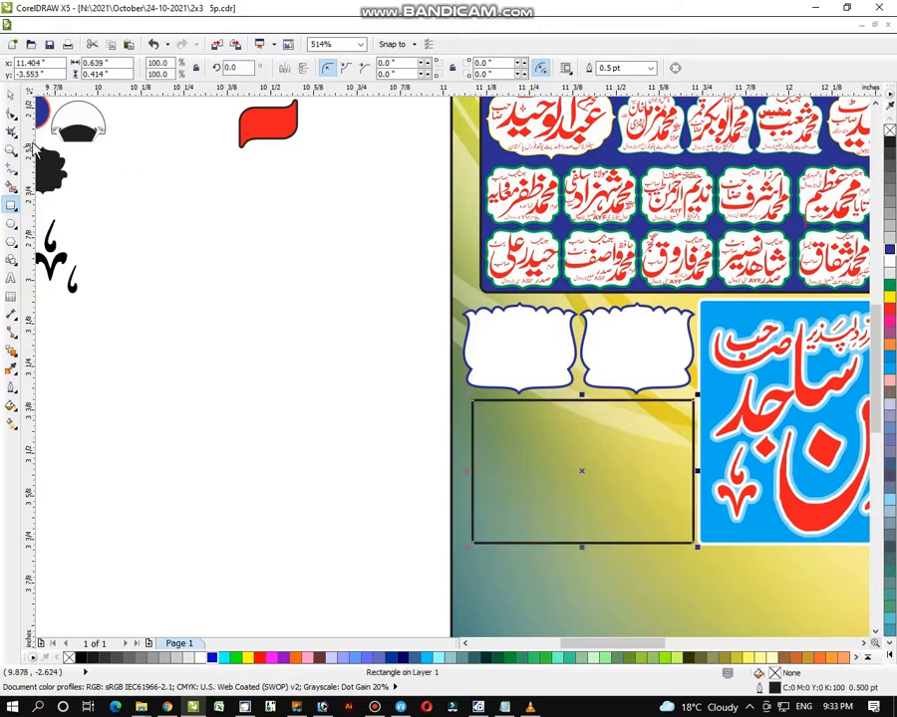
left_click(11, 93)
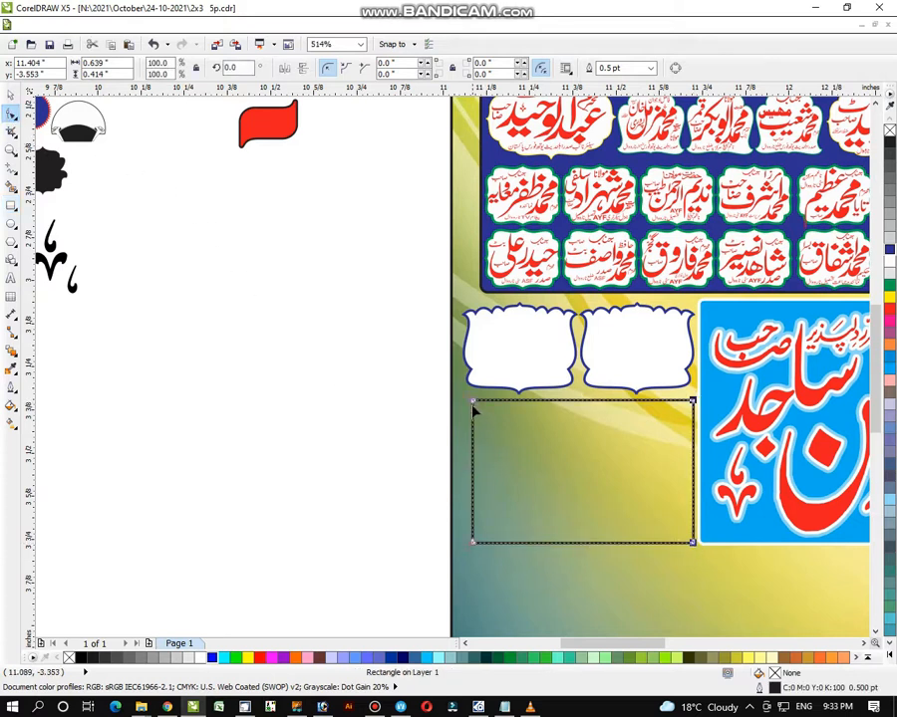
left_click_drag(472, 404, 464, 416)
left_click(11, 93)
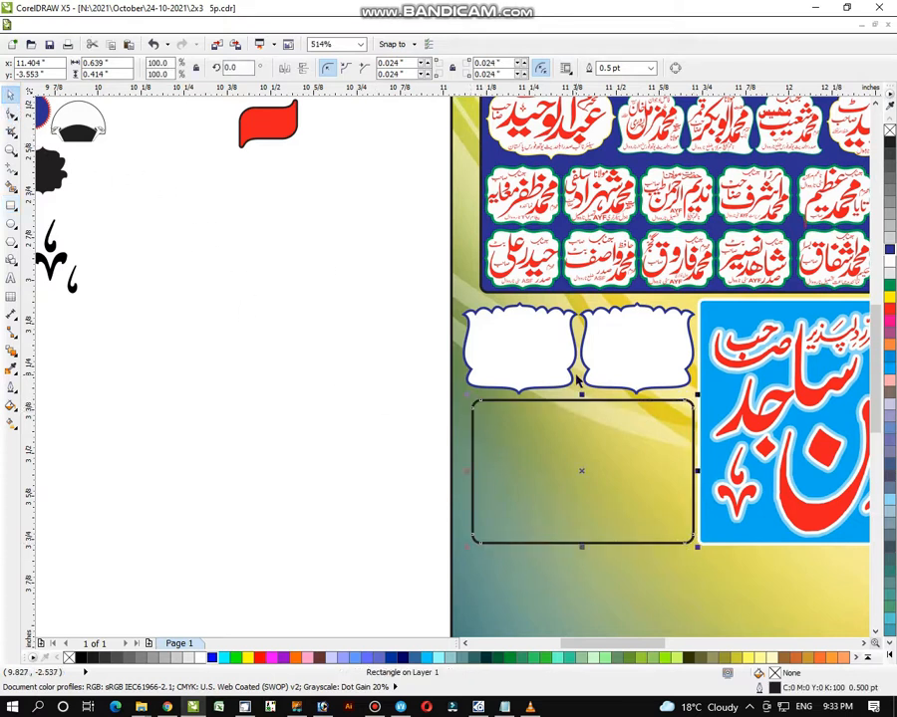
left_click(885, 320)
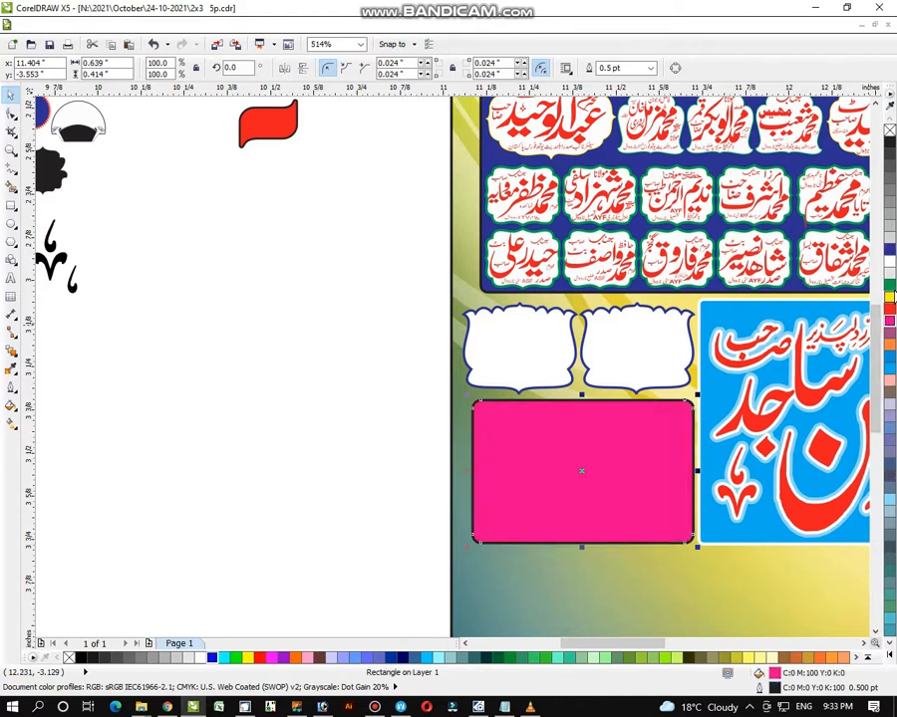
right_click(888, 261)
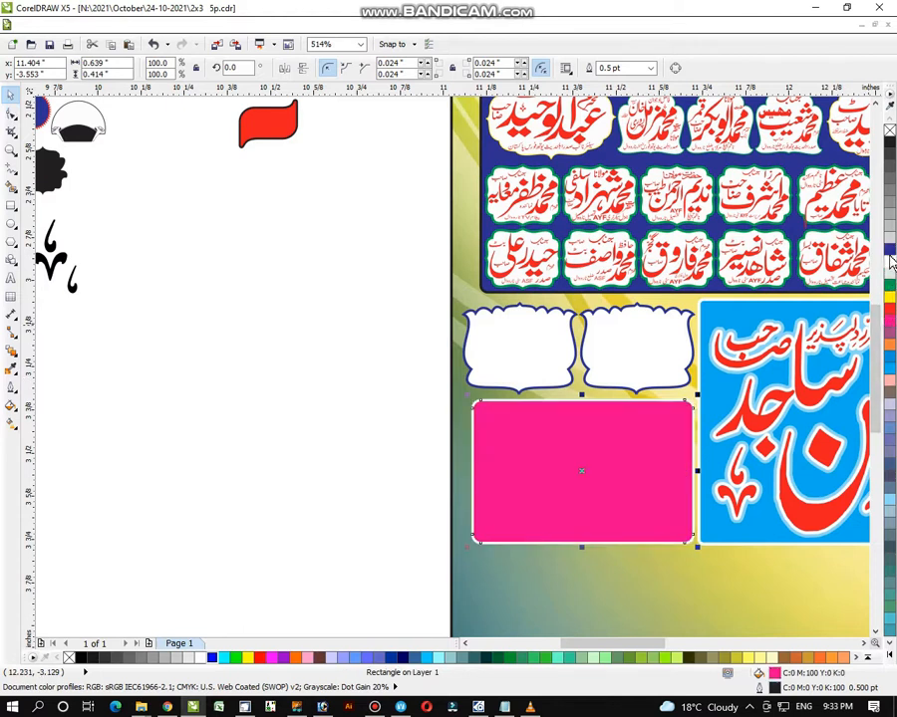
right_click(891, 306)
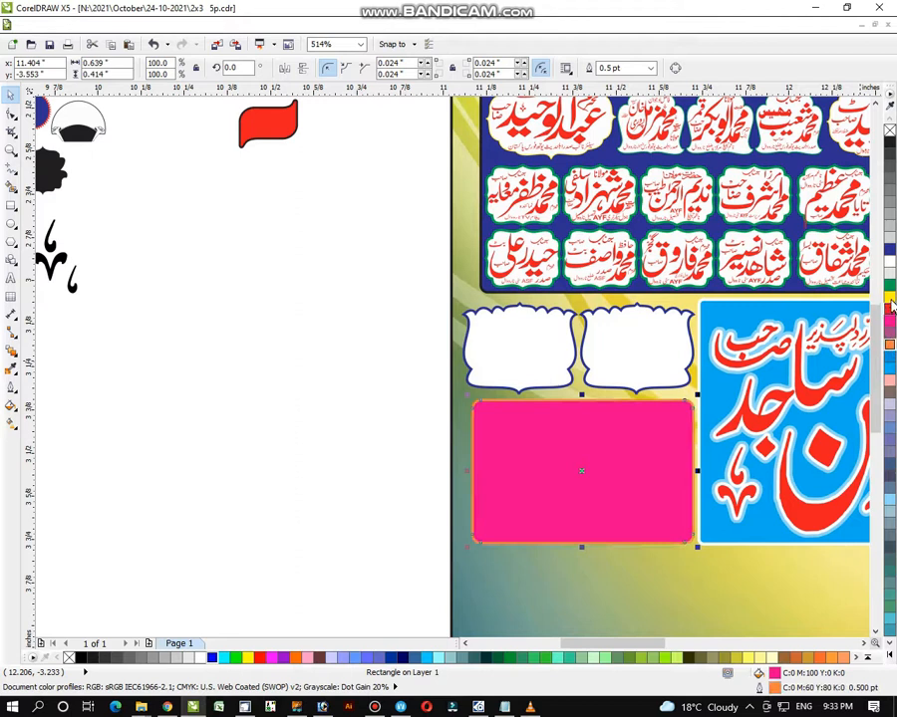
right_click(891, 299)
left_click(368, 407)
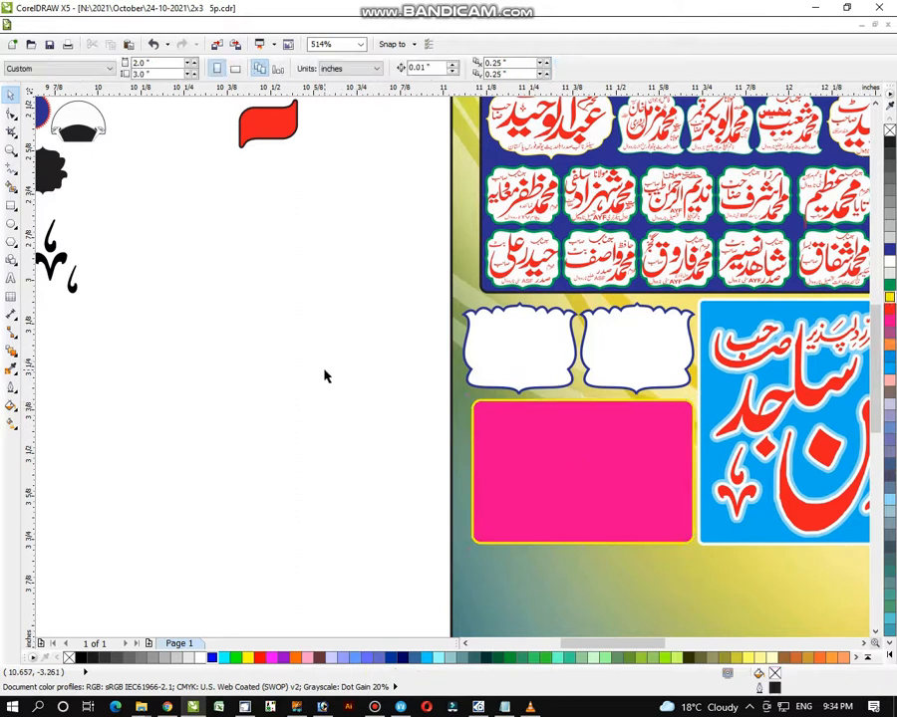
left_click(11, 151)
- Draw a wide rectangle across the poster's lower area and round its corners slightly
scroll(516, 351, "down", 1)
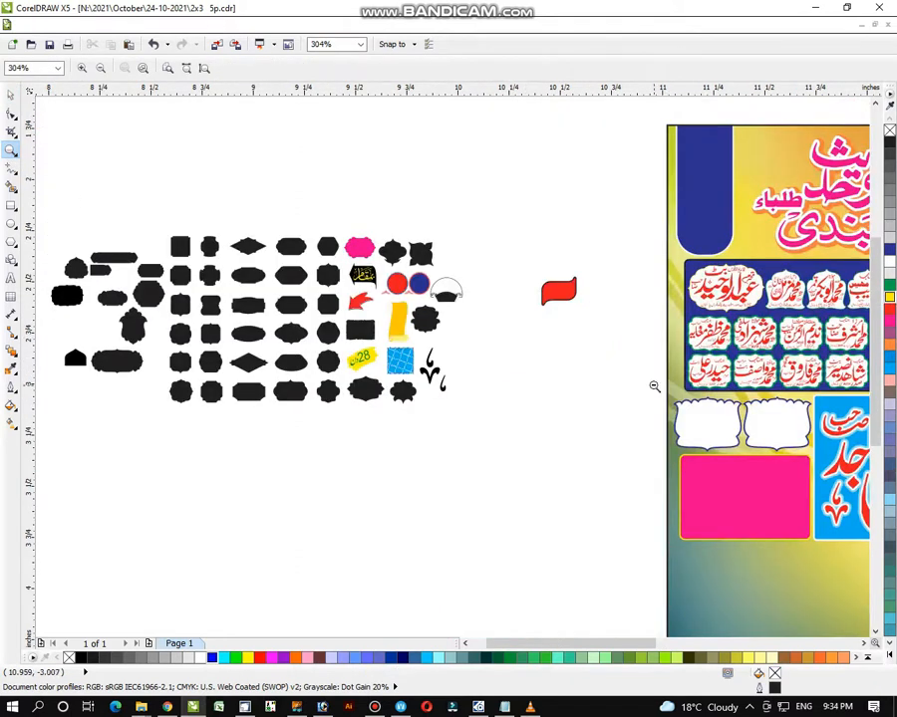
scroll(703, 439, "down", 2)
left_click_drag(252, 126, 809, 606)
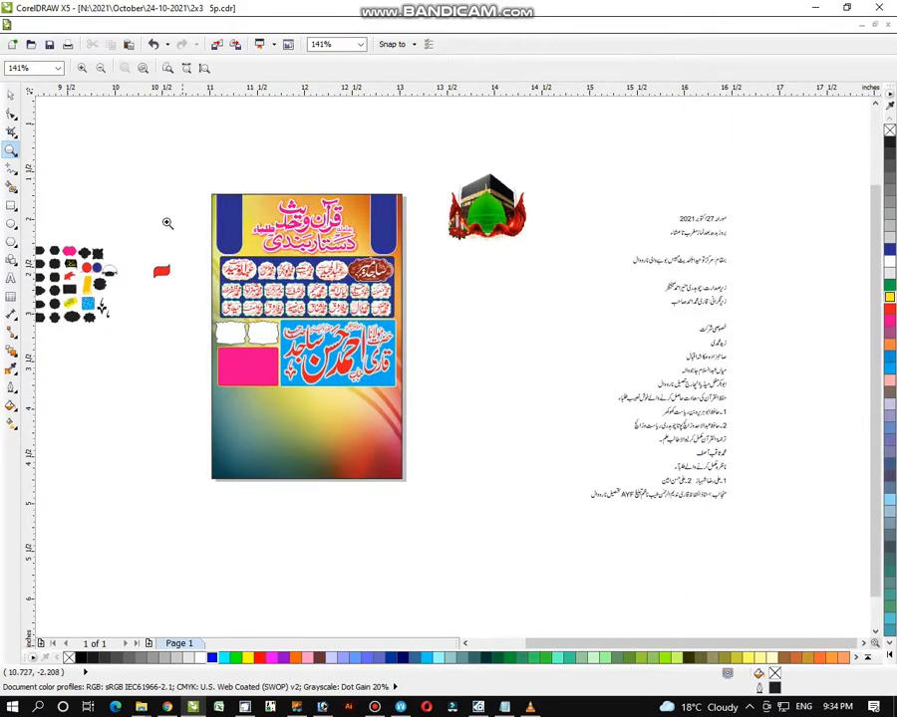
left_click_drag(157, 214, 772, 620)
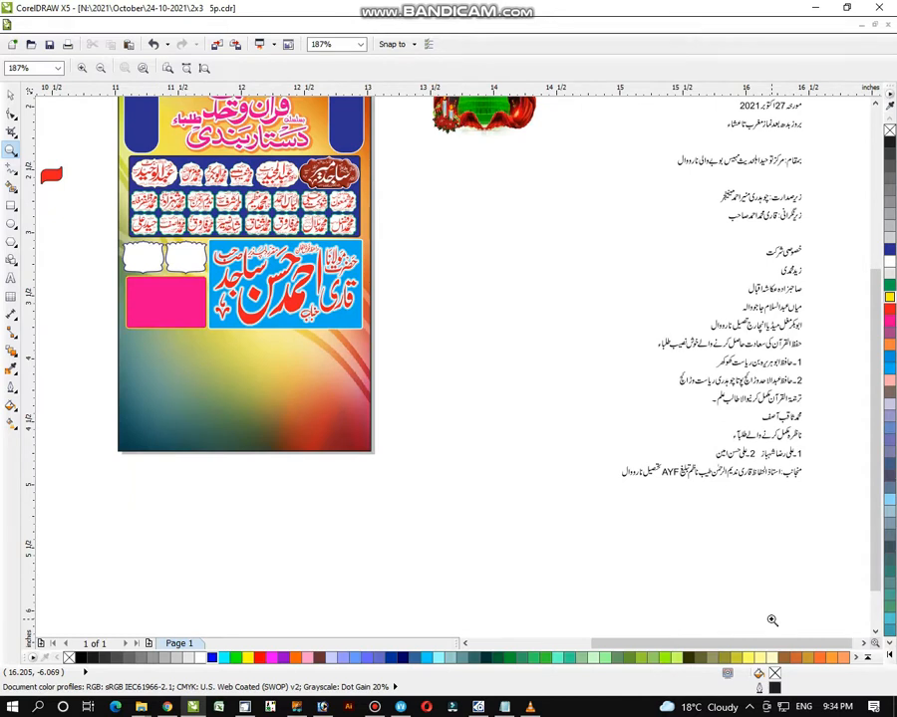
left_click_drag(104, 265, 448, 527)
left_click_drag(140, 145, 739, 577)
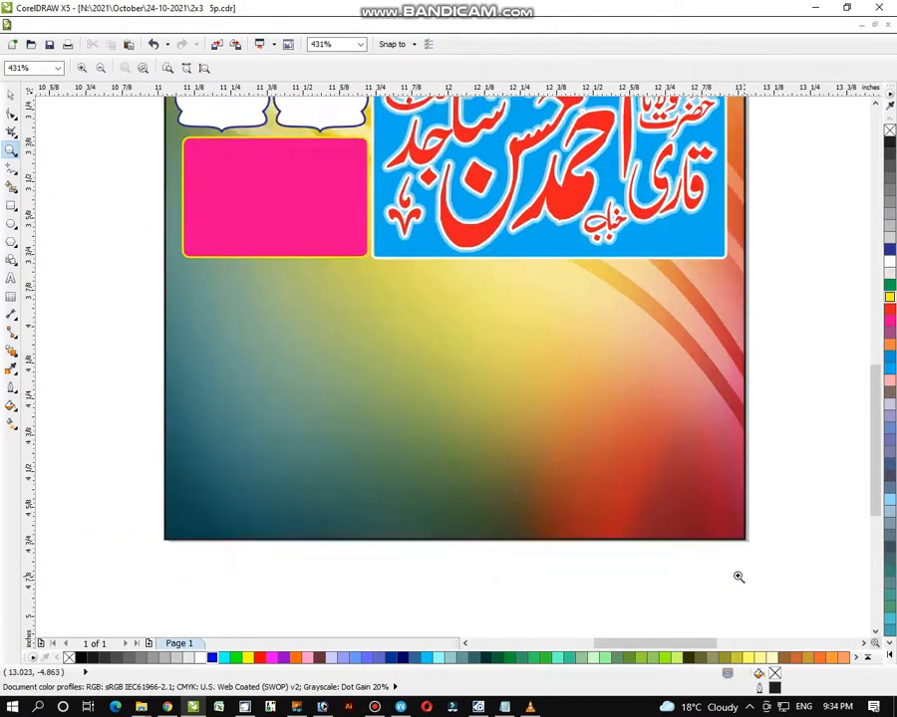
left_click(12, 206)
left_click_drag(185, 267, 735, 471)
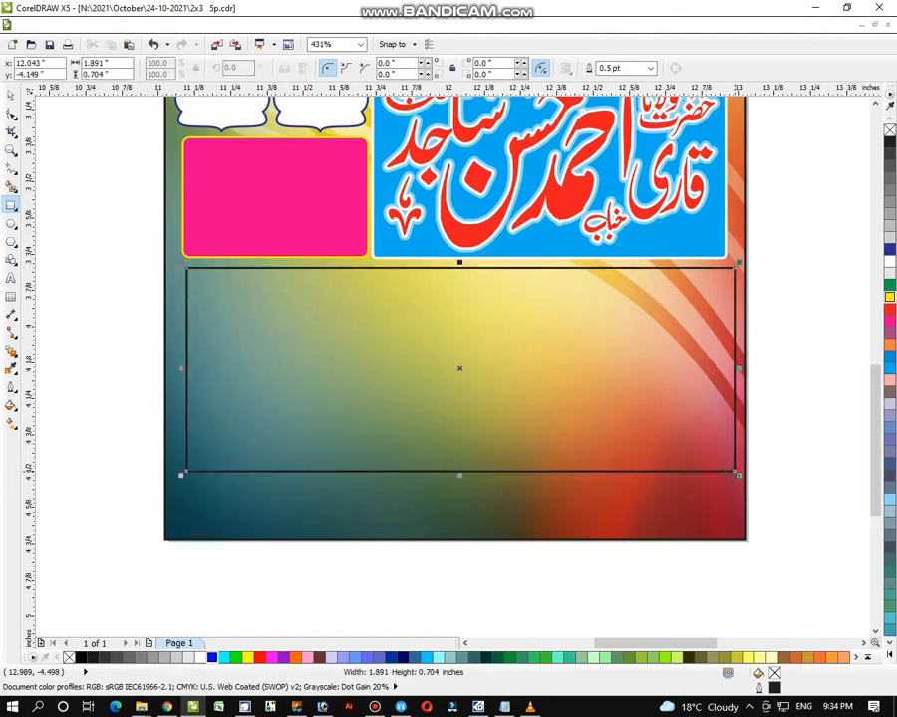
left_click(11, 113)
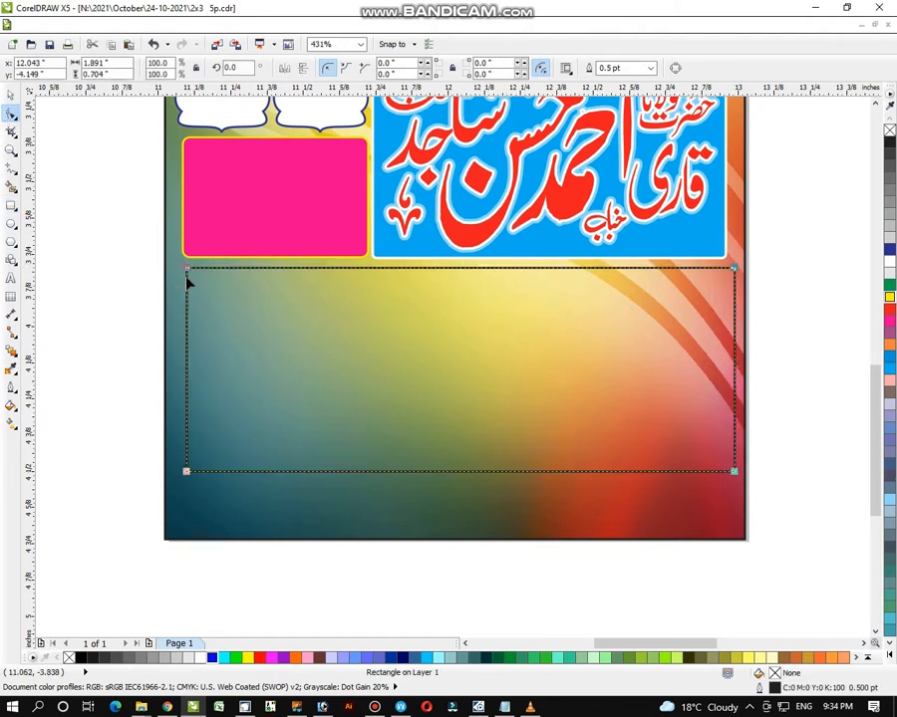
left_click_drag(188, 269, 186, 276)
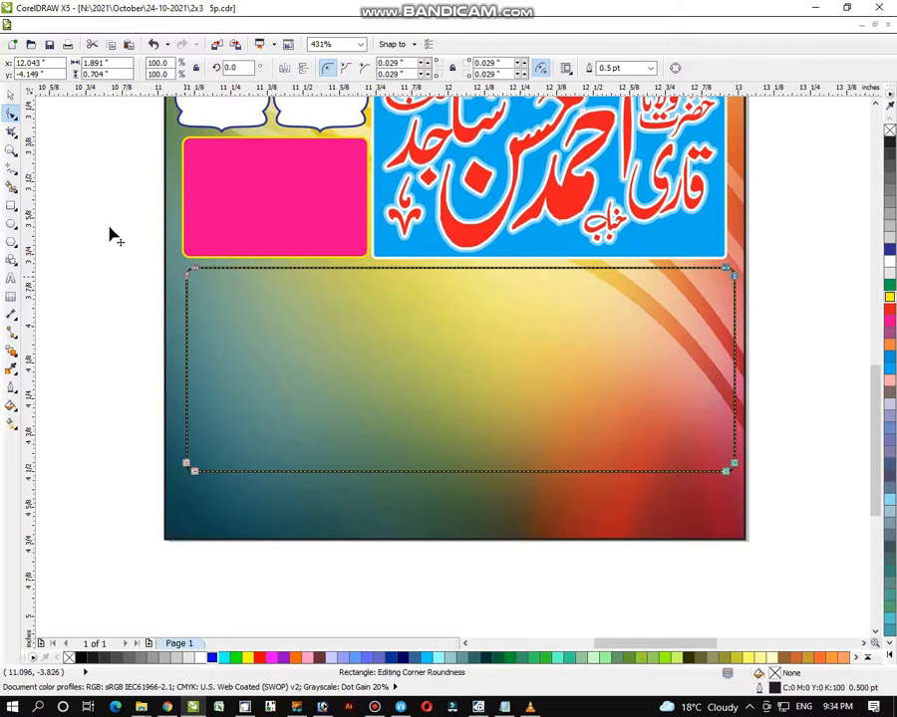
- Fill the rectangle white with a red outline and centre it horizontally on the poster background
left_click(11, 95)
left_click(890, 263)
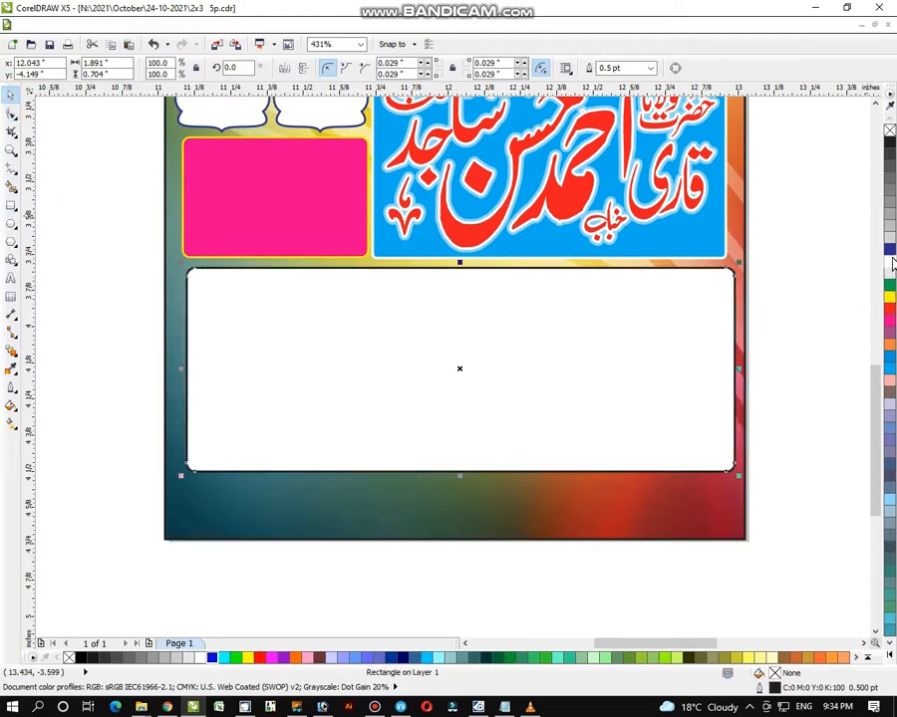
right_click(890, 310)
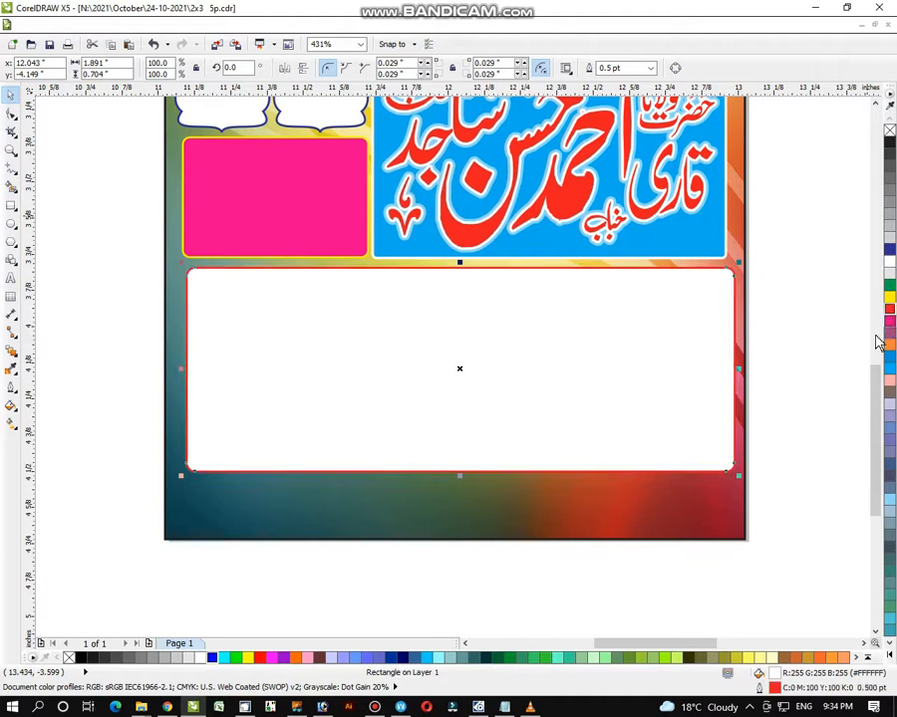
left_click(845, 345)
left_click(653, 395)
left_click(579, 499, "shift")
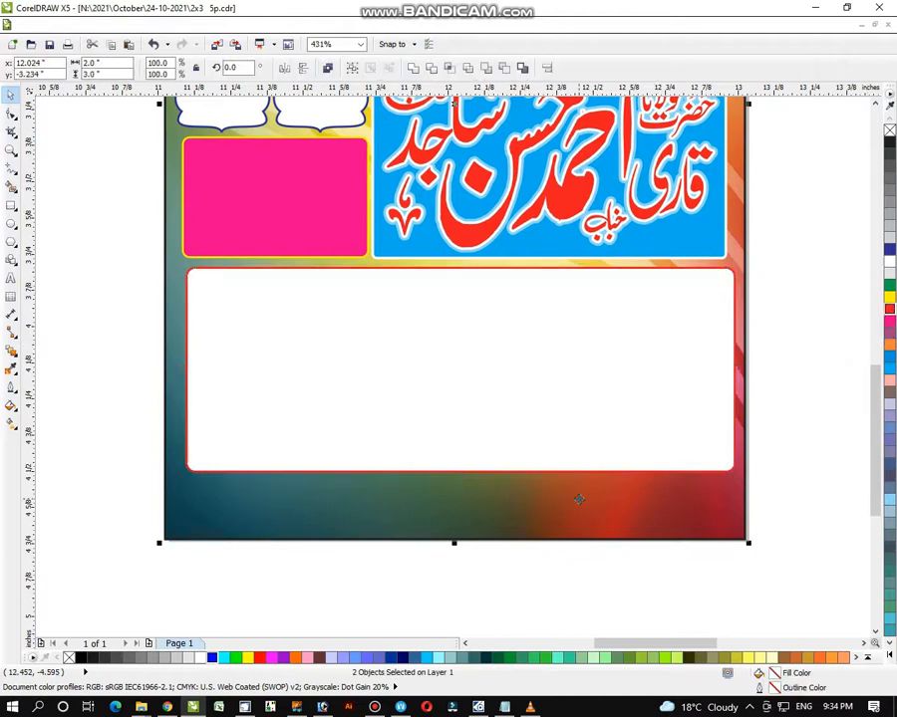
key("c")
left_click(78, 267)
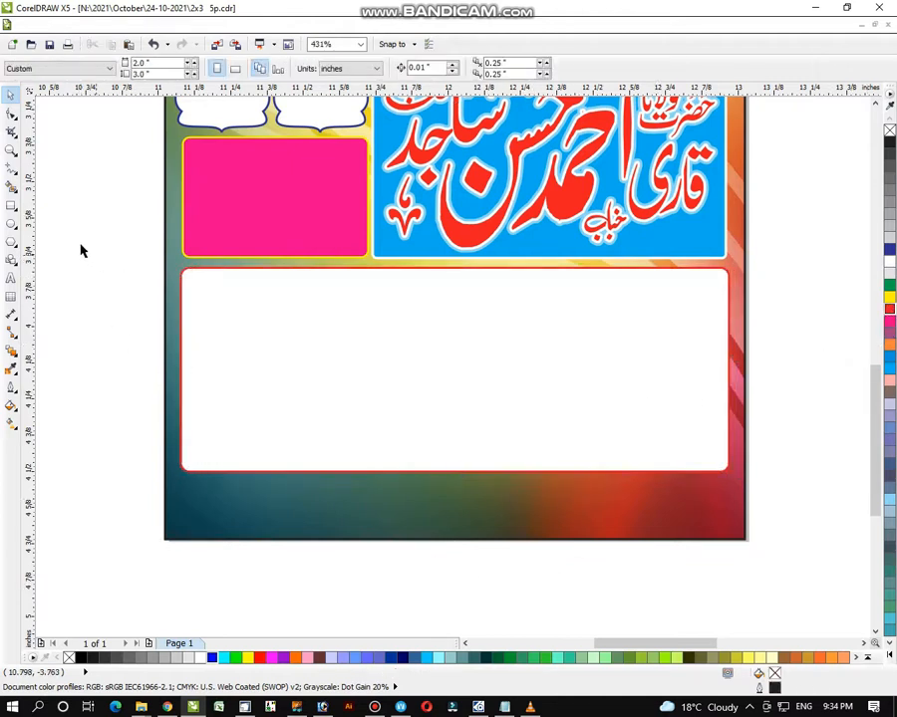
left_click(11, 150)
scroll(387, 329, "down", 1)
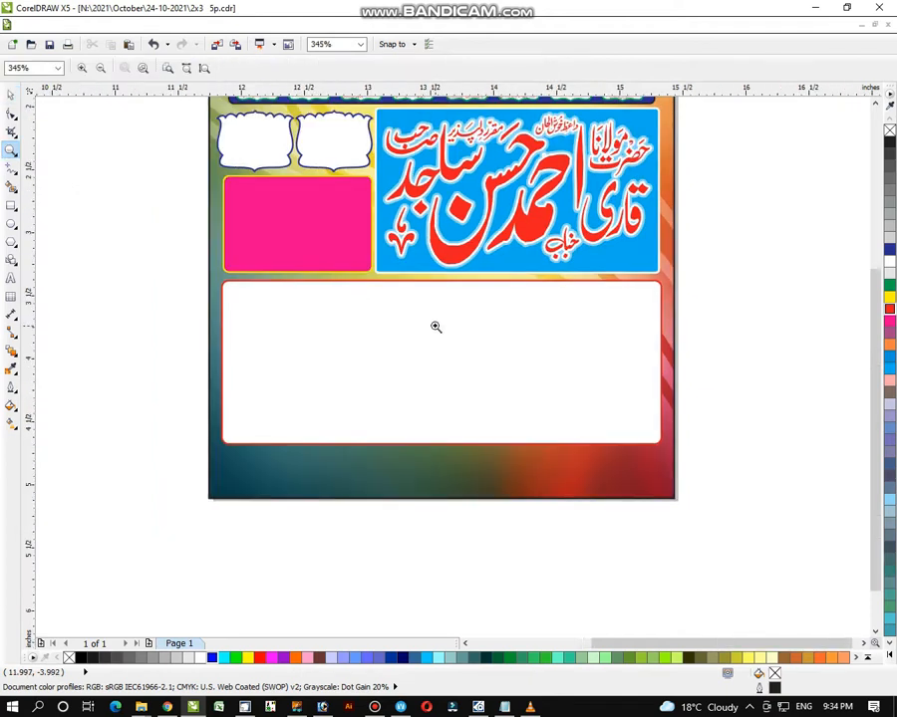
scroll(435, 329, "down", 3)
scroll(314, 346, "down", 1)
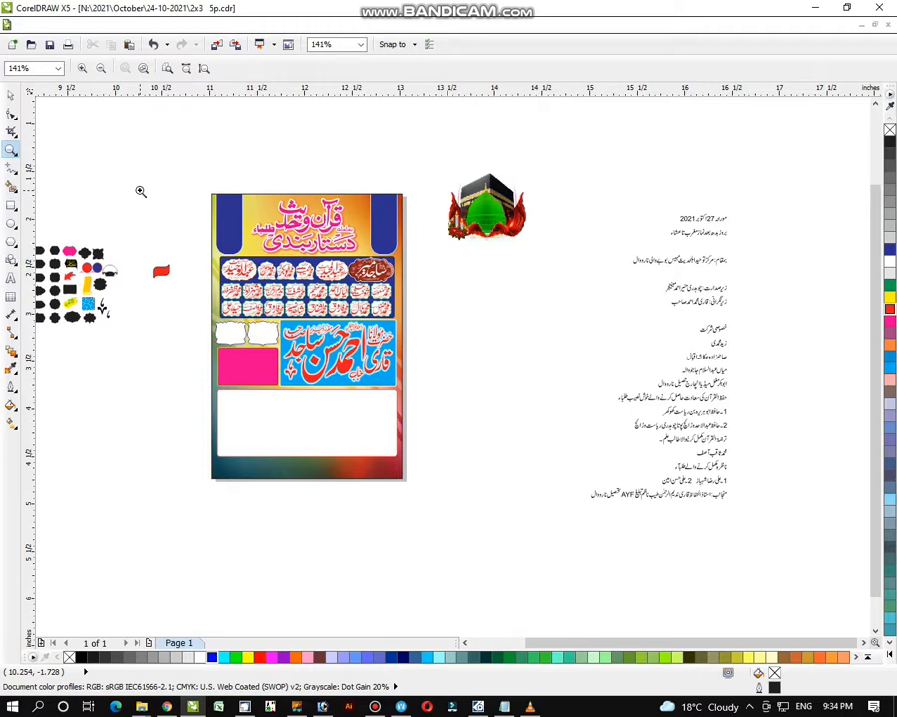
scroll(140, 210, "down", 1)
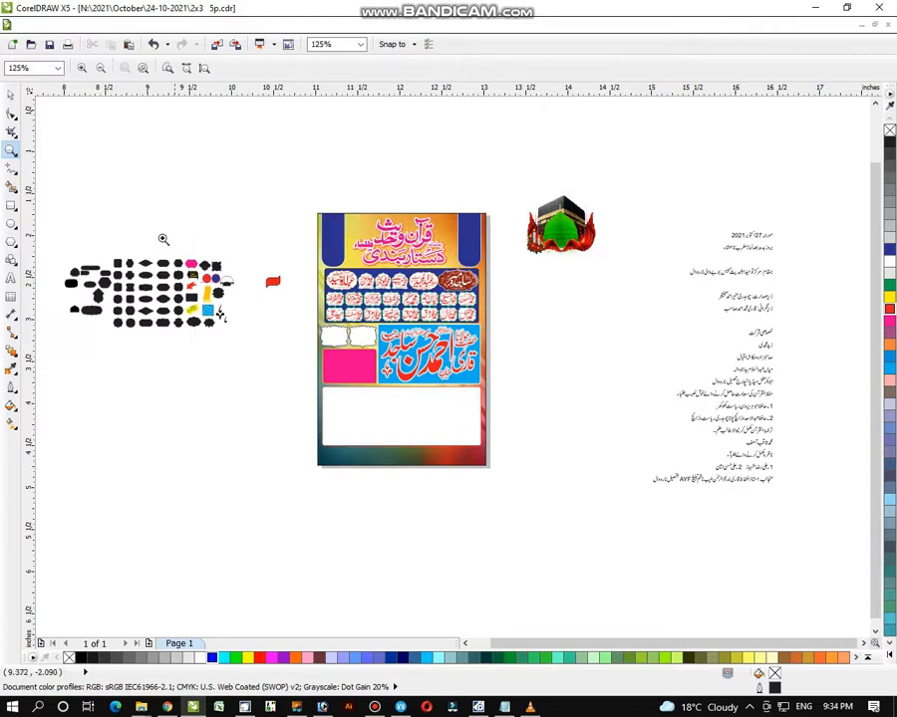
left_click_drag(66, 208, 537, 512)
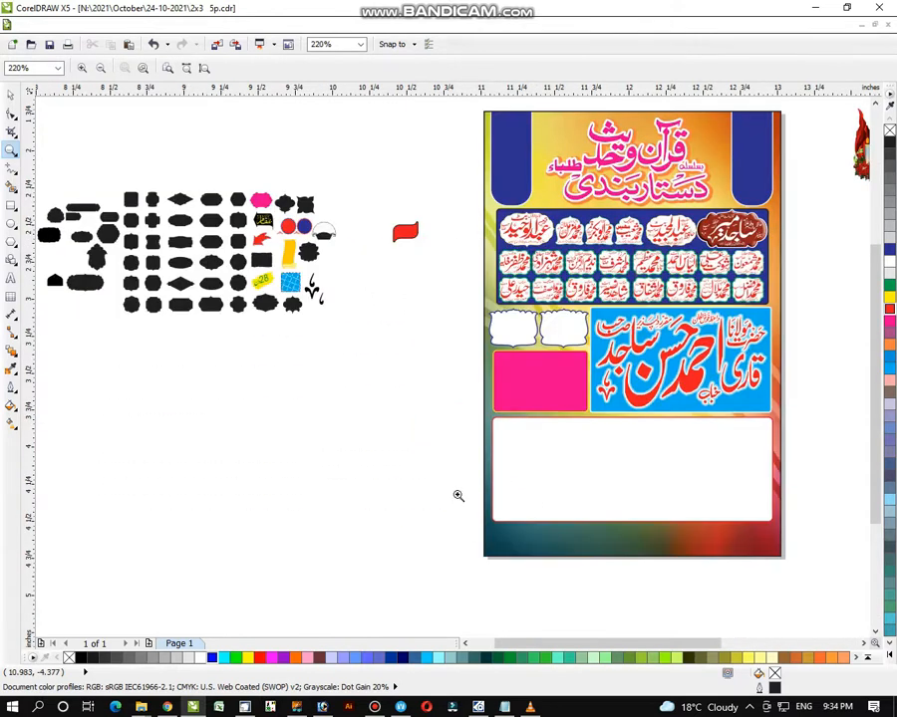
left_click_drag(421, 252, 834, 585)
left_click_drag(151, 214, 754, 582)
scroll(737, 518, "down", 2)
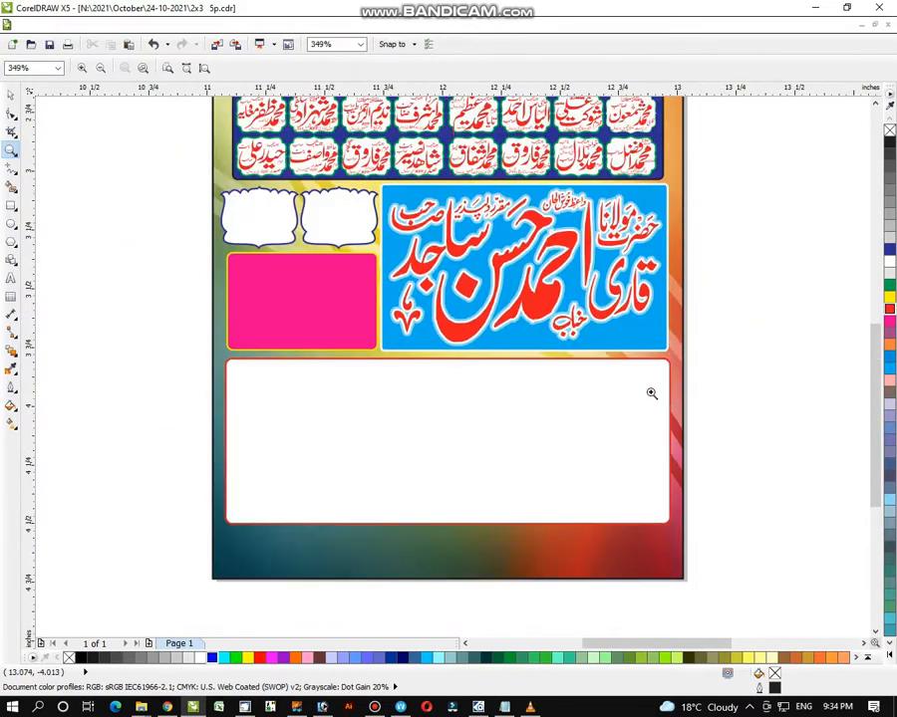
scroll(578, 399, "down", 2)
scroll(531, 398, "down", 3)
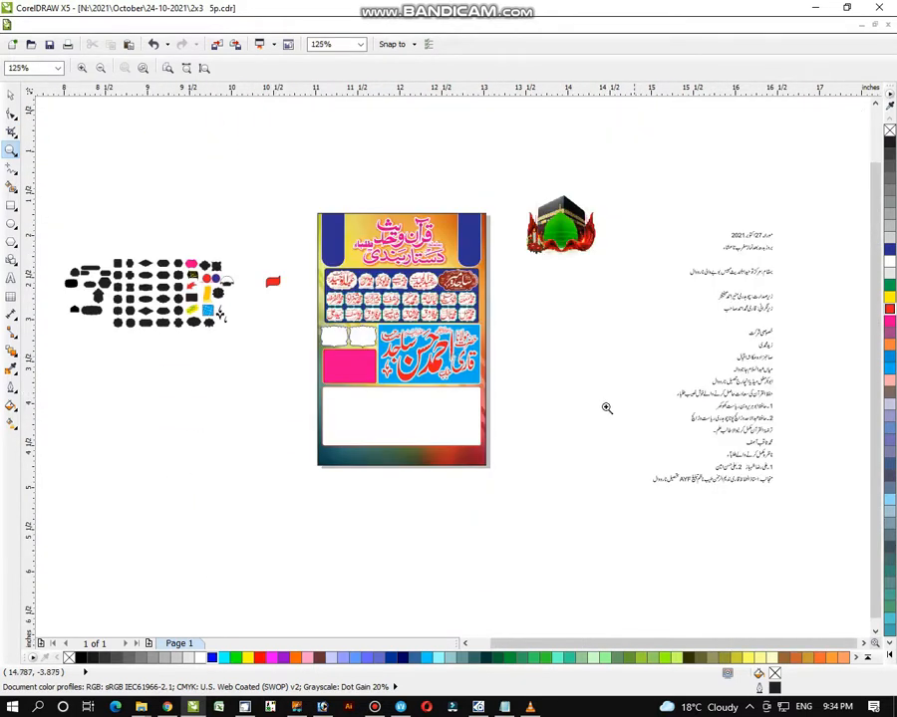
left_click_drag(332, 212, 790, 560)
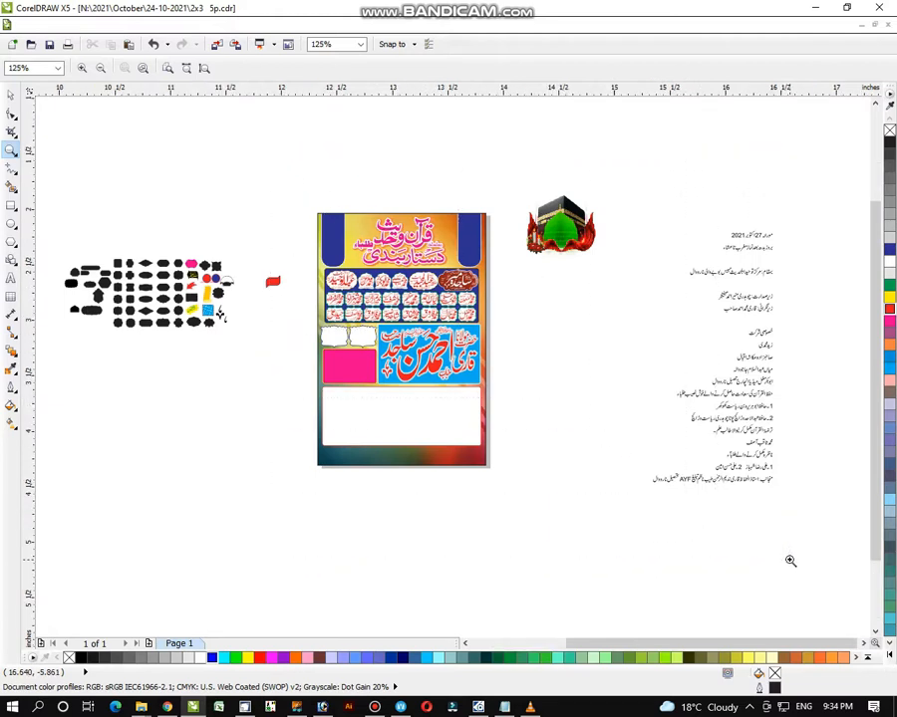
left_click(10, 93)
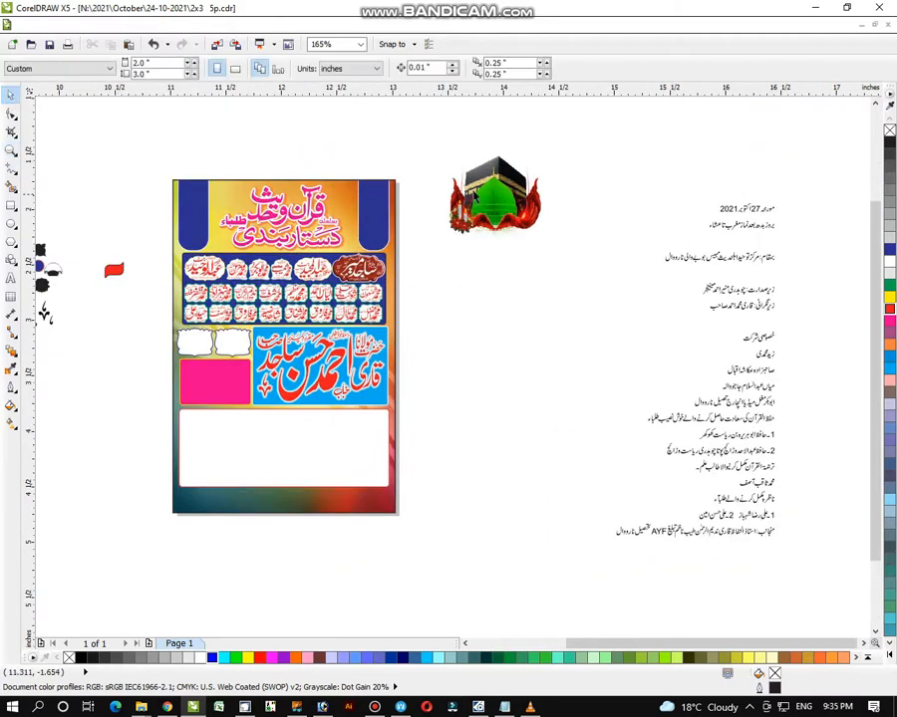
- Move the Kaaba image left and place the Urdu text, shrunk to about 65%, beside the poster
left_click_drag(560, 139, 447, 271)
left_click_drag(493, 170, 127, 390)
left_click_drag(805, 145, 601, 535)
left_click_drag(694, 372, 496, 316)
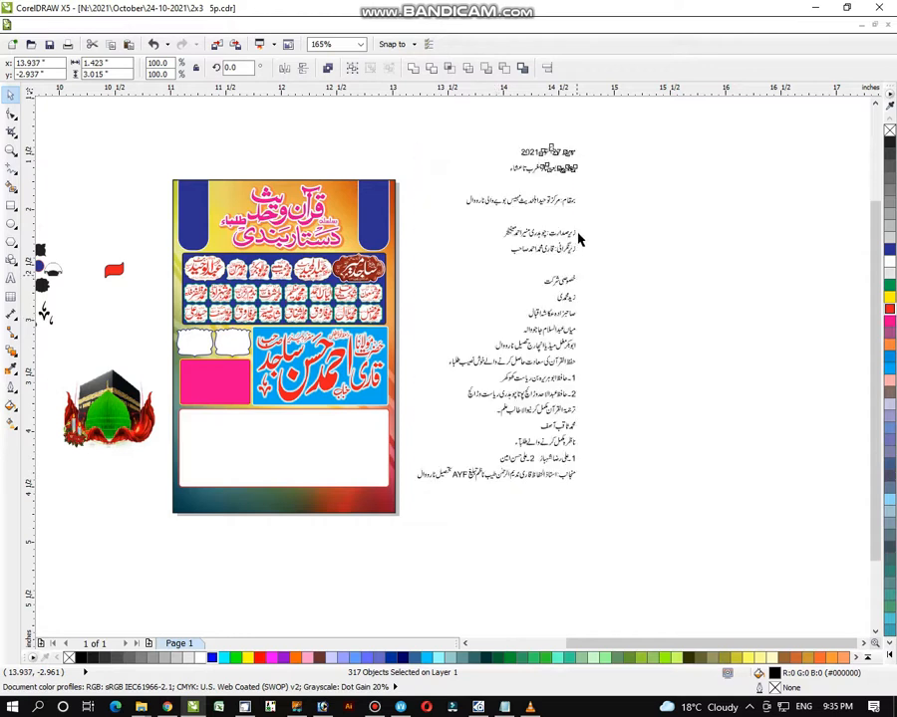
left_click_drag(581, 142, 525, 253)
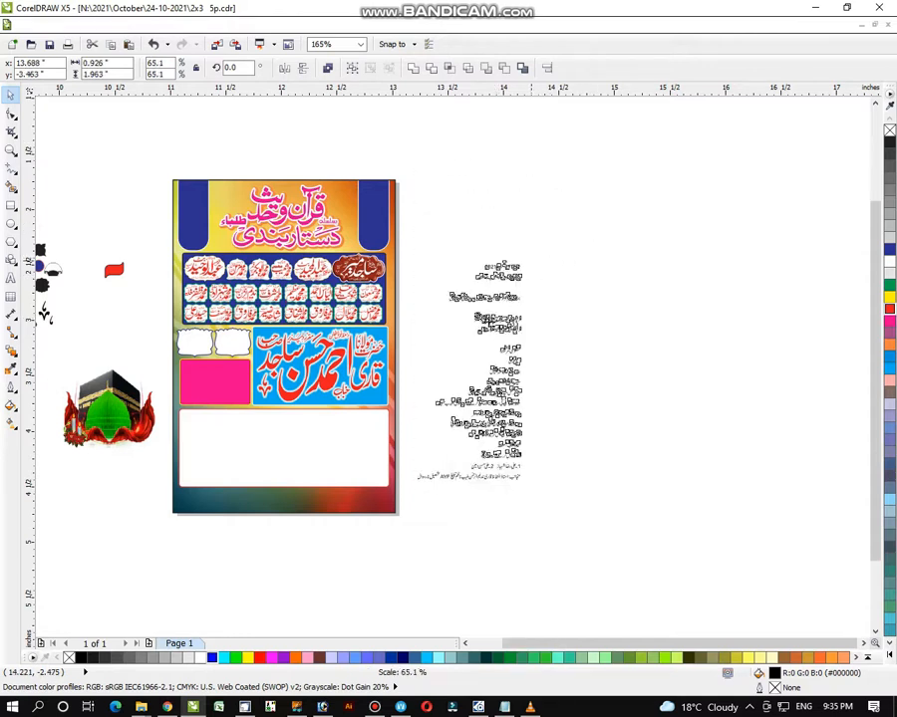
left_click_drag(472, 374, 462, 277)
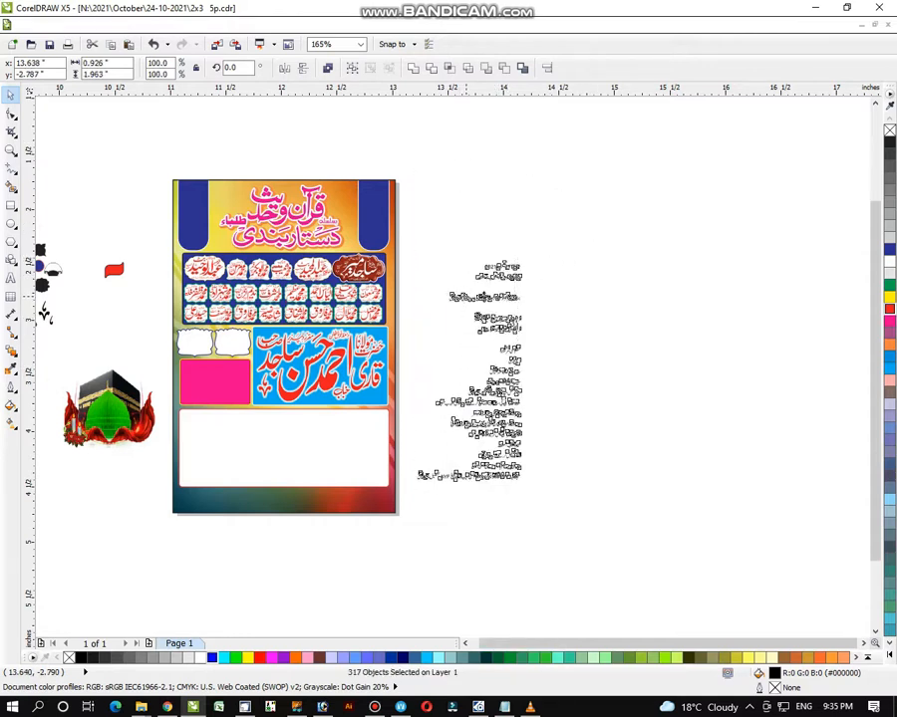
left_click(11, 151)
left_click_drag(243, 125, 598, 333)
left_click_drag(351, 151, 701, 531)
left_click(10, 97)
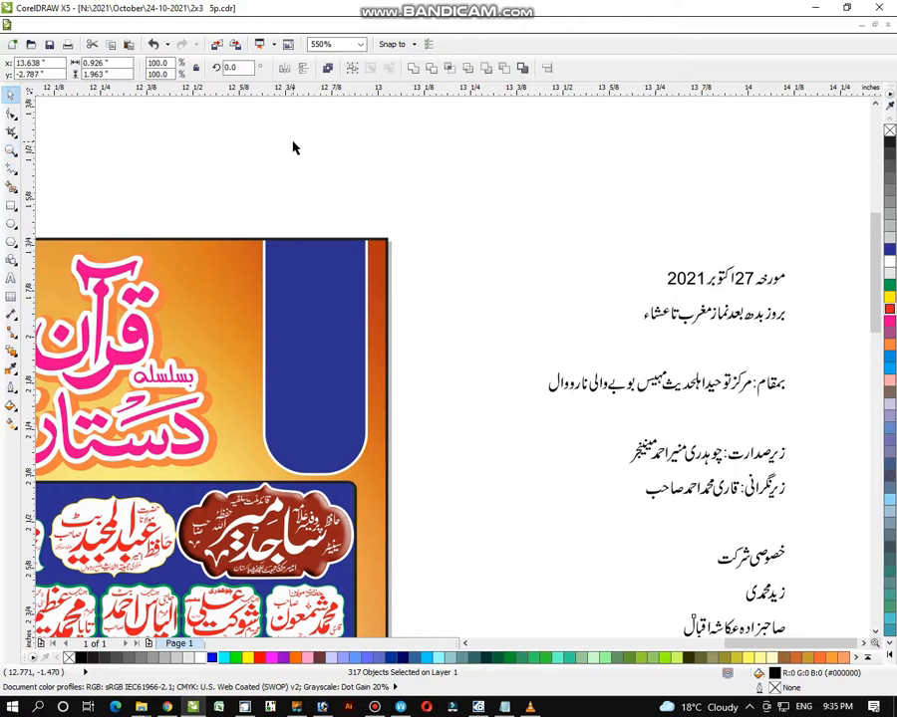
- Add a white Arial Black '27' and size it onto the blue date panel
left_click(440, 184)
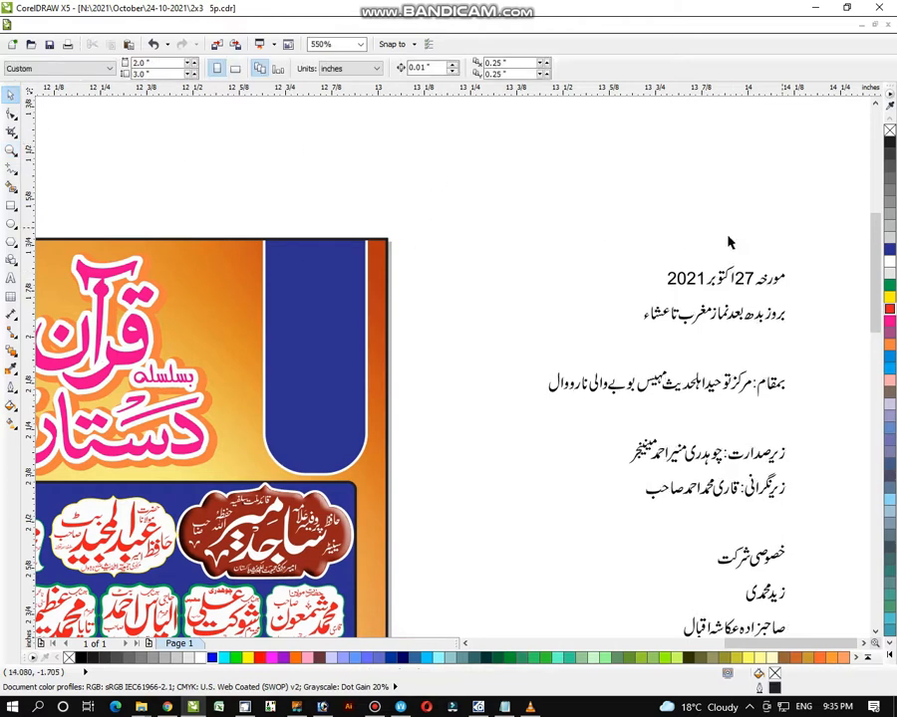
left_click(10, 279)
left_click(107, 192)
type("27")
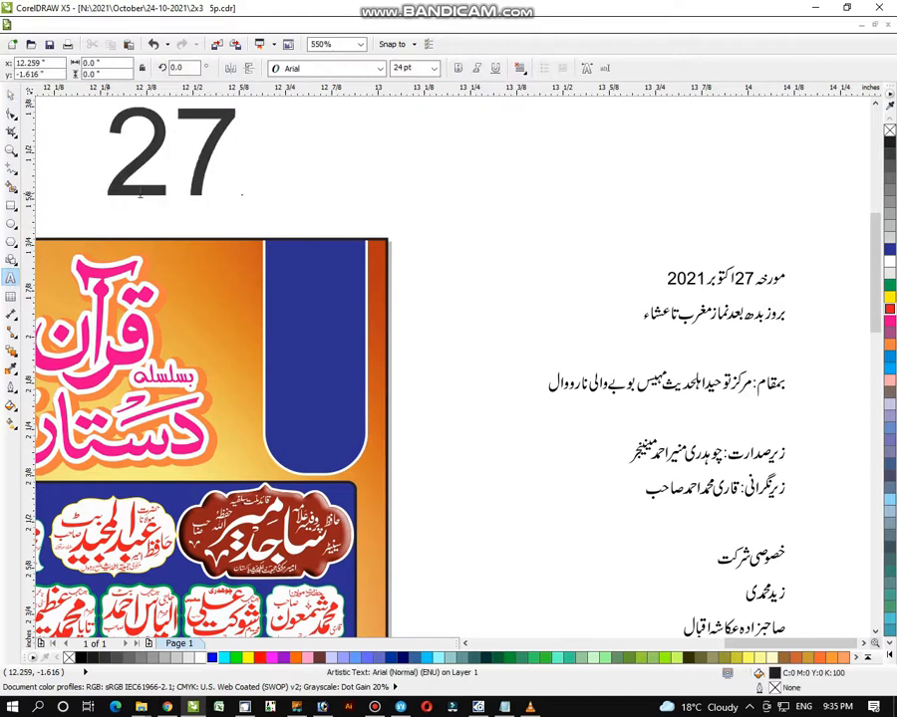
left_click(313, 69)
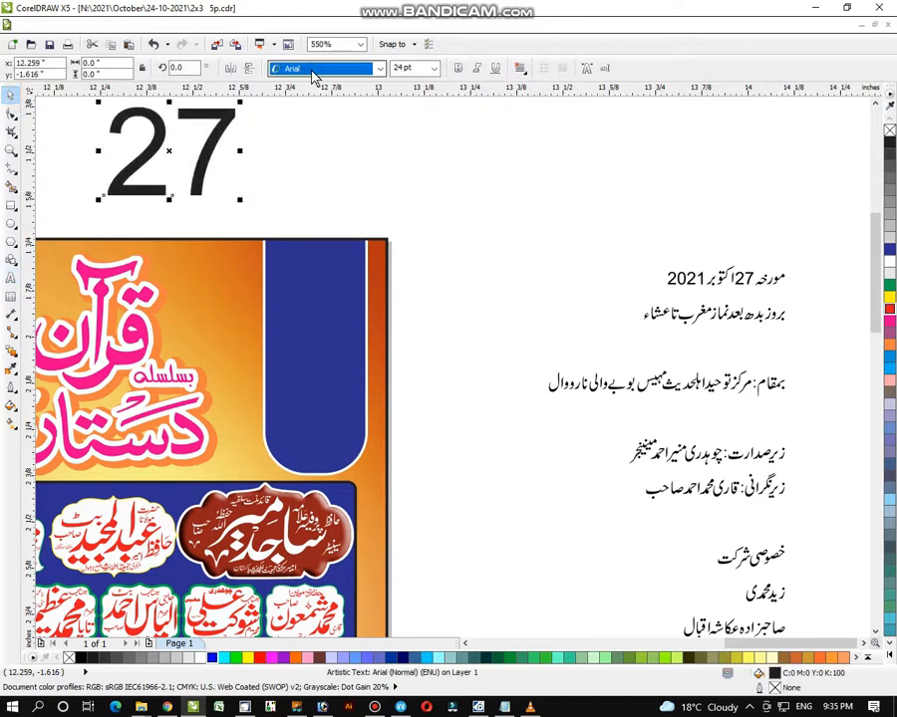
left_click(309, 142)
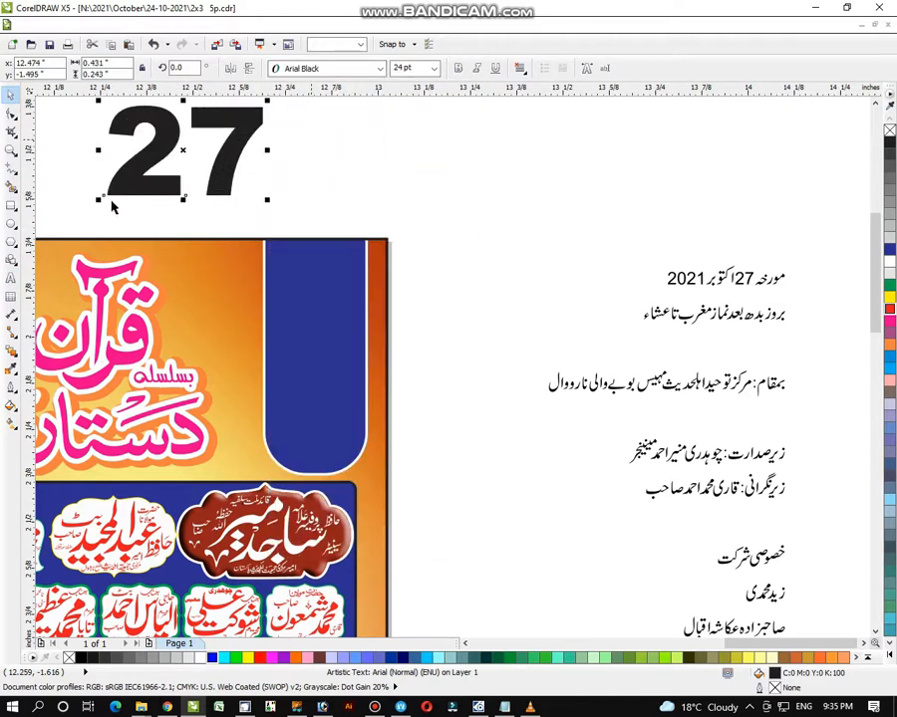
left_click_drag(142, 195, 164, 162)
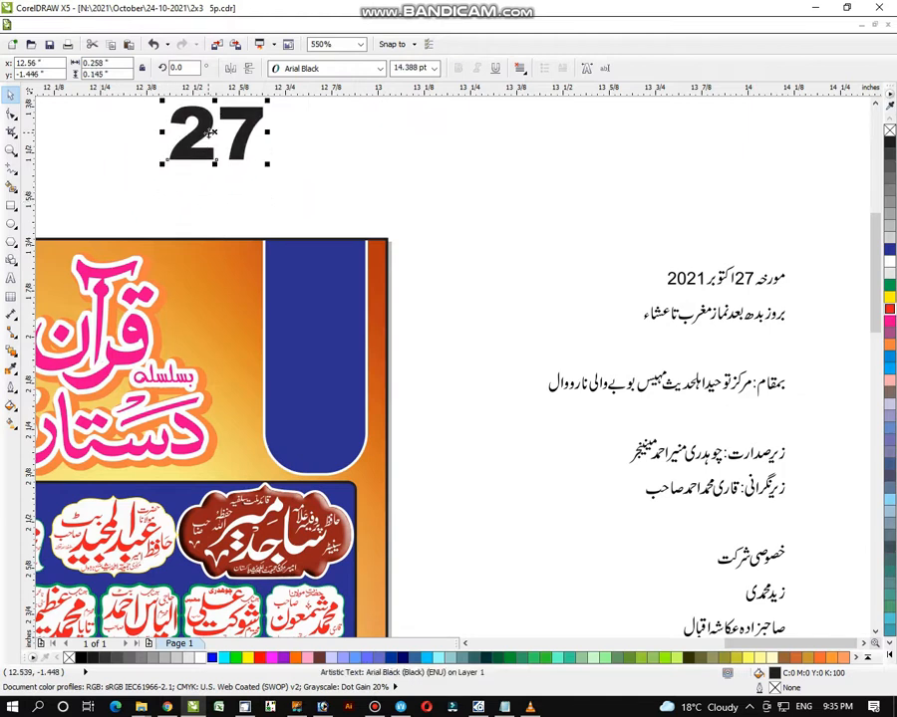
left_click_drag(211, 133, 310, 274)
left_click_drag(366, 242, 366, 256)
left_click(889, 262)
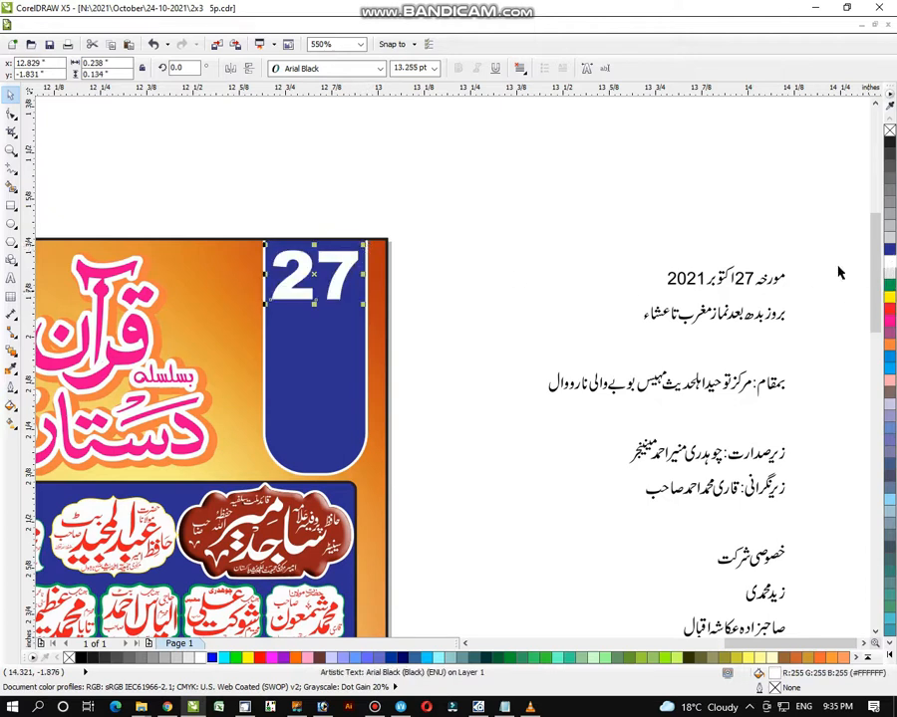
left_click(833, 265)
- Group the Urdu word for October, enlarge it about 267%, and place it white on the panel
left_click_drag(828, 241, 704, 309)
key("ctrl+g")
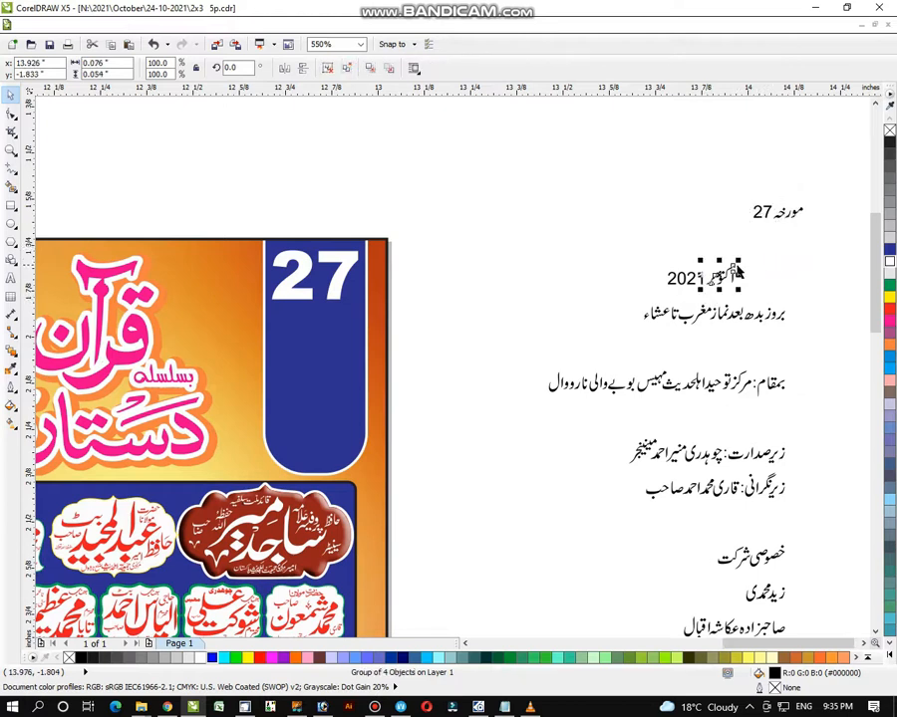
left_click_drag(746, 259, 771, 242)
left_click_drag(723, 276, 320, 327)
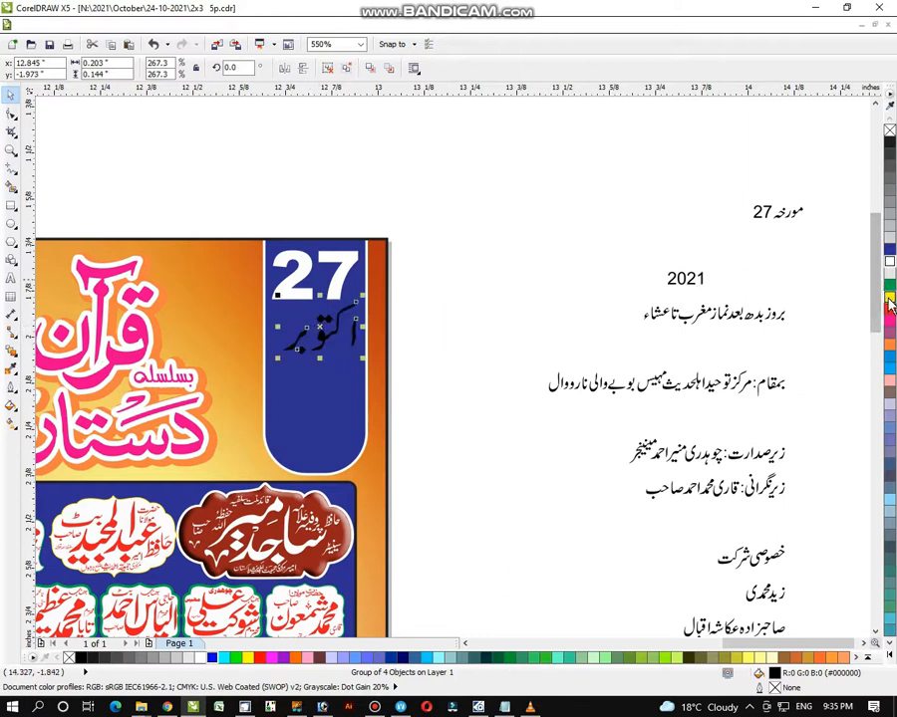
left_click(889, 262)
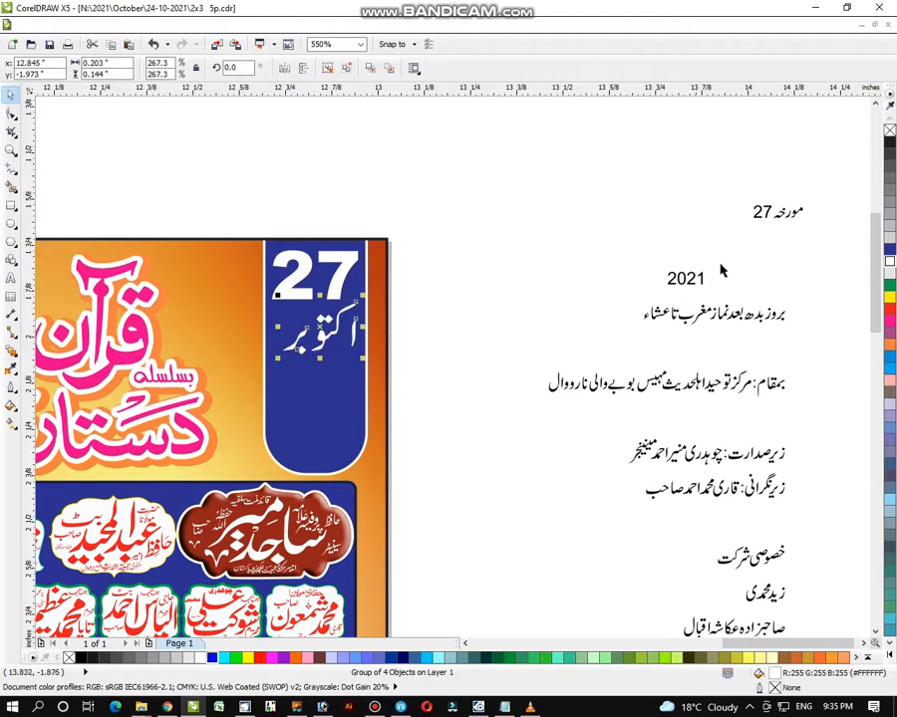
- Move the 2021 year onto the blue panel beside the month and colour it yellow
left_click(681, 278)
left_click_drag(682, 278, 270, 372)
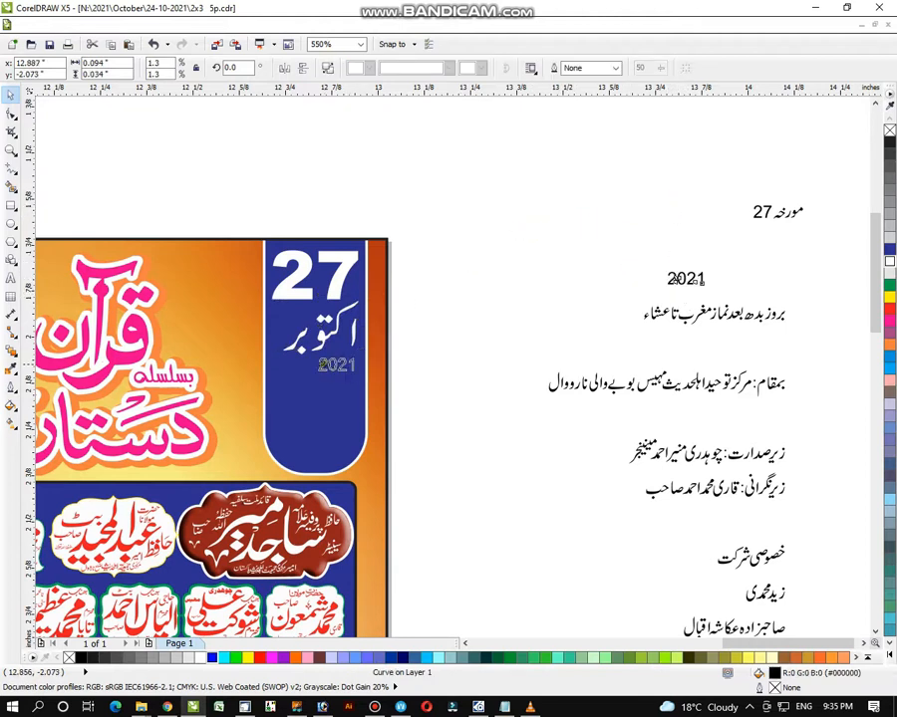
left_click_drag(330, 358, 305, 320)
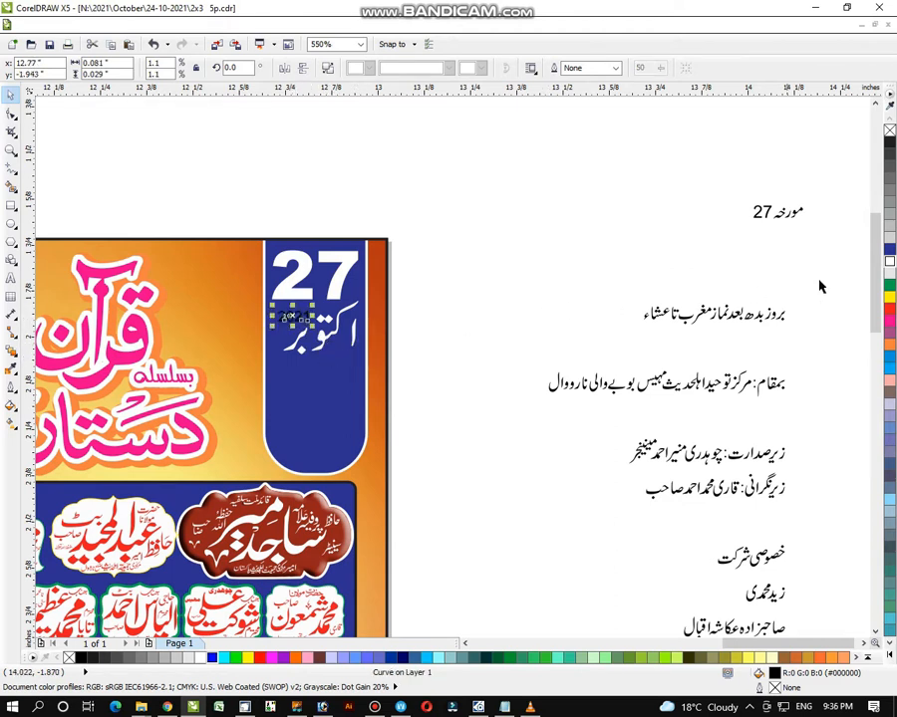
left_click(889, 296)
left_click(825, 292)
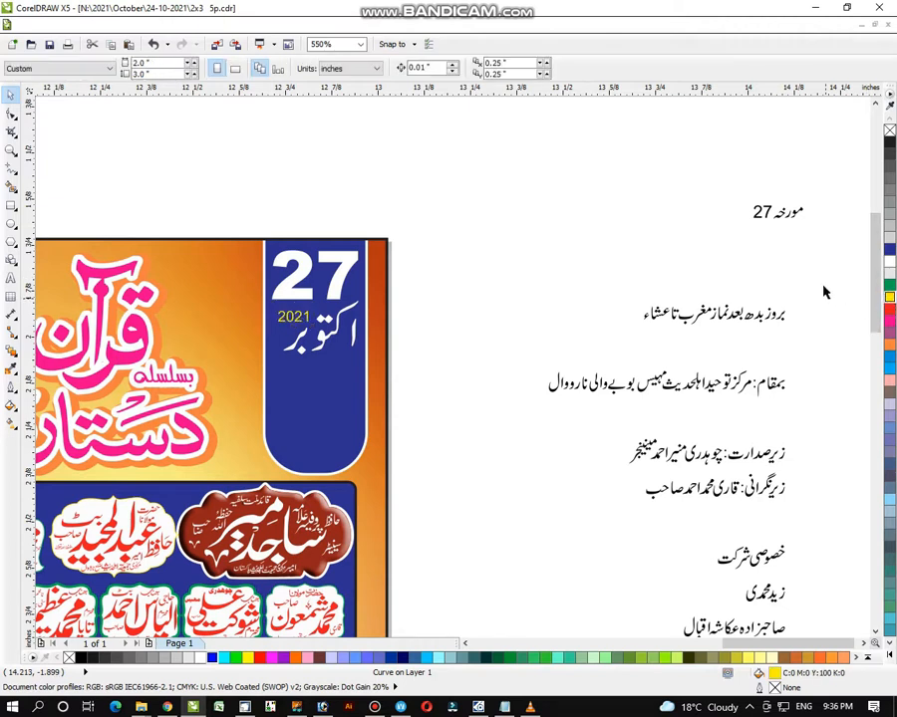
left_click_drag(819, 280, 765, 342)
- Lift the words بروز and بدھ up out of the venue column's day line
left_click_drag(786, 292, 786, 250)
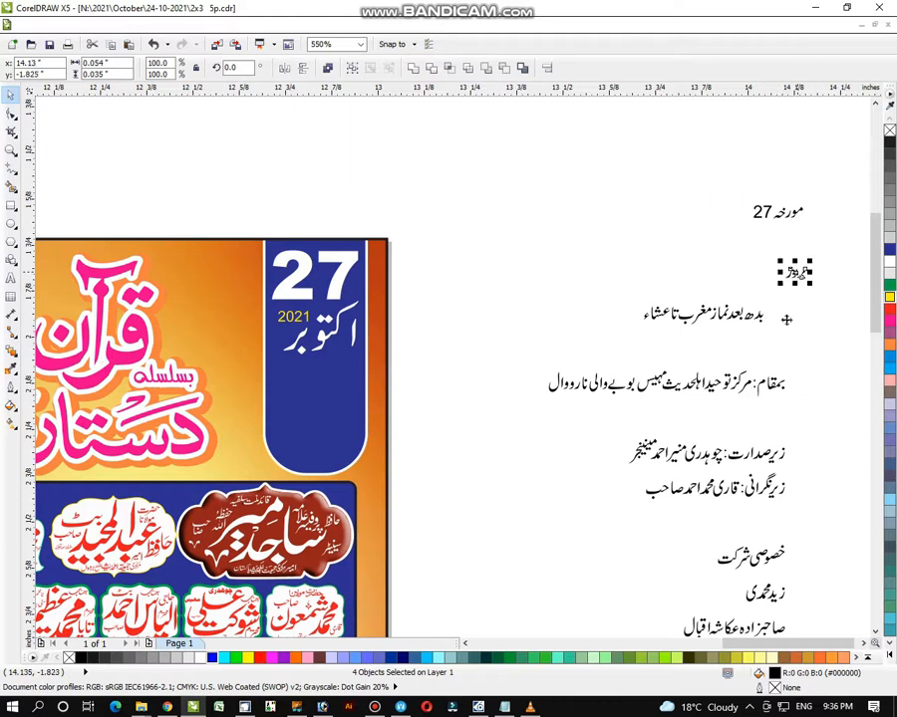
left_click(785, 315)
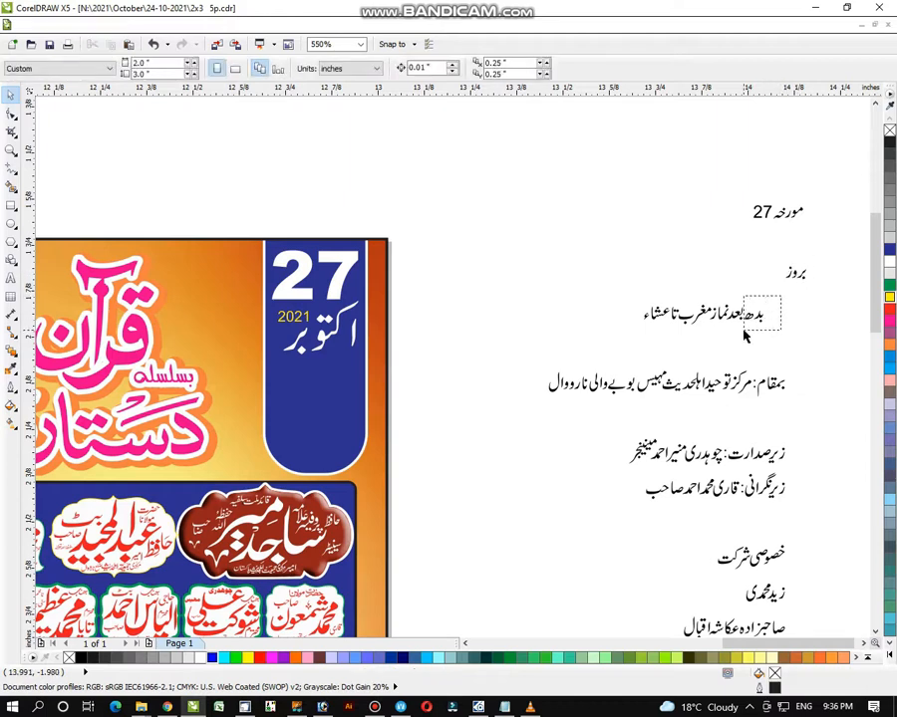
left_click_drag(740, 342, 740, 341)
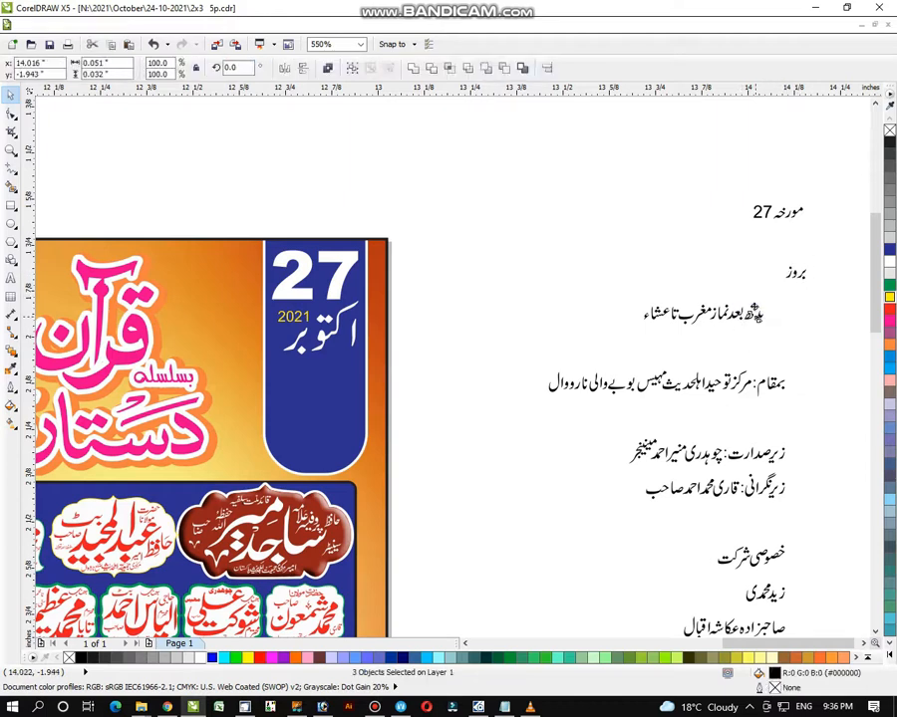
left_click_drag(726, 270, 725, 257)
left_click(705, 309)
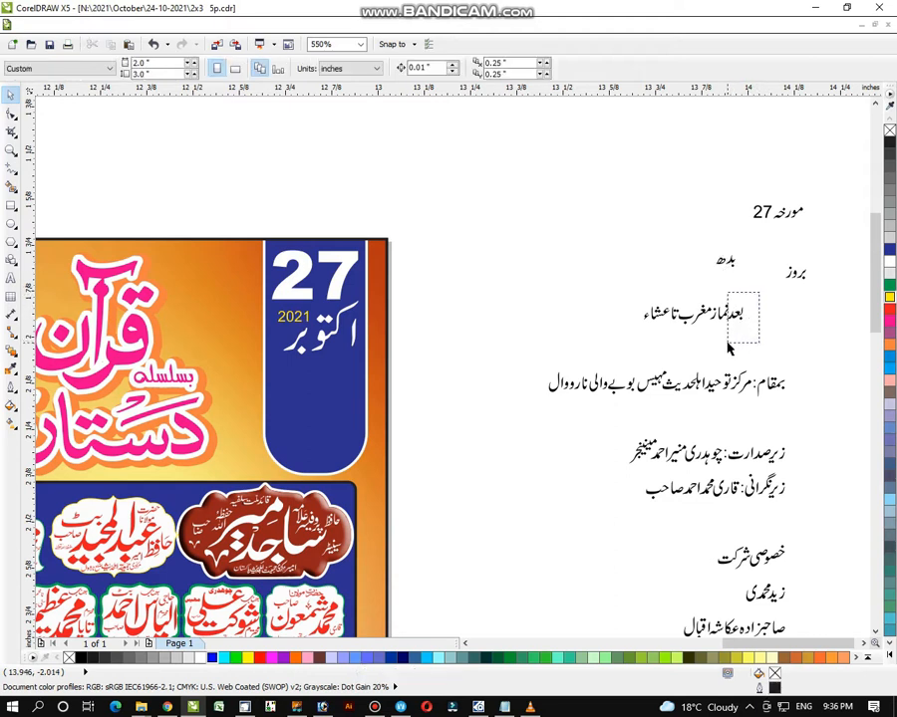
left_click(738, 317)
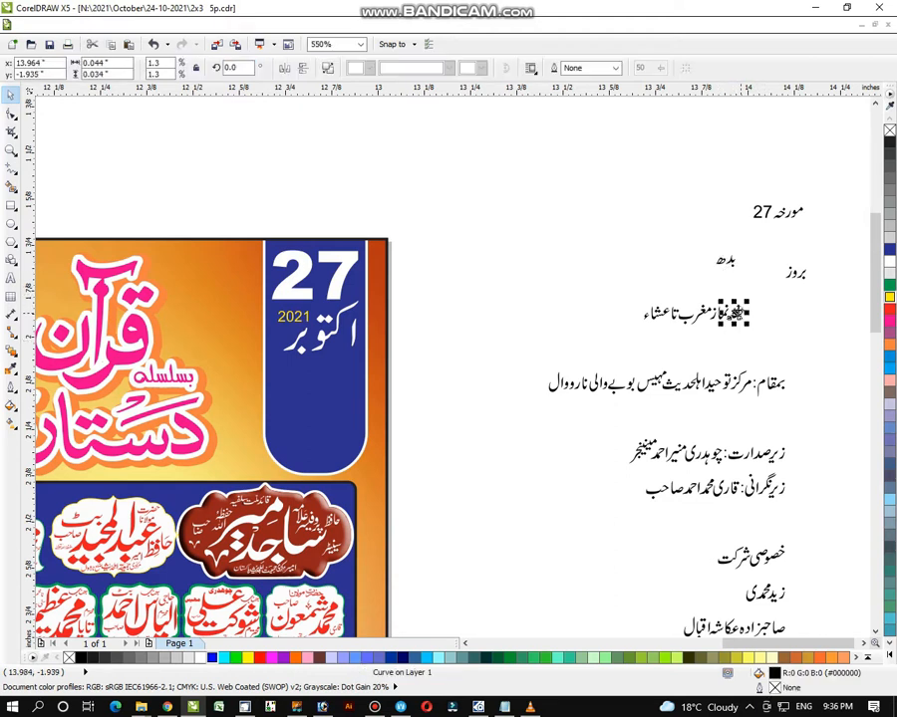
- Enlarge بدھ into the blue panel under the month, make it yellow and group it
left_click_drag(741, 246, 697, 283)
left_click_drag(741, 252, 275, 404)
left_click(890, 295)
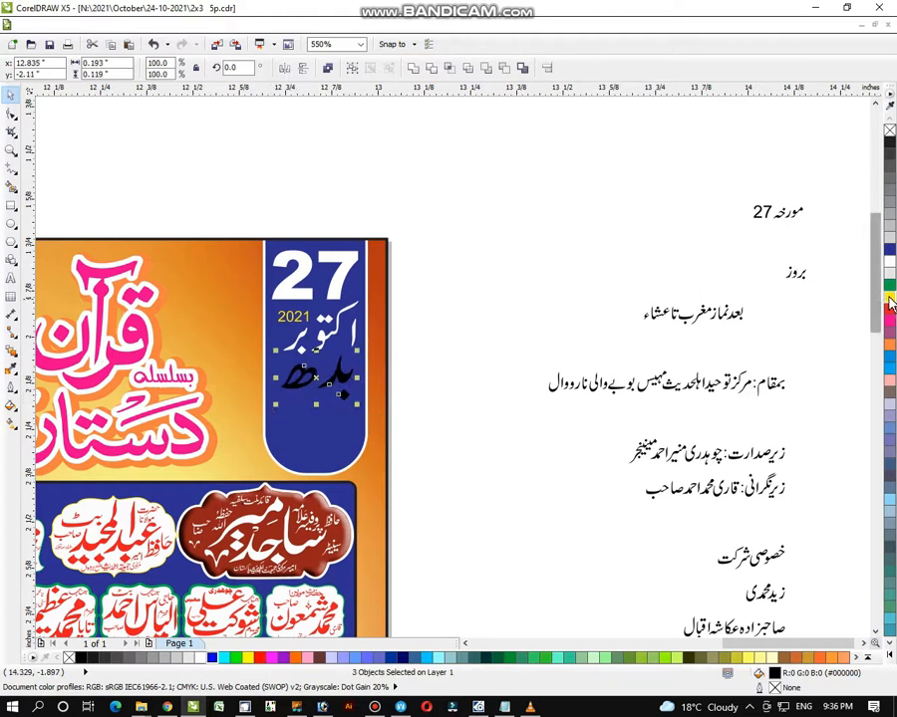
key("ctrl+g")
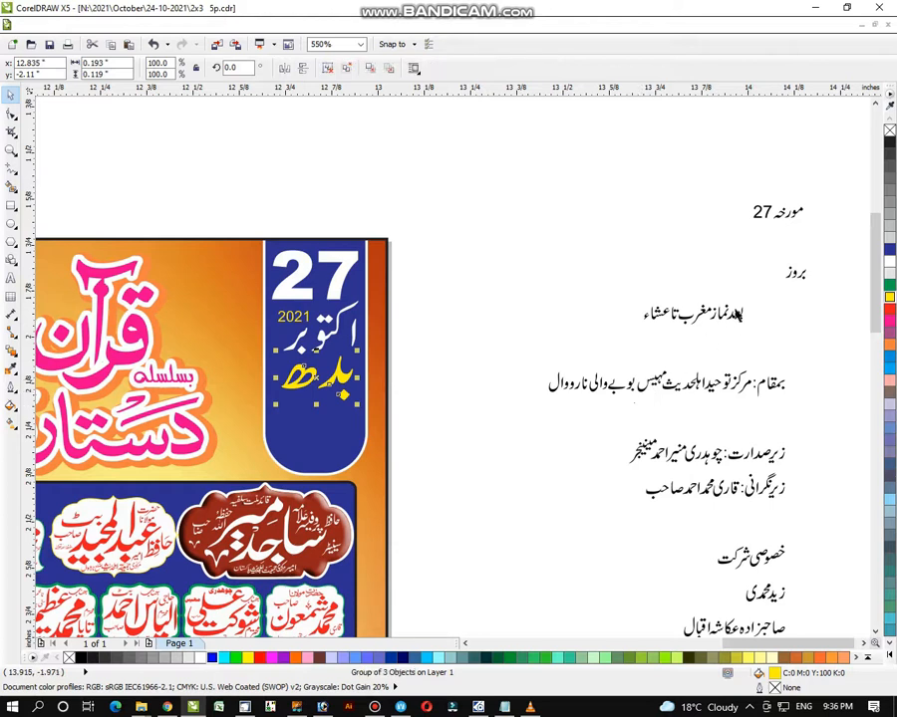
left_click_drag(760, 290, 700, 347)
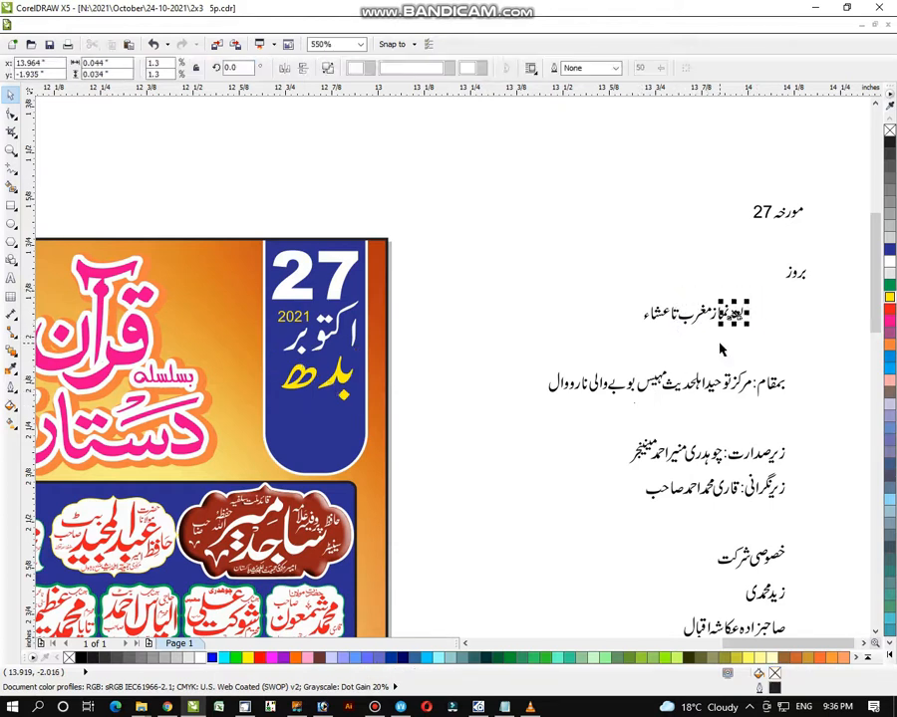
left_click_drag(754, 290, 707, 339)
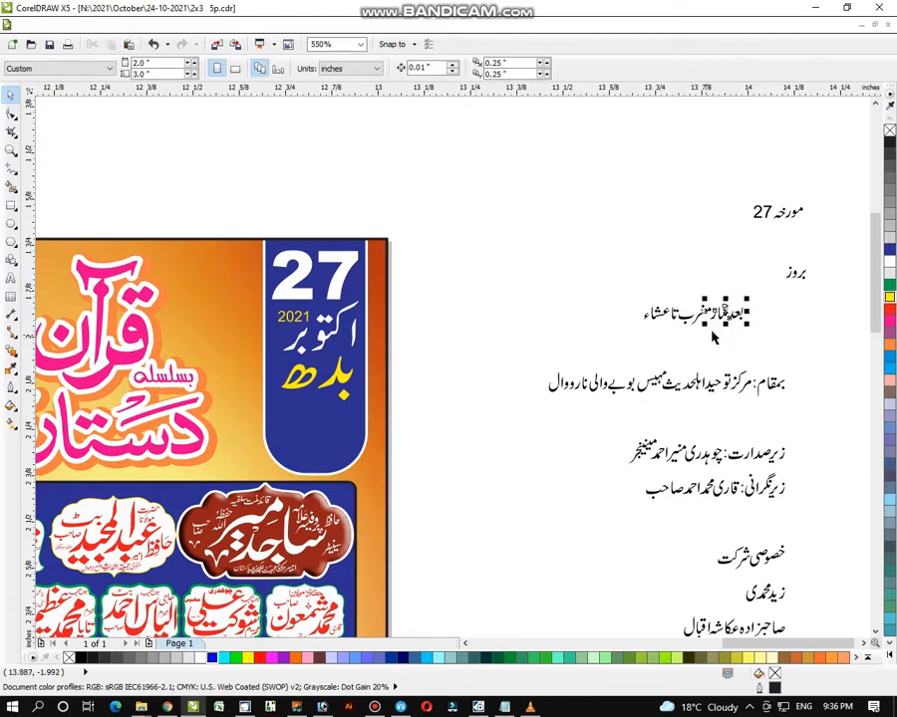
- Group مغرب تا عشاء, scale it into the blue date panel and make it yellow
left_click_drag(729, 268, 729, 267)
left_click_drag(628, 291, 732, 343)
key("ctrl+g")
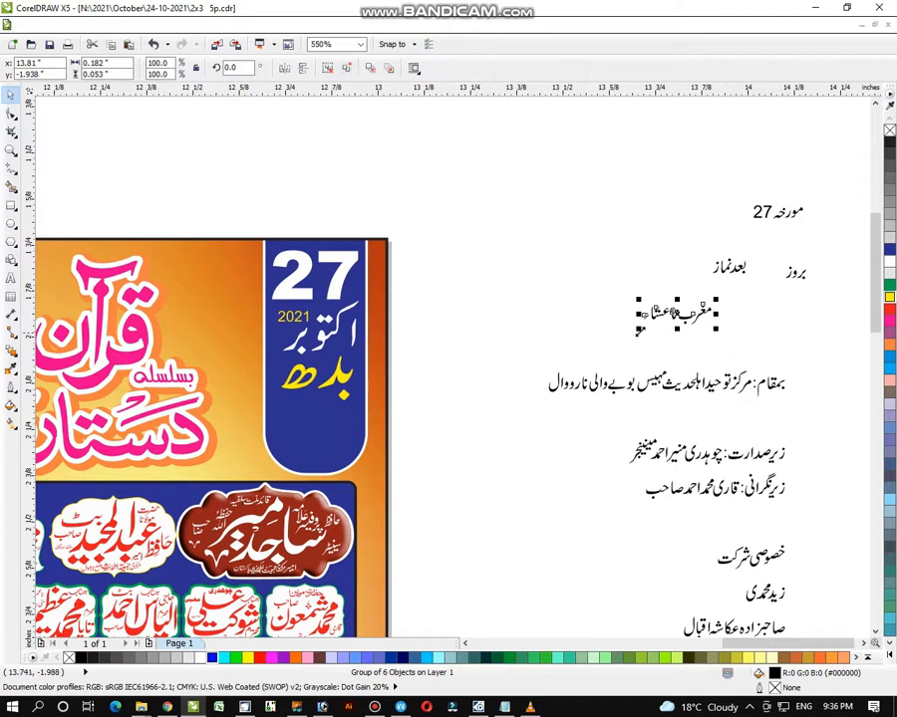
left_click_drag(625, 336, 585, 349)
left_click_drag(651, 324, 312, 430)
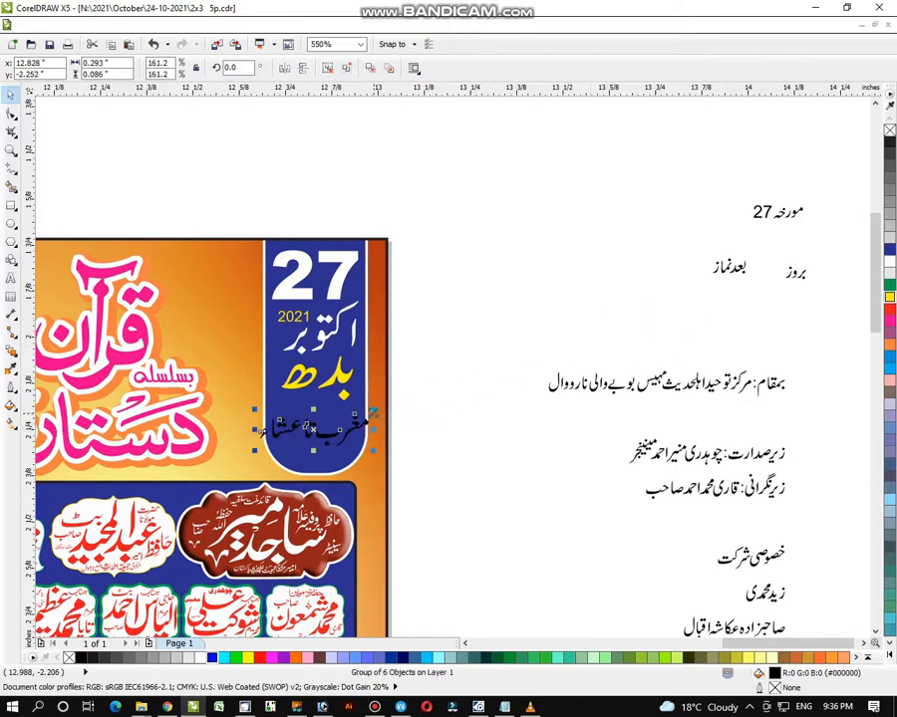
left_click_drag(373, 412, 357, 418)
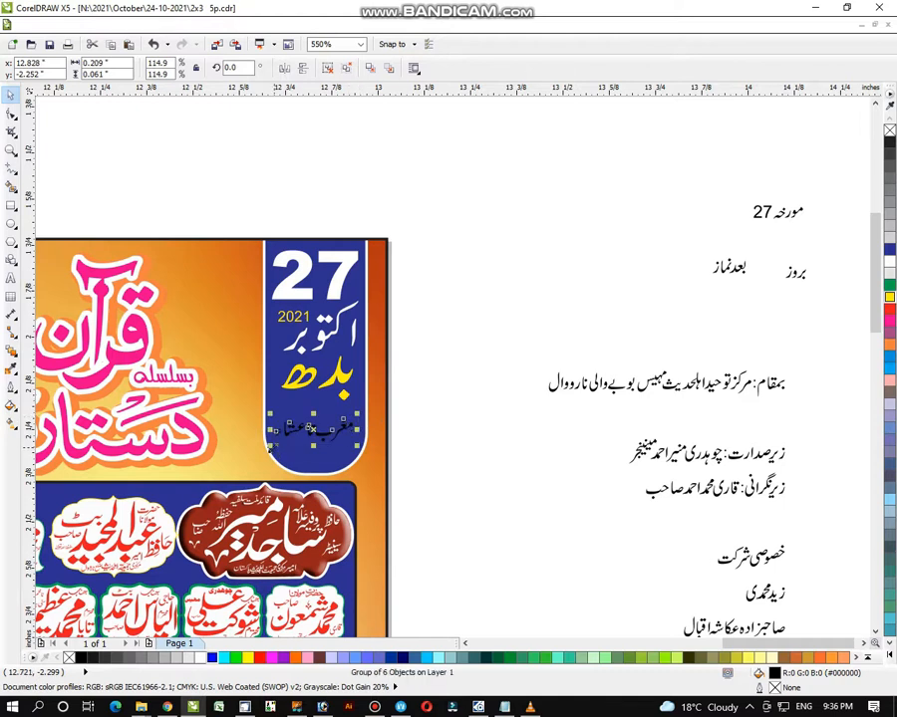
left_click_drag(269, 448, 262, 447)
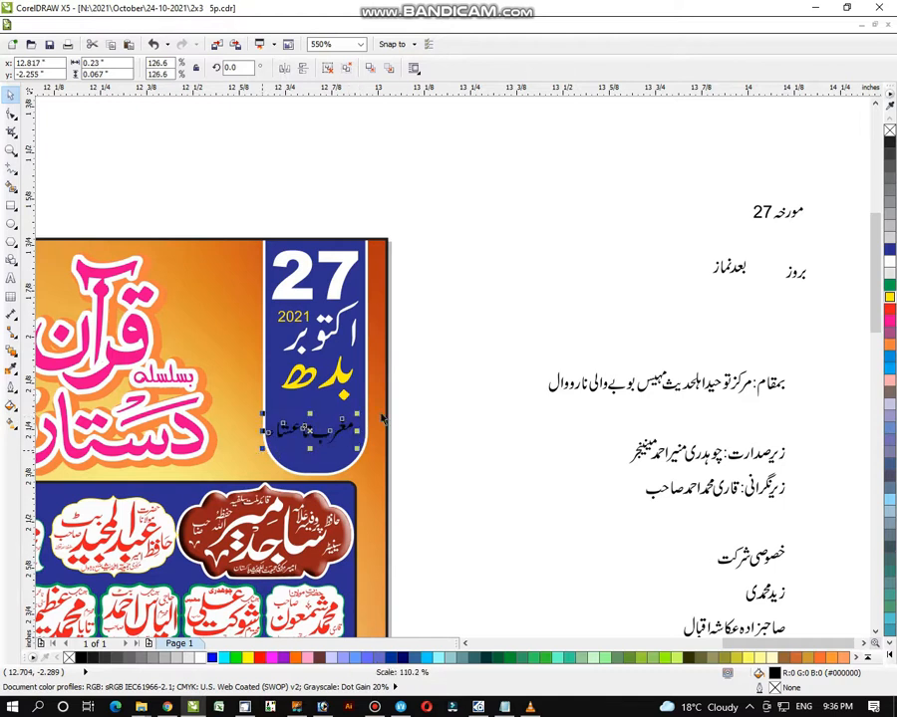
left_click(888, 298)
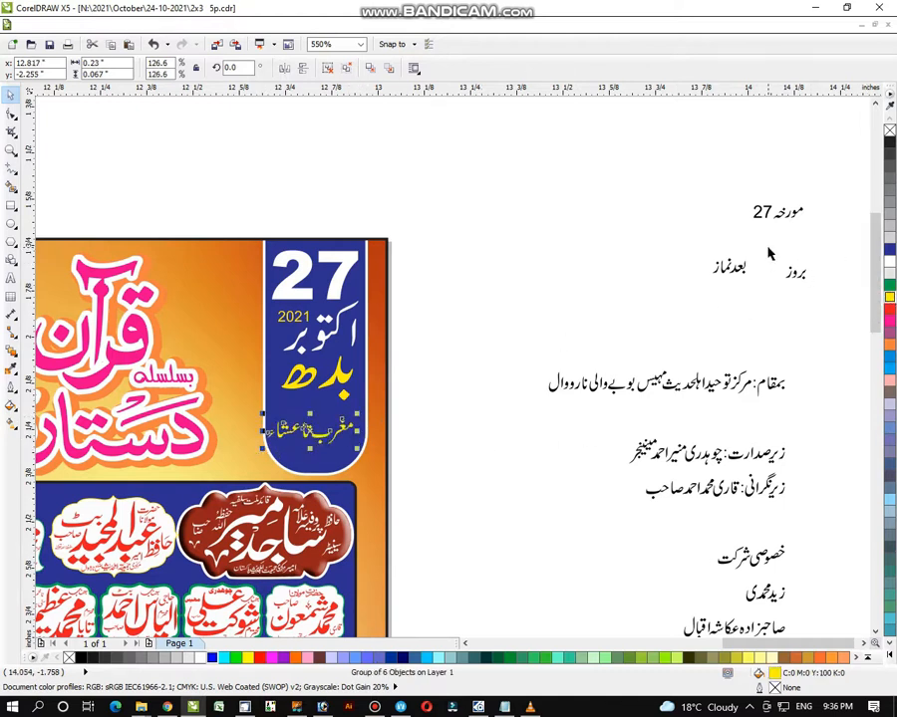
- Move بعد نماز into the panel in yellow, then group the pieces of بروز
left_click_drag(761, 237, 314, 411)
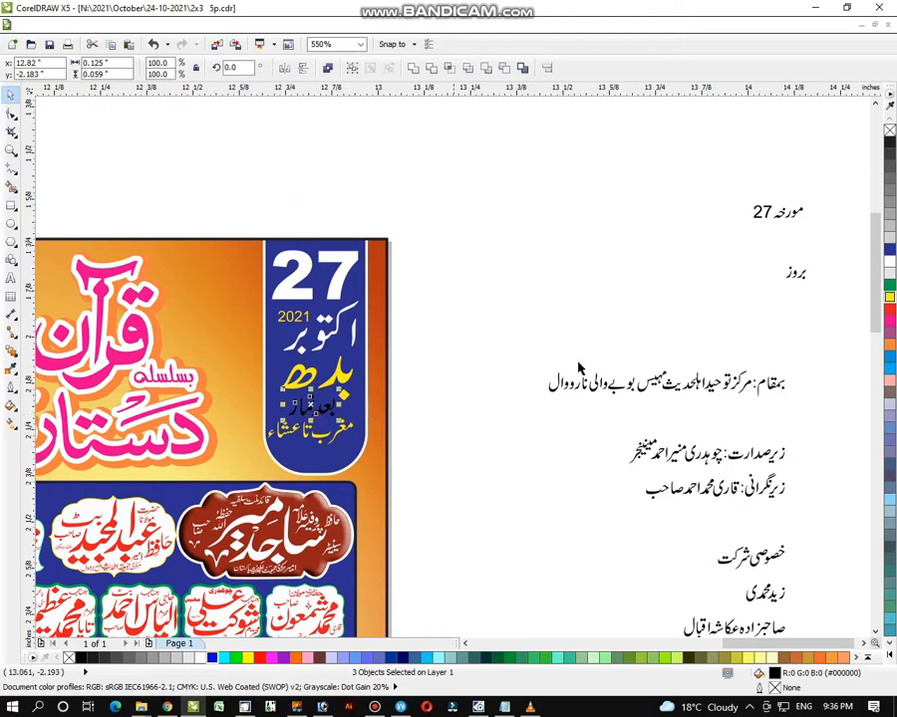
left_click(889, 297)
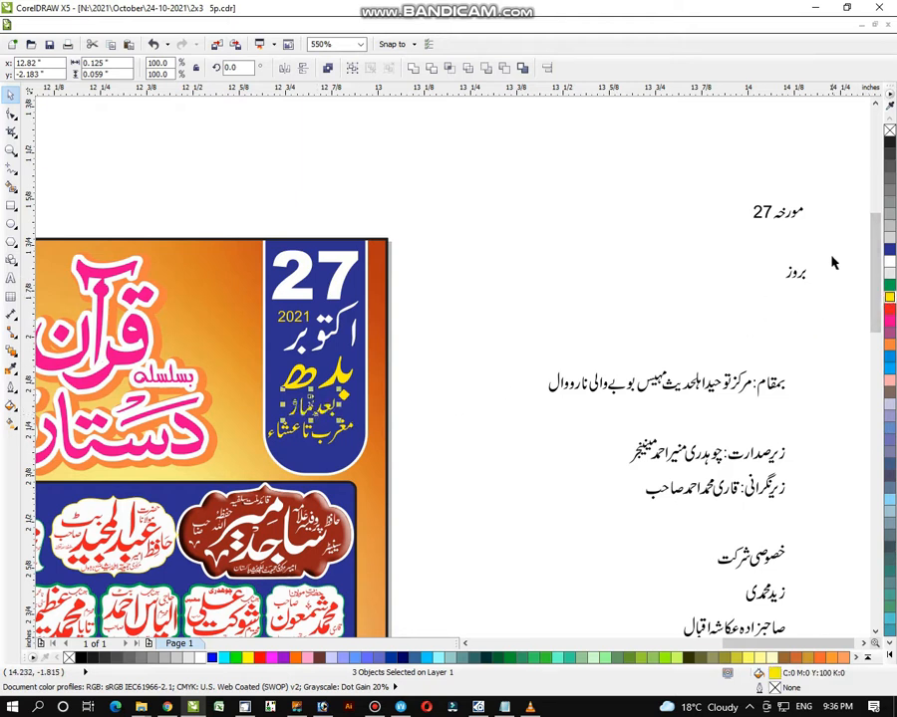
left_click_drag(833, 262, 749, 316)
key("ctrl+g")
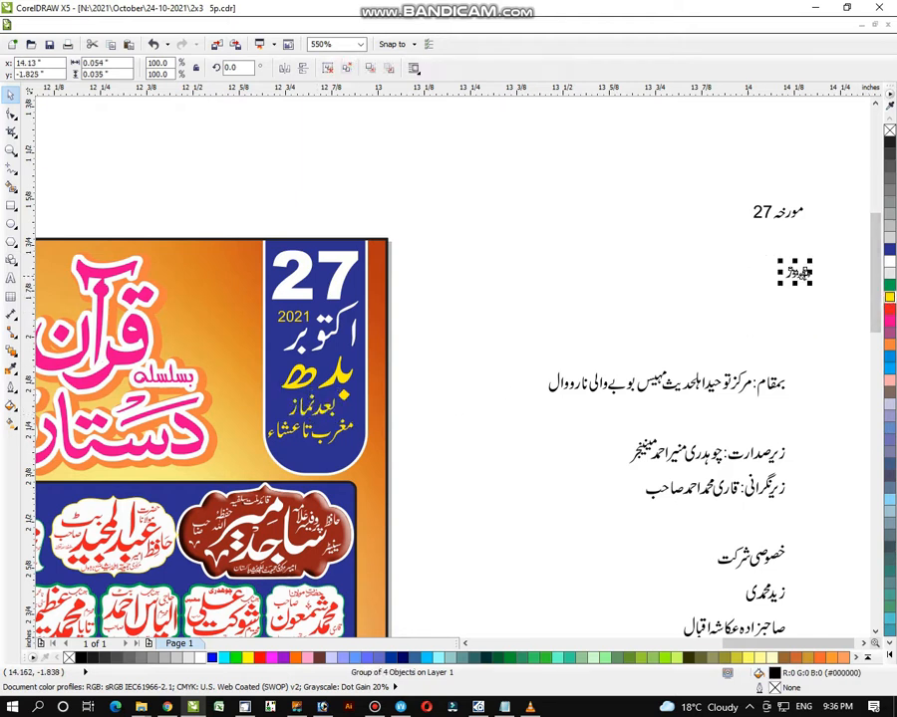
- Place a yellow بروز beside بدھ in the date panel and nudge مغرب تا عشاء slightly right
left_click_drag(801, 272, 428, 355)
left_click_drag(840, 263, 772, 304)
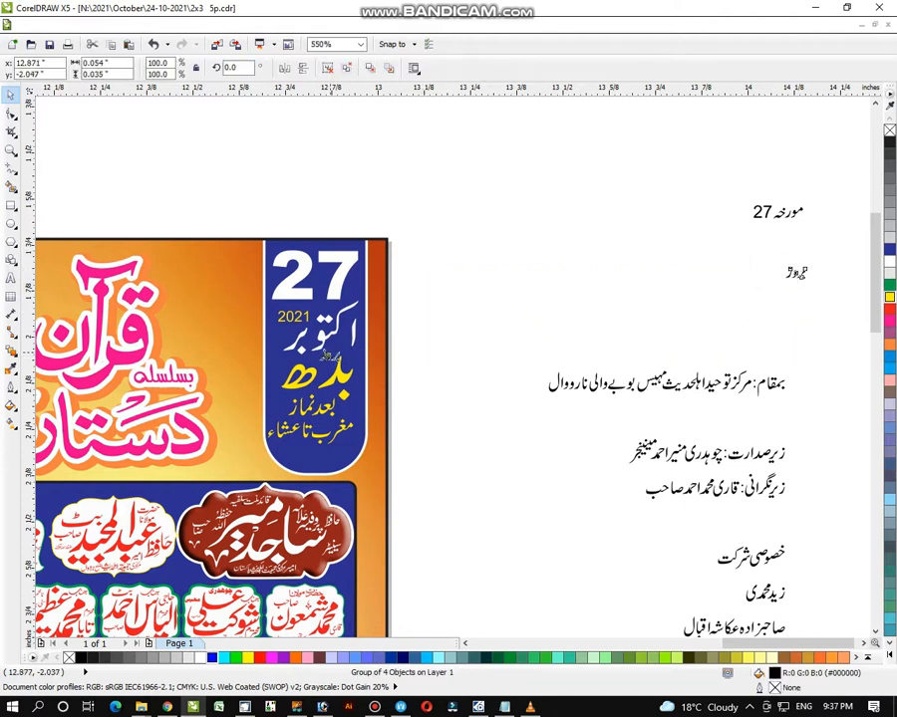
left_click(890, 298)
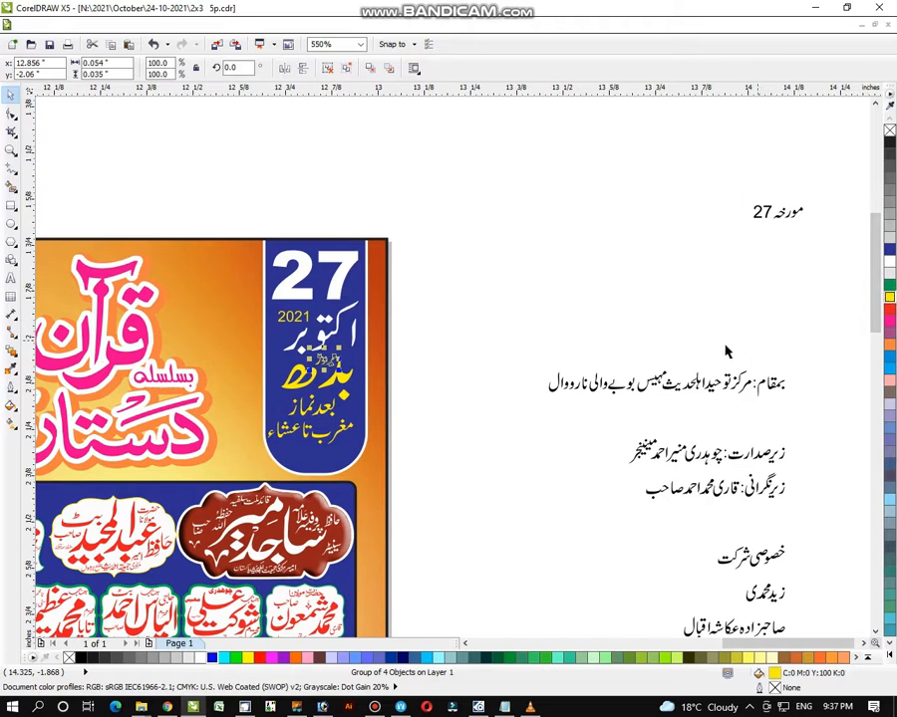
left_click(543, 347)
left_click(302, 434)
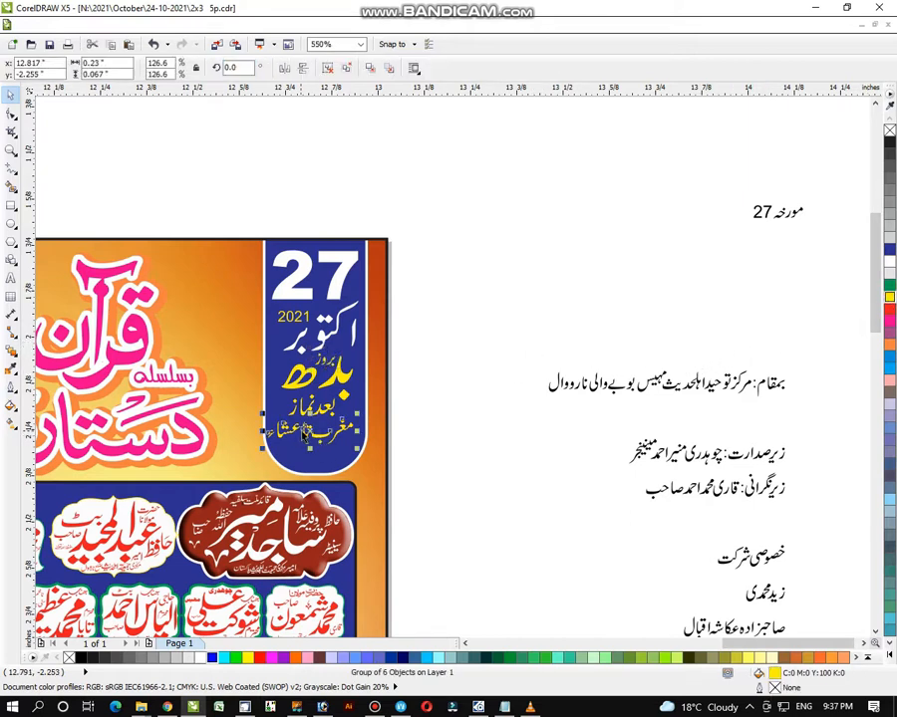
left_click_drag(305, 430, 309, 432)
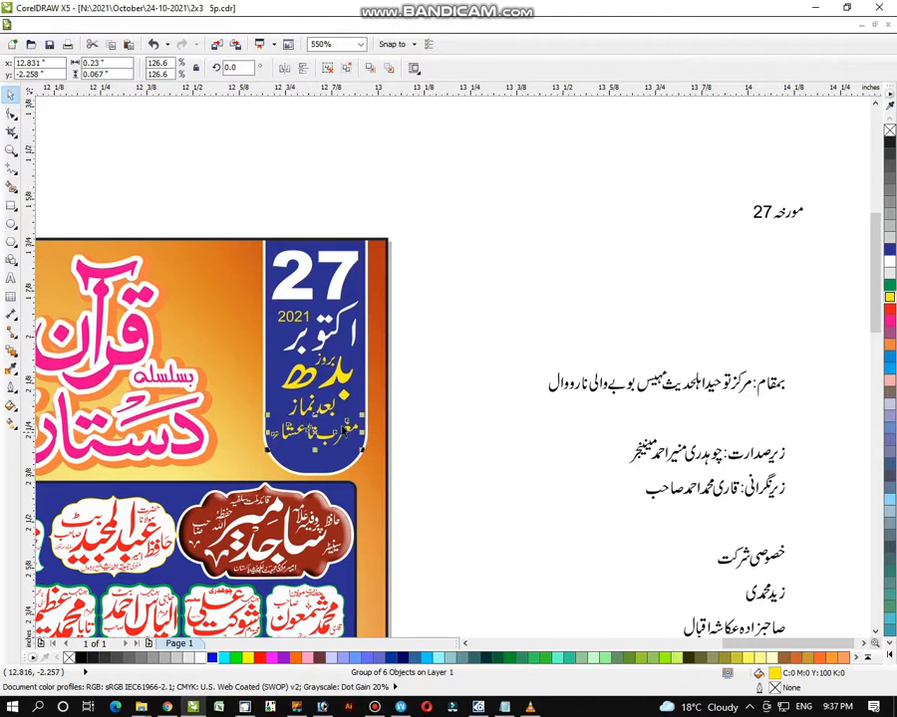
left_click(503, 351)
- Remove the مورخہ 27 line from the venue column
left_click_drag(846, 166, 667, 320)
key("Escape")
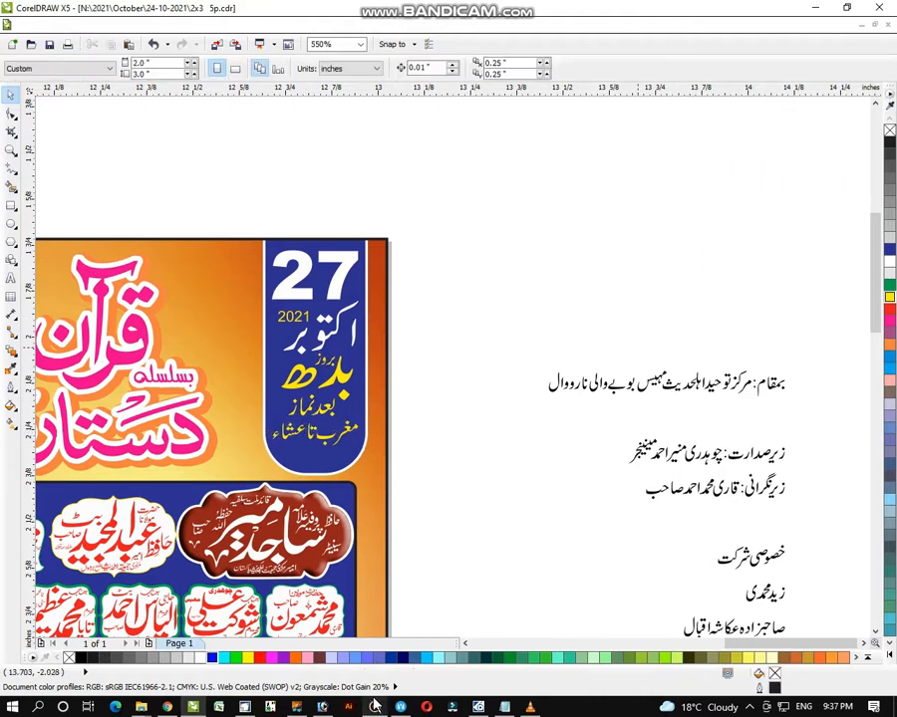
mouse_move(375, 707)
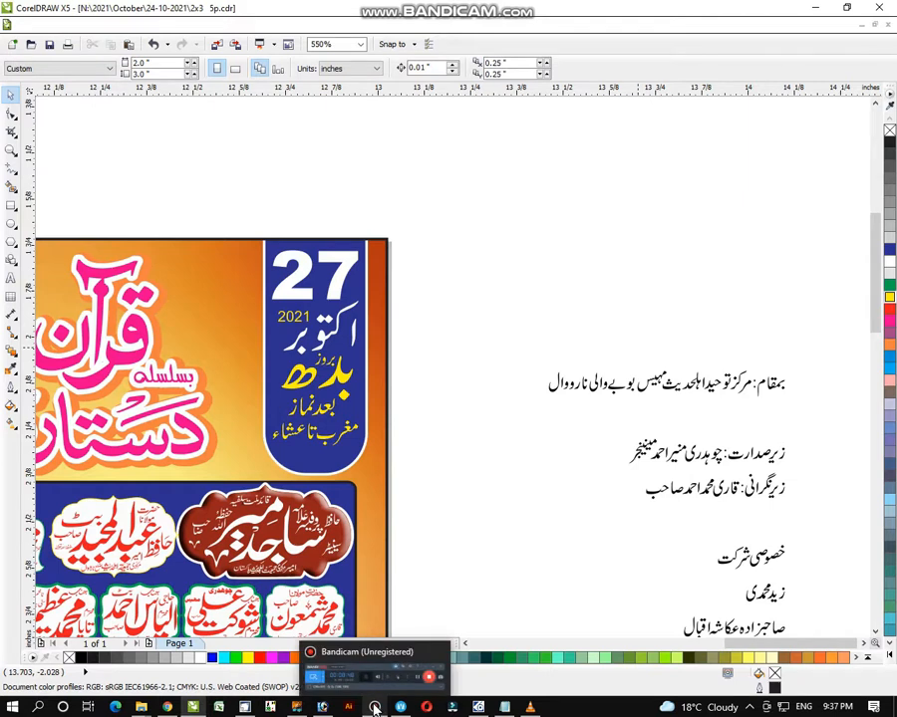
- Lift the بمقام venue line out of the Urdu text column and drop it left of the poster
left_click(11, 150)
scroll(427, 300, "down", 1)
scroll(402, 318, "down", 2)
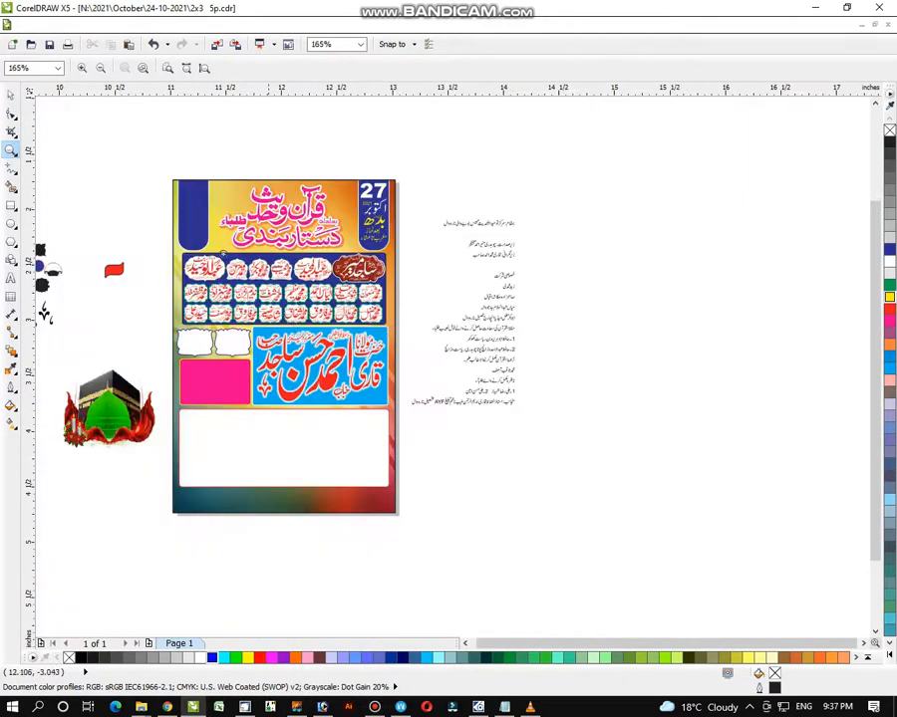
left_click_drag(131, 126, 570, 451)
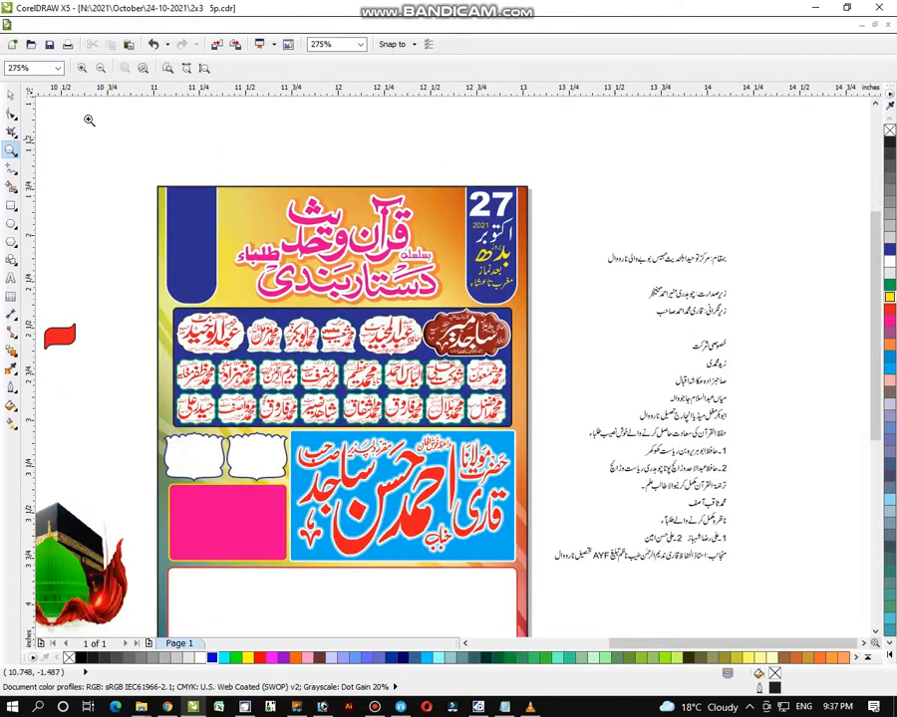
left_click(15, 96)
left_click_drag(698, 257, 574, 277)
left_click_drag(670, 257, 92, 222)
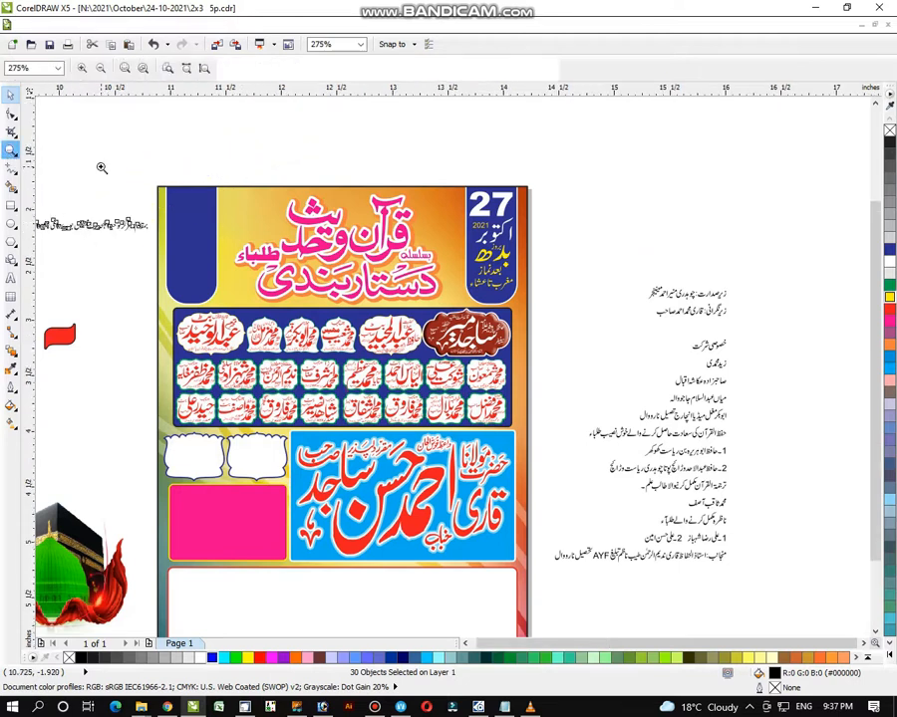
right_click(102, 168)
mouse_move(72, 135)
left_mouse_down()
mouse_move(195, 206)
mouse_move(286, 314)
left_mouse_up()
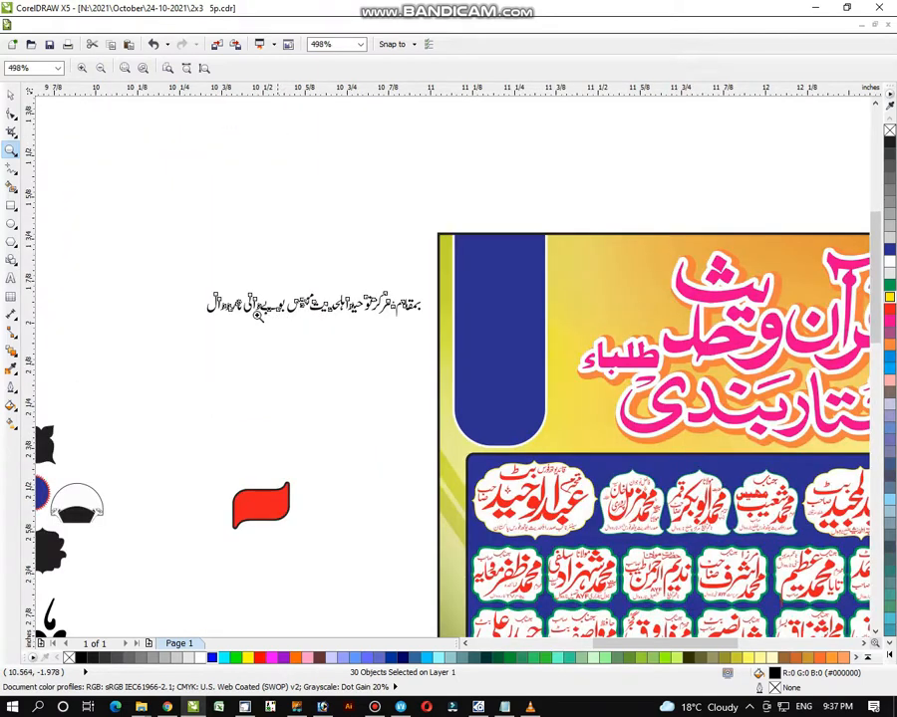
left_click_drag(162, 164, 637, 510)
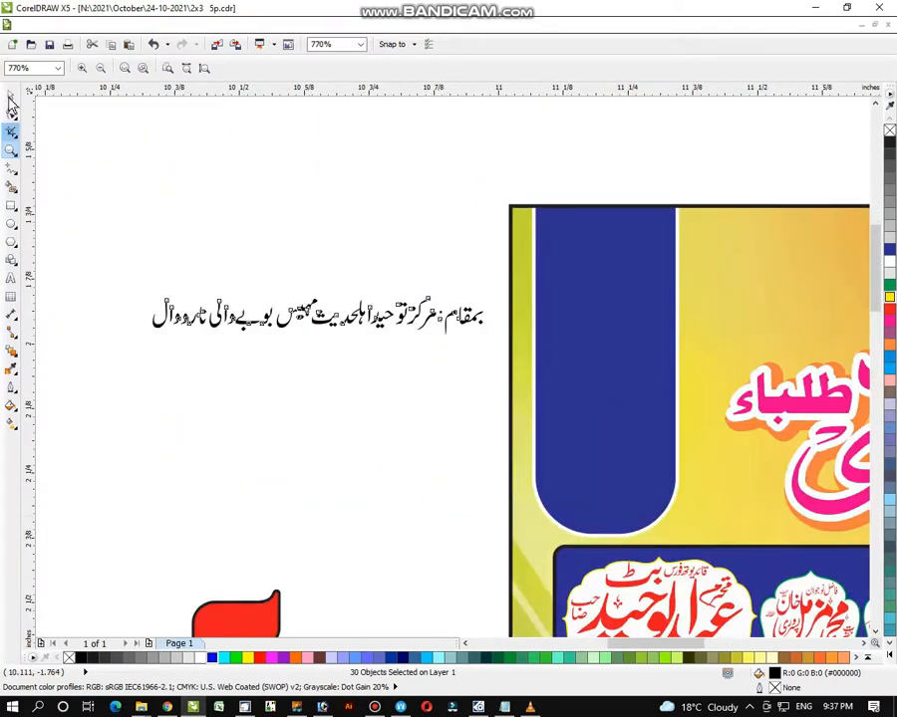
- Split off the word بمقام: and move it above the address line
left_click(10, 96)
left_click(464, 253)
left_click_drag(492, 259, 436, 360)
left_click_drag(454, 317, 426, 111)
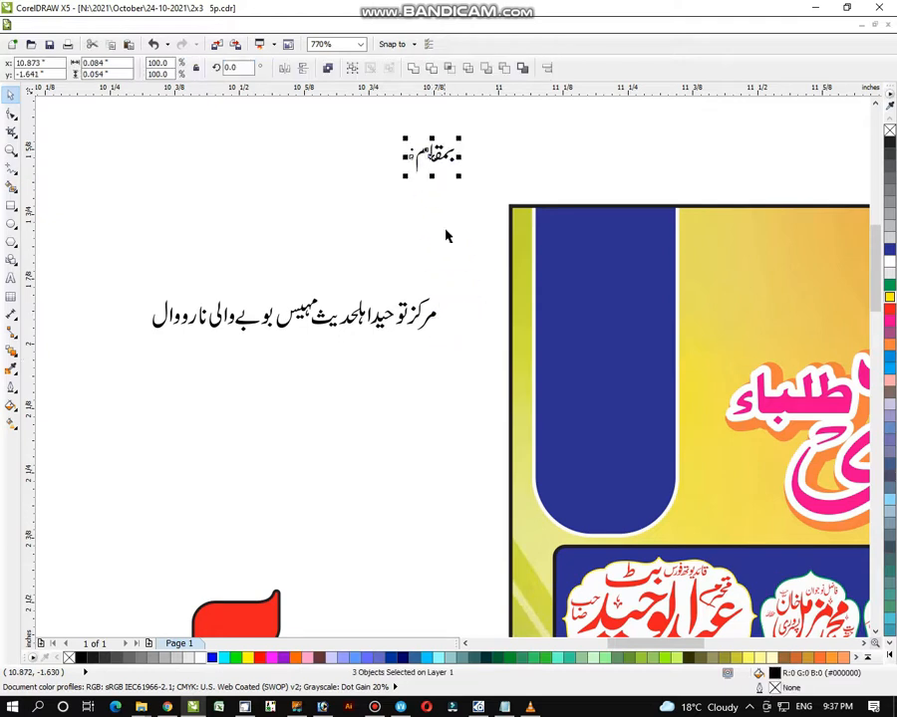
left_click(454, 257)
- Group the glyphs of مرکز توحید and lift them above the rest of the line
left_click_drag(457, 255, 367, 346)
key("ctrl+z")
left_click(470, 289)
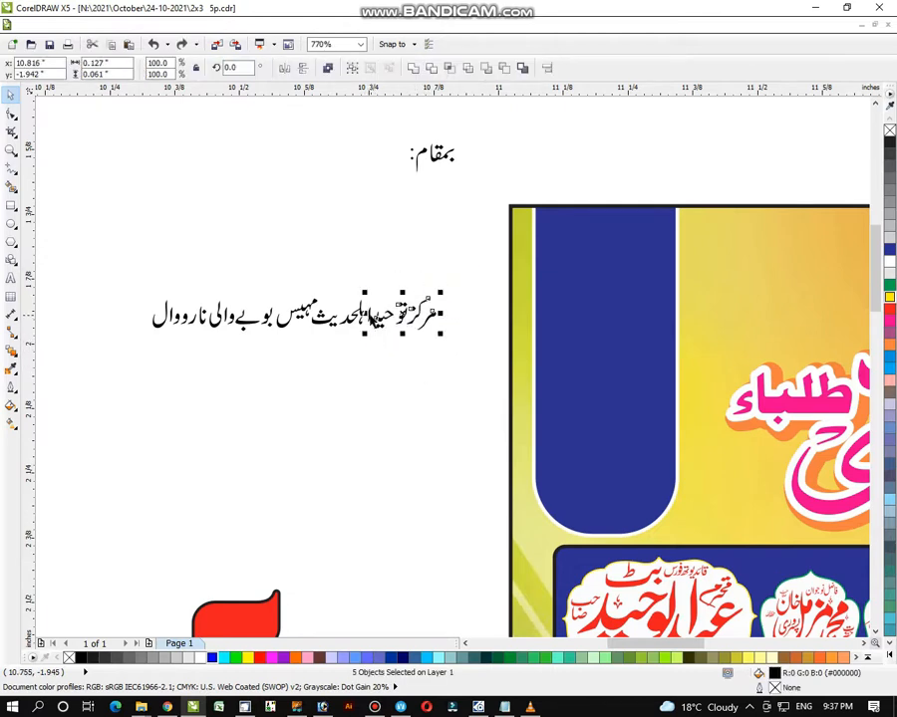
left_click(371, 317)
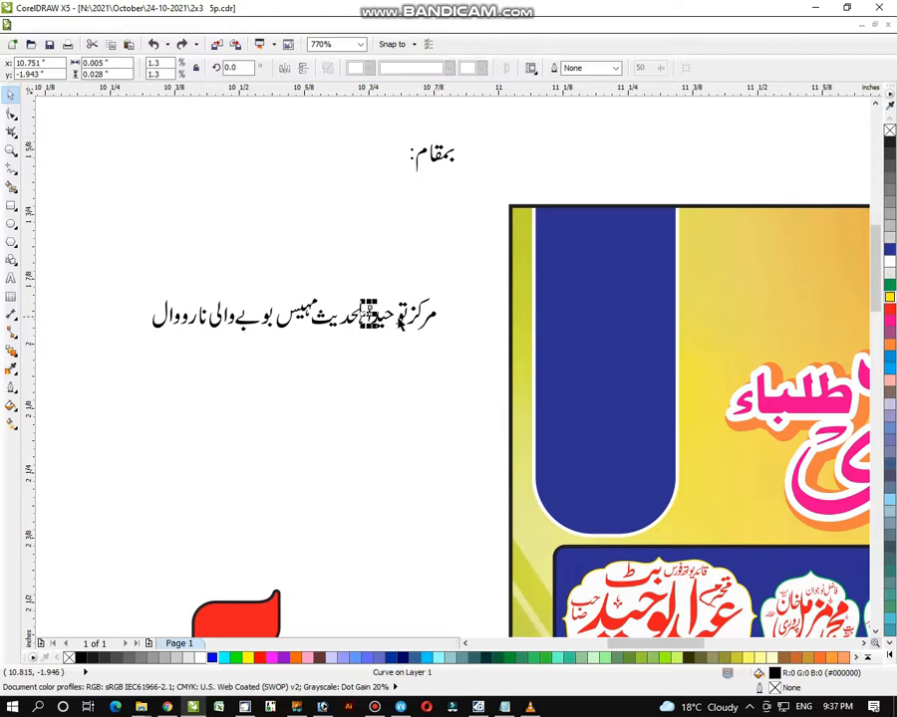
left_click(460, 296)
left_click_drag(413, 334, 415, 306)
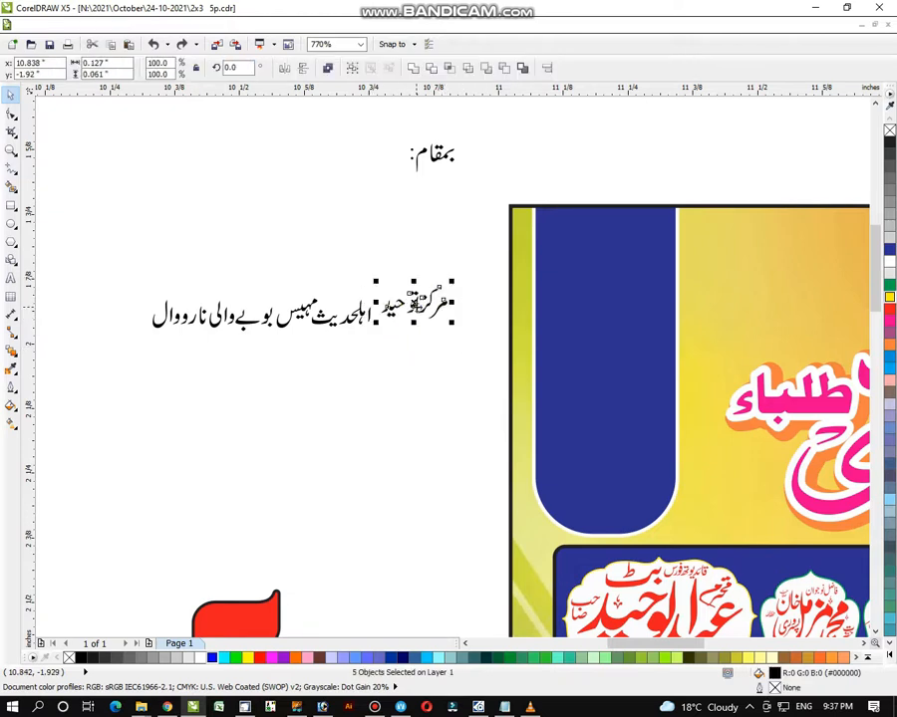
left_click(383, 342)
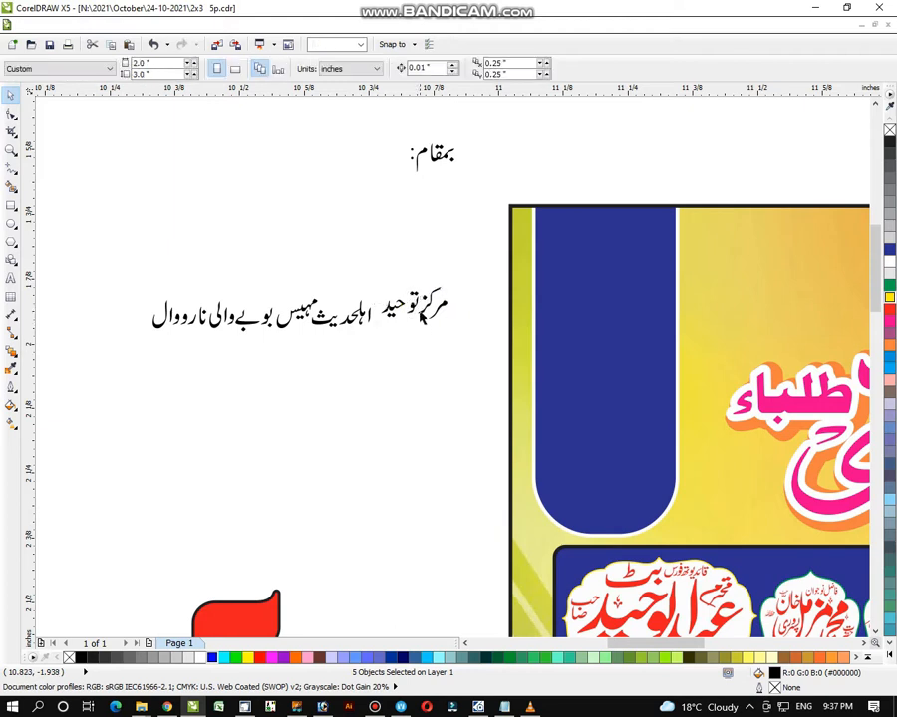
left_click(417, 310)
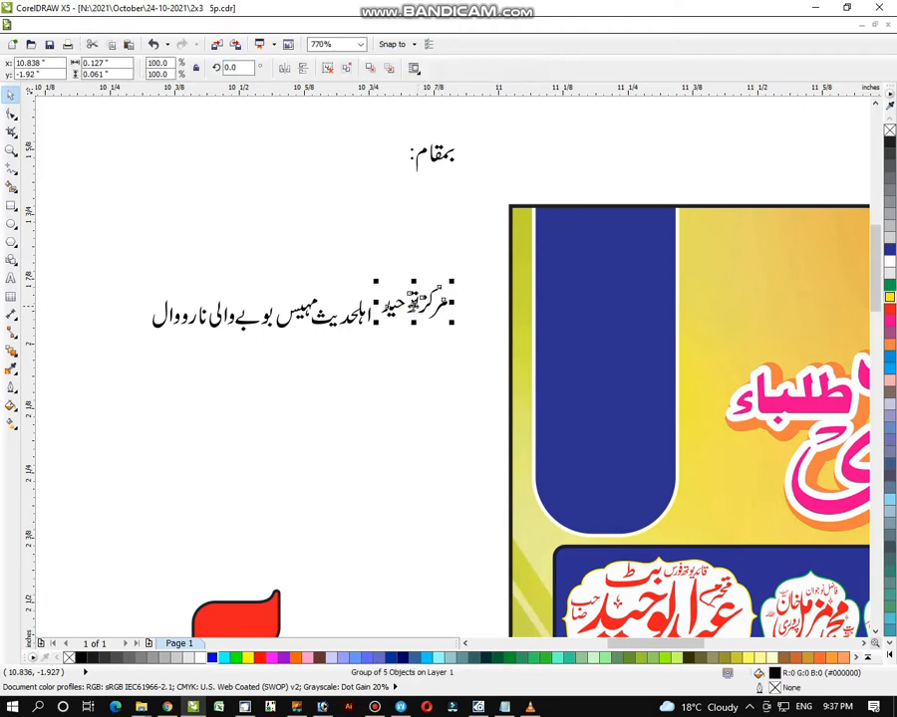
left_click_drag(412, 304, 411, 261)
left_click(401, 310)
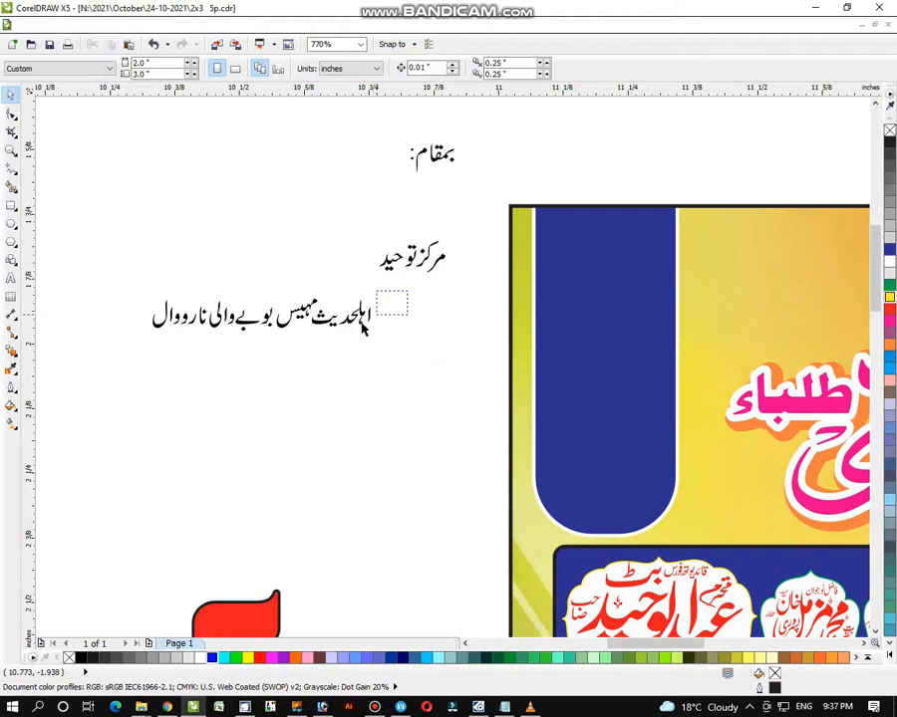
- Shift the remaining words left and place اہلحدیث under مرکز توحید
mouse_move(361, 322)
left_mouse_down()
mouse_move(306, 342)
mouse_move(374, 311)
left_mouse_up()
key("ctrl+z")
left_click(414, 299)
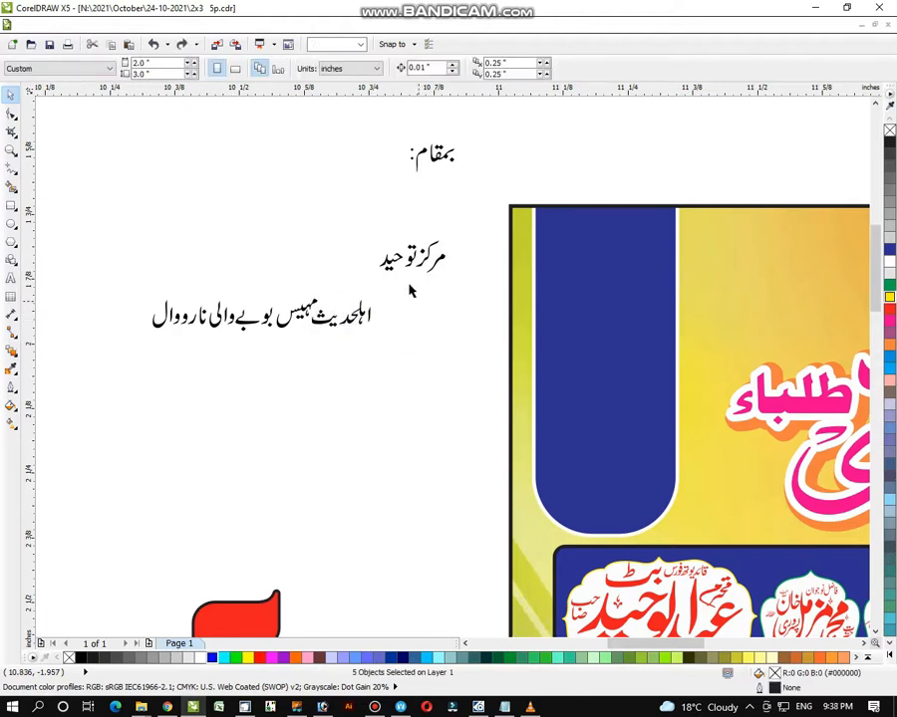
left_click_drag(242, 324, 322, 376)
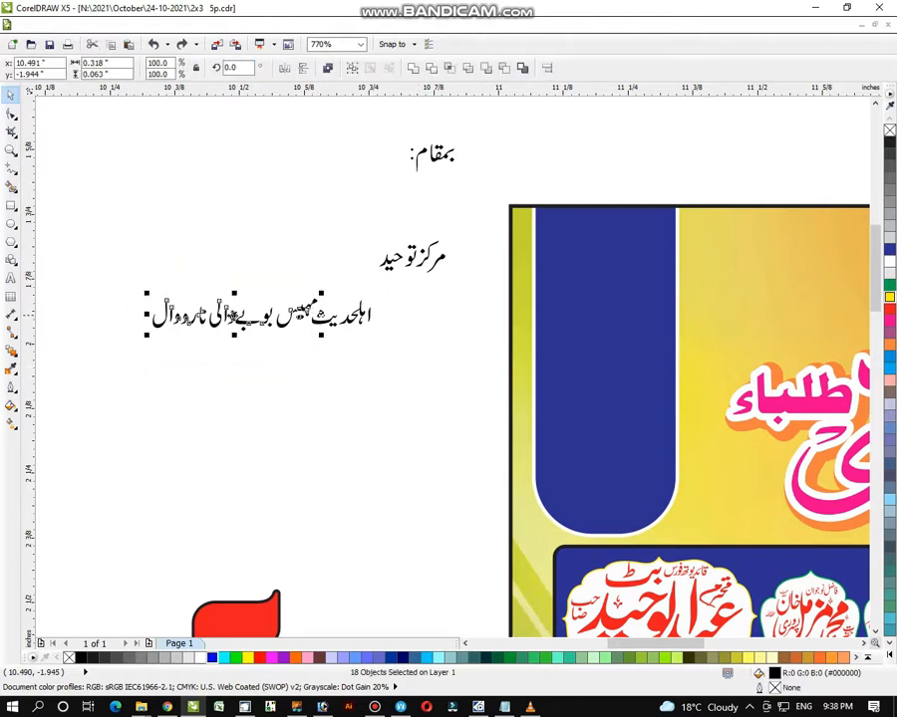
left_click_drag(234, 315, 192, 314)
left_click_drag(297, 288, 387, 355)
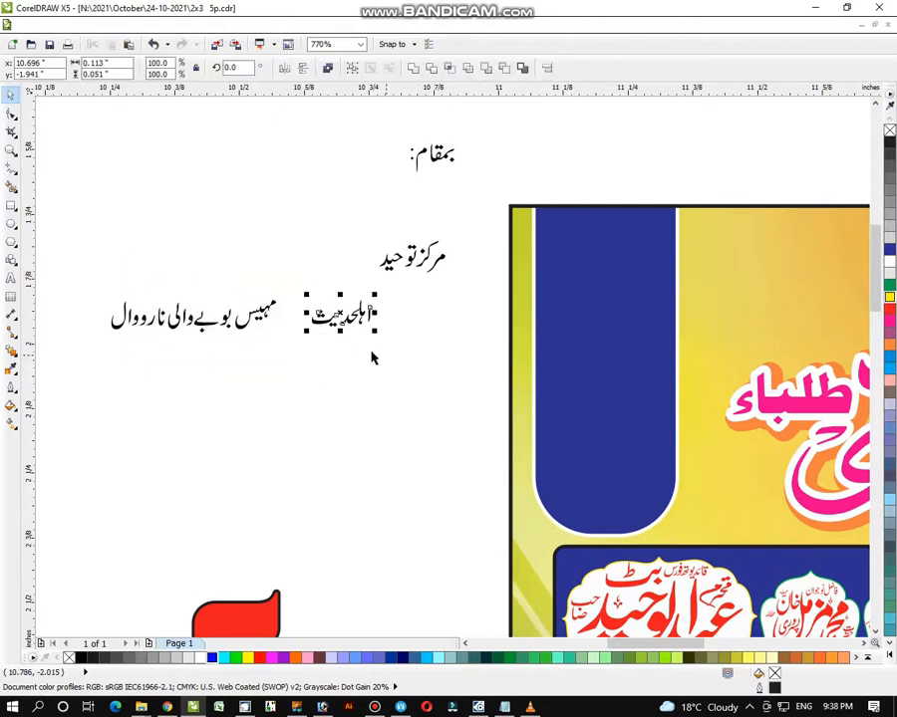
left_click_drag(341, 316, 408, 291)
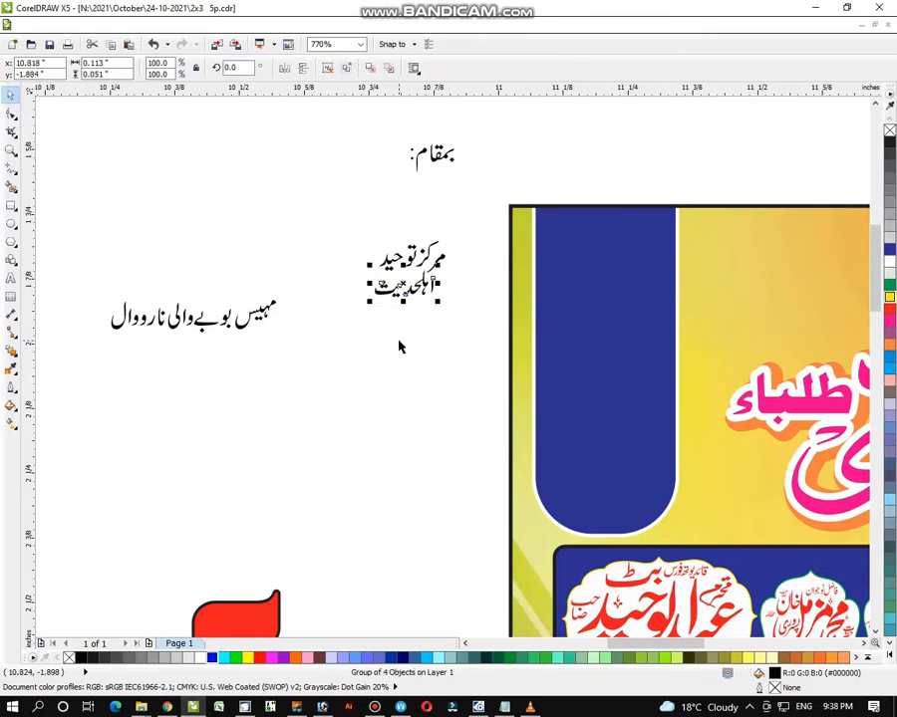
left_click_drag(295, 275, 396, 312)
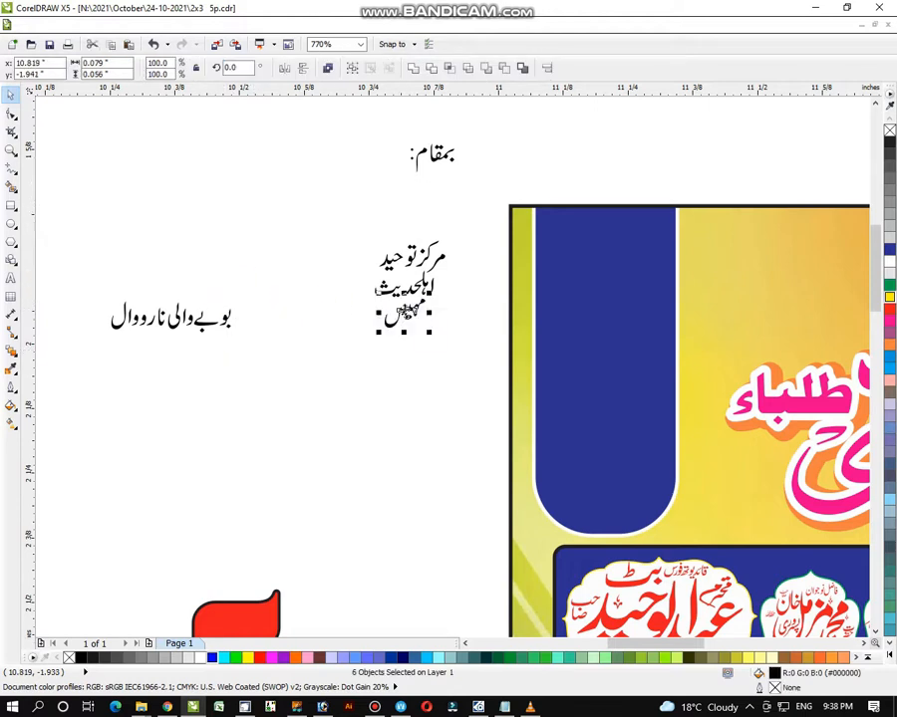
- Stack بوبے, والی and نارووال beneath the column and select the finished word stack
key("ctrl+g")
left_click_drag(271, 286, 403, 347)
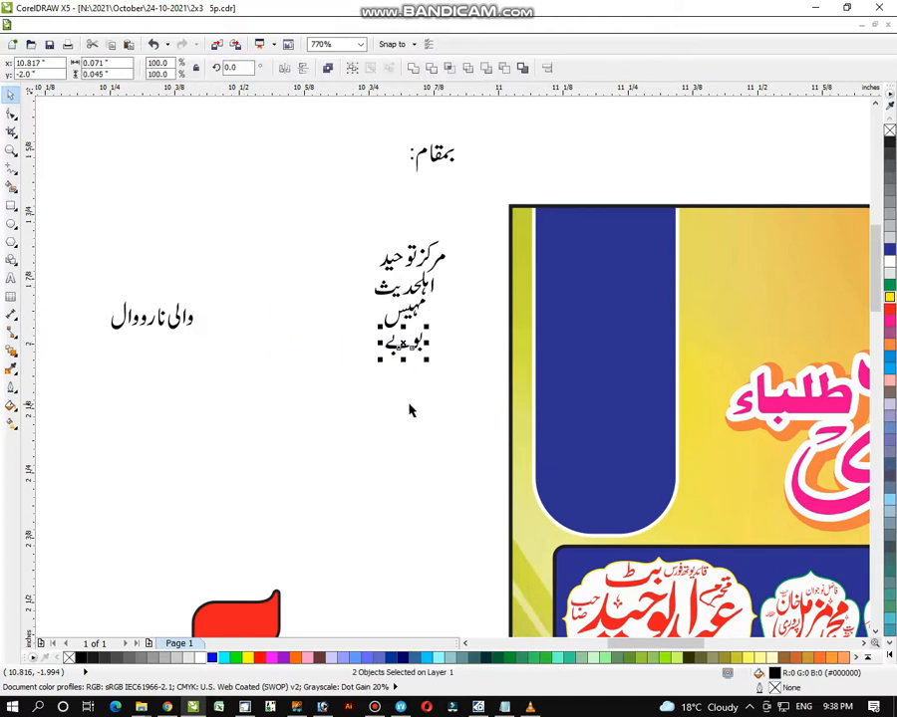
left_click(180, 342)
left_click_drag(220, 268, 161, 364)
left_click_drag(161, 363, 162, 363)
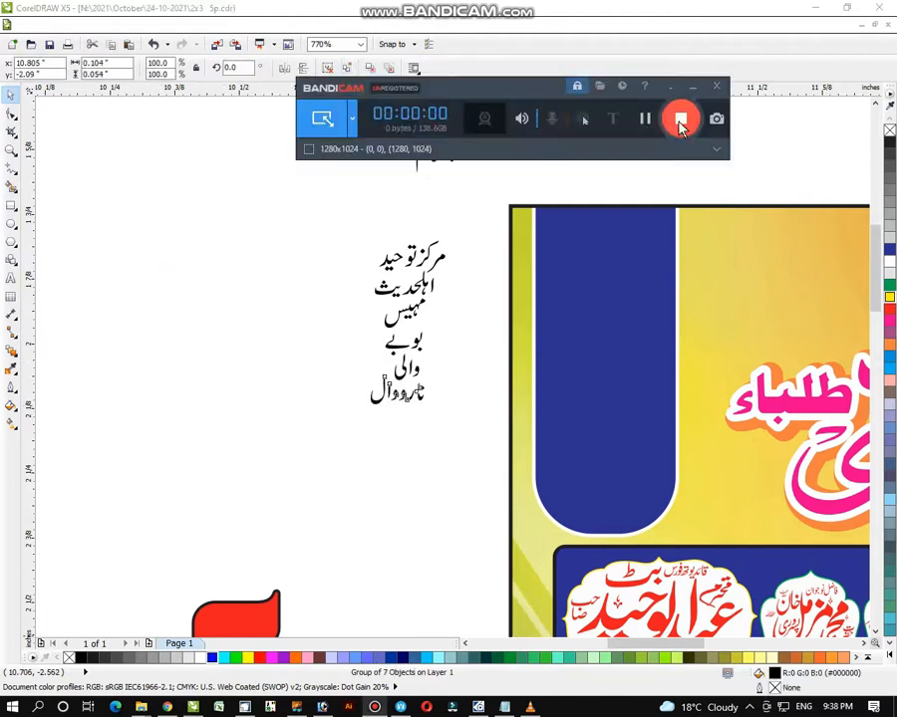
left_click(290, 258)
left_click_drag(313, 203, 462, 474)
- Enlarge the word column and place it on the blue panel, stretched to the panel's height
left_click_drag(357, 426, 319, 508)
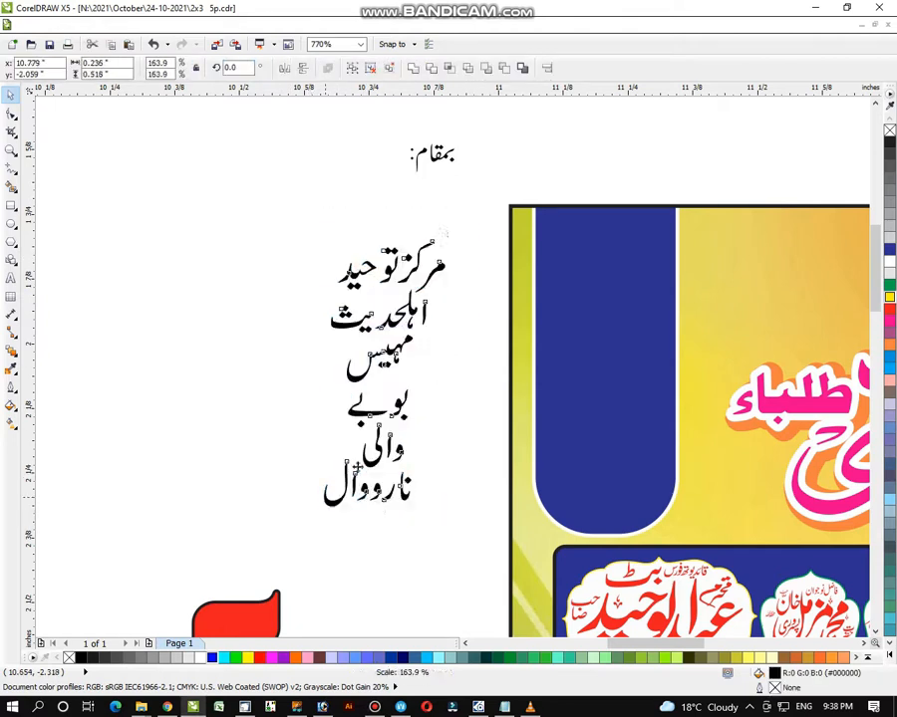
left_click_drag(446, 371, 618, 353)
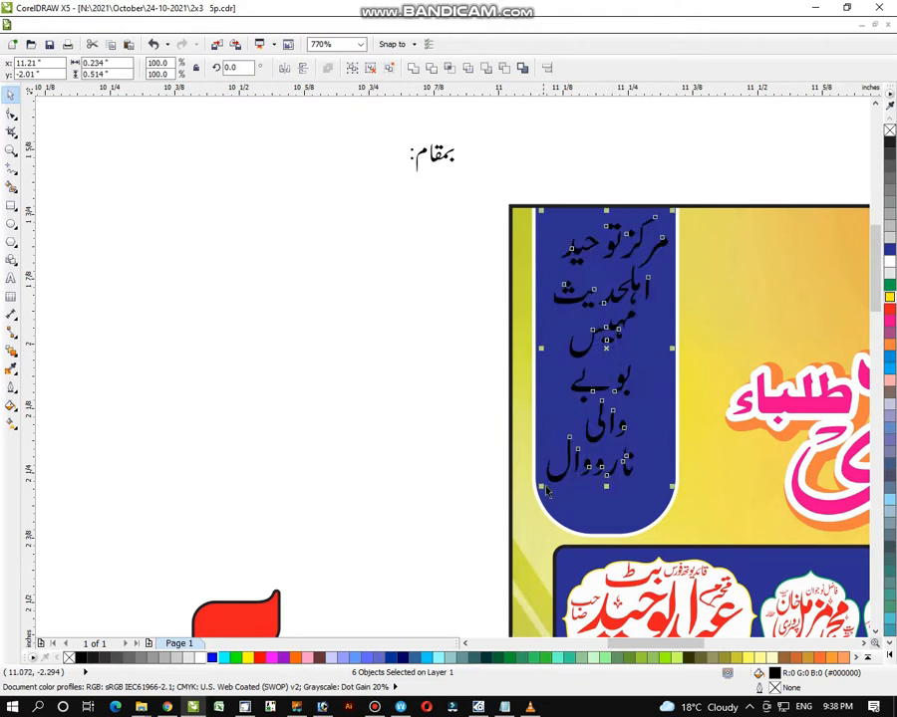
left_click_drag(612, 510, 611, 512)
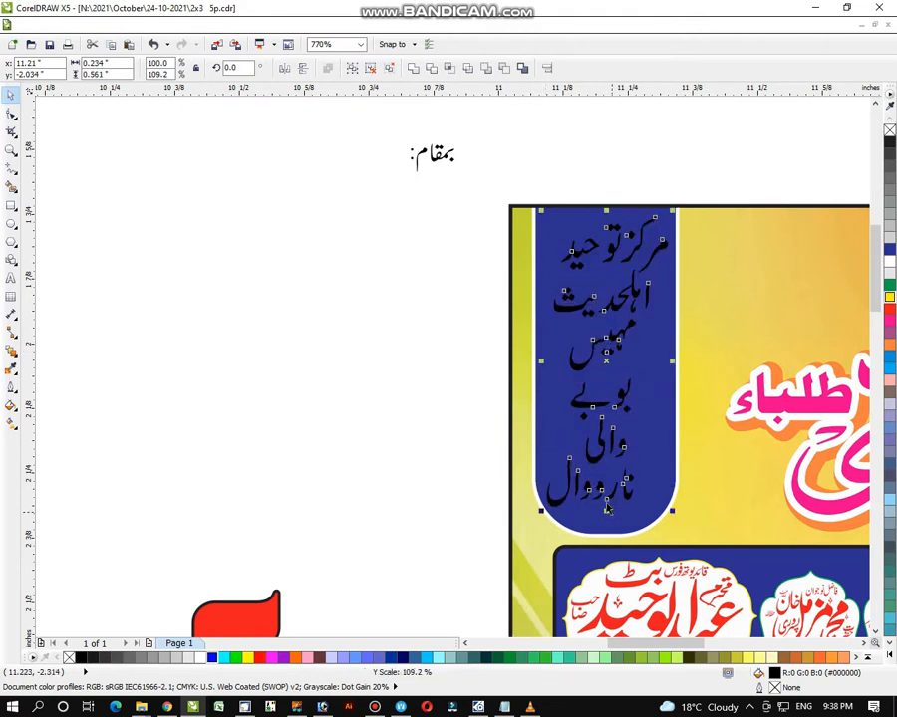
left_click(680, 365)
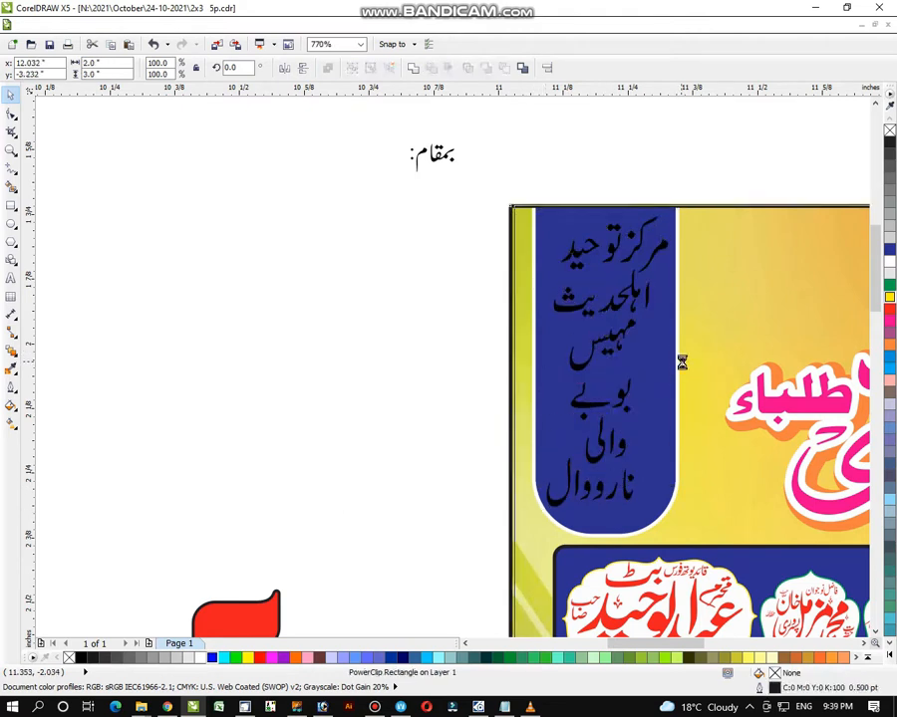
left_click_drag(513, 160, 673, 530)
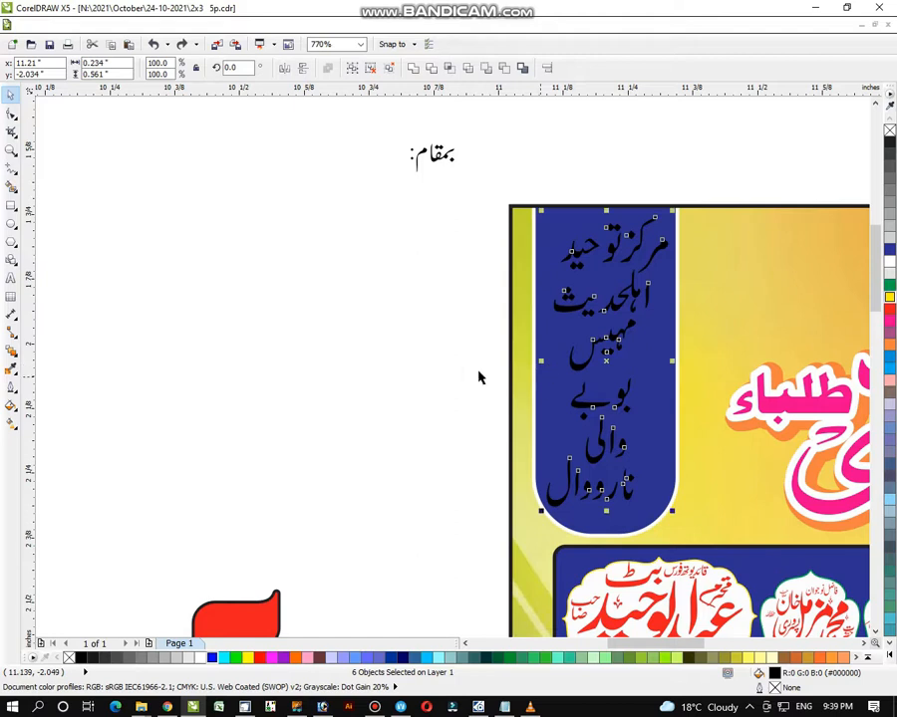
left_click(463, 366)
- Widen نارووال, بوبے and والی to fit the panel's width
left_click(643, 488)
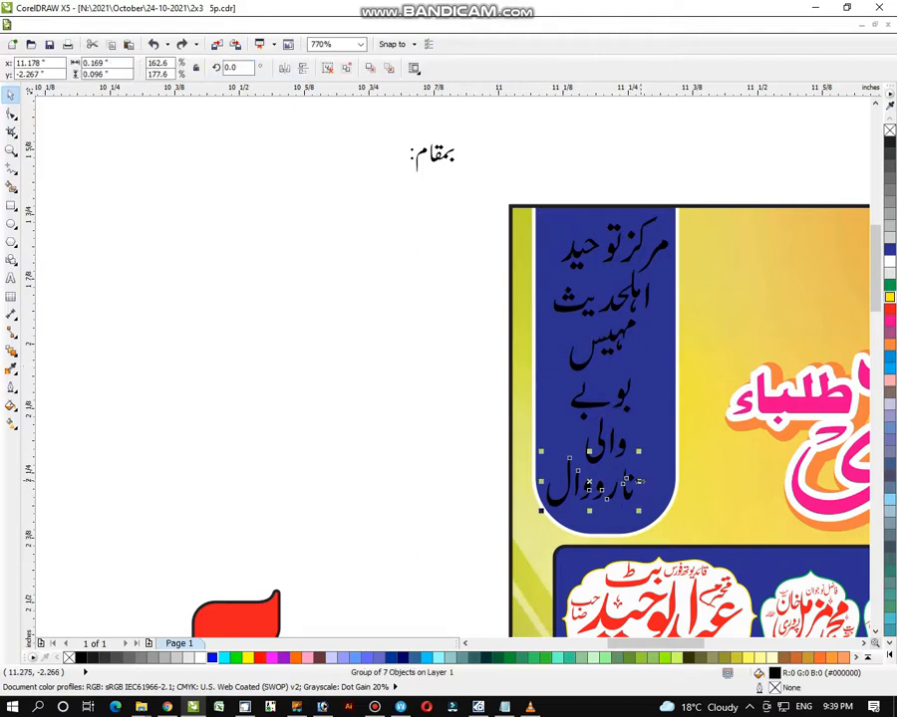
left_click_drag(644, 488, 660, 488)
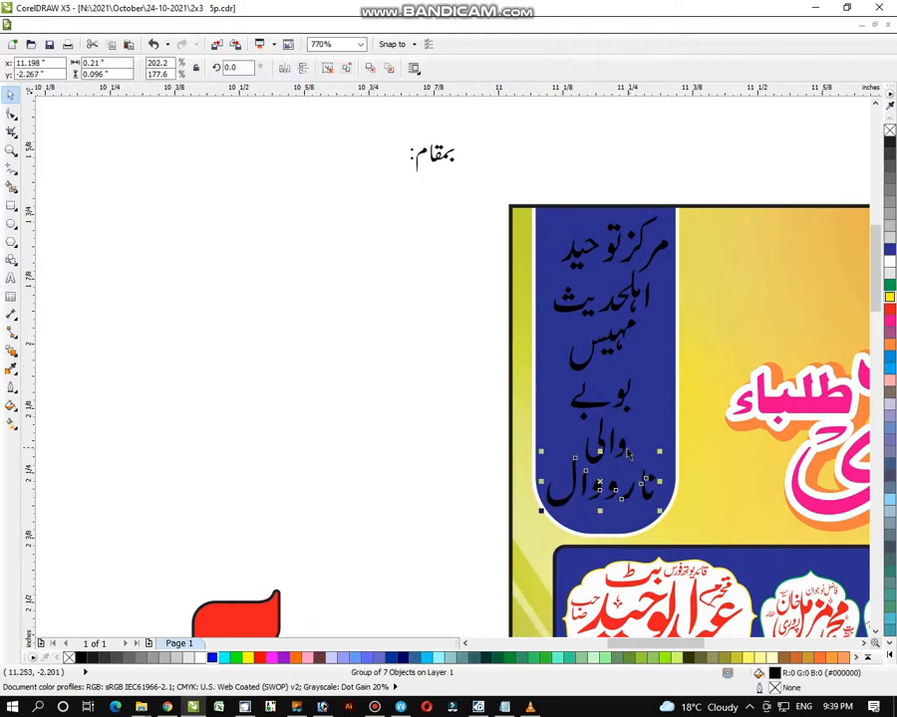
left_click(624, 449)
left_click(630, 409)
left_click(627, 406, "shift")
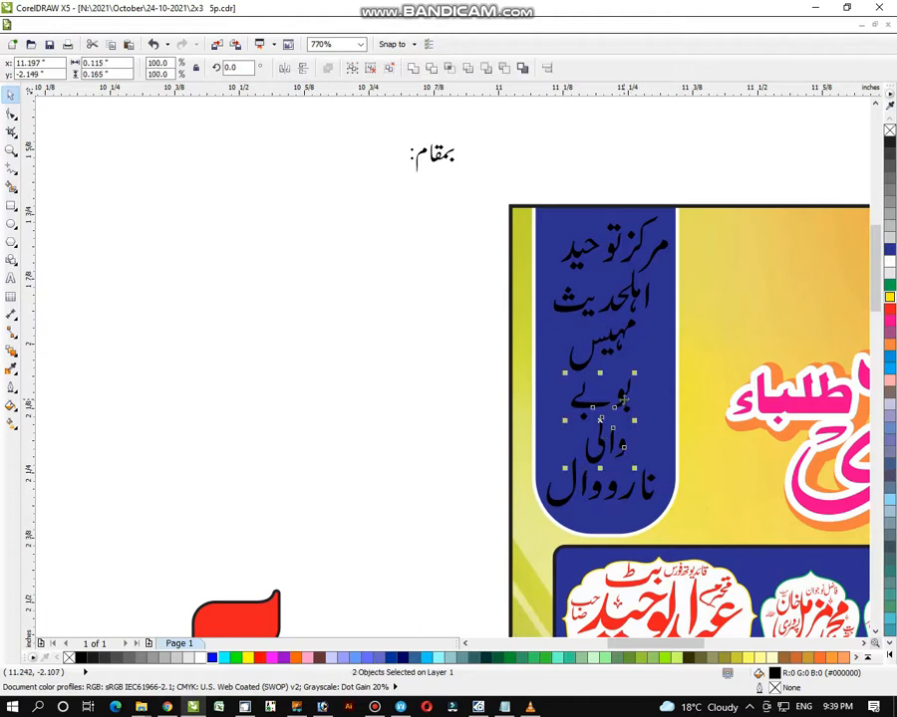
left_click_drag(637, 421, 652, 420)
left_click_drag(596, 421, 601, 415)
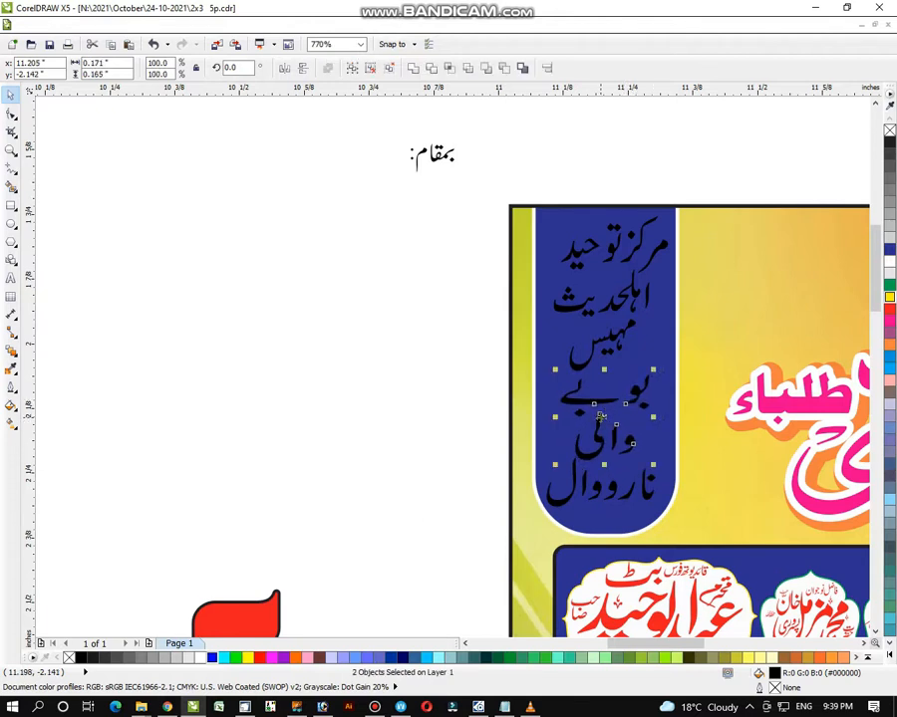
- Colour all the venue words in the blue panel white
left_click_drag(508, 145, 698, 526)
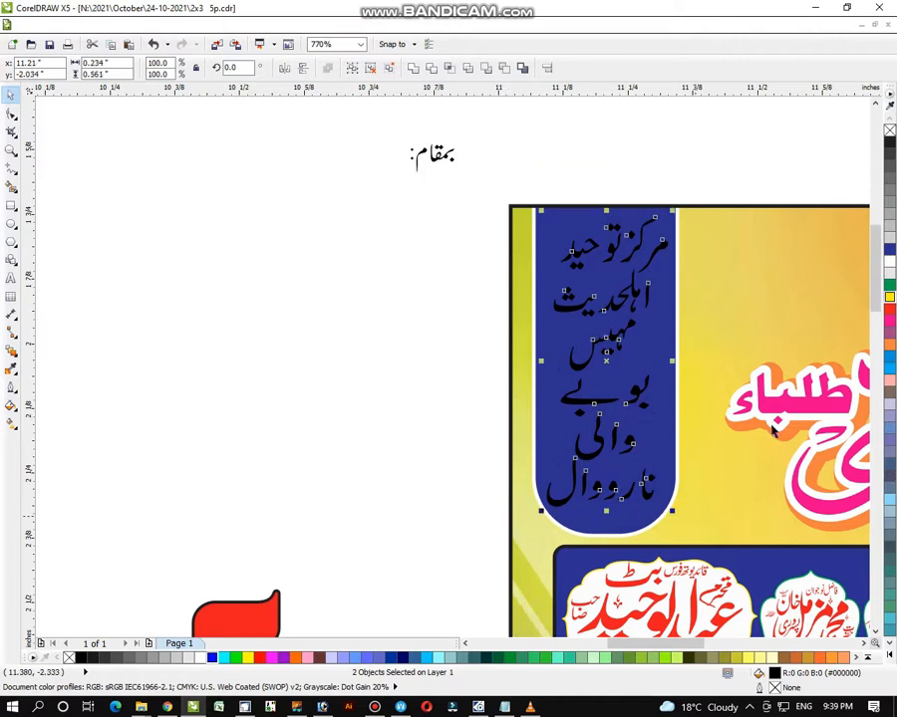
left_click(890, 265)
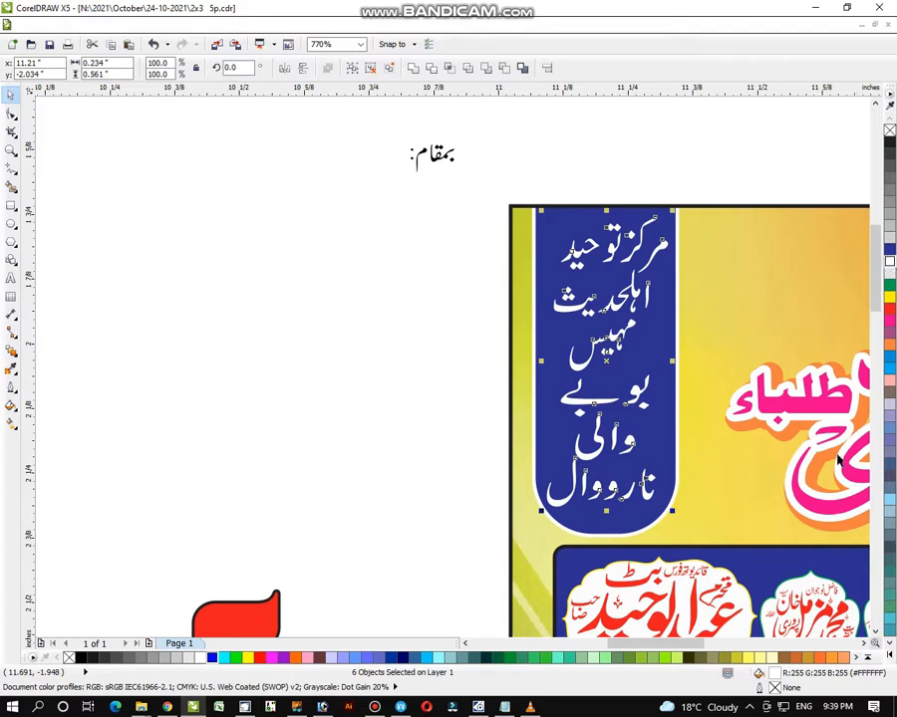
left_click(453, 364)
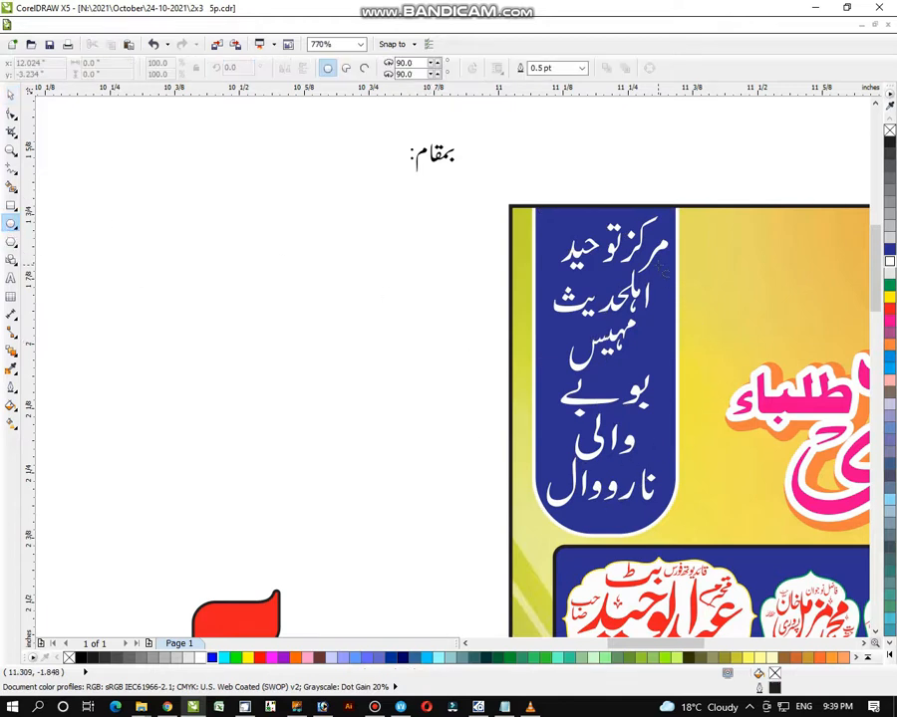
- Draw a small white-filled circle at the blue panel's edge
mouse_move(654, 261)
left_mouse_down()
mouse_move(691, 315)
mouse_move(730, 337)
left_mouse_up()
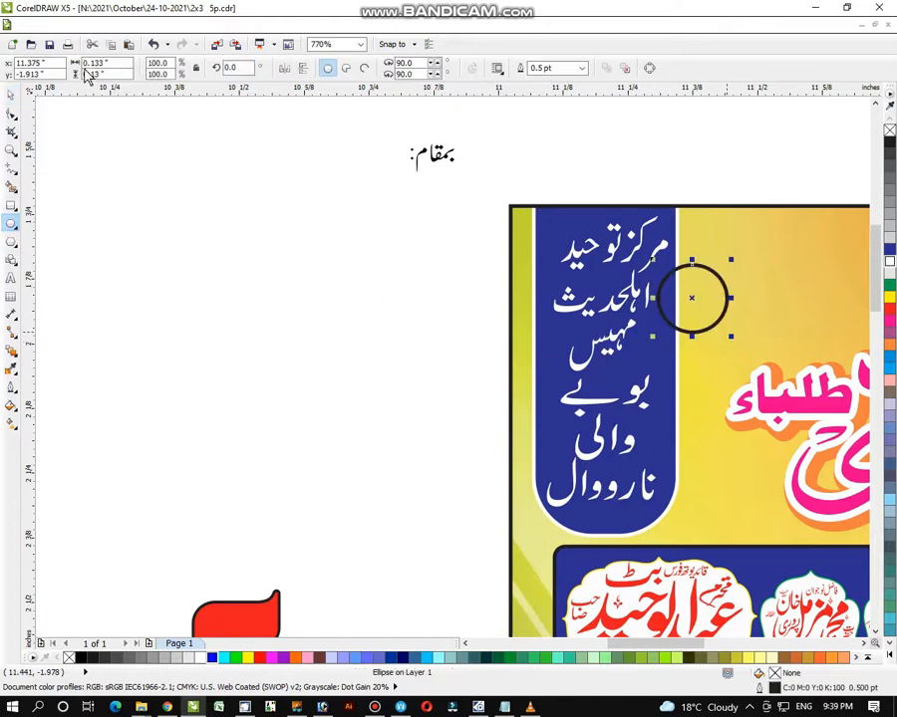
left_click(10, 94)
left_click(891, 264)
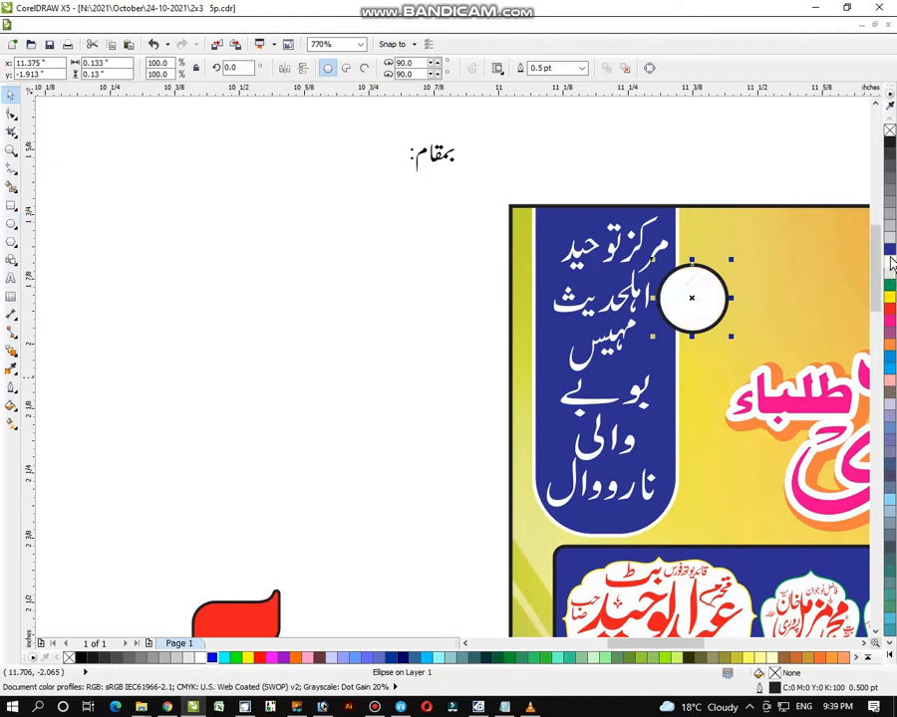
- Group the بمقام: label, place it on the white circle and colour it magenta
left_click_drag(387, 120, 484, 200)
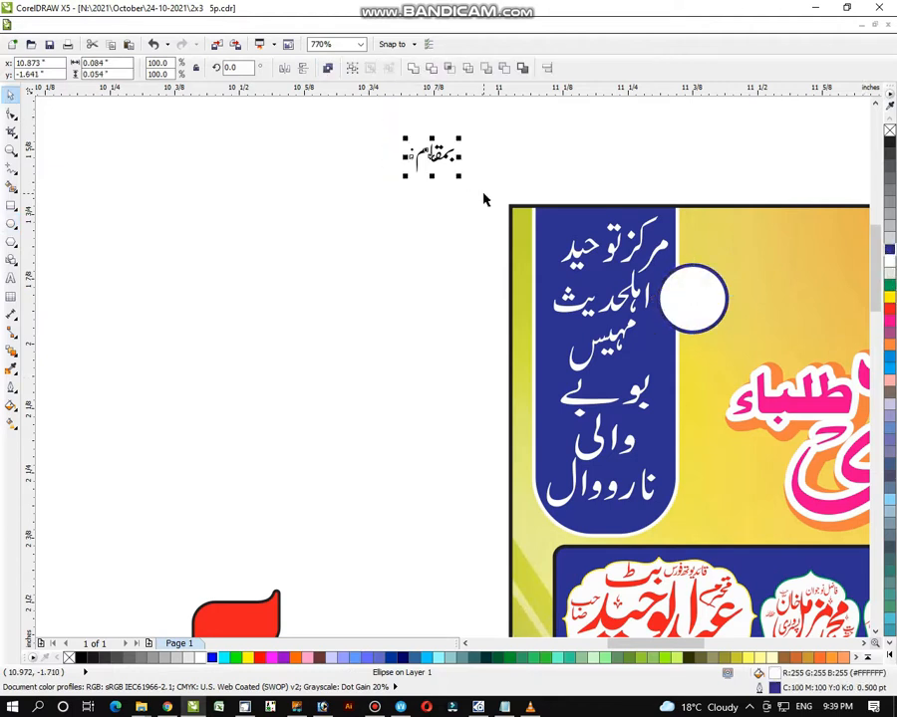
key("ctrl+g")
left_click_drag(424, 160, 659, 321)
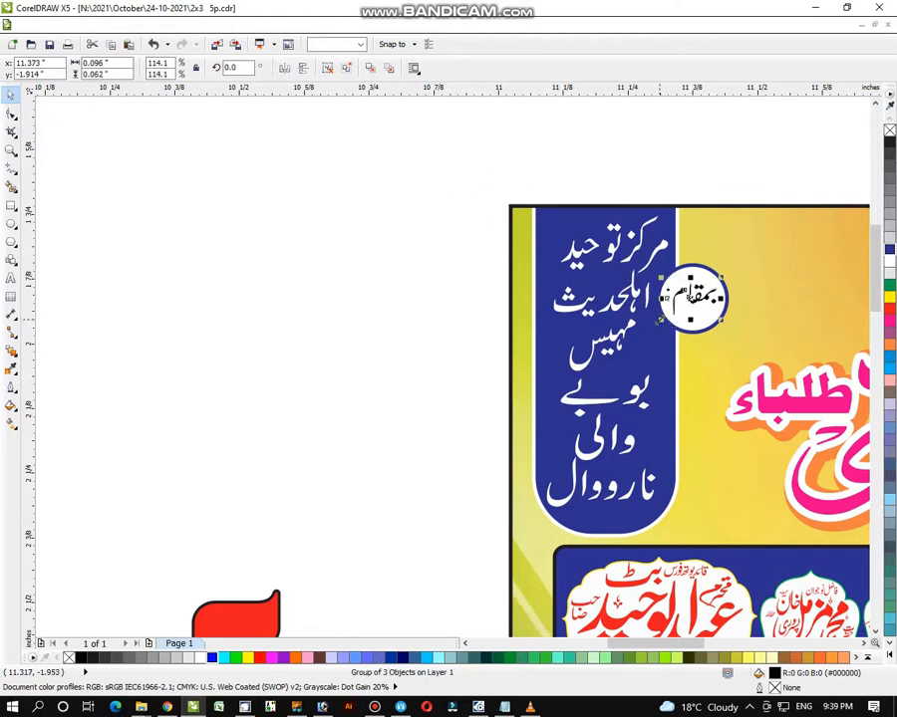
left_click(888, 319)
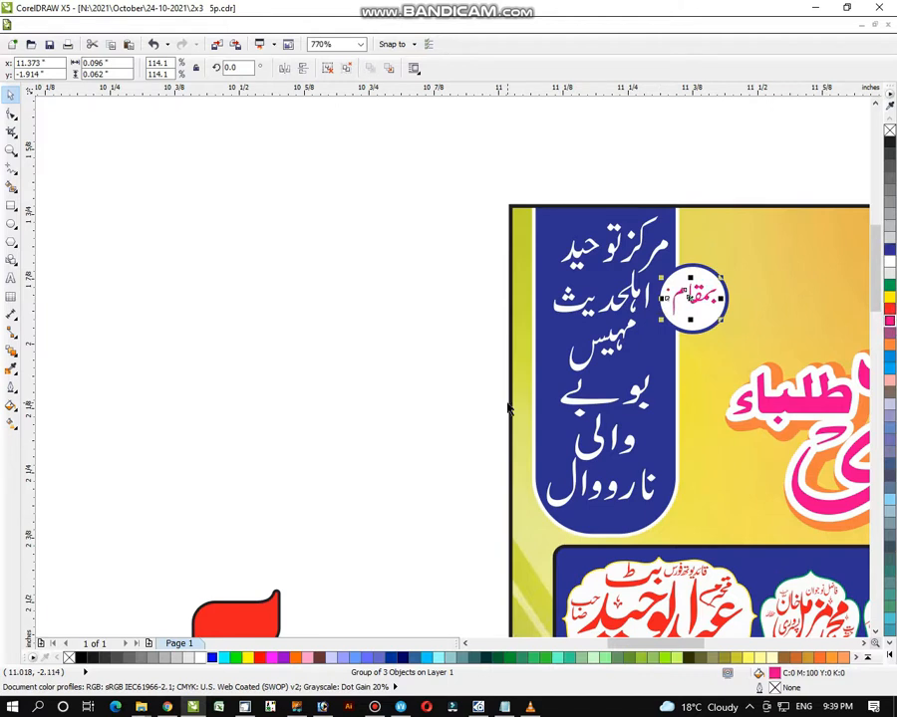
left_click(375, 360)
left_click(11, 151)
right_click(360, 395)
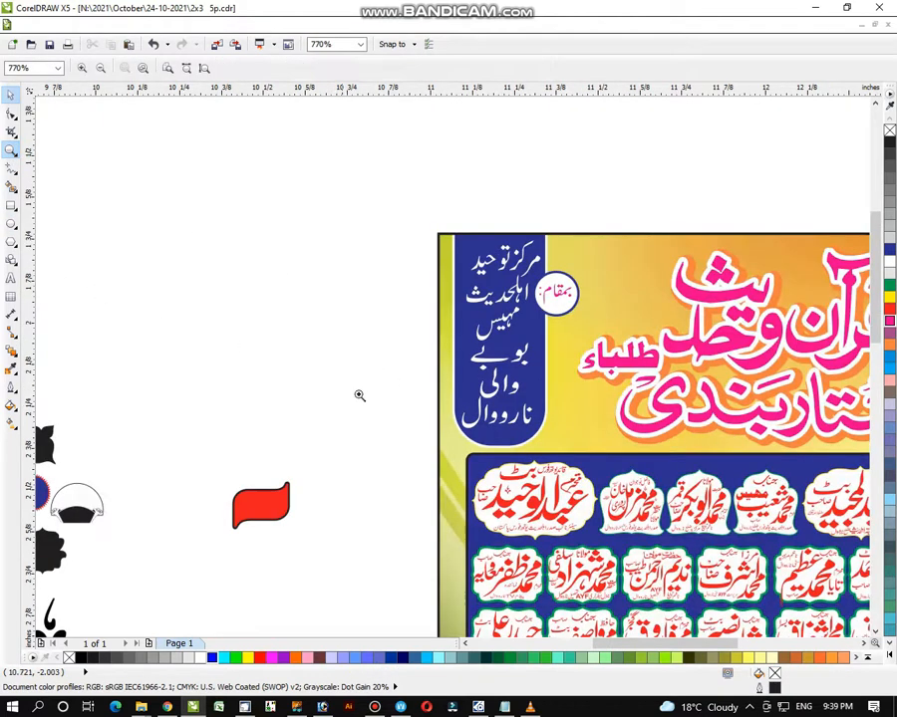
- Drag the small white scalloped label shape to just above the Urdu text list beside the poster
right_click(466, 469)
left_click_drag(76, 156, 550, 560)
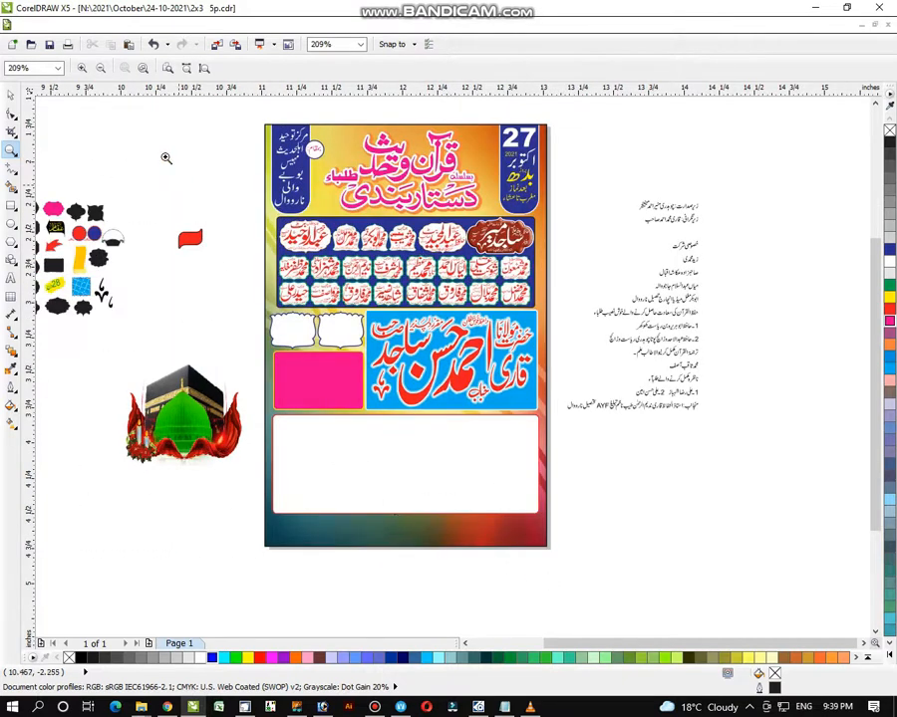
left_click(10, 94)
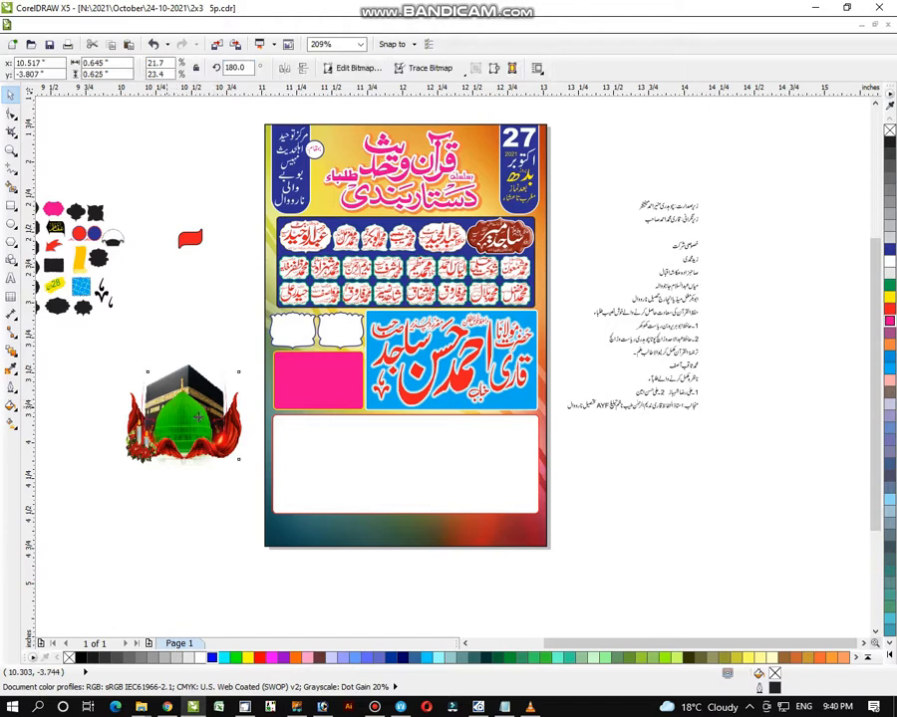
left_click(358, 327)
left_click_drag(358, 327, 620, 183)
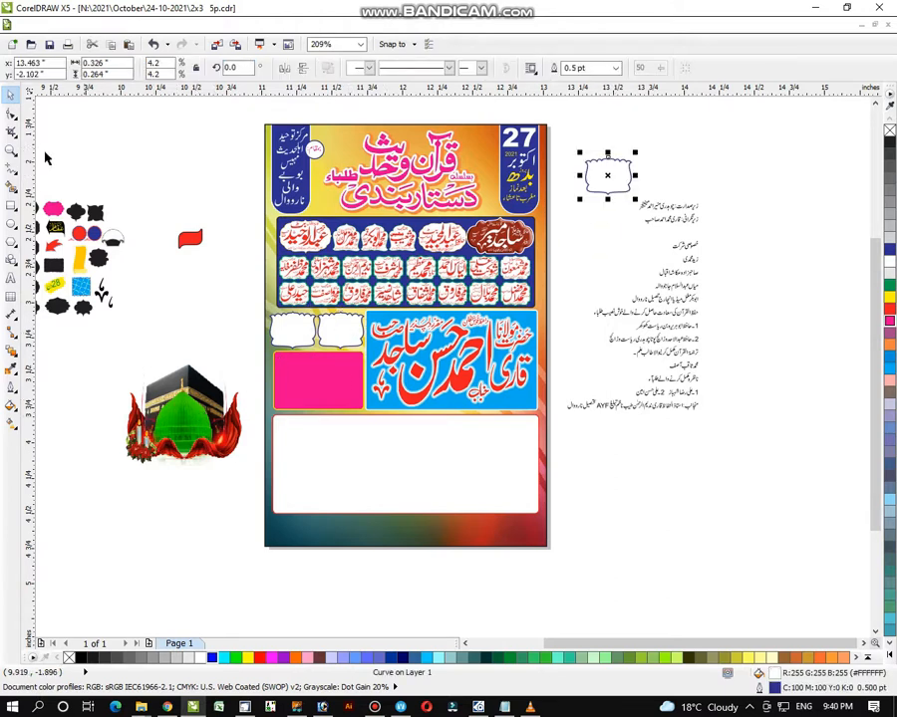
left_click(10, 149)
left_click_drag(547, 140, 745, 291)
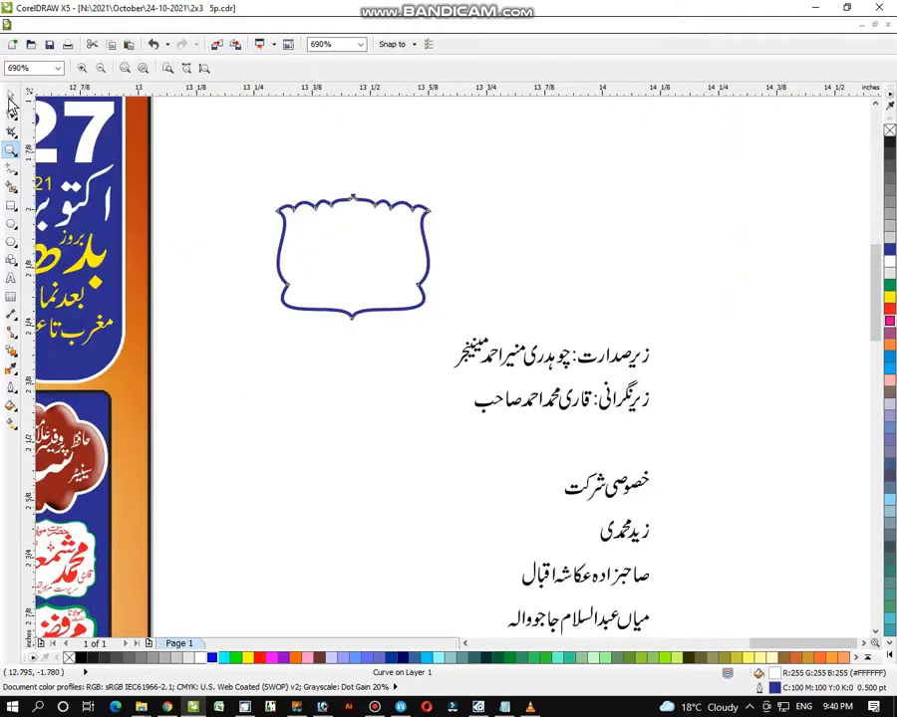
- Separate the presiding heading and honorific title from the guest's name in the first text line
left_click(10, 99)
left_click(701, 315)
left_click_drag(650, 315, 687, 266)
left_click(616, 333)
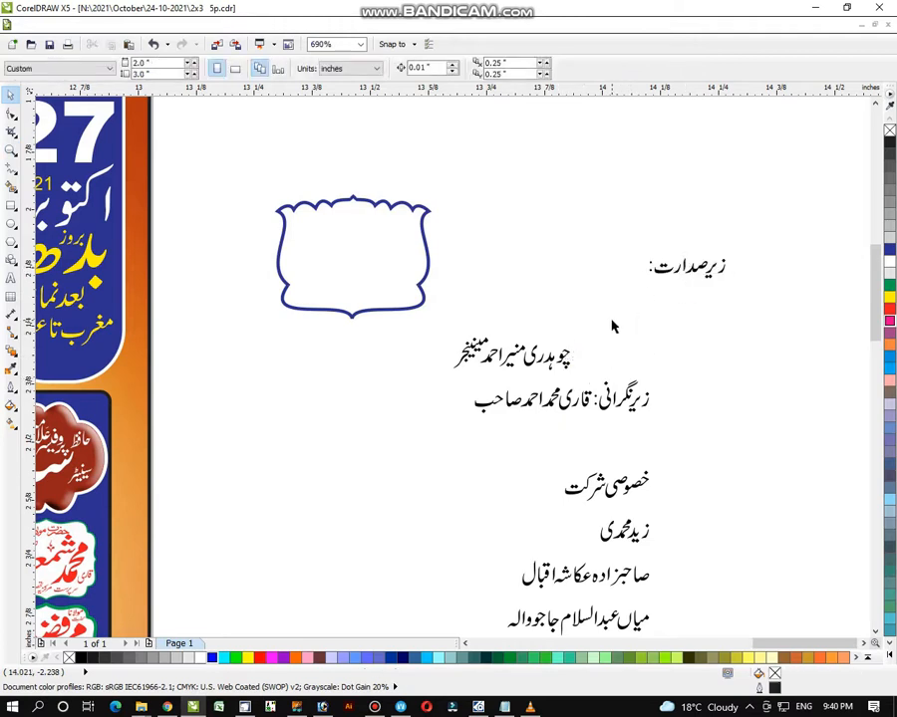
left_click_drag(593, 336, 571, 263)
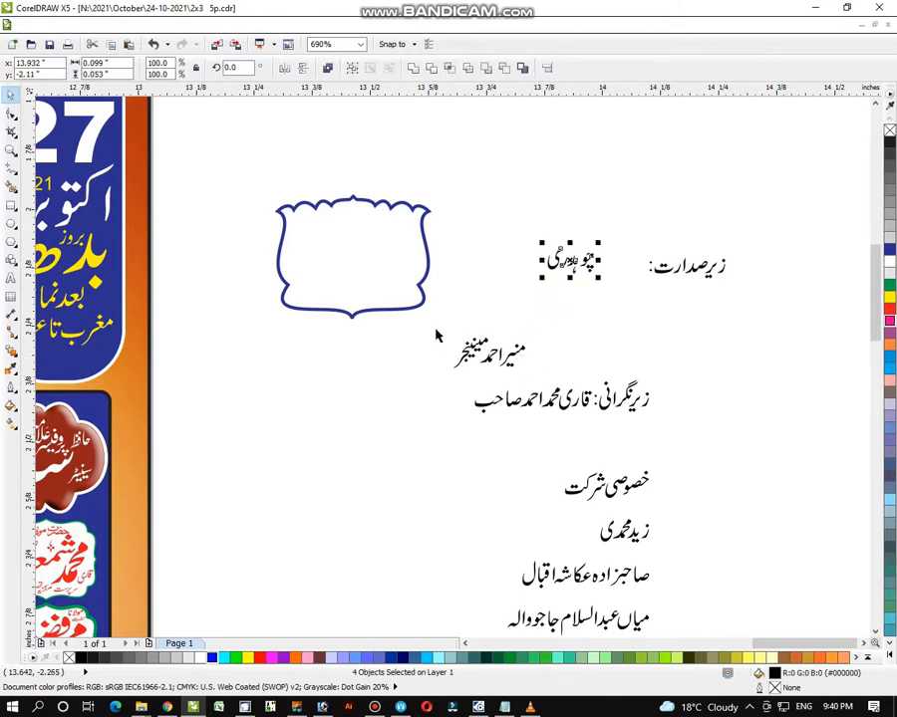
left_click_drag(433, 321, 432, 360)
key("ctrl+z")
- Group the guest's name words, enlarge them and fit them inside the scalloped label
left_click_drag(533, 334, 461, 373)
key("ctrl+g")
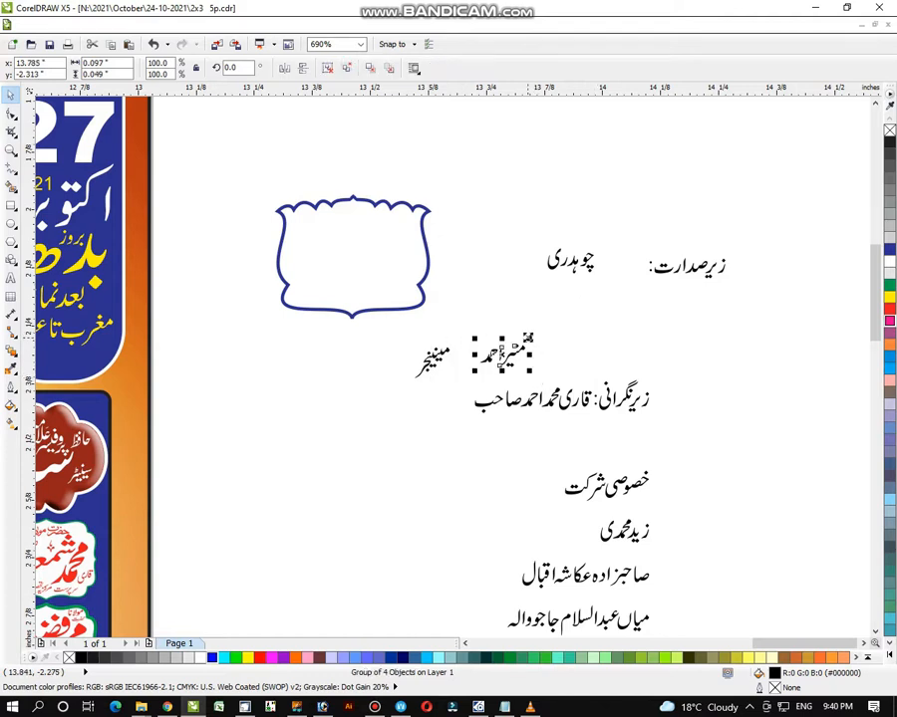
left_click_drag(533, 339, 575, 319)
left_click_drag(497, 344, 388, 257)
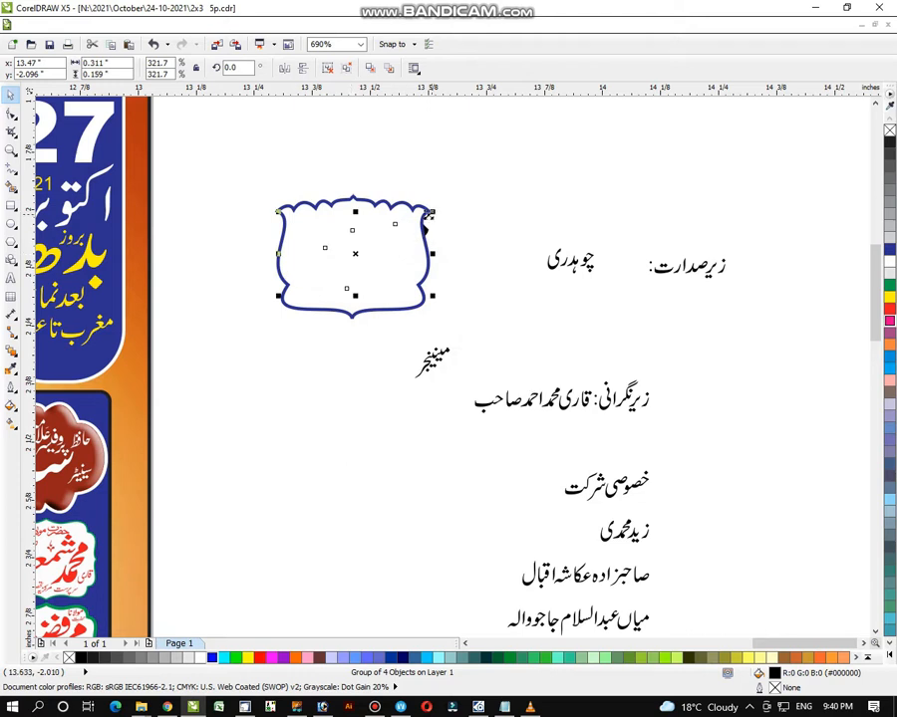
left_click_drag(430, 214, 420, 219)
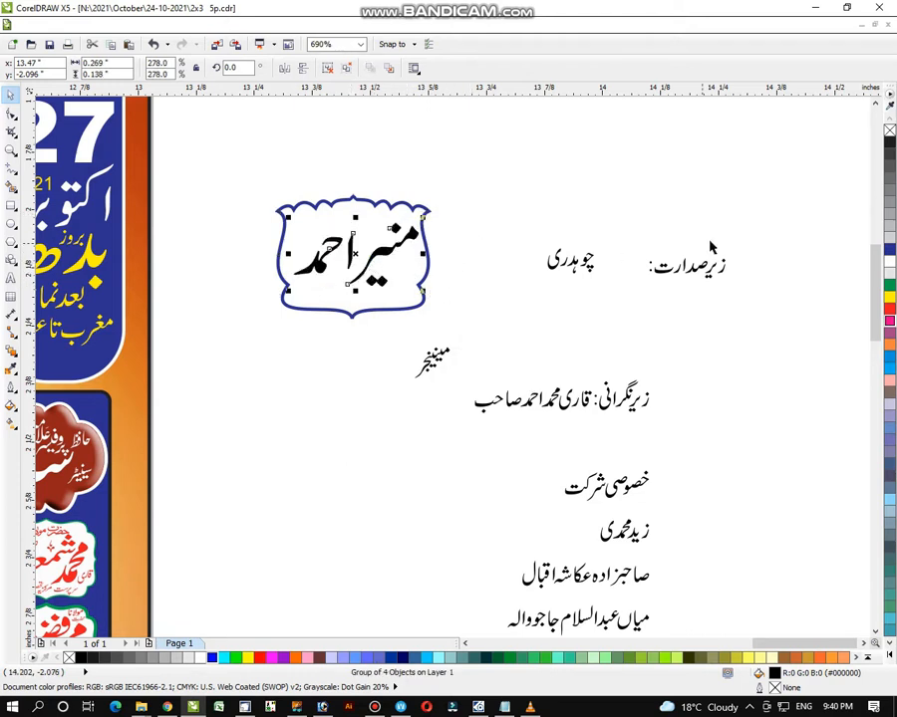
- Place the honorific title above the name and an enlarged منیجر beside it in the label
left_click_drag(638, 233, 498, 315)
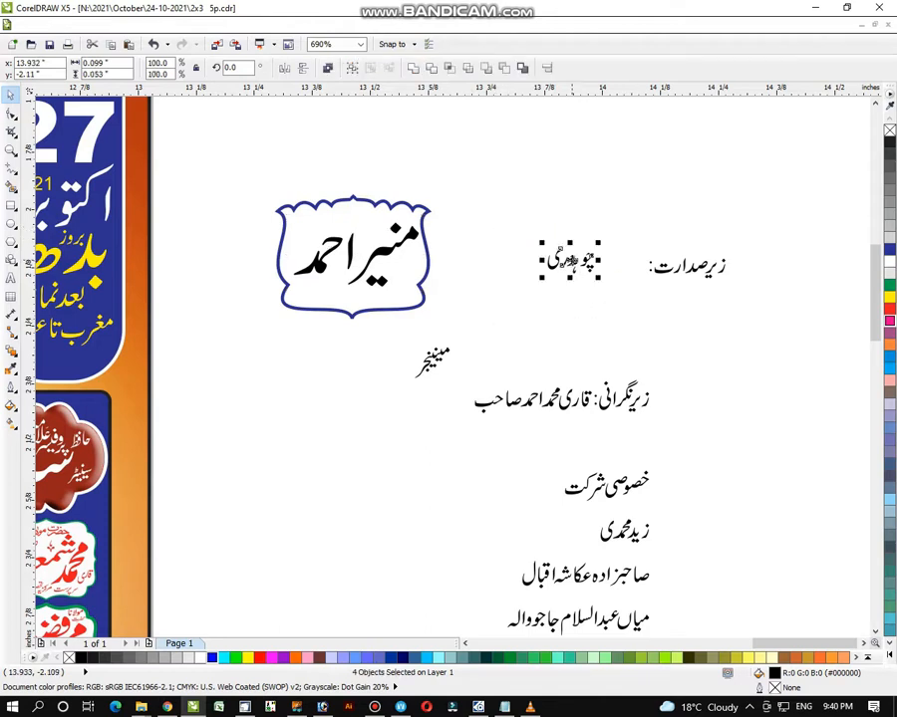
left_click_drag(551, 258, 367, 217)
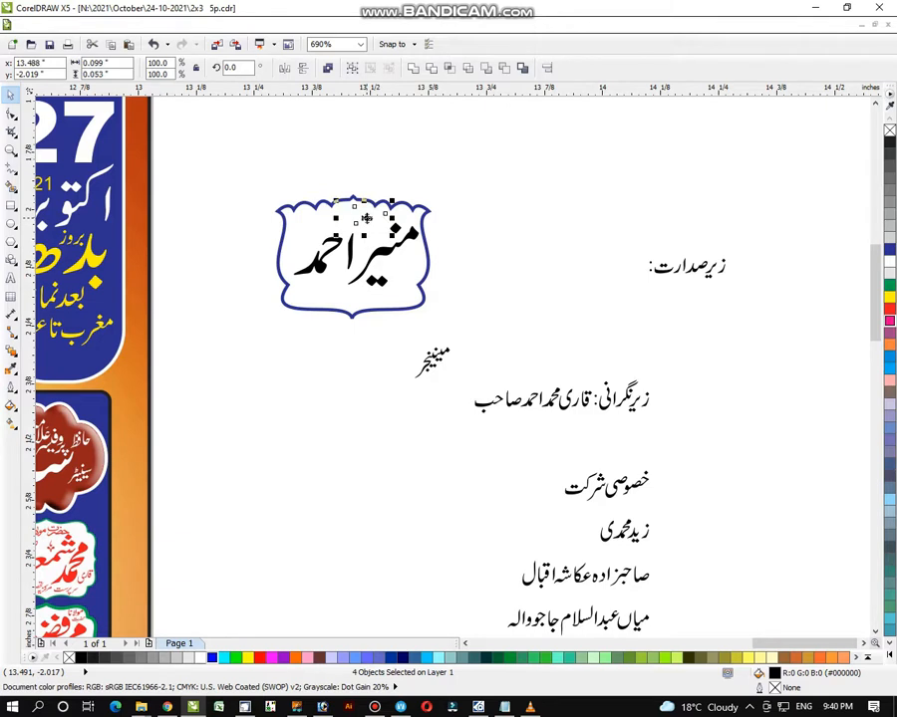
left_click(470, 343)
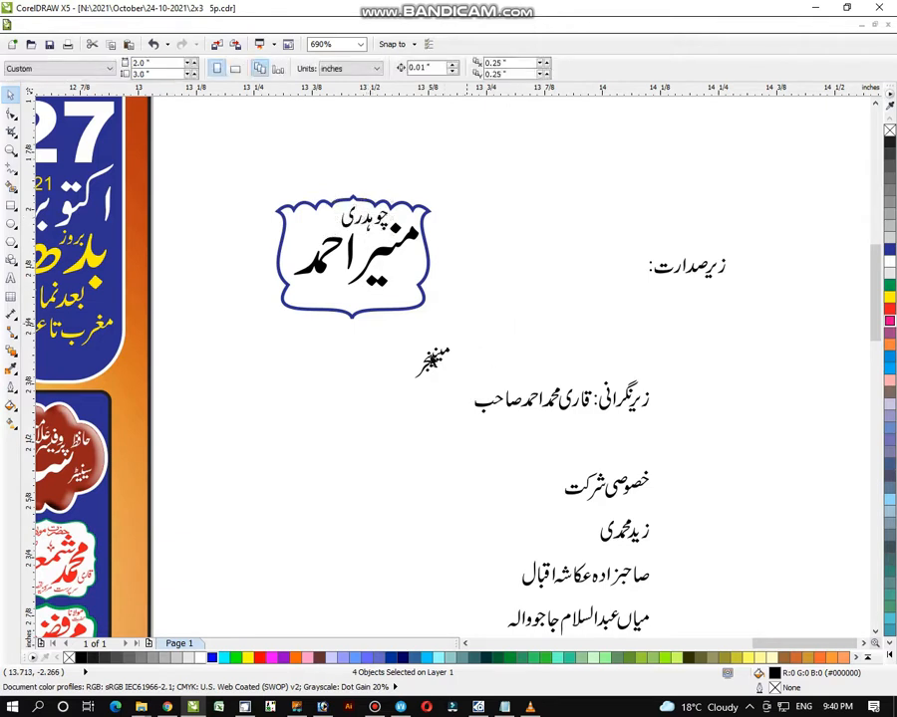
left_click_drag(472, 320, 374, 393)
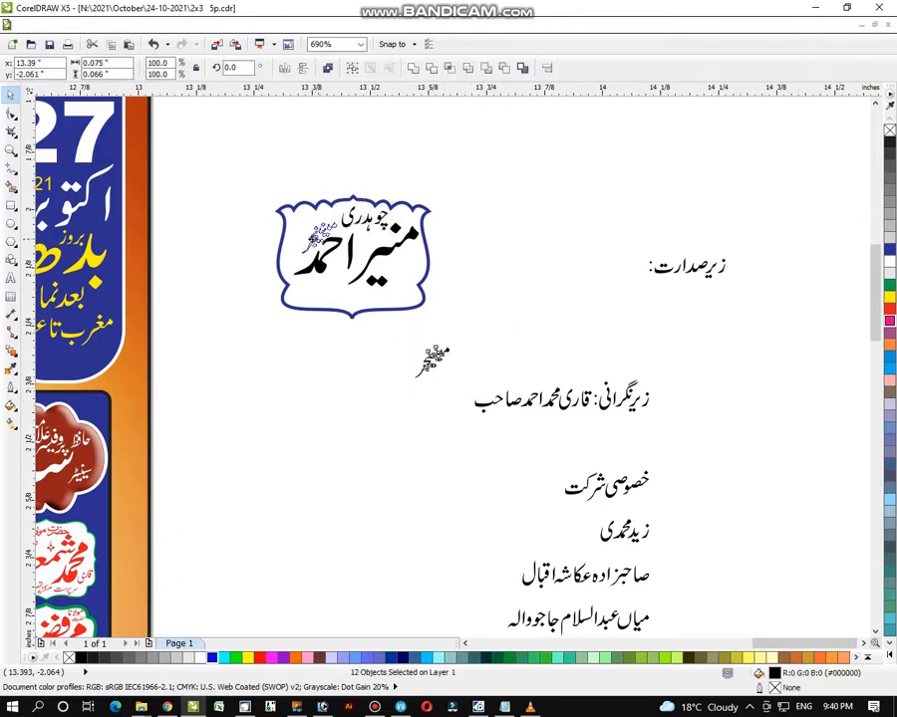
left_click_drag(431, 361, 310, 235)
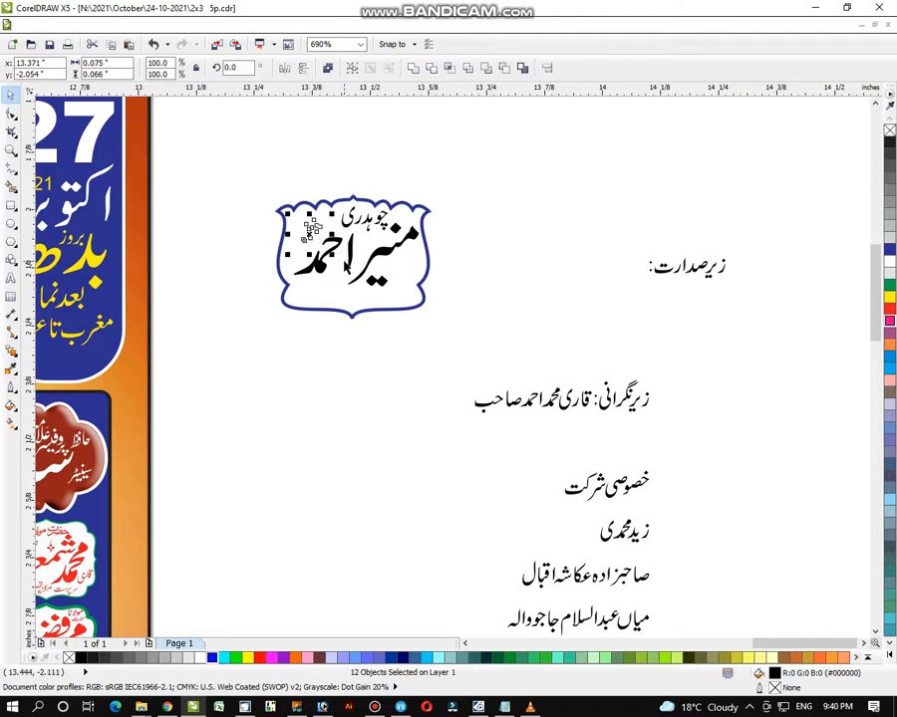
left_click_drag(290, 257, 281, 265)
- Colour all the badge text red and nudge it slightly lower
left_click(244, 173)
left_click_drag(250, 164, 479, 304)
left_click(891, 313)
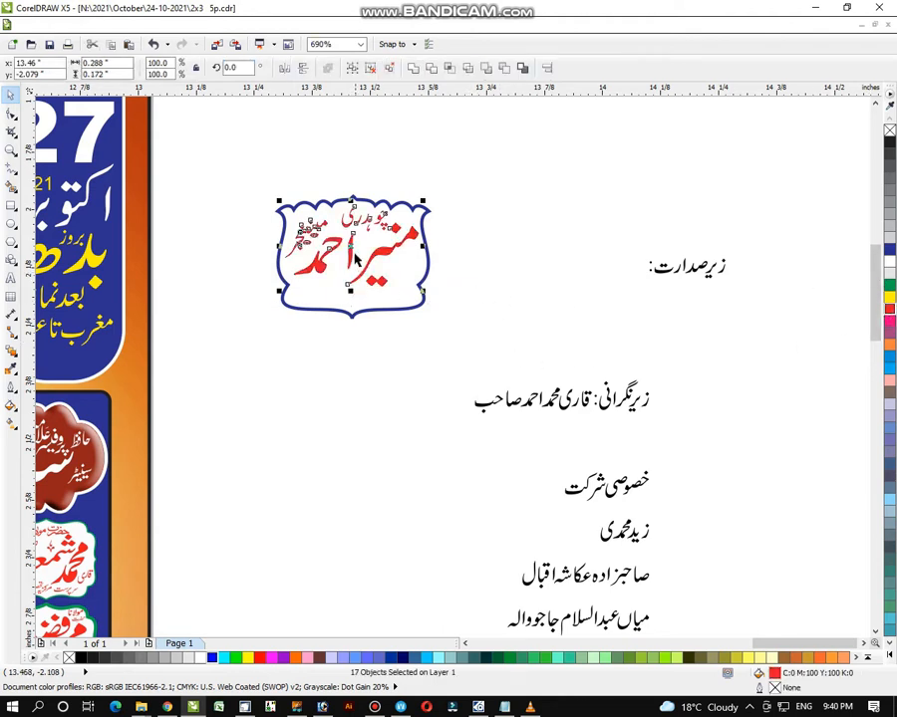
left_click_drag(350, 241, 350, 257)
left_click_drag(748, 222, 589, 318)
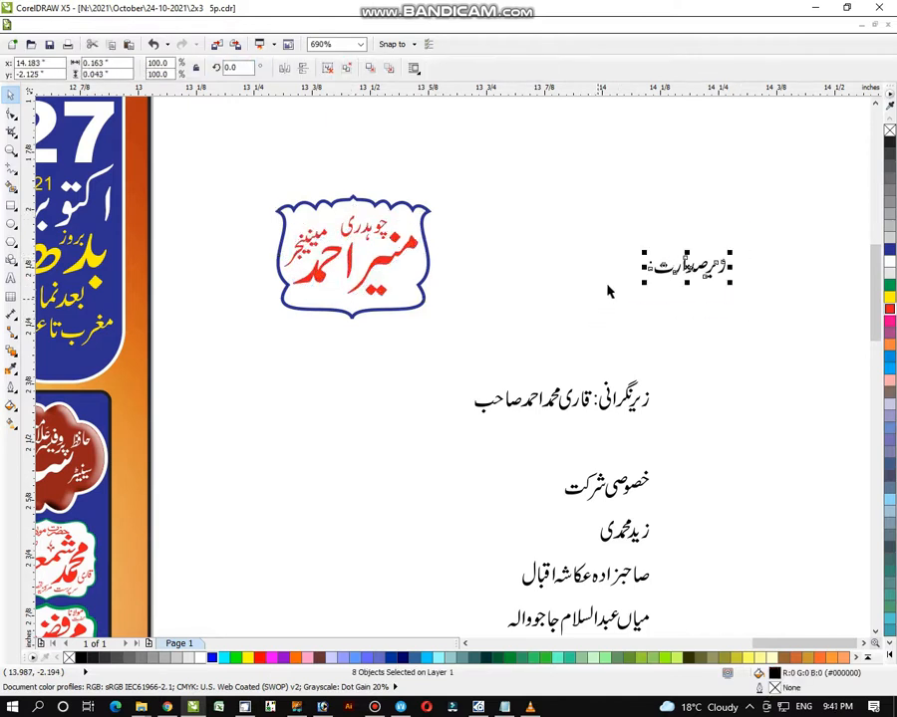
- Group the presiding heading's words into a single object
key("ctrl+g")
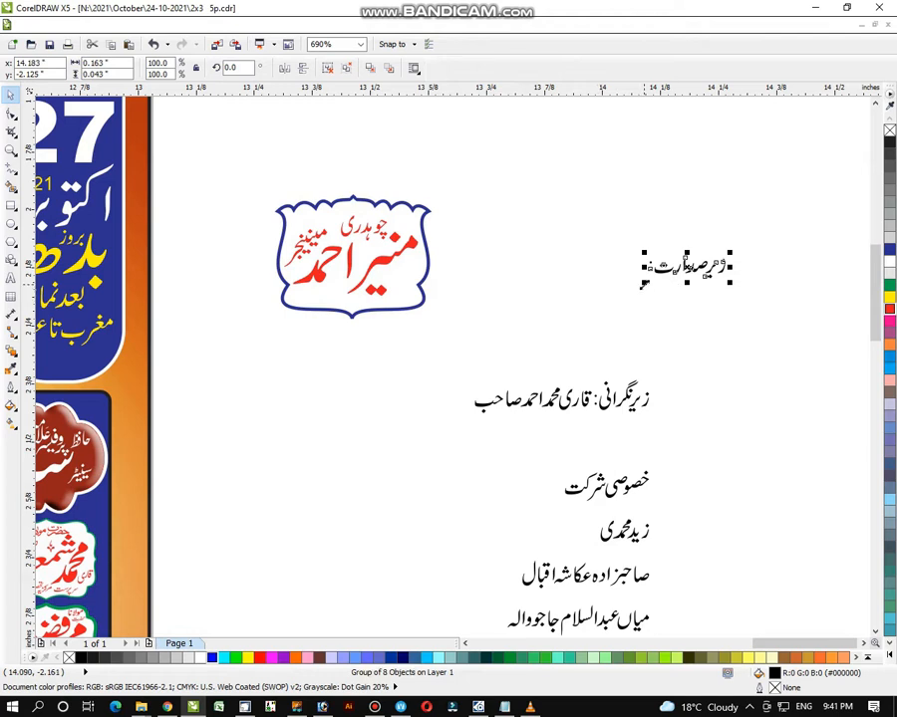
left_click(11, 150)
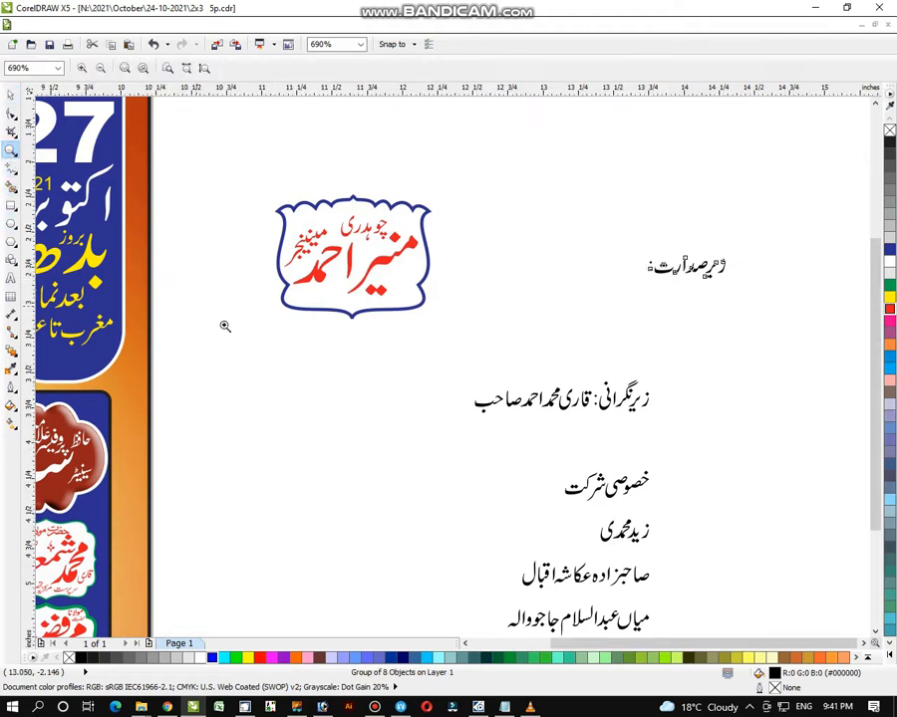
key("F4")
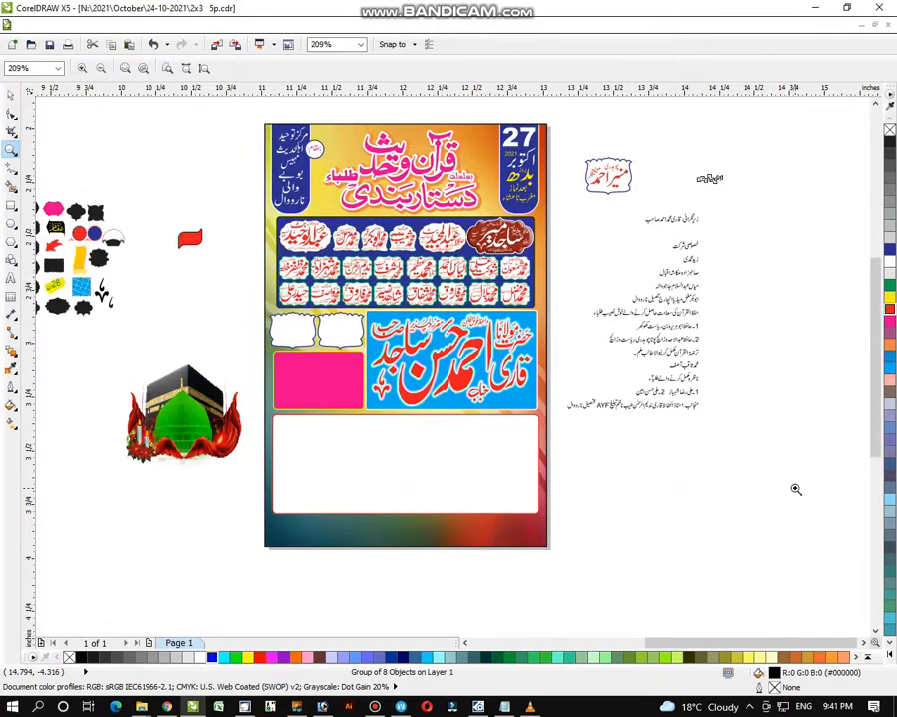
scroll(795, 489, "up", 1)
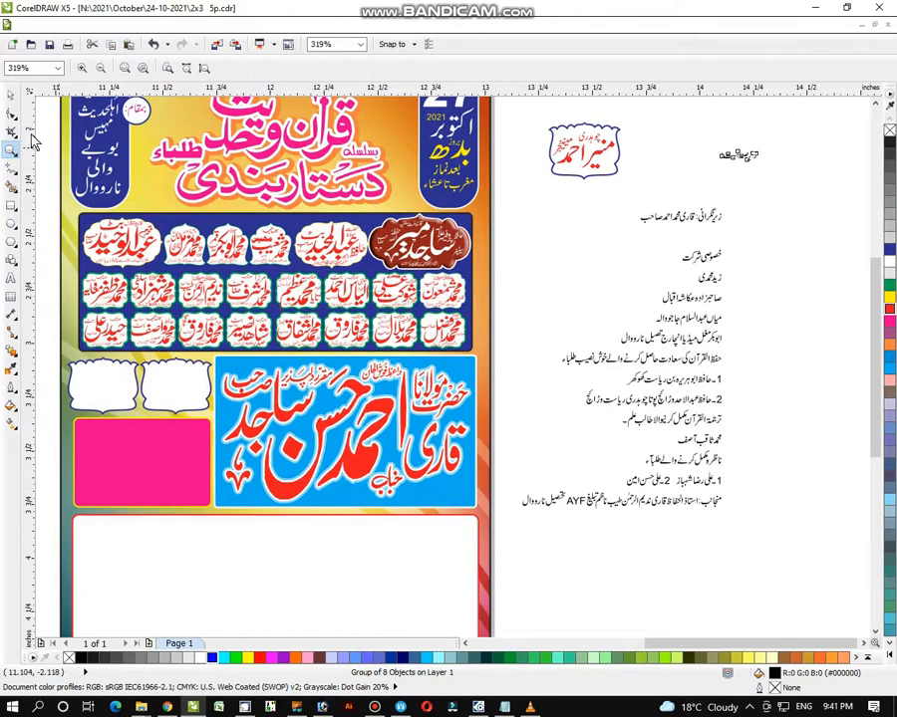
right_click(141, 207)
right_click(270, 268)
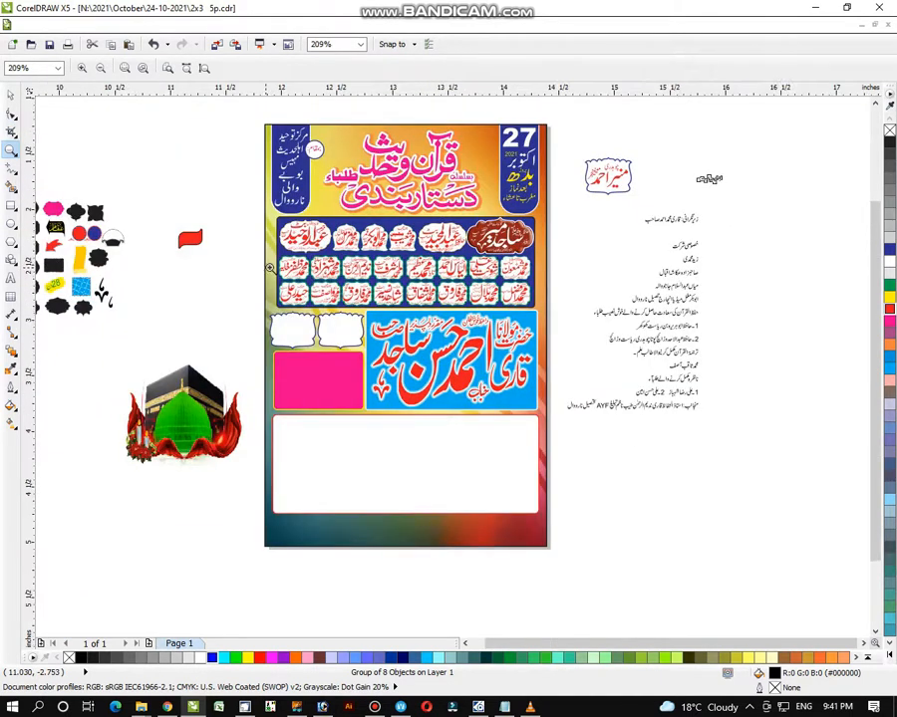
right_click(257, 294)
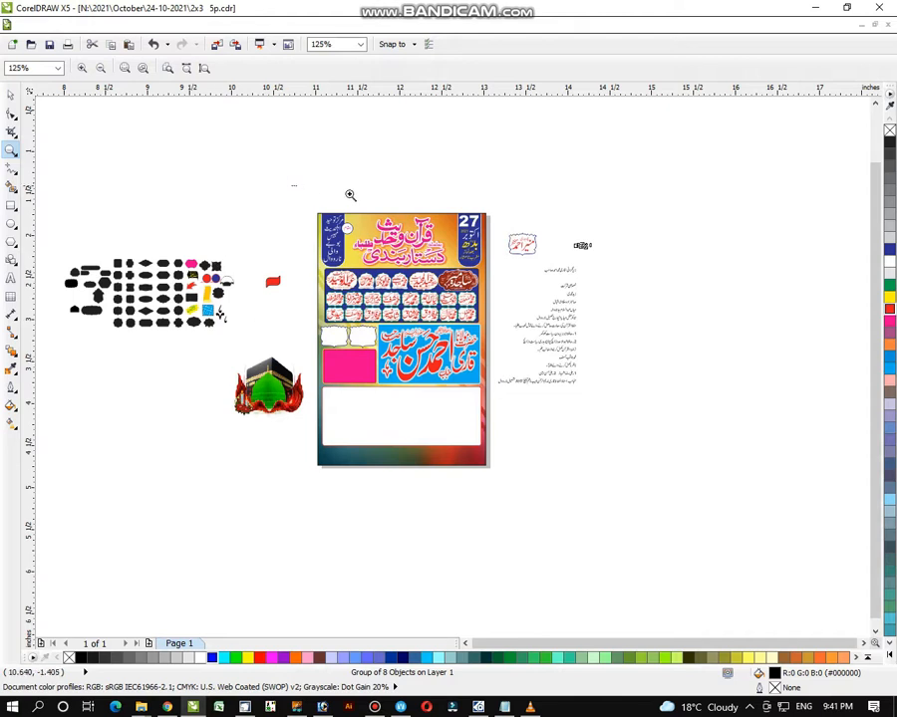
- Move an empty scalloped label shape to just below the red name badge
left_click_drag(350, 194, 563, 354)
left_click_drag(74, 199, 797, 439)
right_click(745, 425)
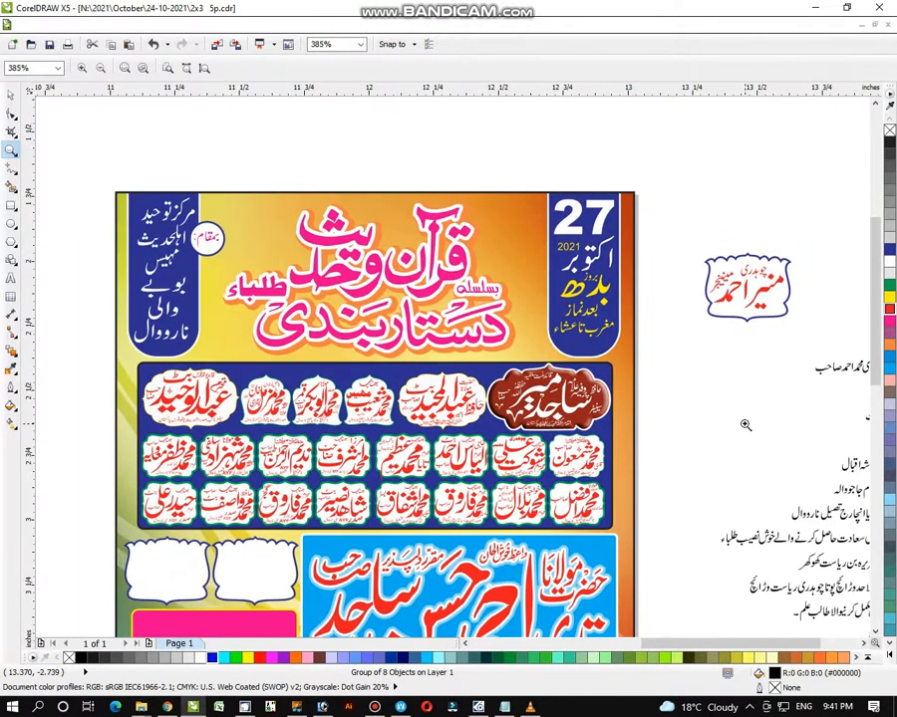
right_click(747, 391)
left_click_drag(434, 200, 622, 315)
left_click_drag(364, 224, 737, 528)
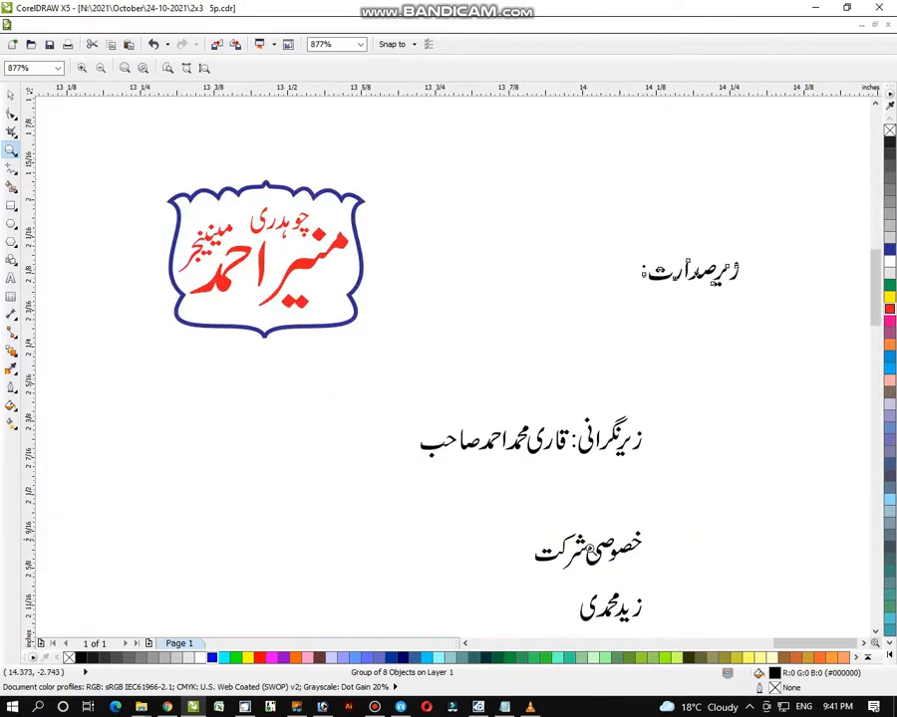
left_click(10, 98)
left_click(406, 178)
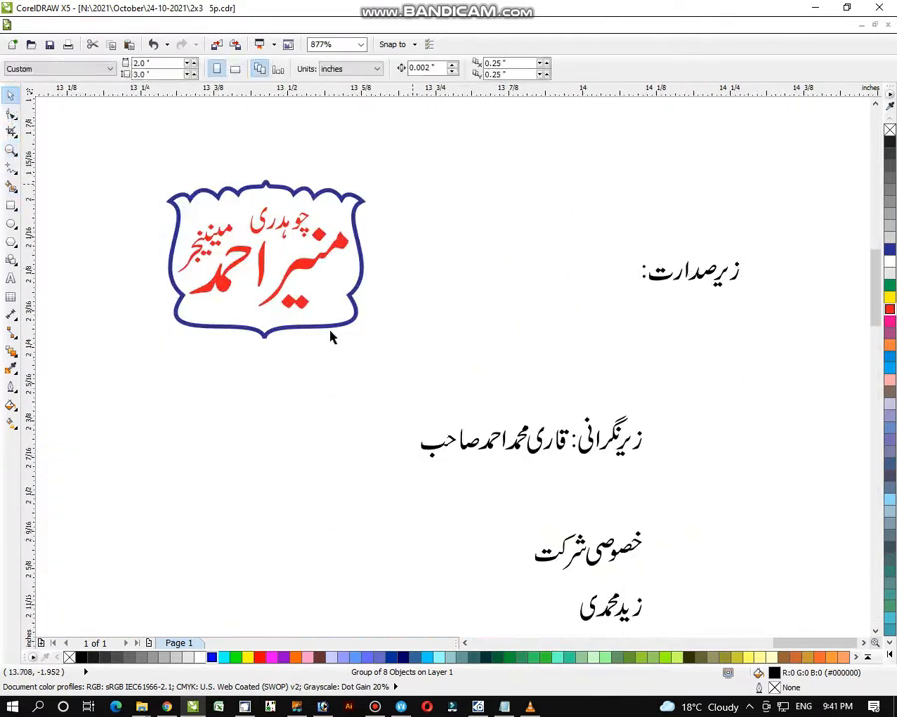
left_click_drag(330, 310, 286, 525)
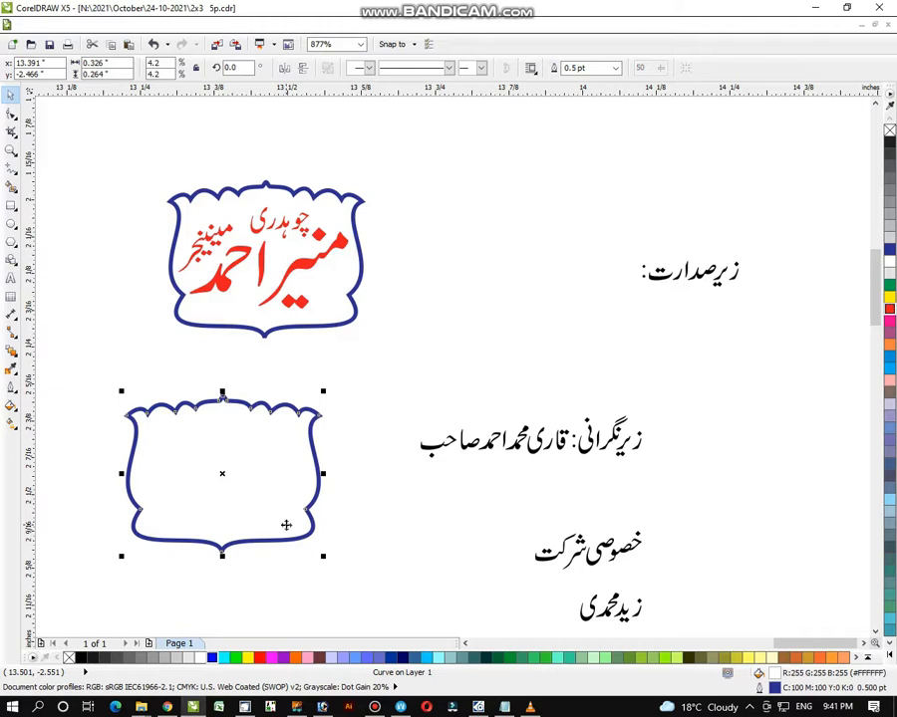
- Place the blue زیرصدارت: heading in the top badge and group the whole badge
left_click_drag(767, 217, 227, 209)
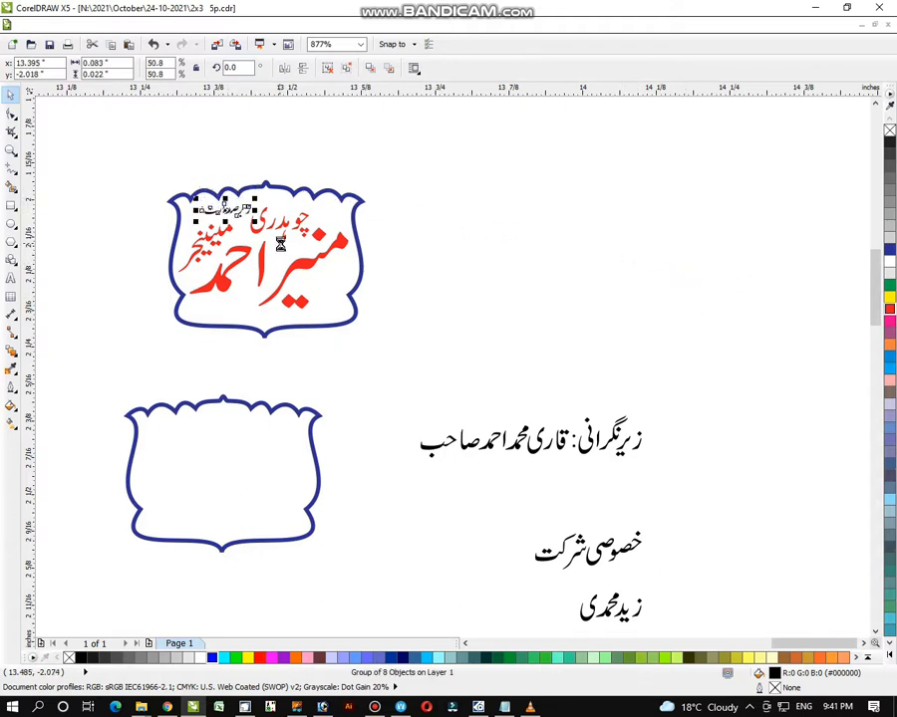
left_click(393, 197)
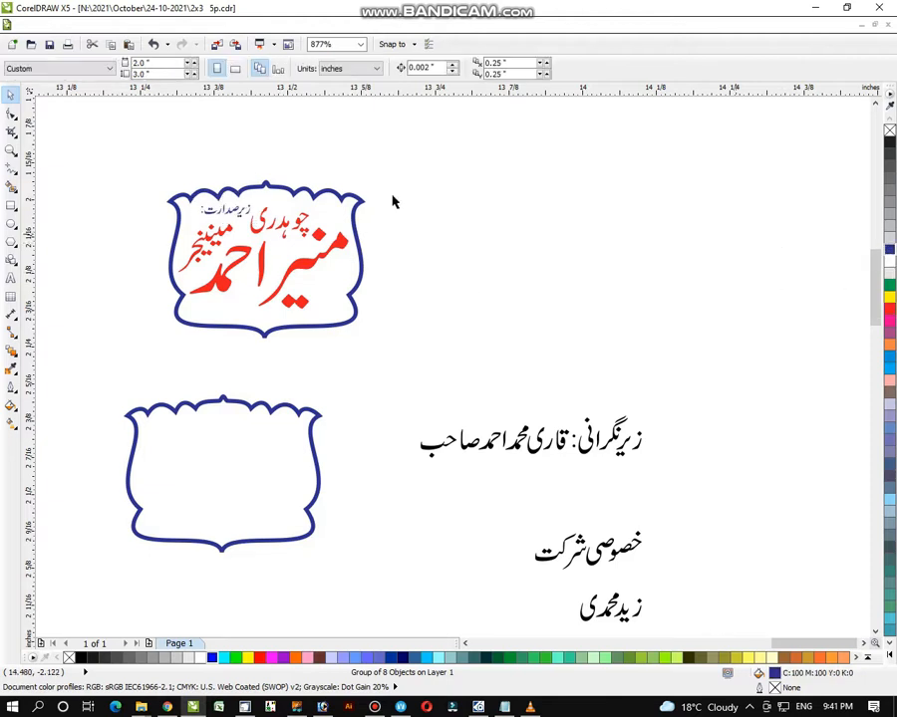
left_click_drag(130, 137, 398, 364)
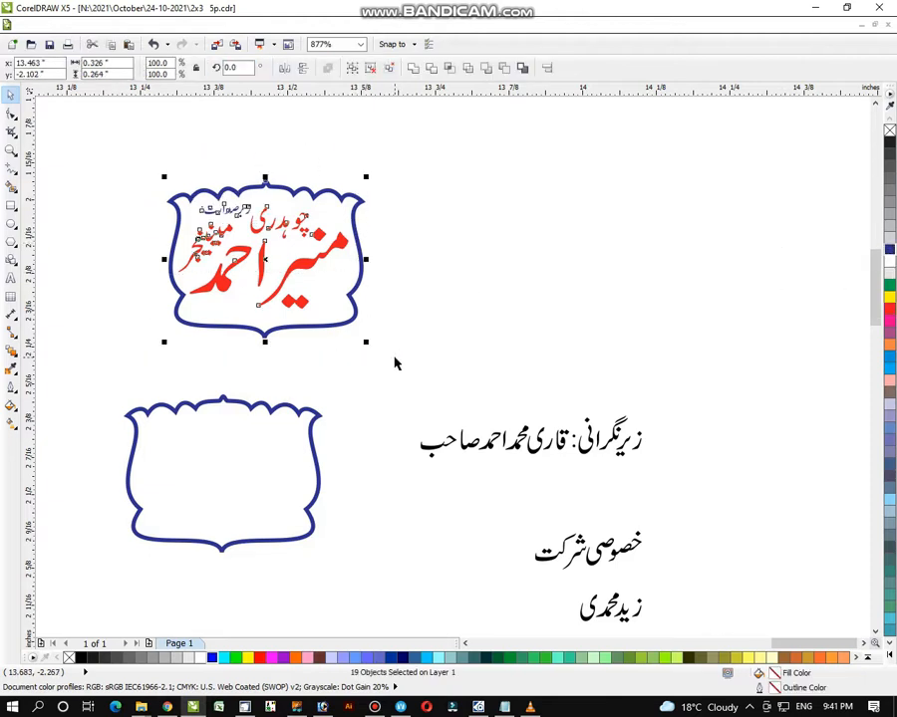
key("ctrl+g")
left_click(573, 408)
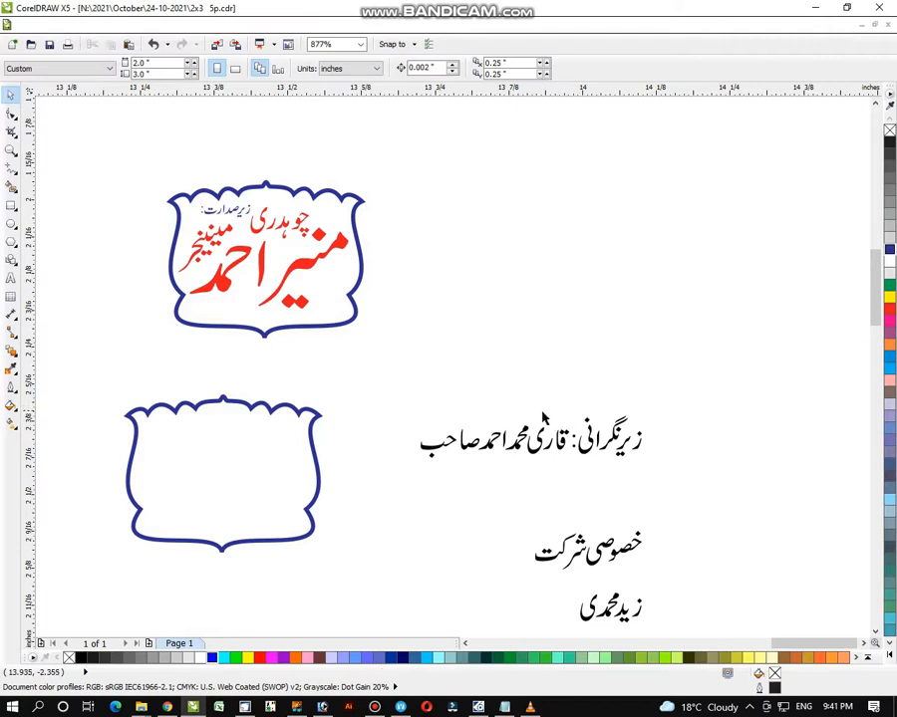
left_click_drag(539, 411, 464, 522)
left_click_drag(521, 426, 578, 366)
left_click_drag(489, 441, 226, 475)
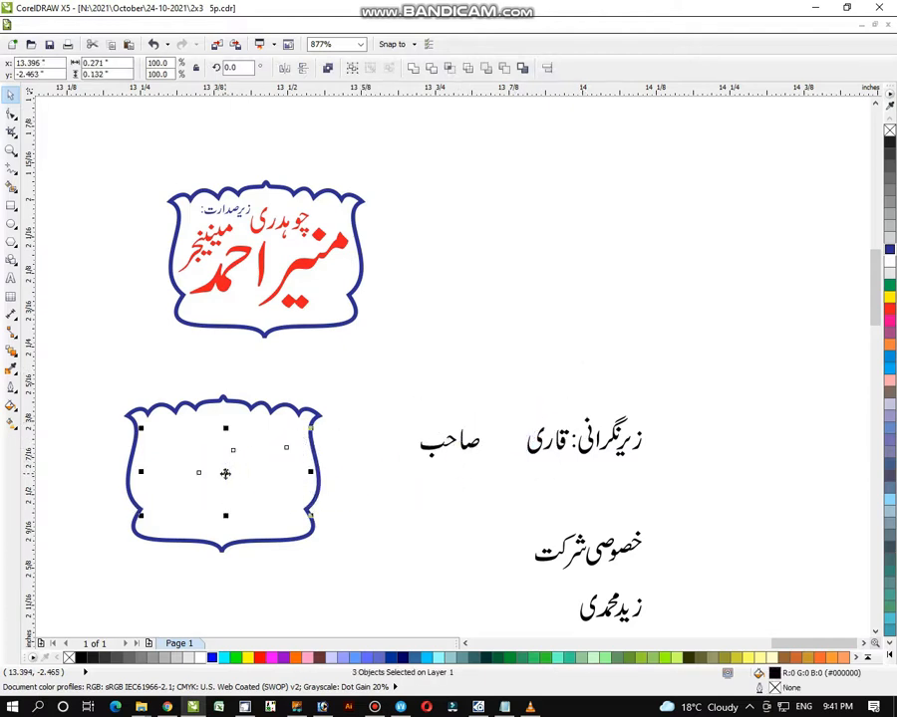
left_click(892, 312)
left_click(512, 394)
left_click_drag(480, 395, 221, 303)
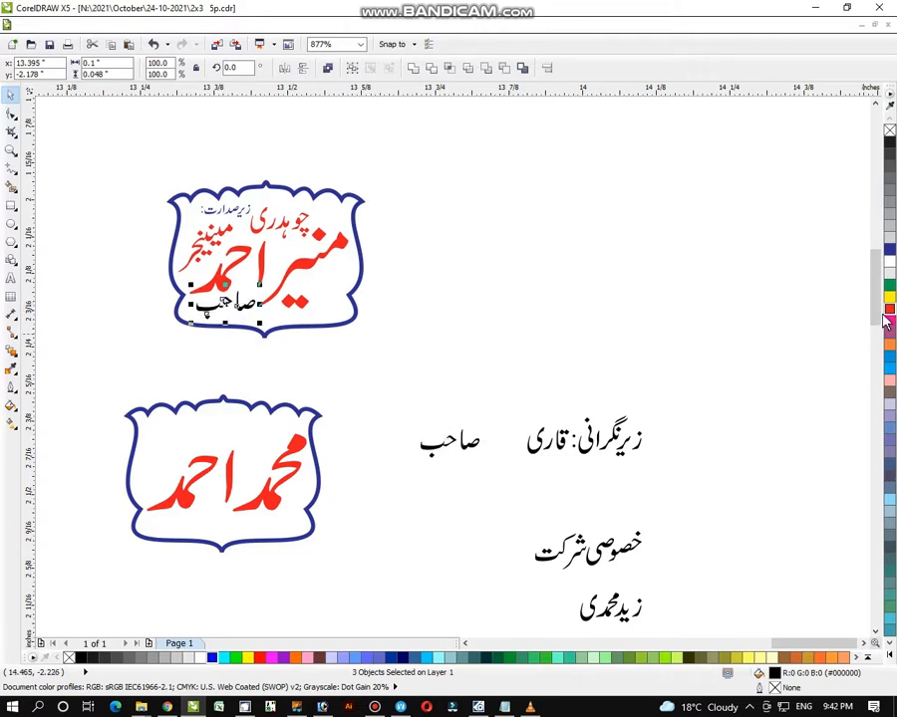
left_click(885, 317)
left_click(849, 310)
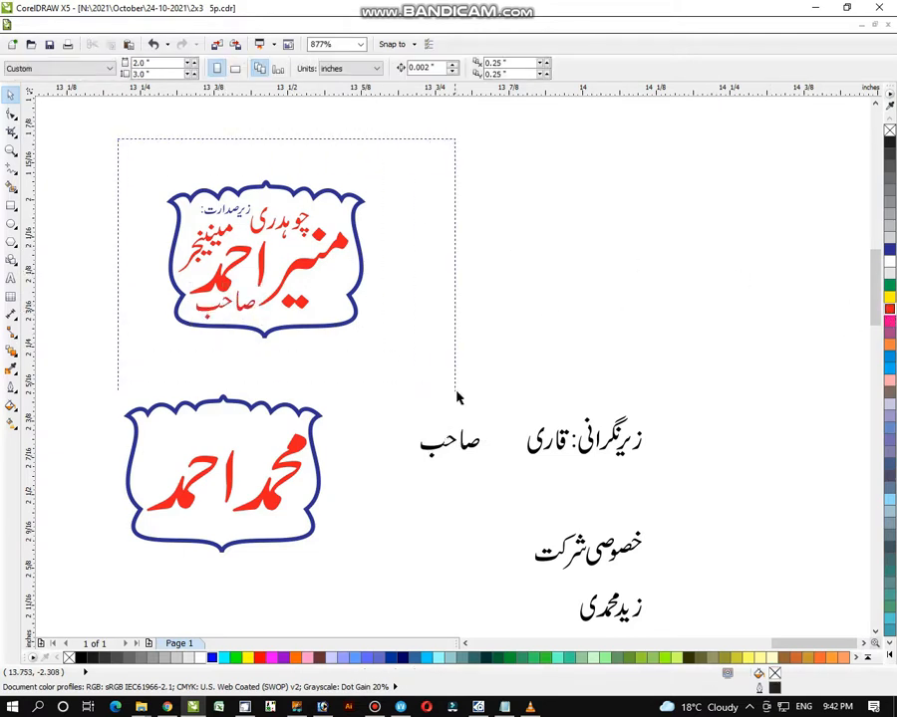
left_click_drag(457, 397, 457, 398)
key("ctrl+g")
left_click(641, 406)
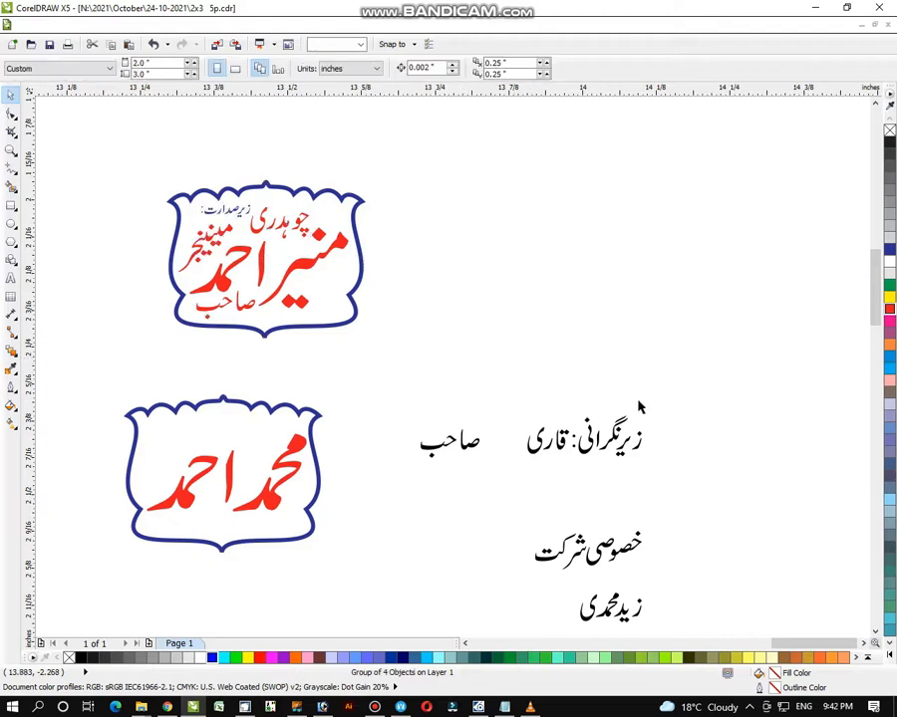
left_click_drag(690, 387, 576, 480)
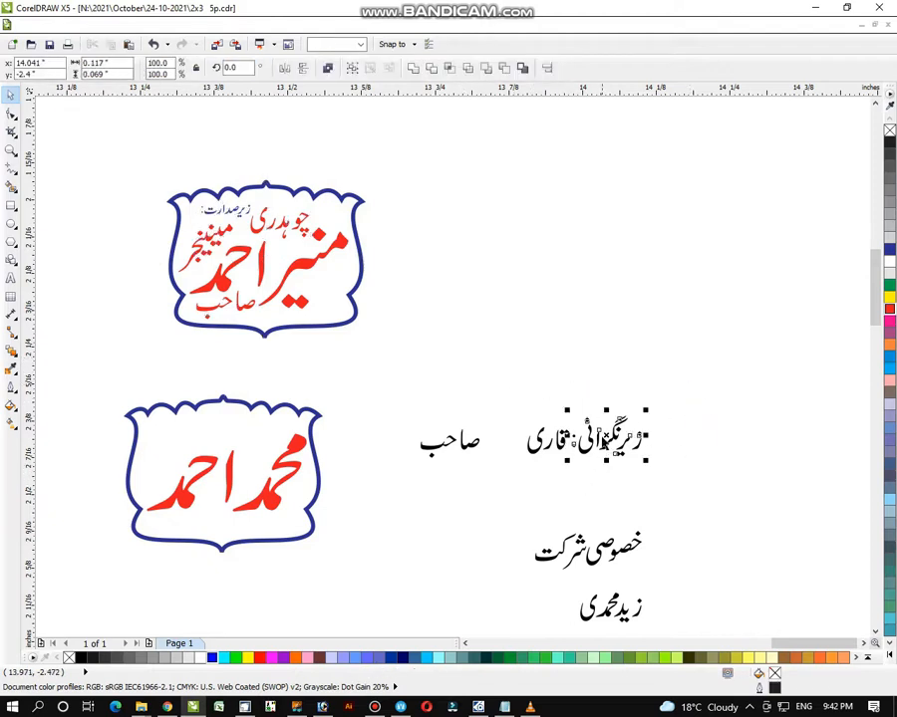
left_click_drag(603, 433, 283, 426)
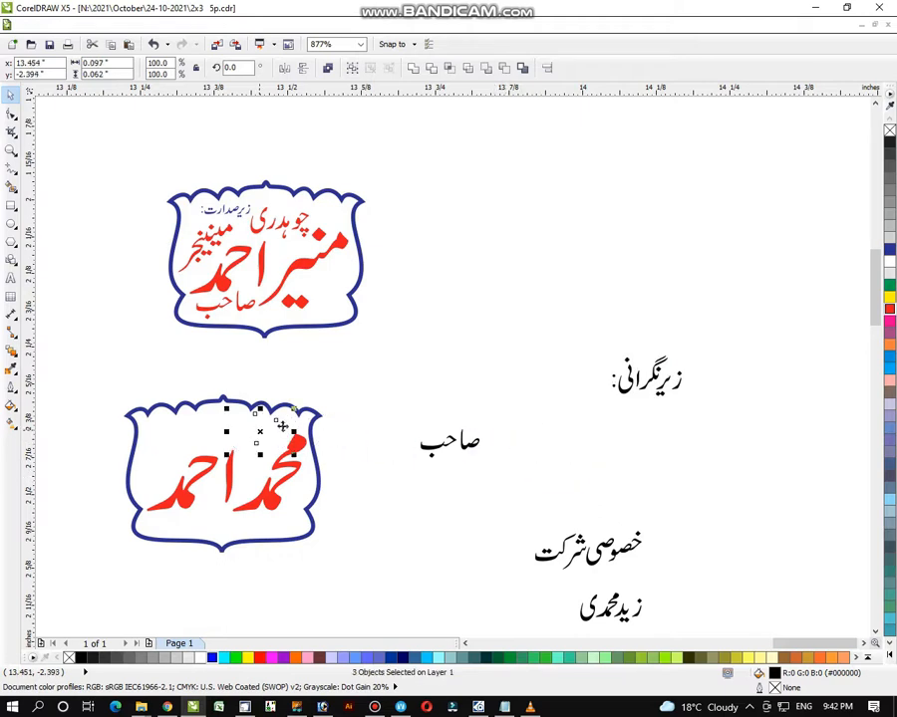
left_click_drag(289, 413, 286, 416)
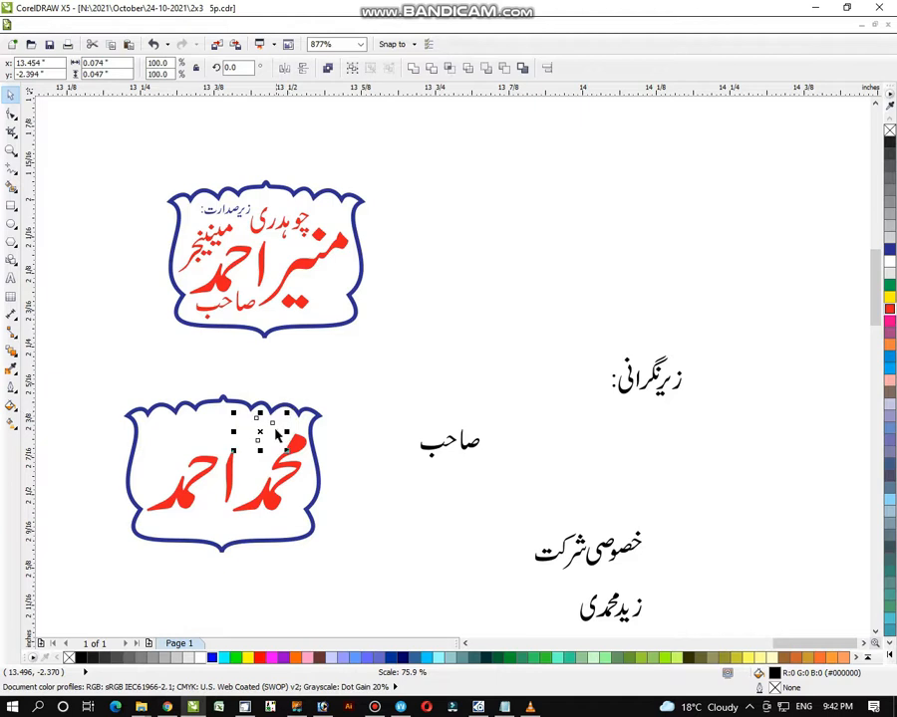
left_click(255, 433)
left_click_drag(310, 374, 231, 457)
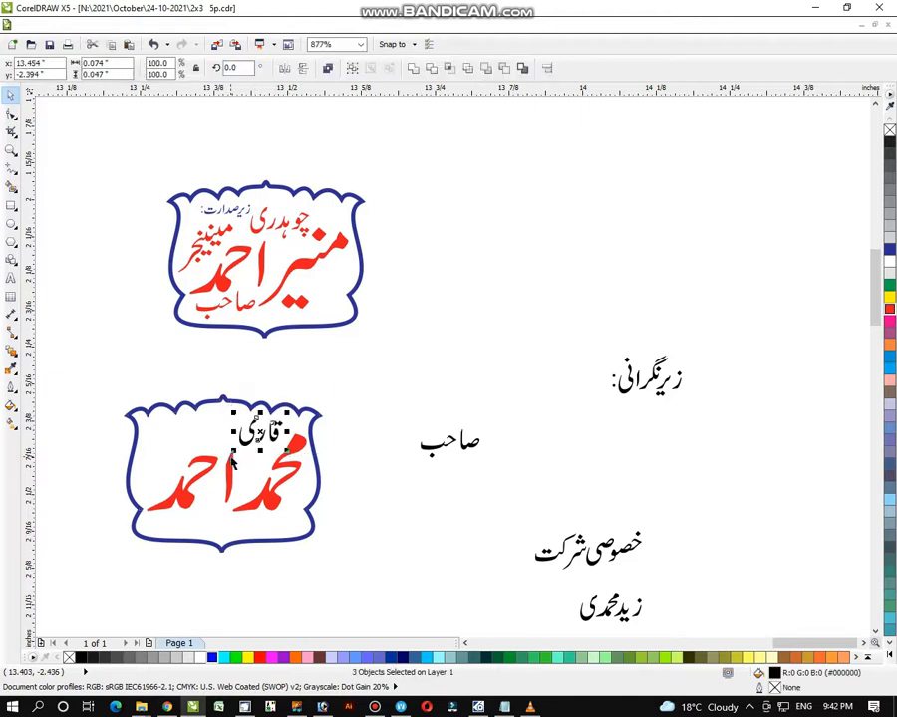
left_click_drag(258, 434, 251, 440)
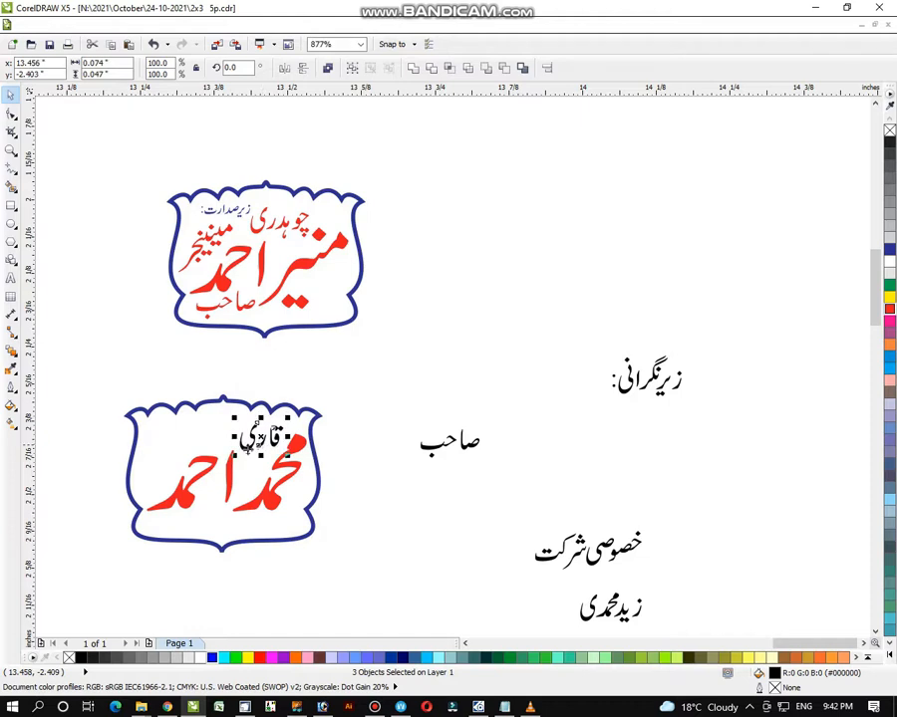
left_click(889, 311)
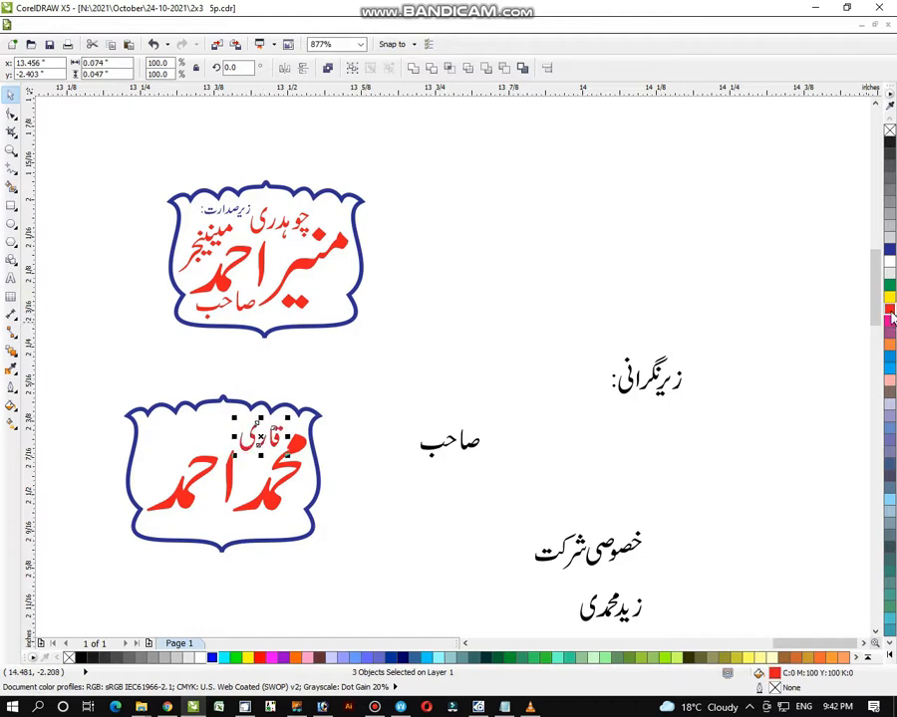
left_click(781, 337)
- Move the remaining صاحب into the lower badge's upper left
left_click_drag(379, 395, 508, 492)
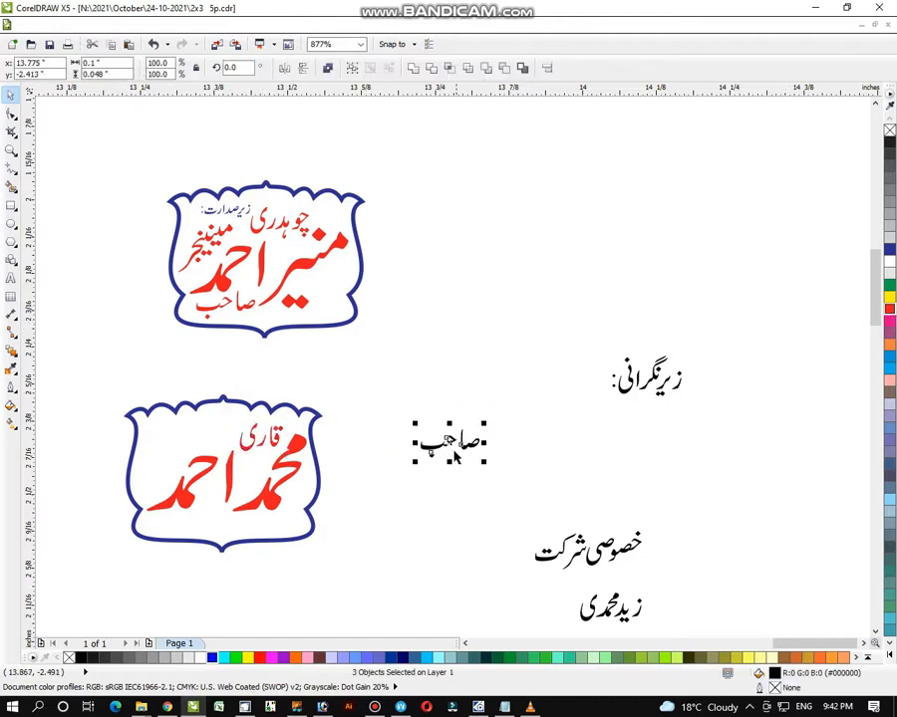
left_click_drag(448, 442, 172, 444)
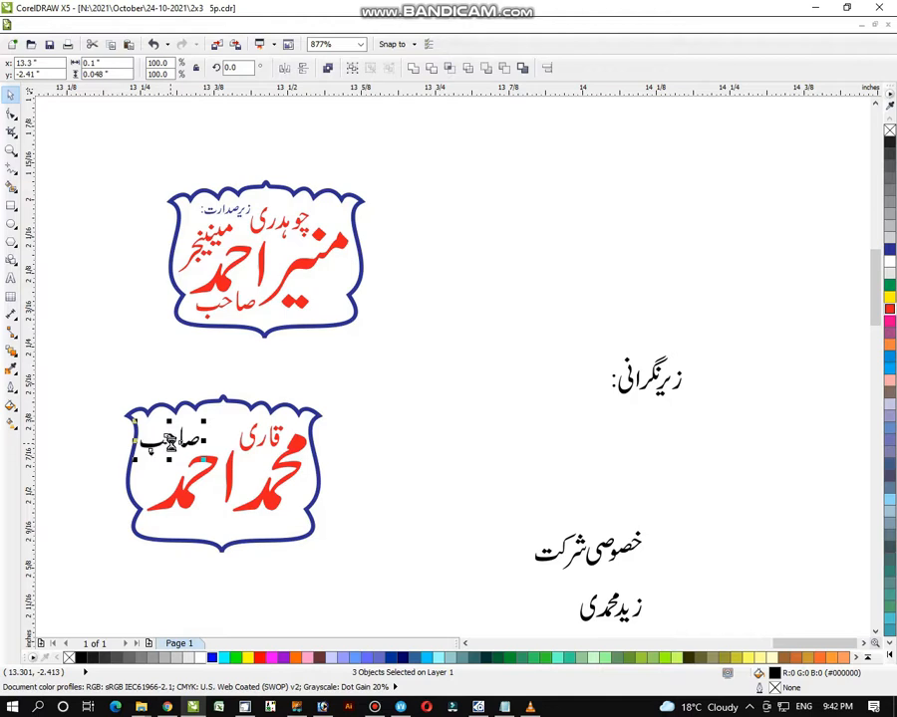
left_click(721, 341)
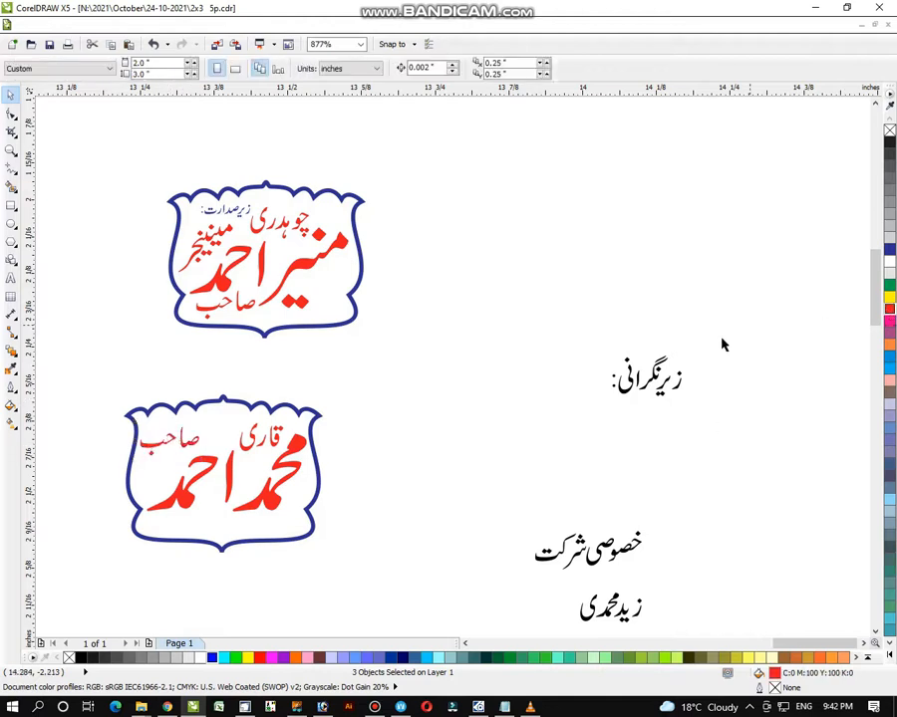
- Group زیرنگرانی:, shrink it to about 72% and set it atop the lower badge
left_click_drag(751, 325, 540, 474)
key("ctrl+g")
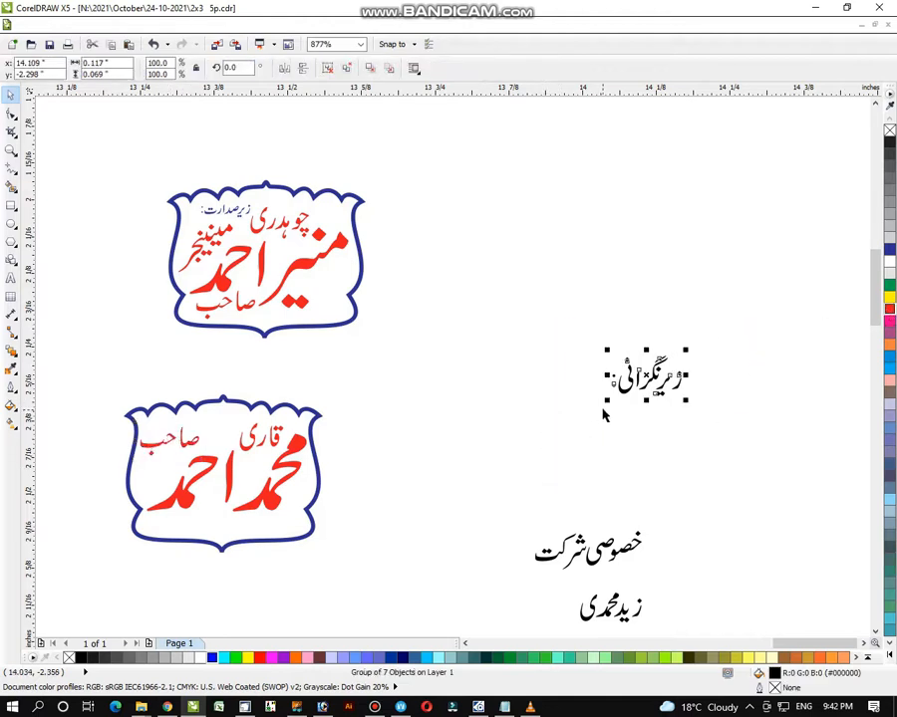
left_click_drag(607, 403, 223, 422)
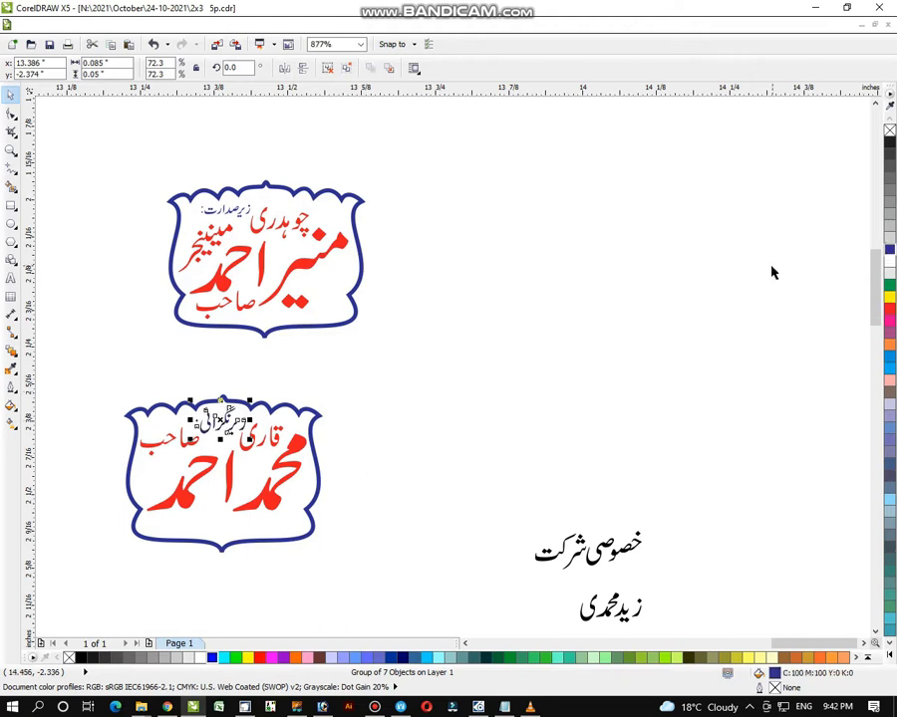
left_click(689, 351)
left_click_drag(93, 361, 352, 584)
left_click_drag(131, 145, 379, 350)
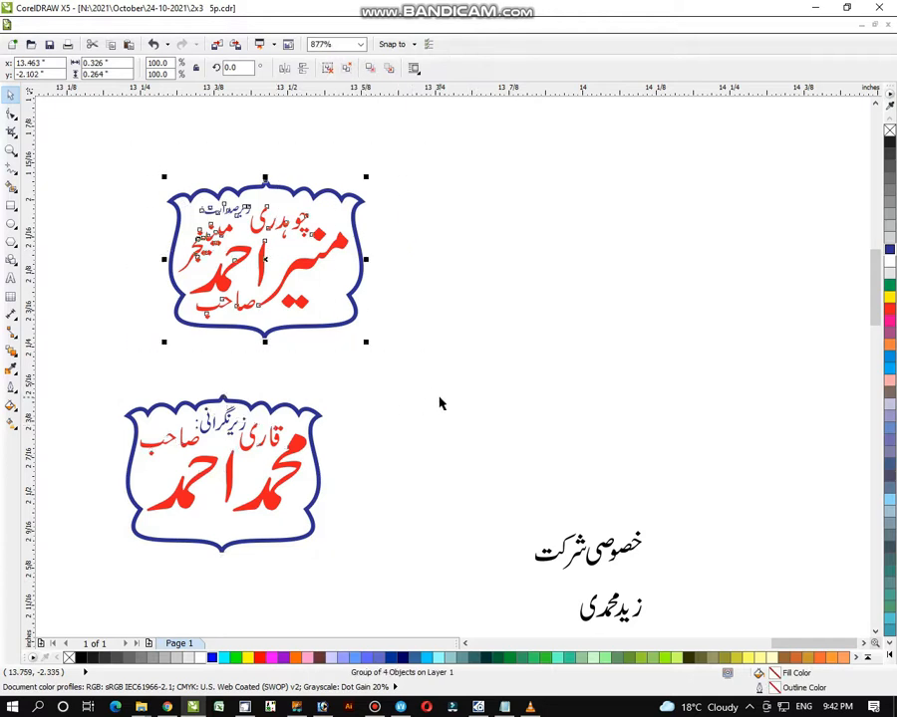
left_click(440, 403)
- Centre the upper name badge in the poster's right empty cloud shape
scroll(86, 198, "down", 5)
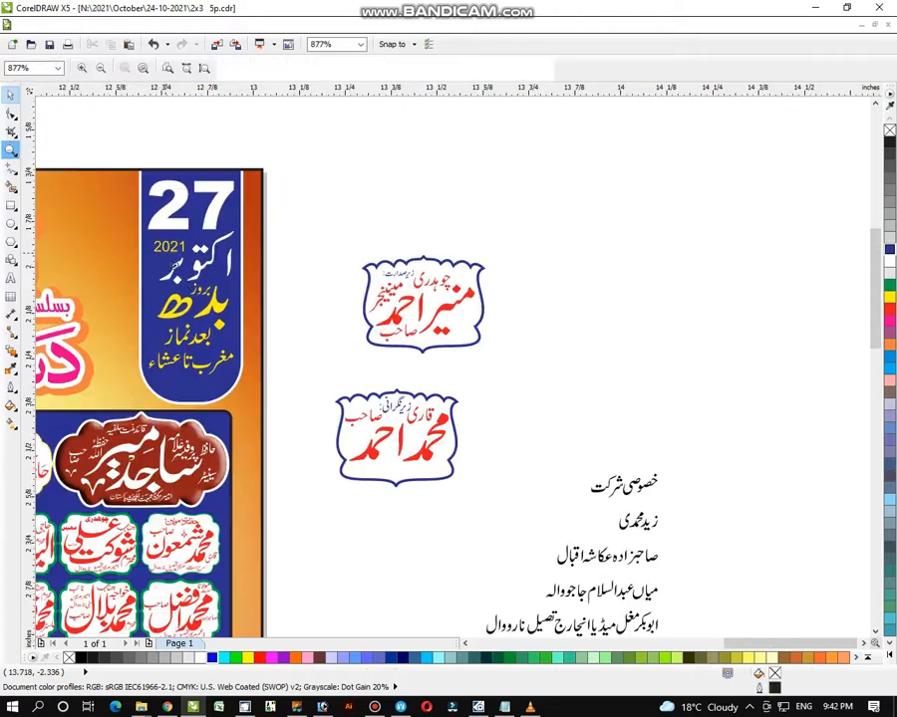
left_click_drag(288, 156, 628, 455)
mouse_move(106, 138)
left_mouse_down()
mouse_move(638, 523)
mouse_move(674, 572)
left_mouse_up()
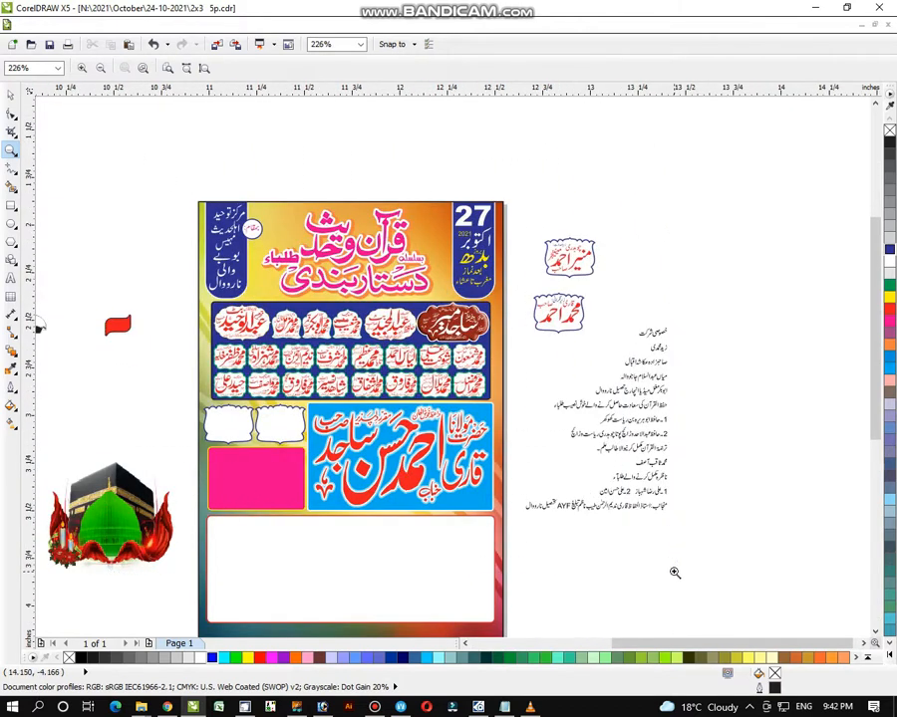
left_click(9, 95)
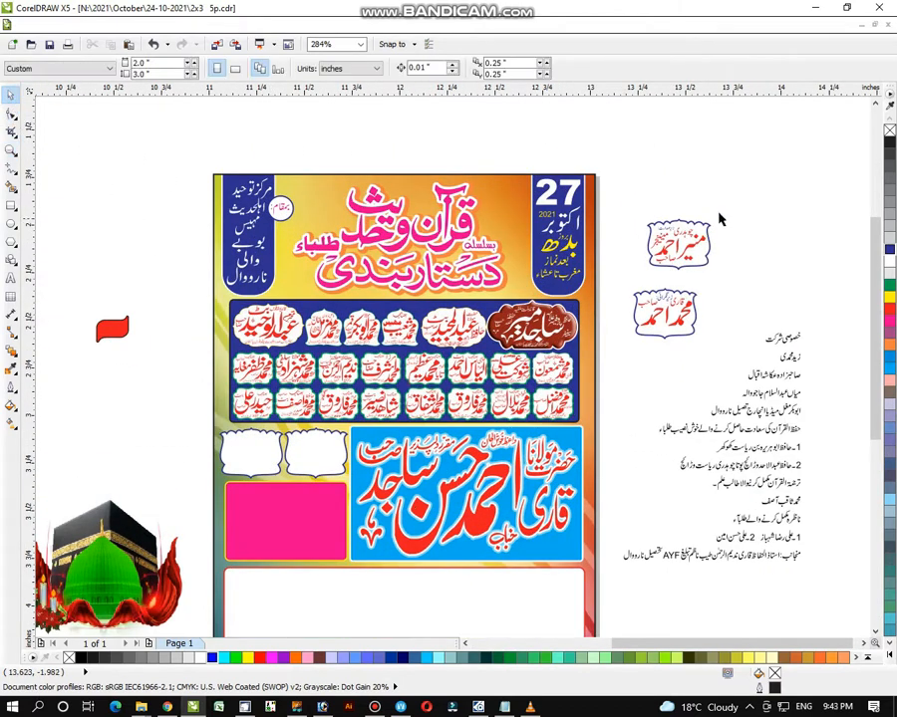
left_click(677, 242)
left_click(320, 439, "shift")
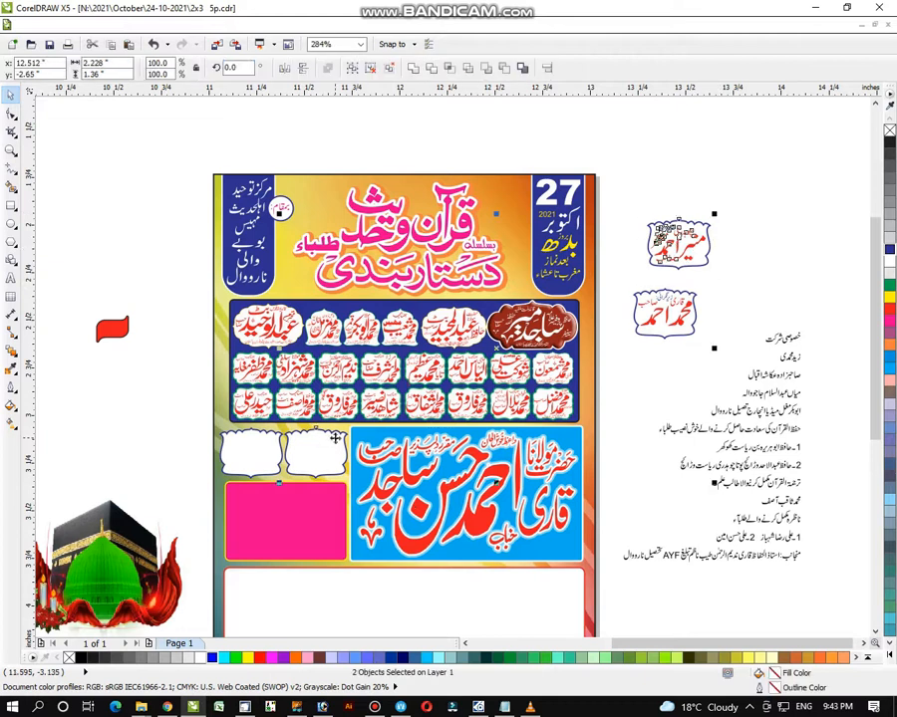
key("e")
key("c")
left_click(664, 324)
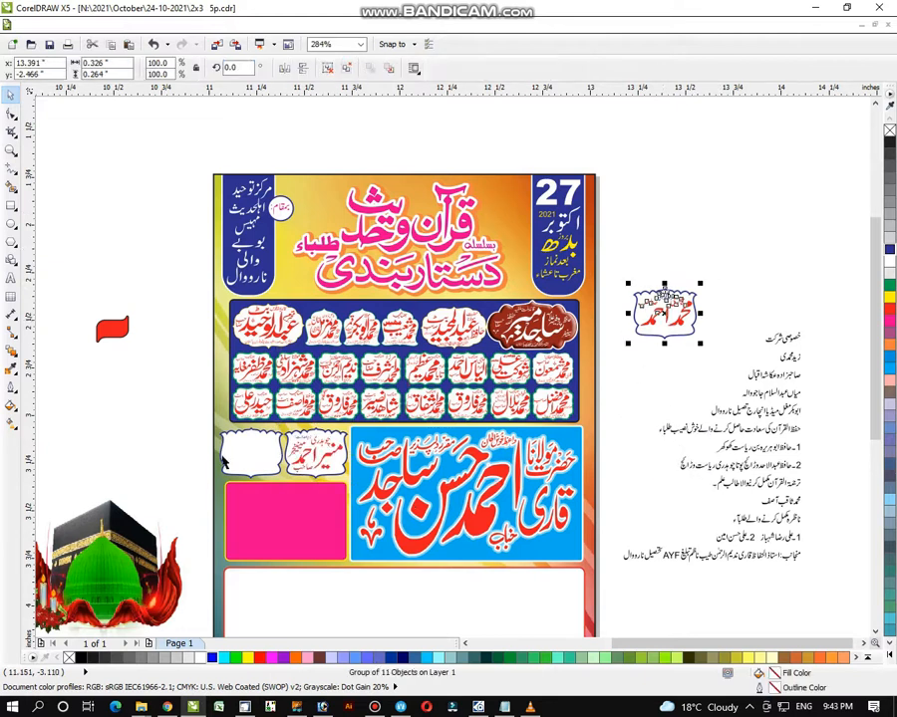
left_click(250, 456, "shift")
key("e")
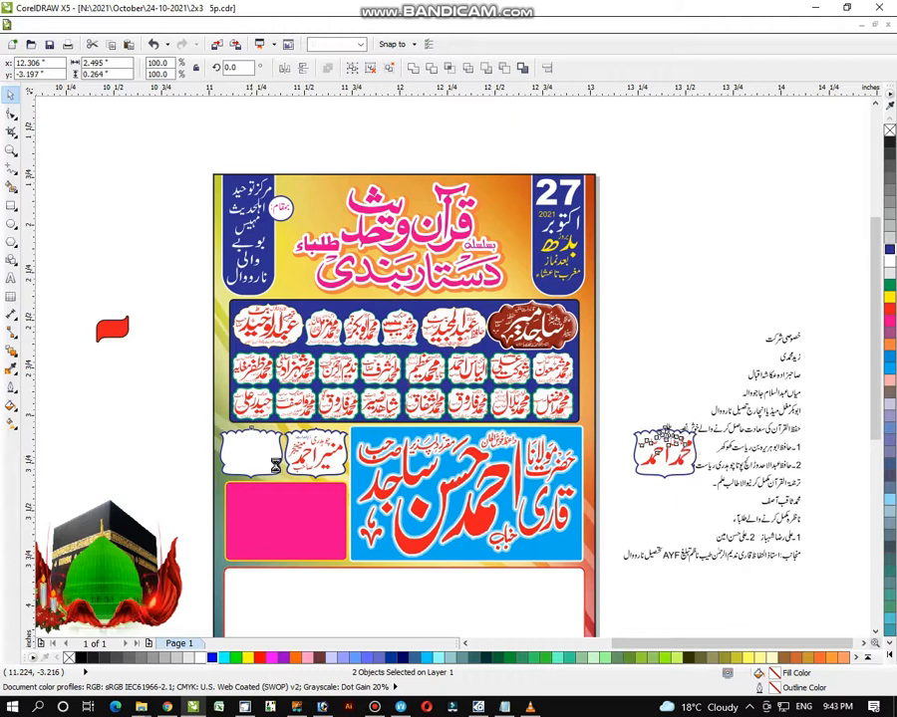
key("c")
left_click(617, 342)
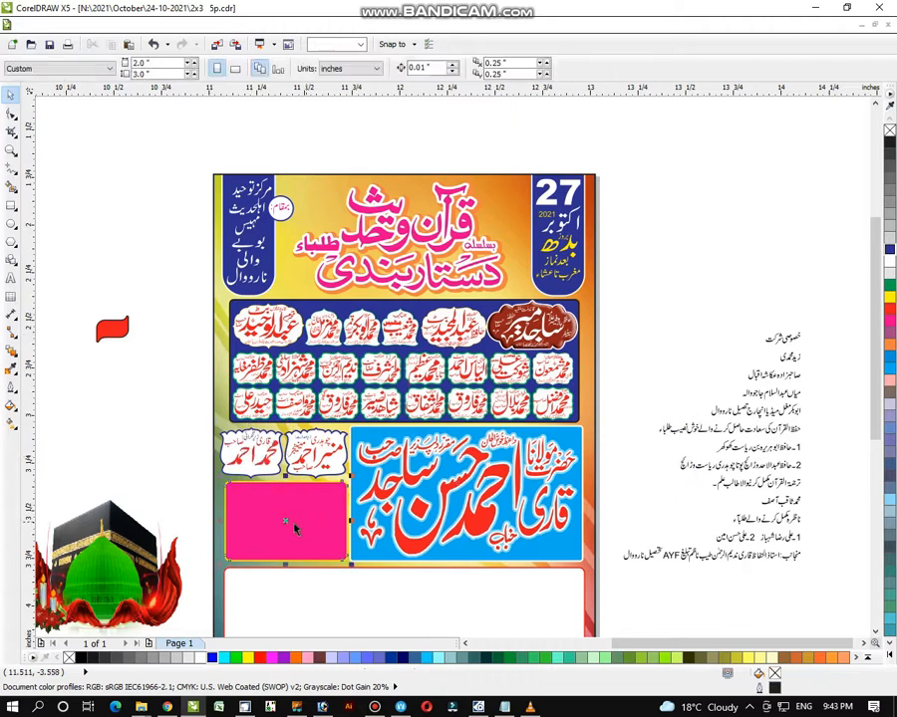
left_click_drag(293, 528, 753, 243)
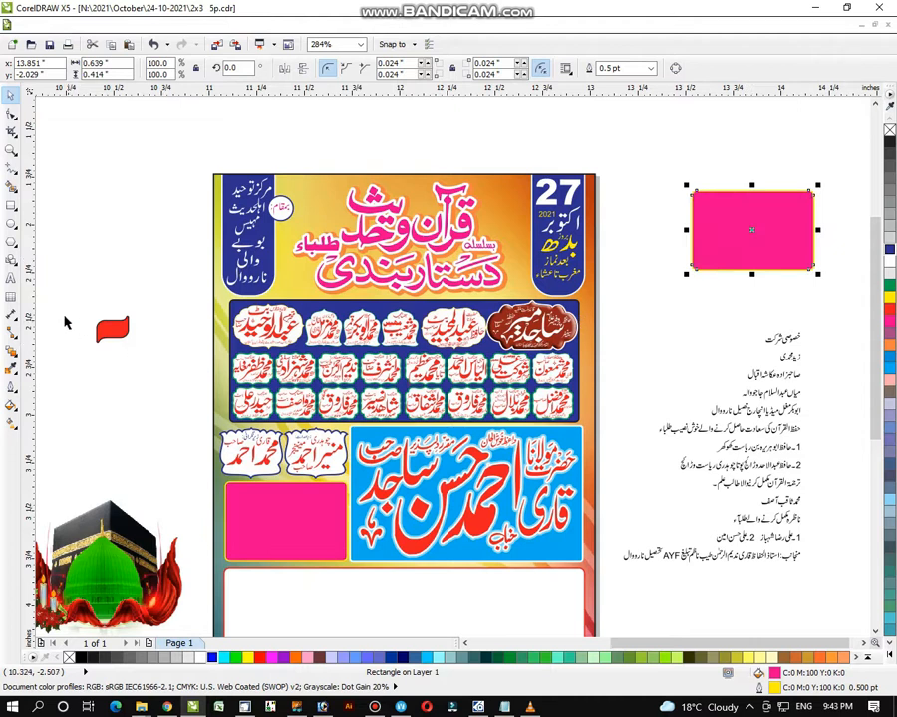
- Move the خصوصی شرکت heading up and to the right of the name list
left_click(11, 152)
left_click_drag(611, 145, 866, 498)
left_click_drag(252, 102, 704, 575)
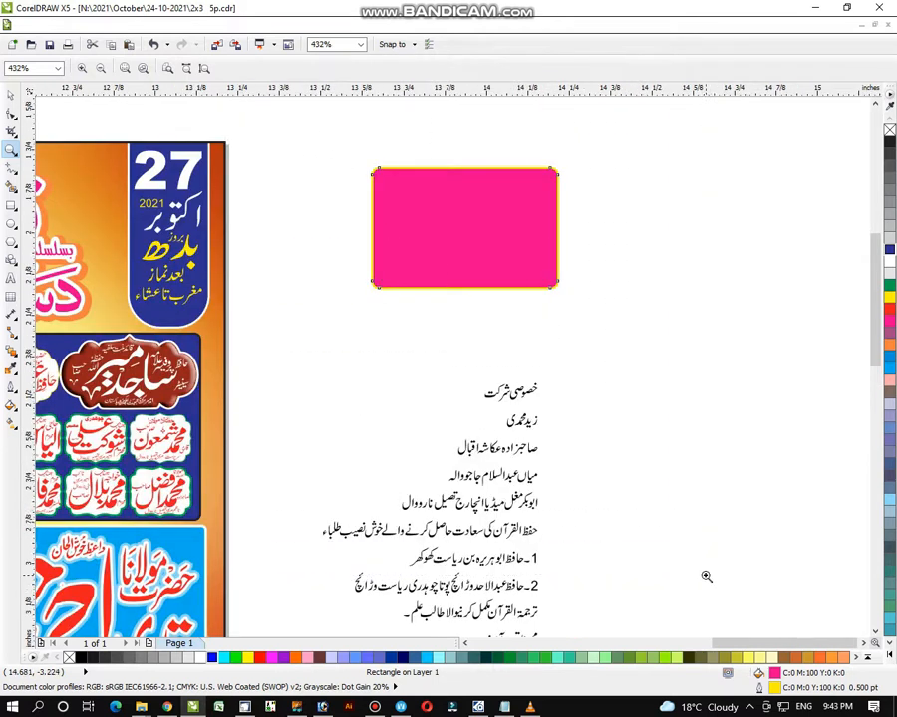
left_click_drag(230, 125, 719, 606)
left_click(12, 96)
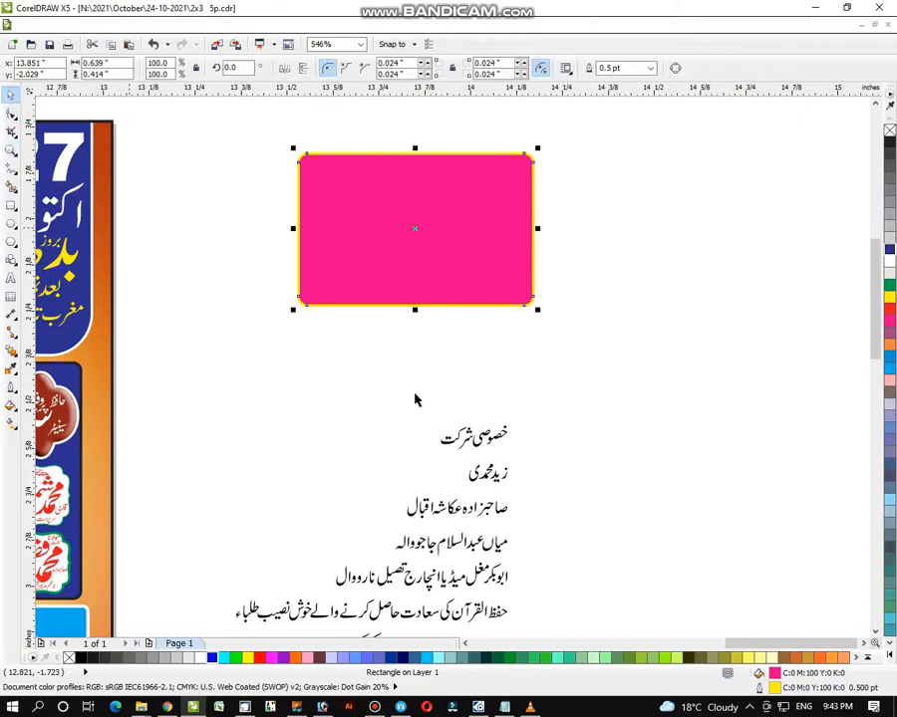
left_click(546, 384)
left_click_drag(546, 384, 431, 478)
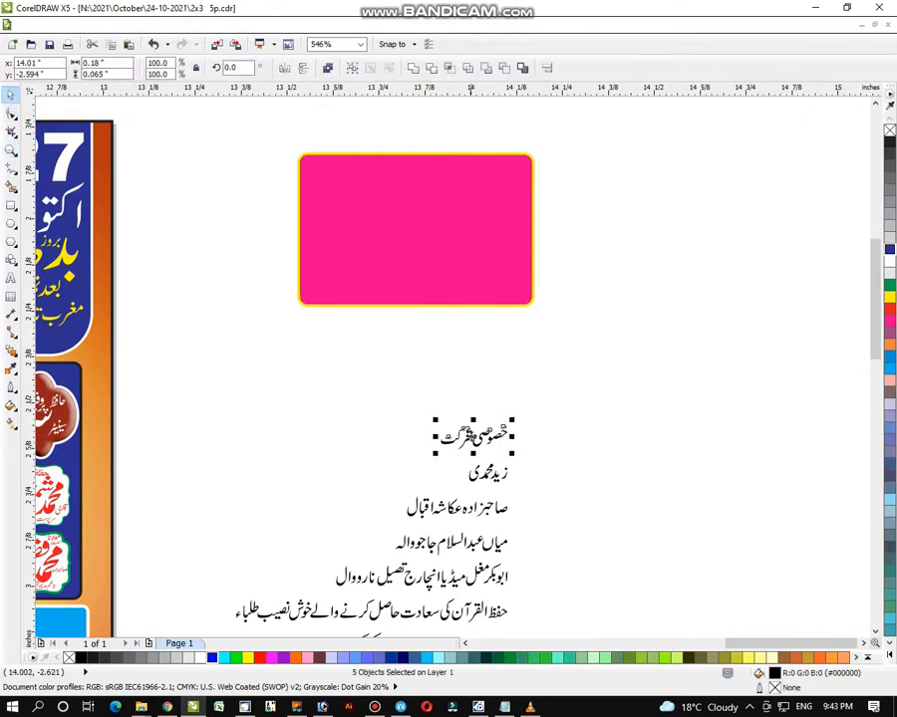
left_click_drag(471, 435, 585, 396)
left_click(515, 400)
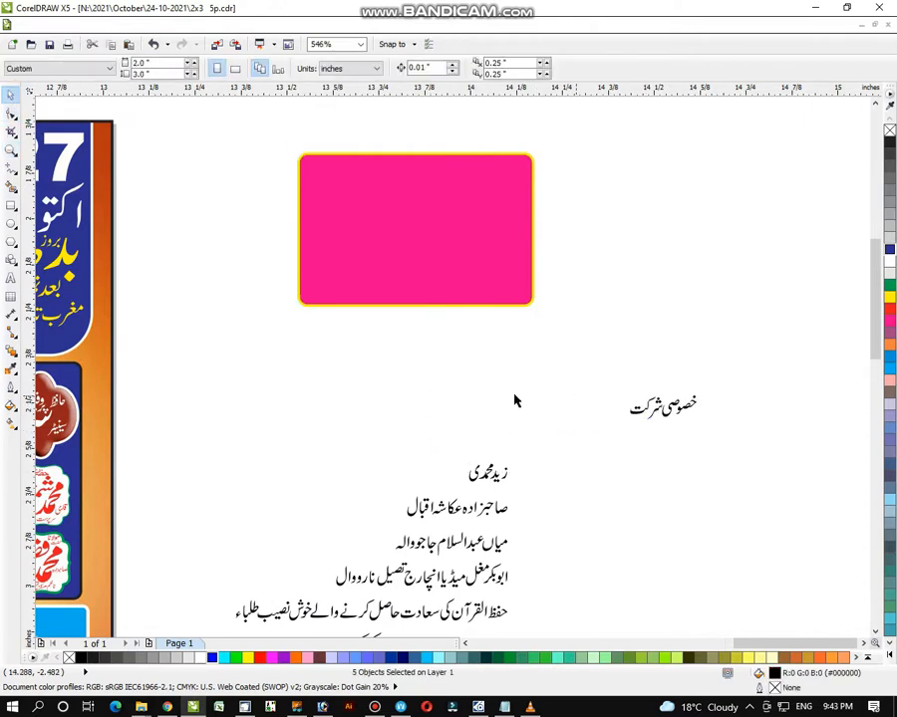
- Group the second name line into one object, cancelling an accidental Brightness dialog
left_click(474, 260)
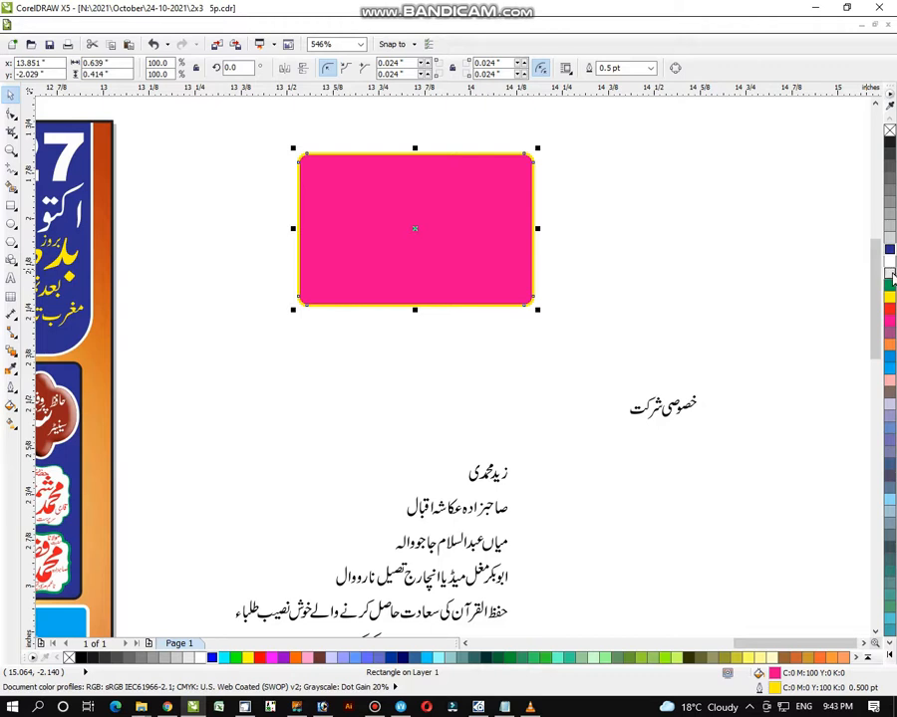
left_click_drag(530, 434, 438, 497)
left_click(530, 507)
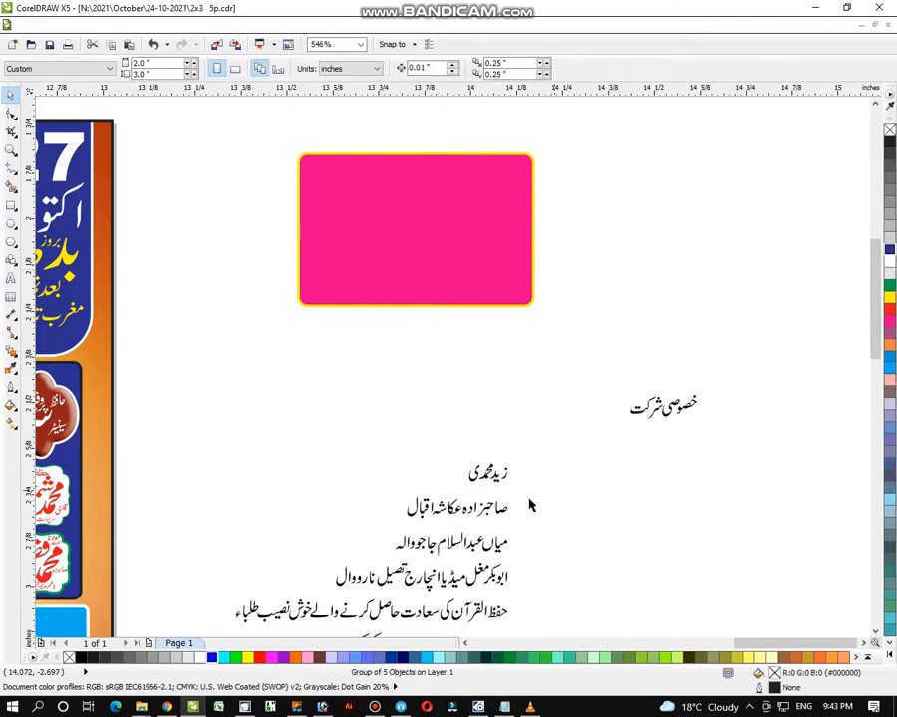
left_click_drag(518, 487, 516, 576)
key("ctrl+g")
left_click(516, 523)
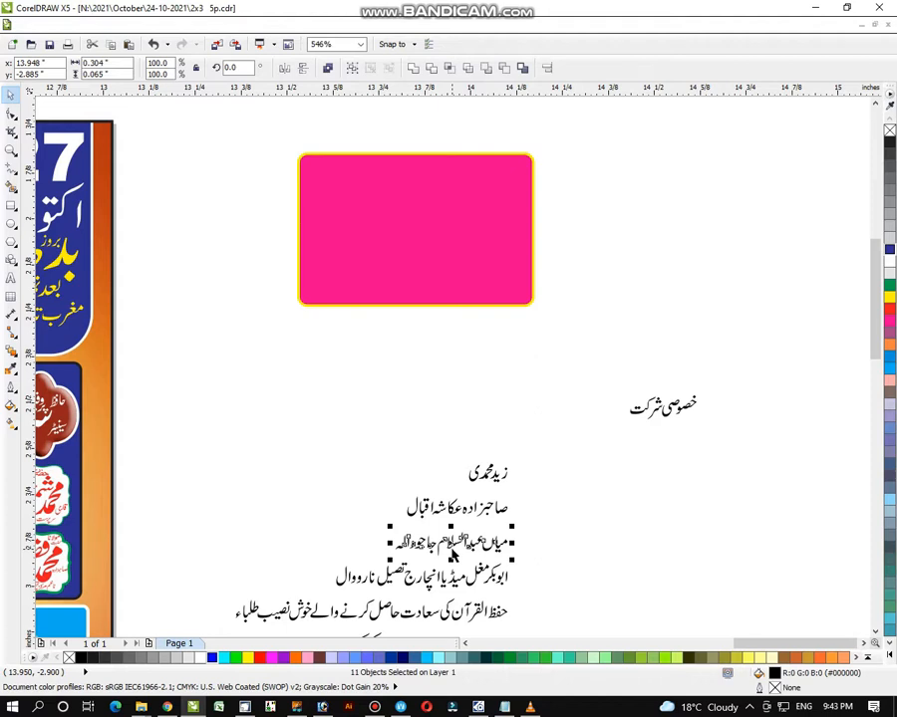
key("ctrl+b")
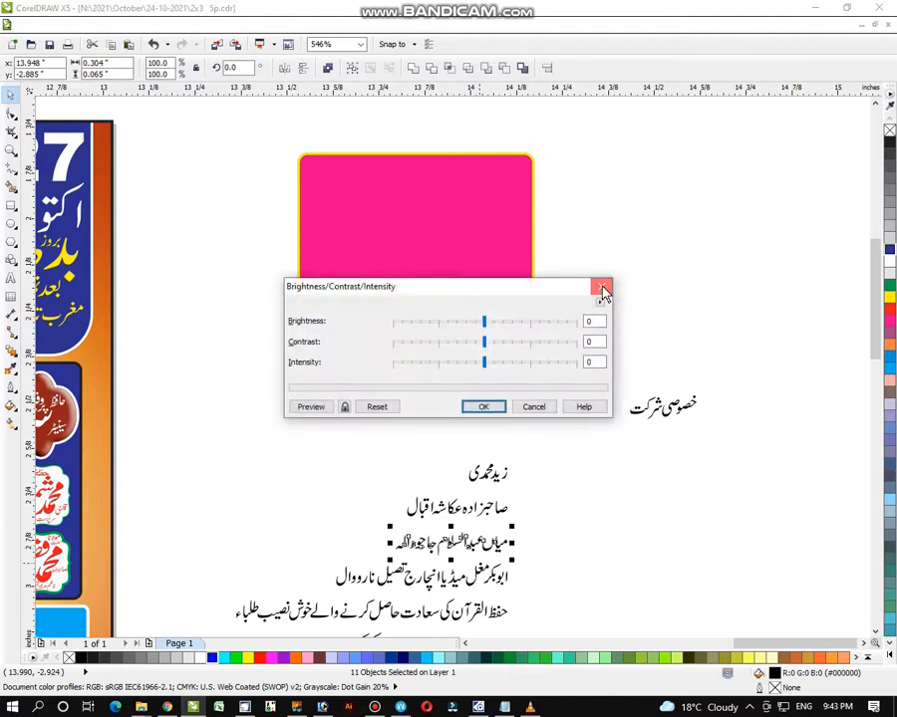
left_click(603, 290)
left_click(524, 571)
left_click_drag(518, 551, 327, 604)
left_click(564, 586)
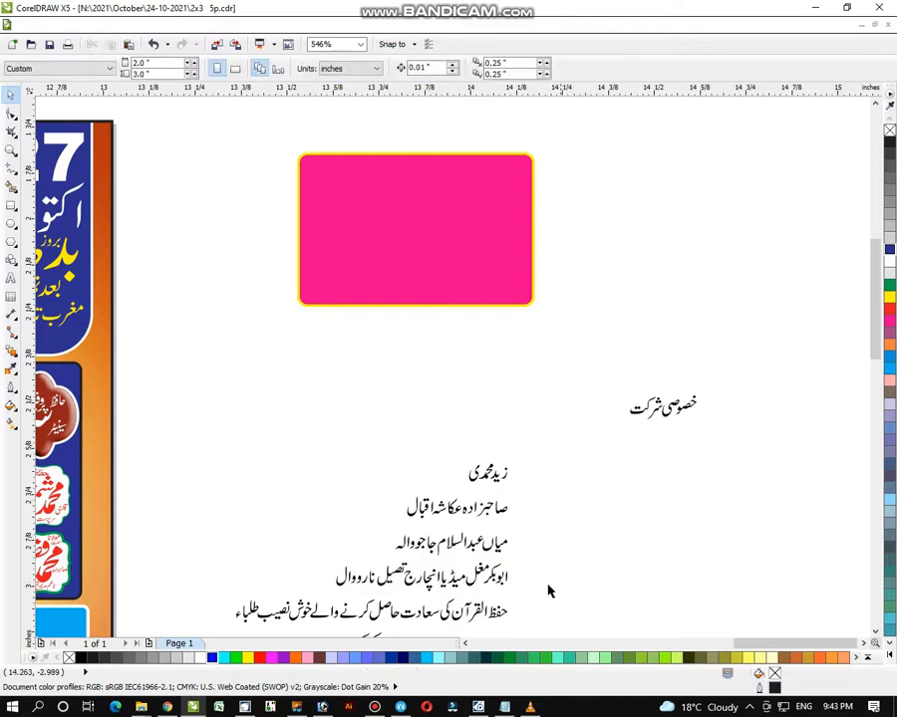
- Group the fourth name line and move all name lines into the pink box
left_click_drag(313, 548, 534, 599)
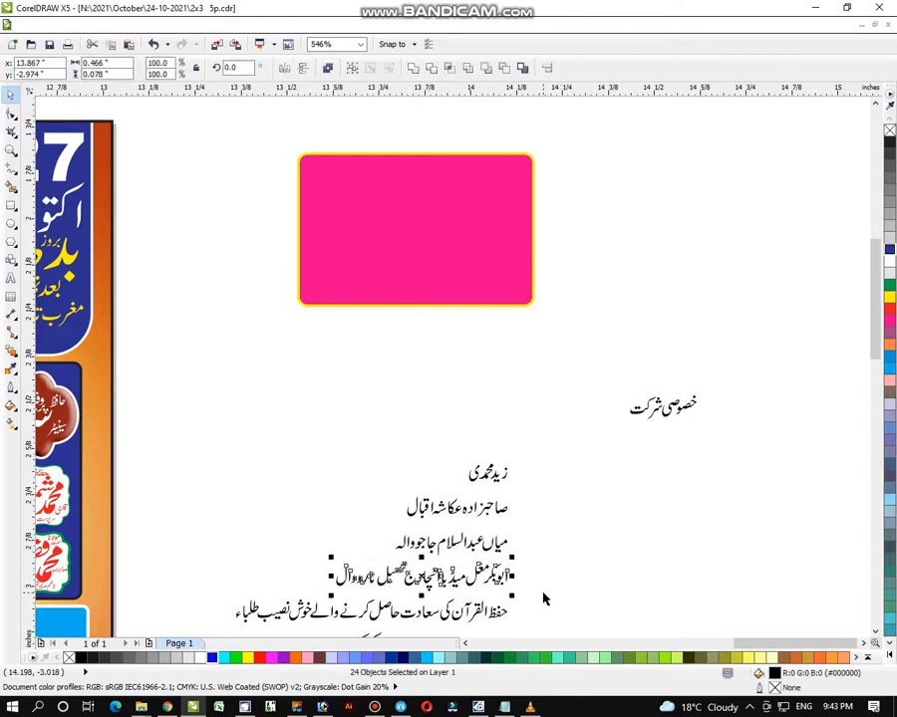
key("ctrl+g")
left_click(528, 518)
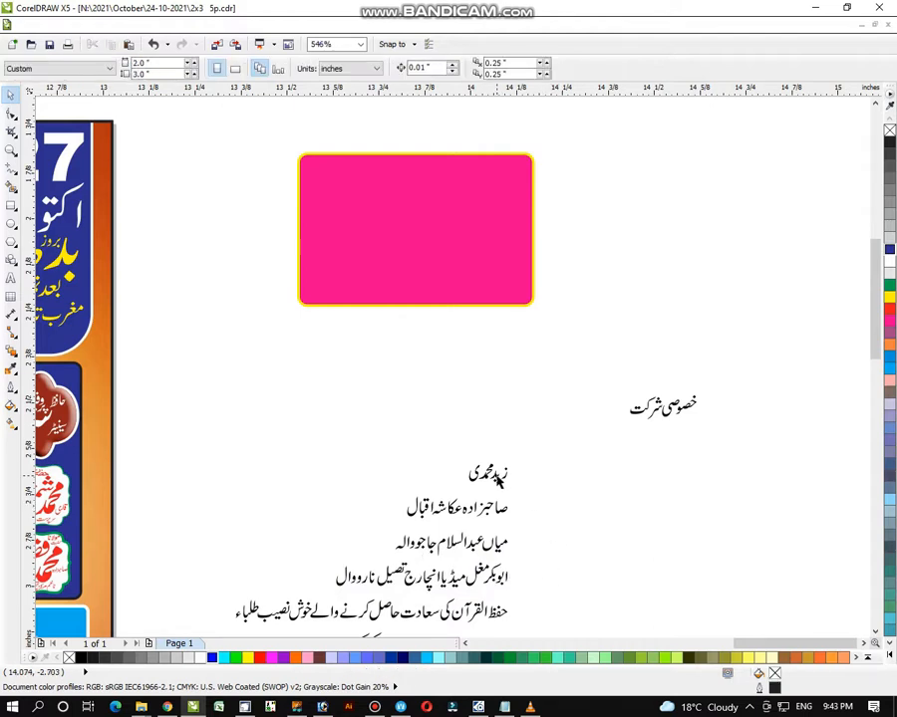
left_click_drag(489, 479, 499, 183)
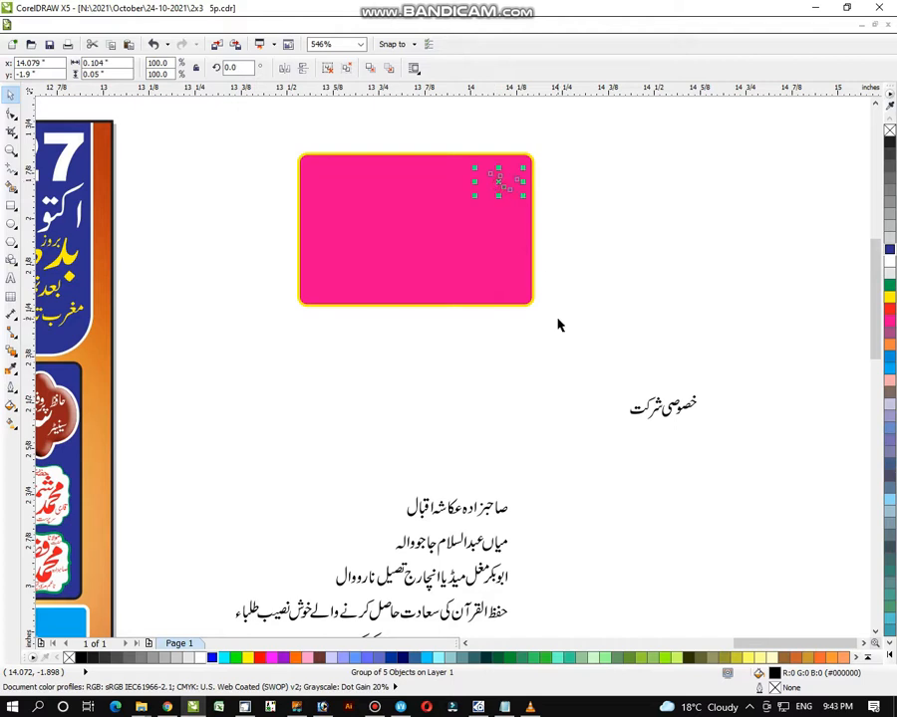
left_click(889, 261)
left_click_drag(474, 506, 384, 185)
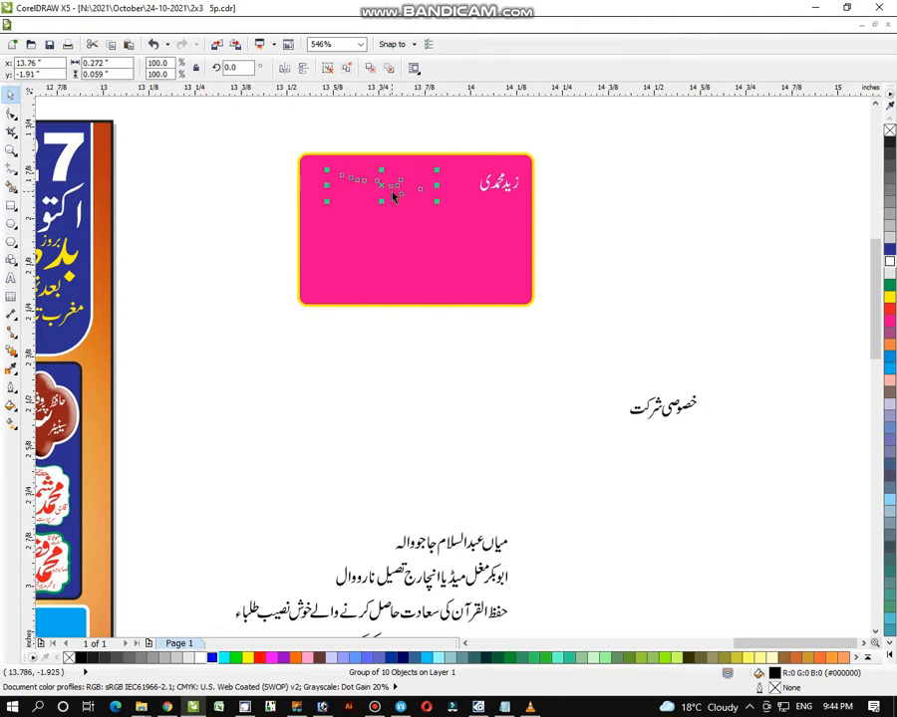
left_click_drag(338, 491, 544, 628)
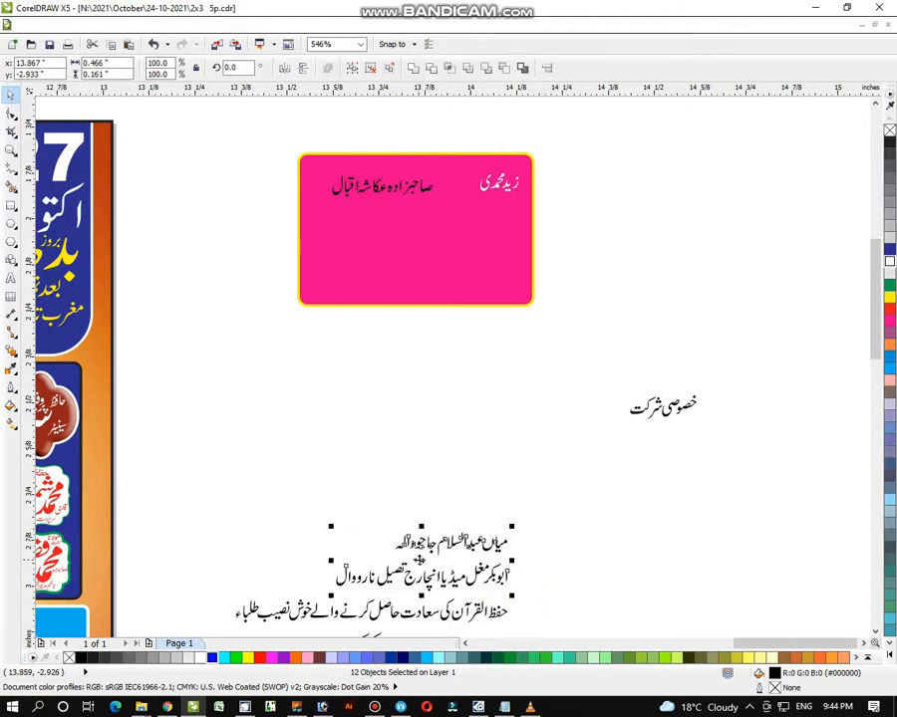
left_click_drag(420, 563, 409, 253)
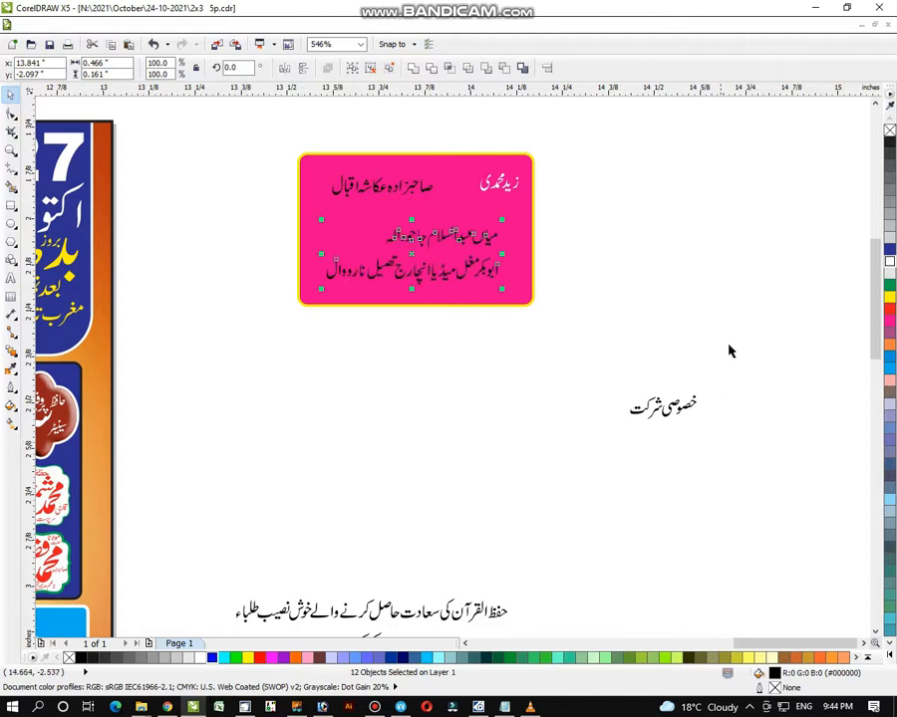
- Move the خصوصی شرکت heading up beside the pink box
left_click_drag(730, 351, 602, 463)
left_click_drag(662, 407, 590, 217)
left_click(14, 151)
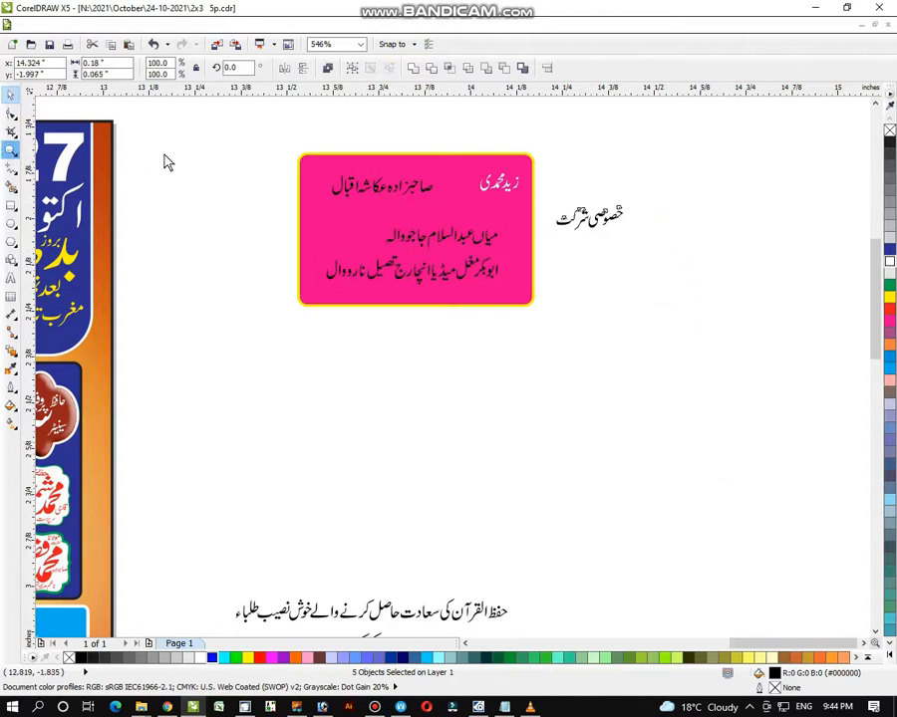
left_click_drag(269, 110, 645, 371)
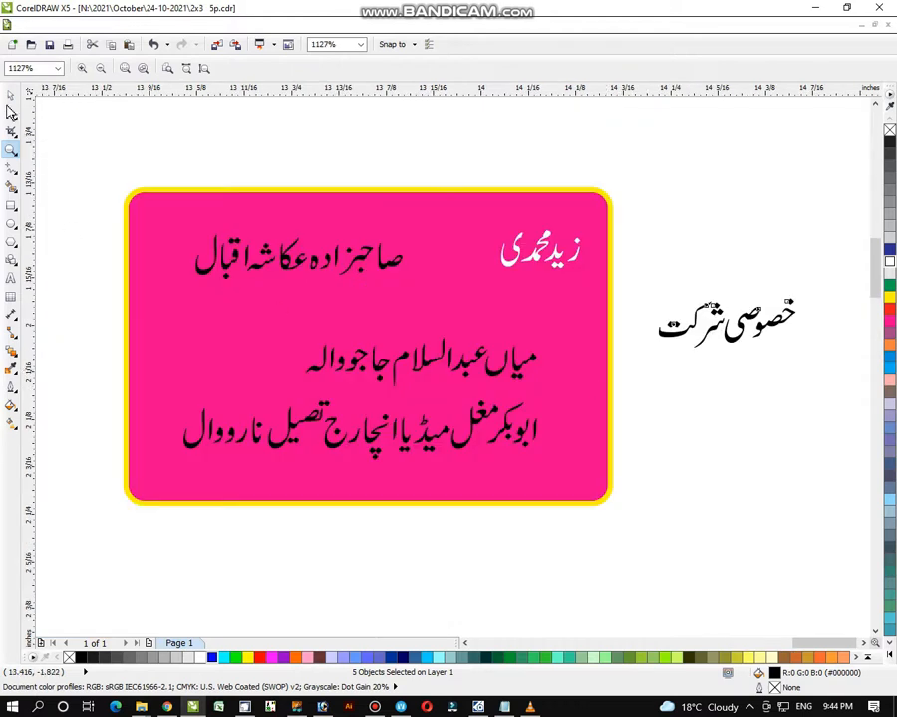
key("space")
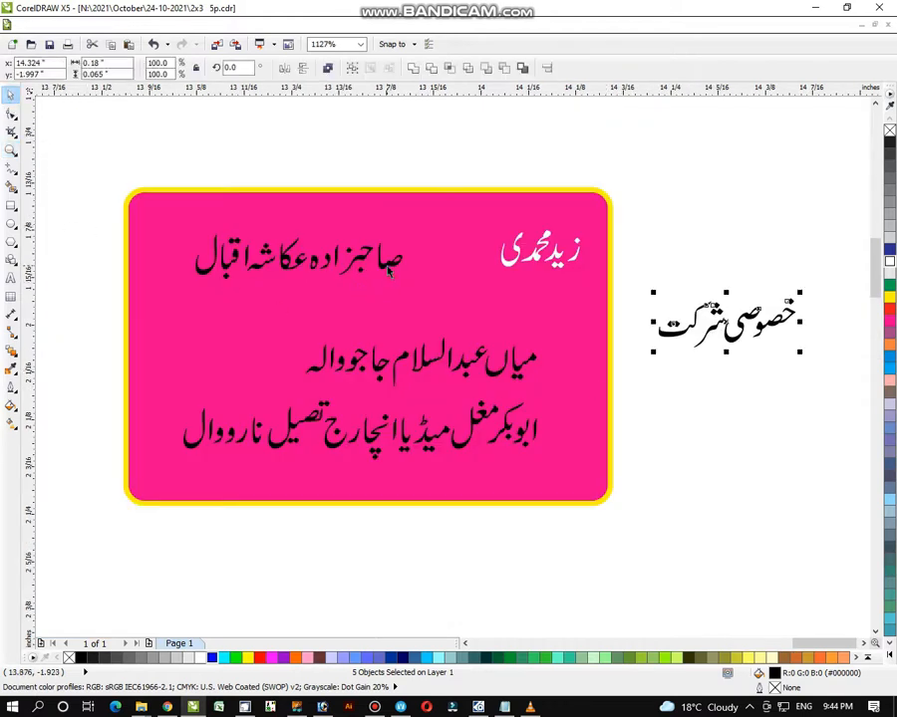
- Arrange the names into top, middle and bottom rows, grouping each row
left_click_drag(533, 257, 484, 257)
left_click(361, 257, "shift")
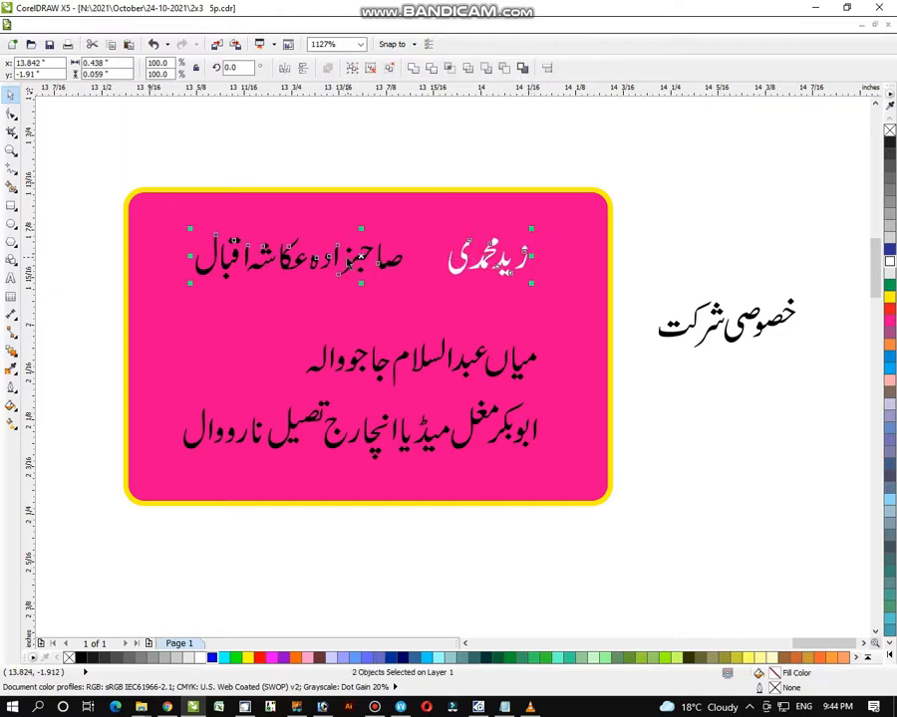
left_click_drag(374, 262, 396, 307)
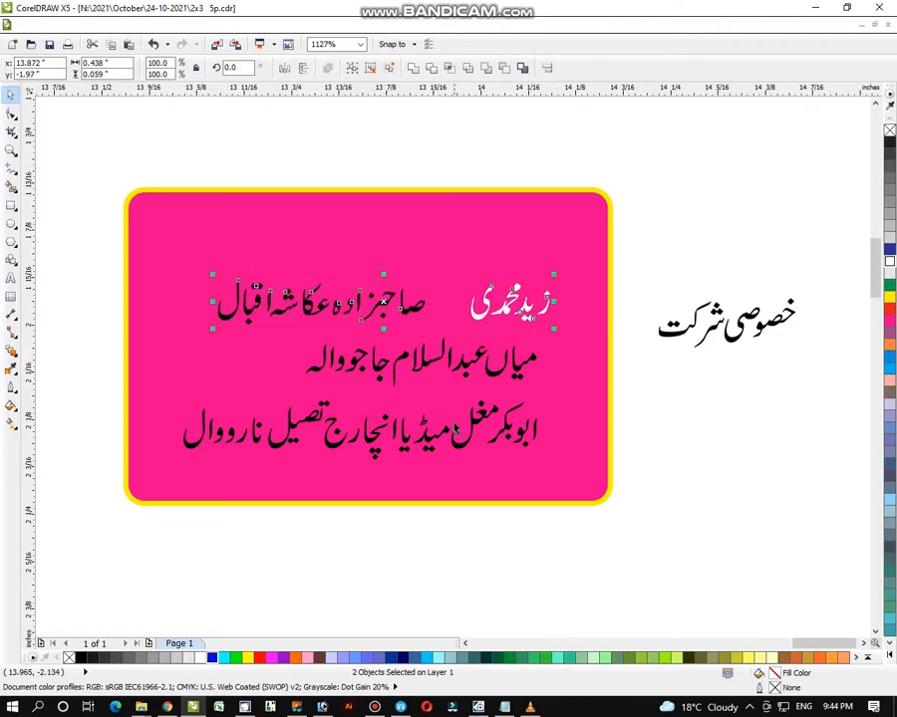
key("ctrl+g")
left_click(501, 369)
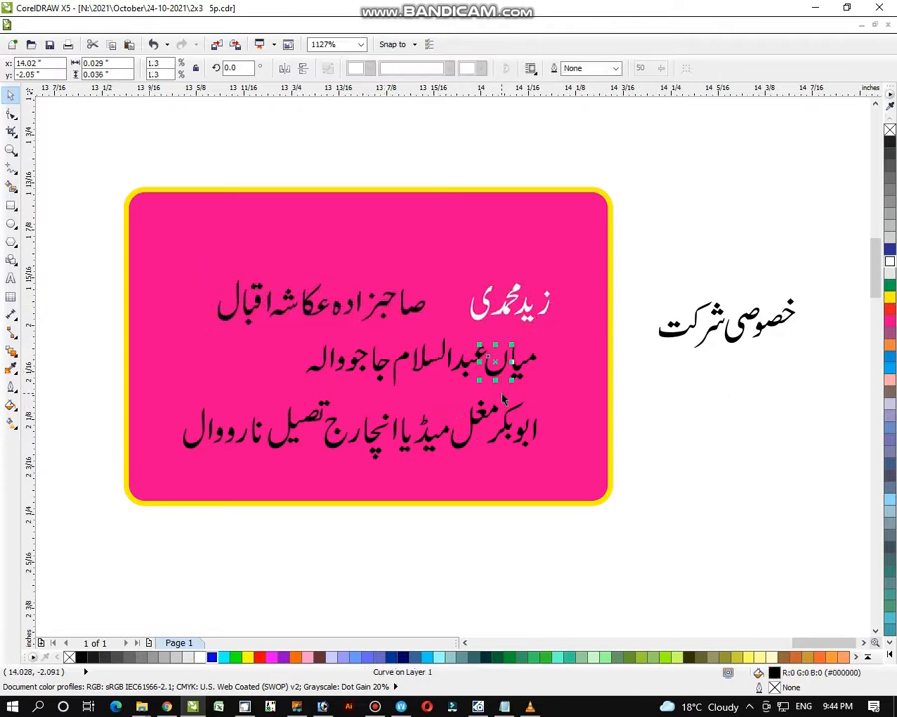
left_click_drag(633, 326, 302, 391)
key("ctrl+g")
left_click(189, 568)
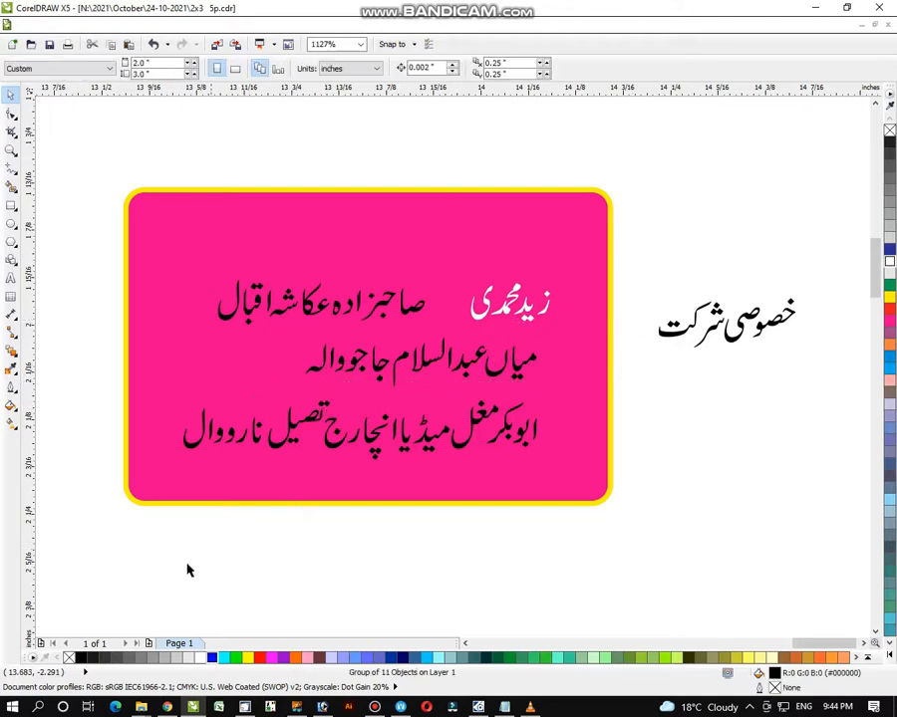
left_click_drag(131, 559, 598, 389)
key("ctrl+g")
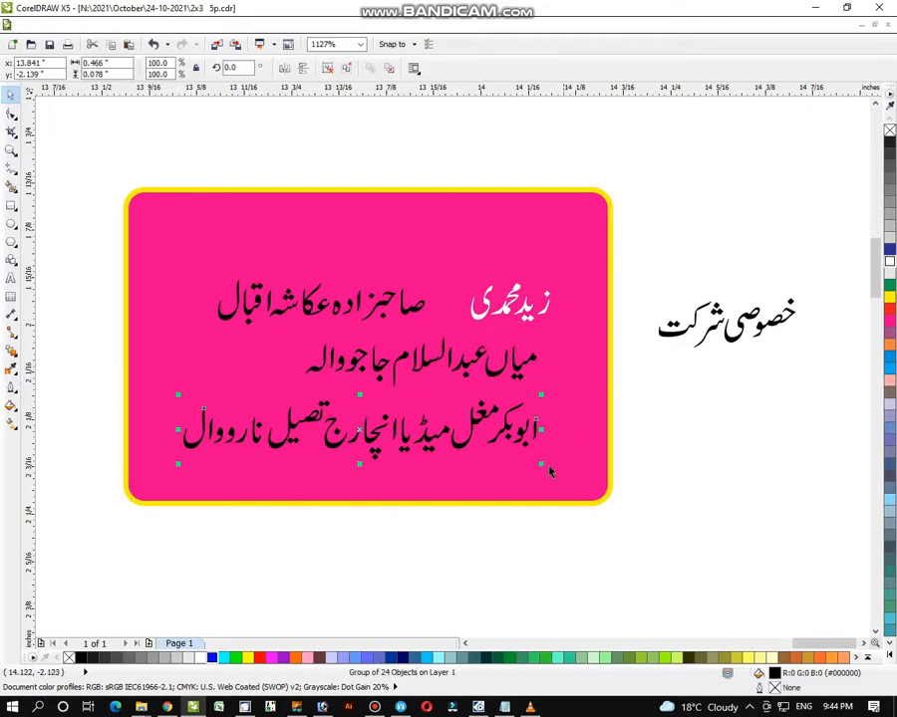
key("Escape")
- Centre the three rows horizontally and enlarge them to fill the pink box
left_click(523, 435)
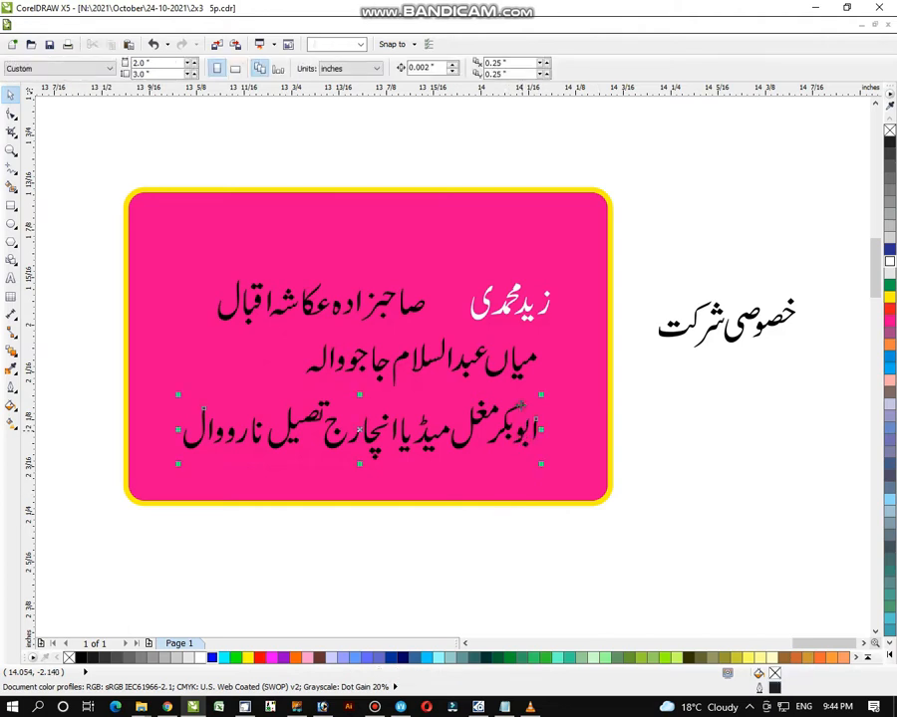
left_click(535, 343, "shift")
left_click(531, 314, "shift")
key("c")
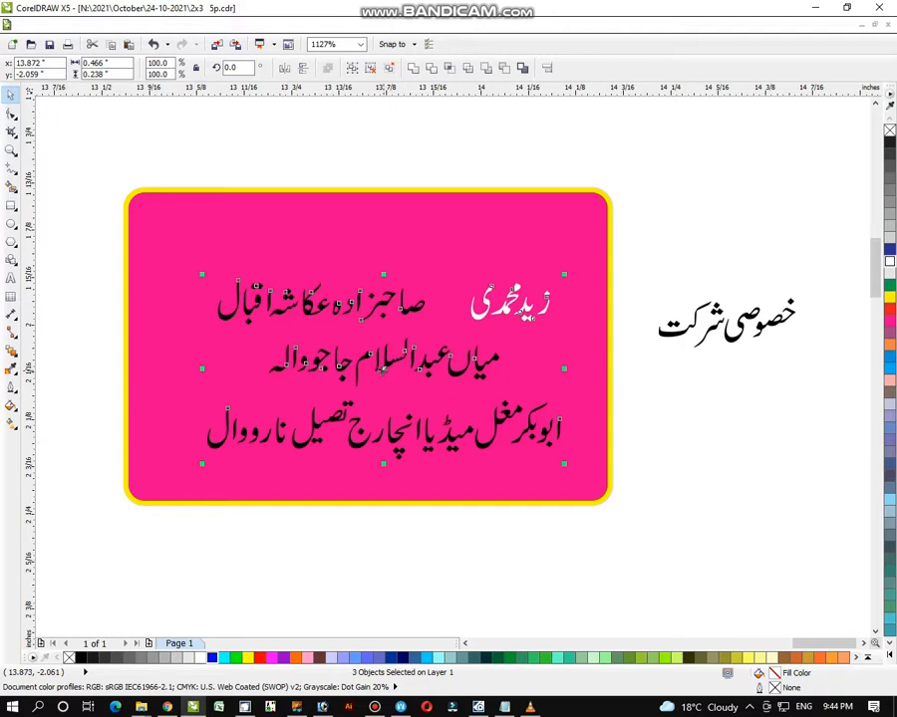
left_click_drag(383, 370, 411, 337)
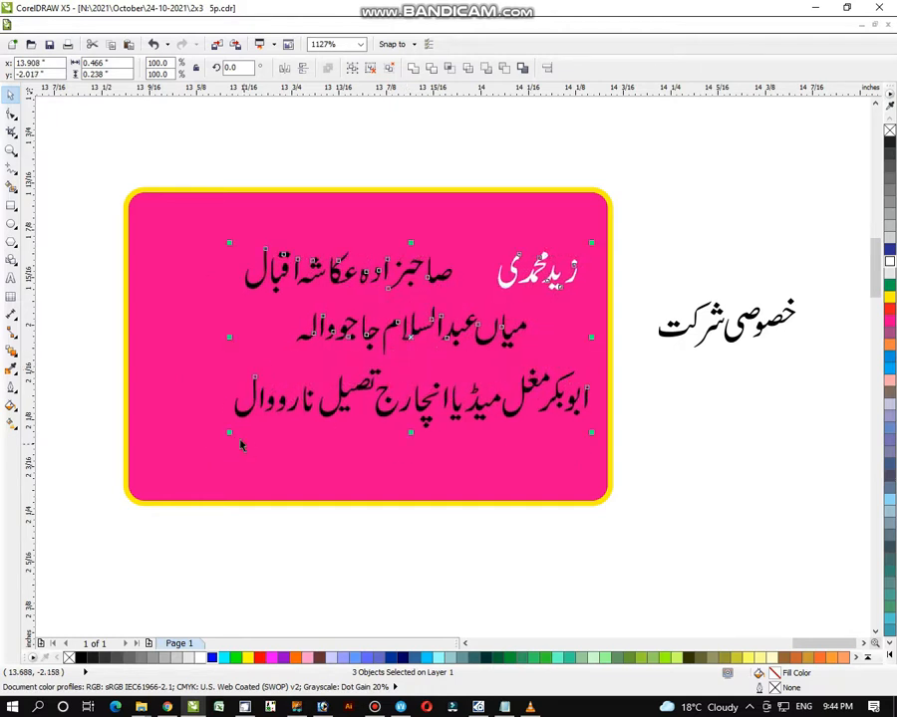
left_click_drag(227, 433, 143, 476)
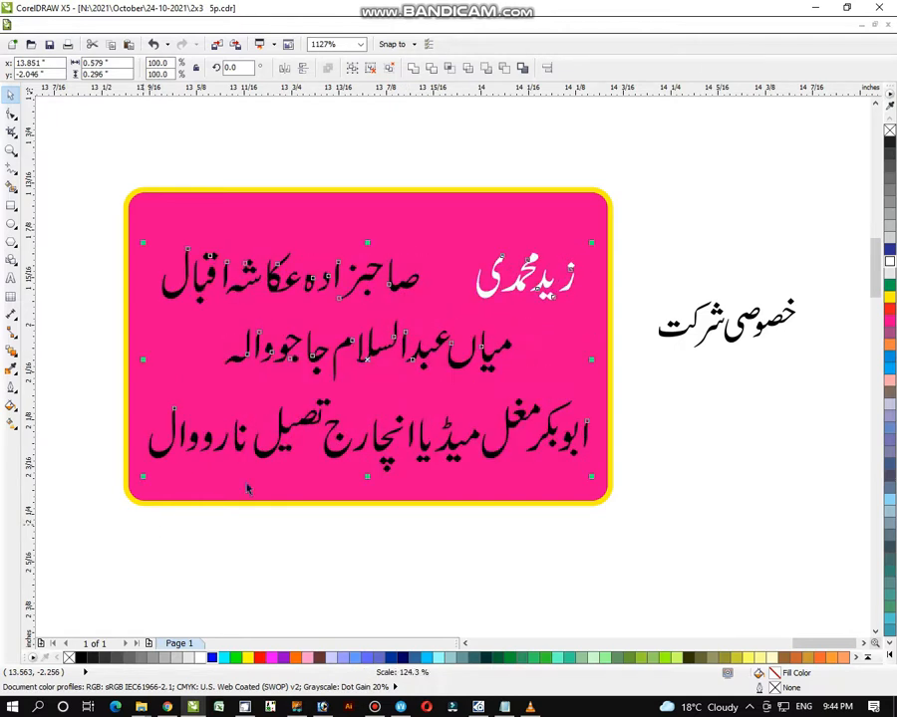
left_click_drag(370, 357, 362, 364)
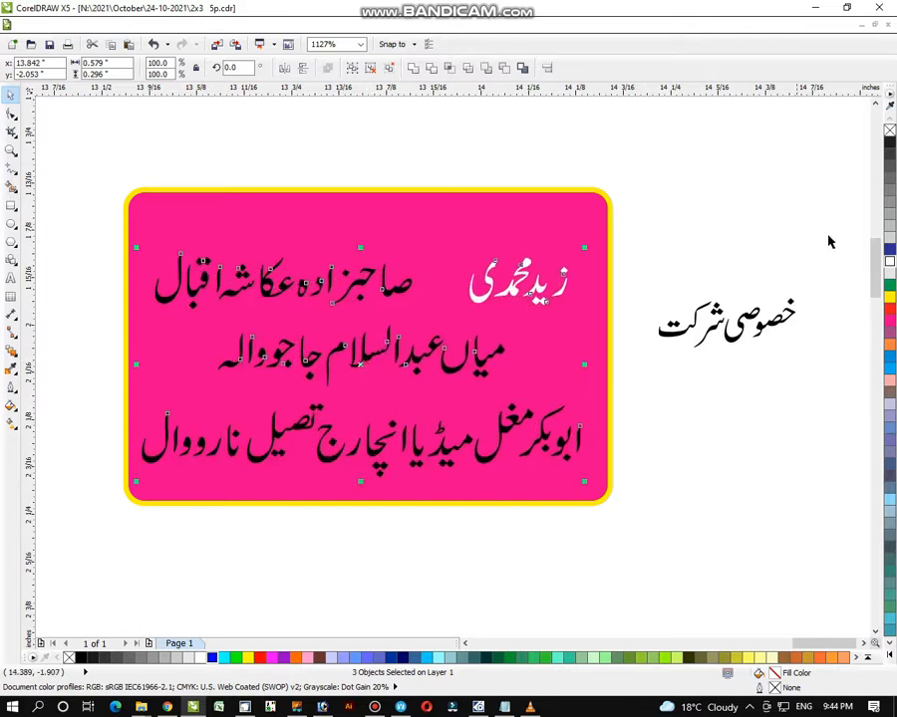
- Make the names white and place a smaller yellow خصوصی شرکت heading above them
left_click(889, 262)
left_click_drag(840, 257, 642, 399)
key("ctrl+g")
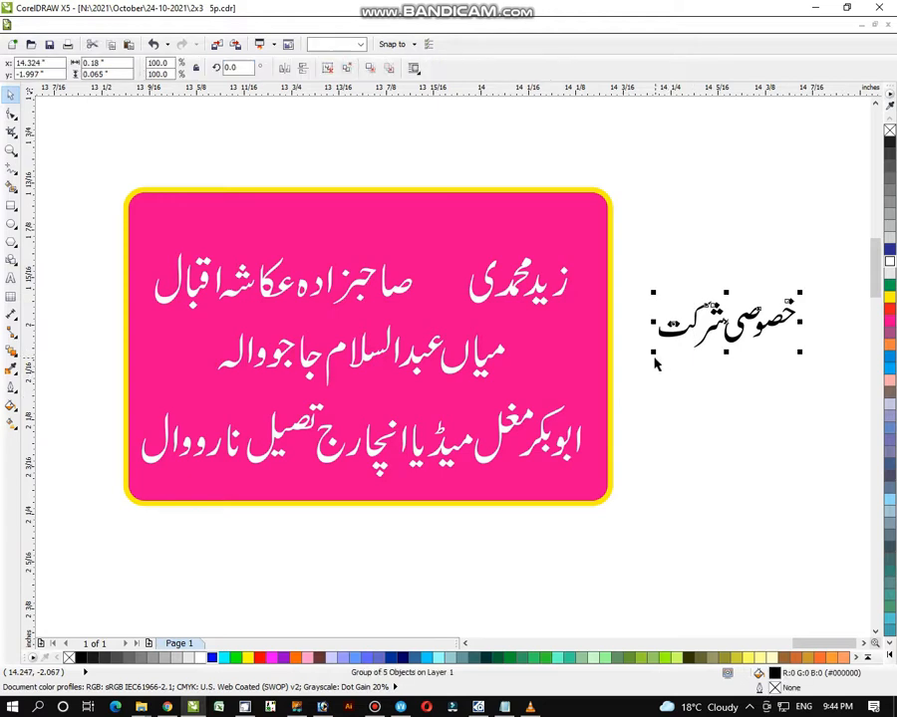
left_click_drag(658, 353, 324, 221)
left_click_drag(400, 204, 435, 198)
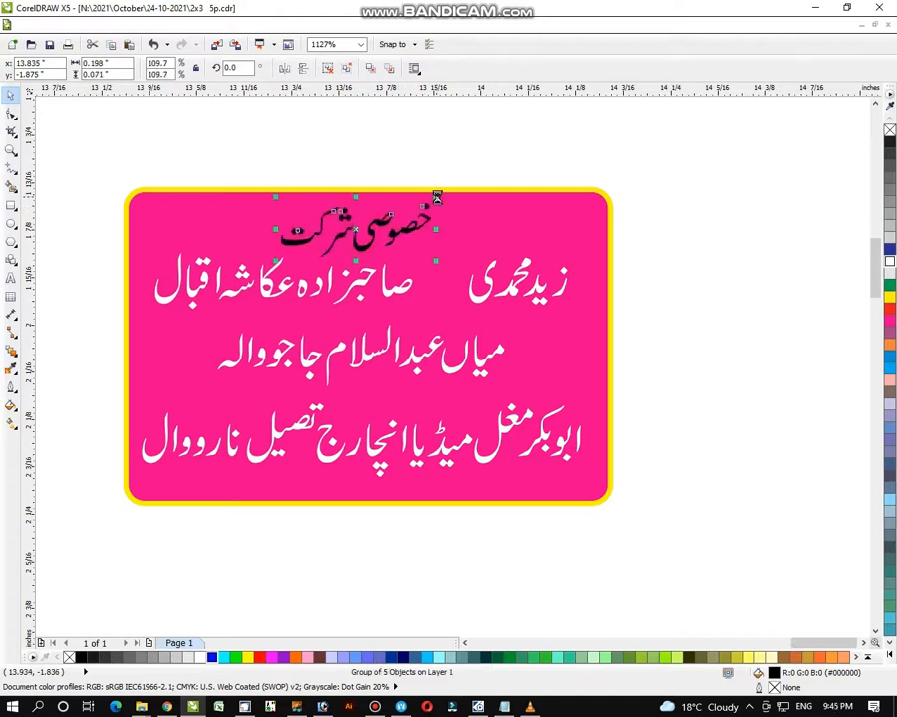
left_click(889, 297)
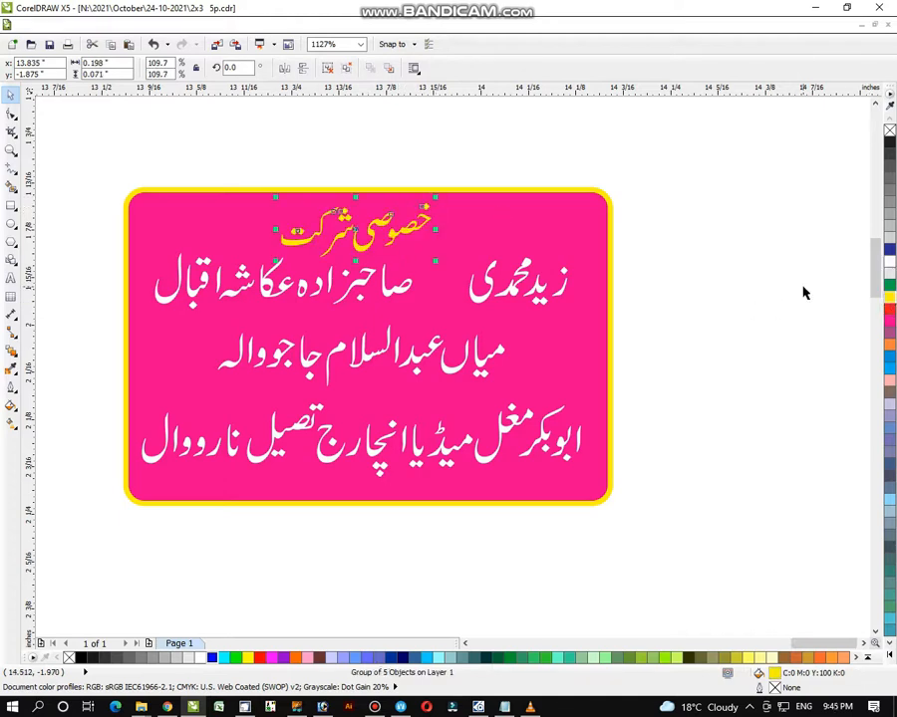
left_click(802, 292)
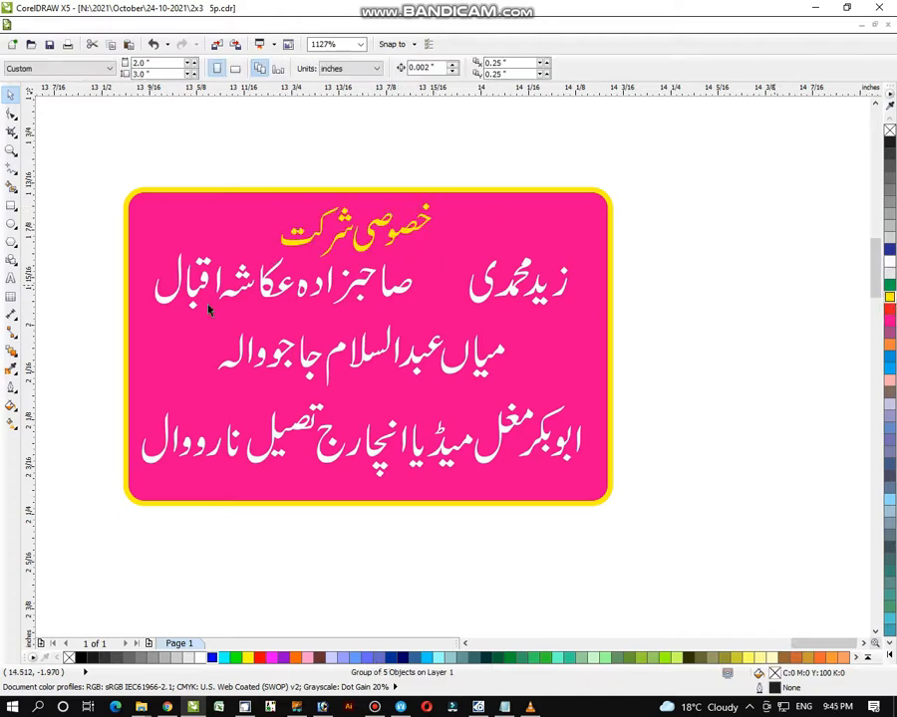
- Draw a small yellow circle with no outline
left_click(11, 224)
left_click_drag(60, 228, 74, 245)
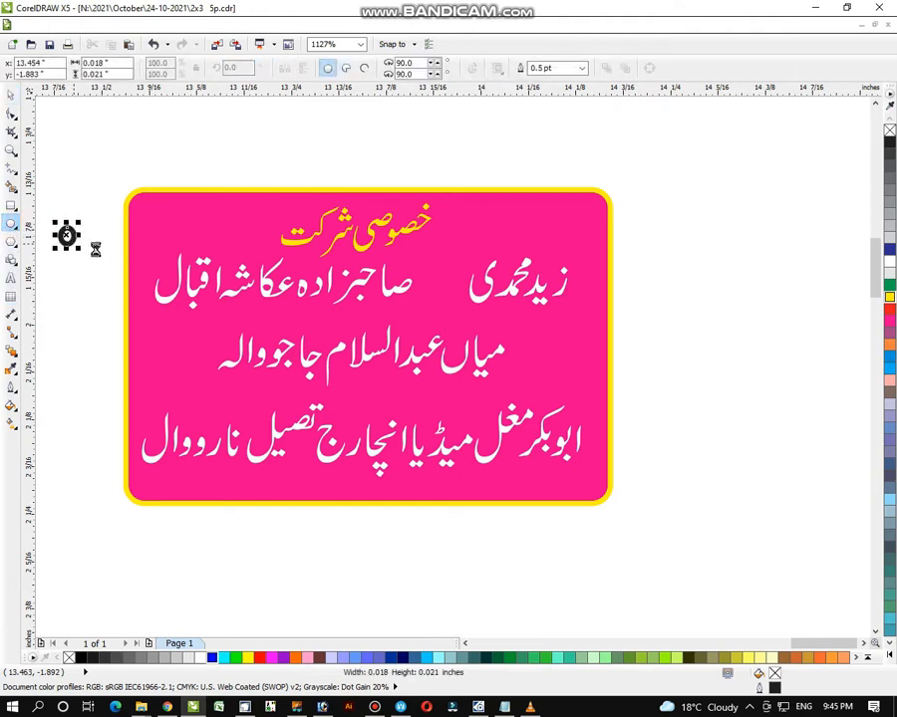
left_click(10, 94)
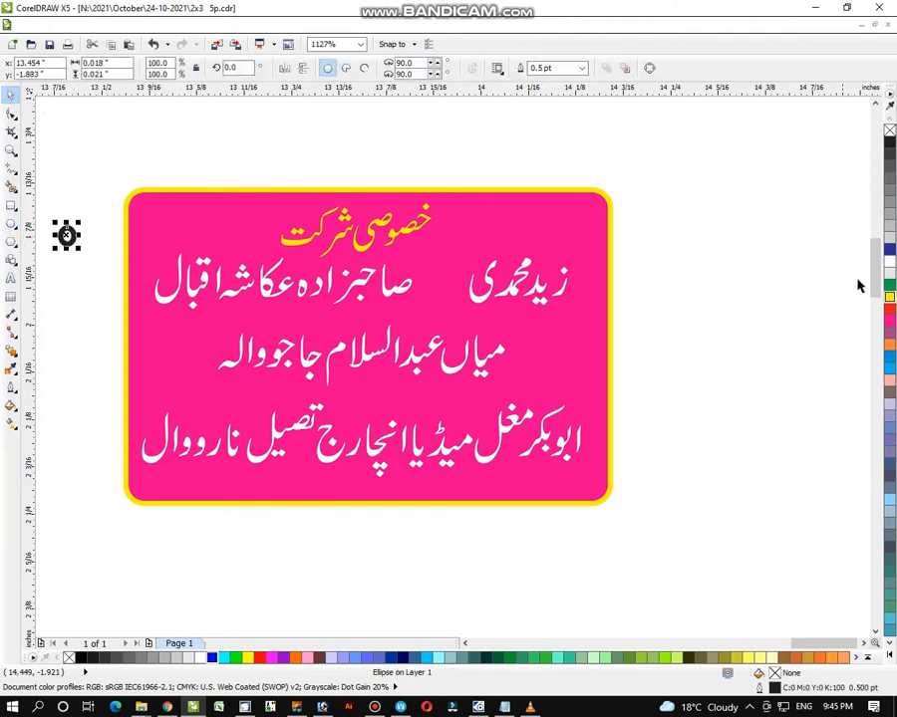
left_click(890, 296)
right_click(888, 130)
left_click(747, 169)
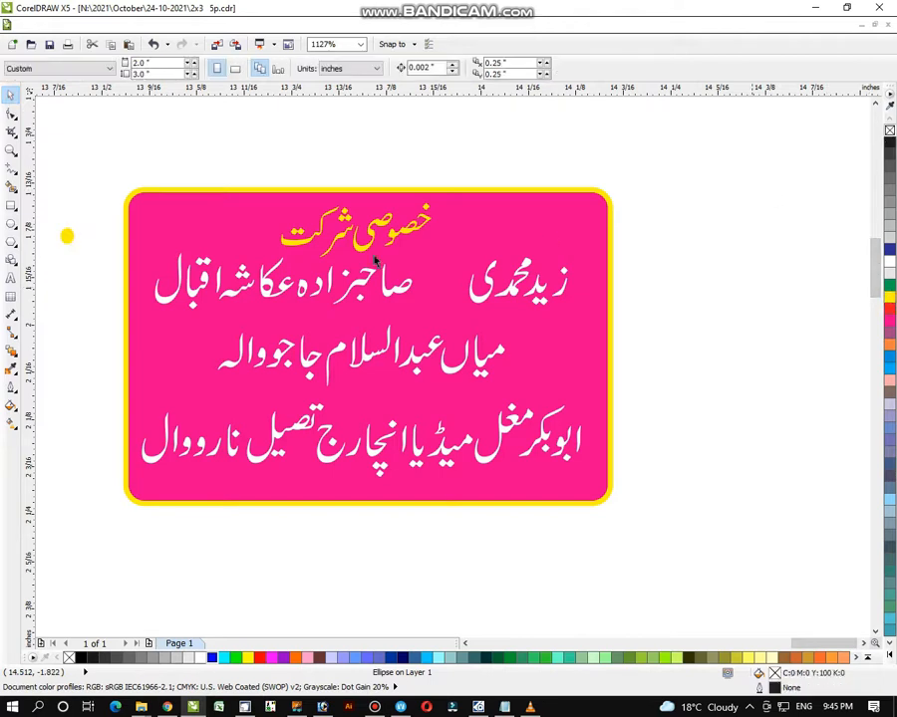
- Copy the yellow dot beside each name and select the whole card with its dots
left_click_drag(101, 251, 100, 249)
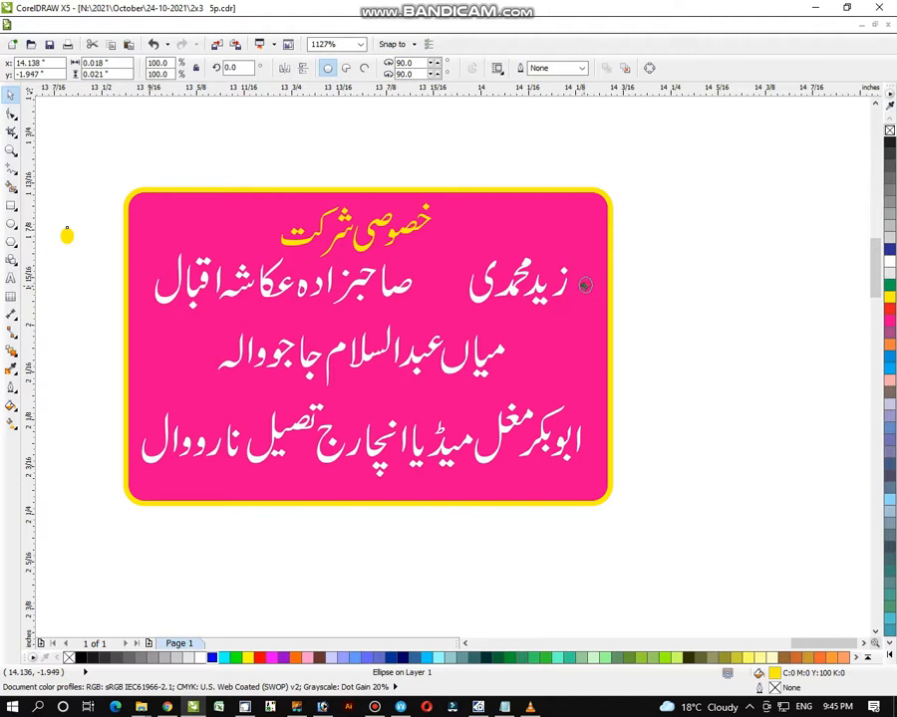
left_click_drag(584, 285, 586, 285)
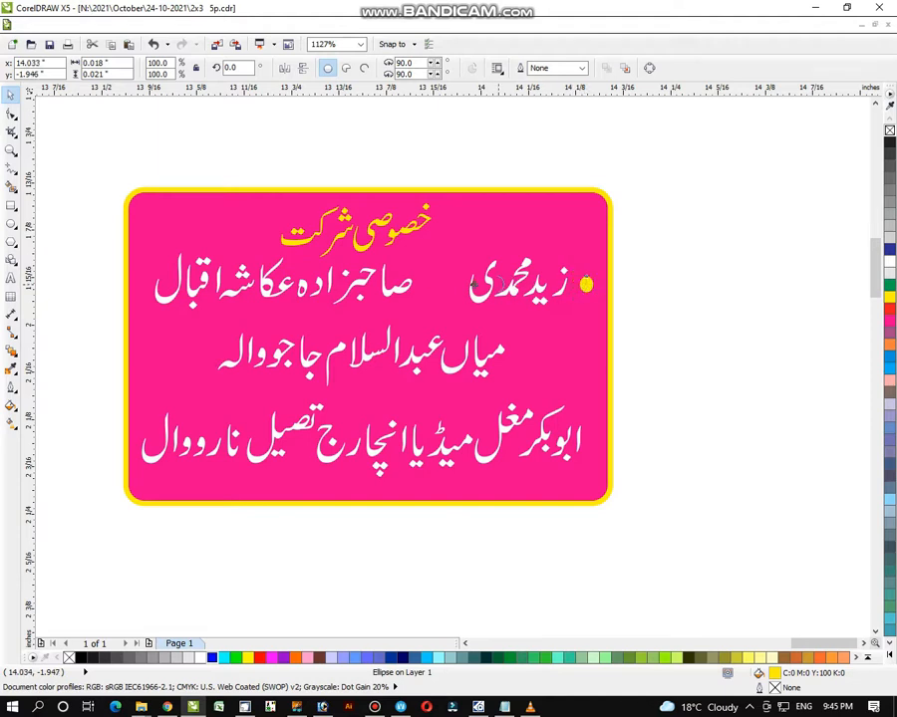
left_click_drag(422, 286, 423, 285)
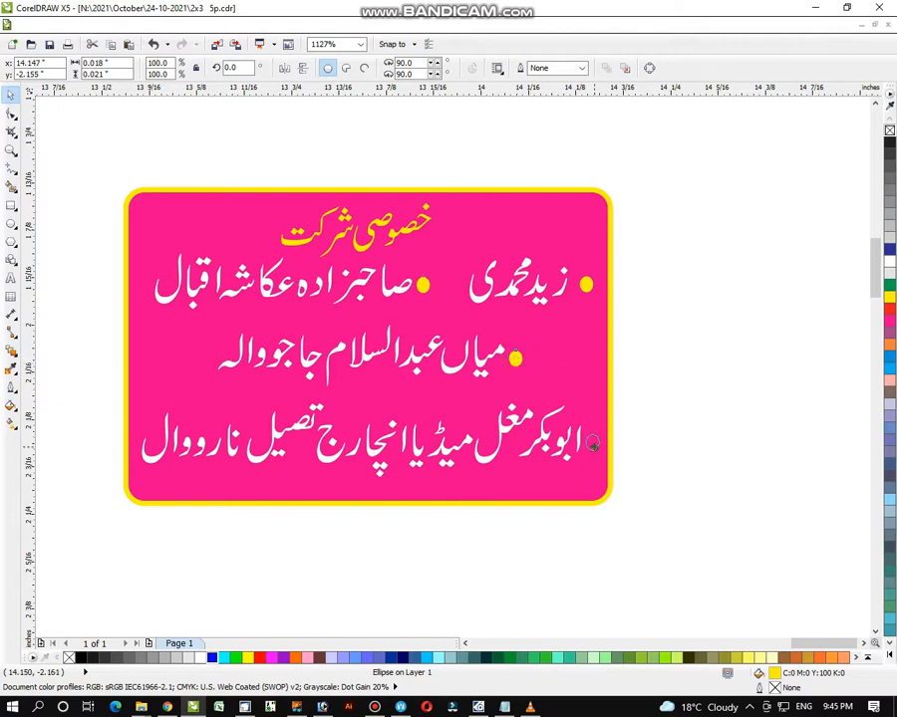
left_click_drag(592, 444, 592, 443)
left_click(640, 418)
left_click_drag(86, 158, 683, 569)
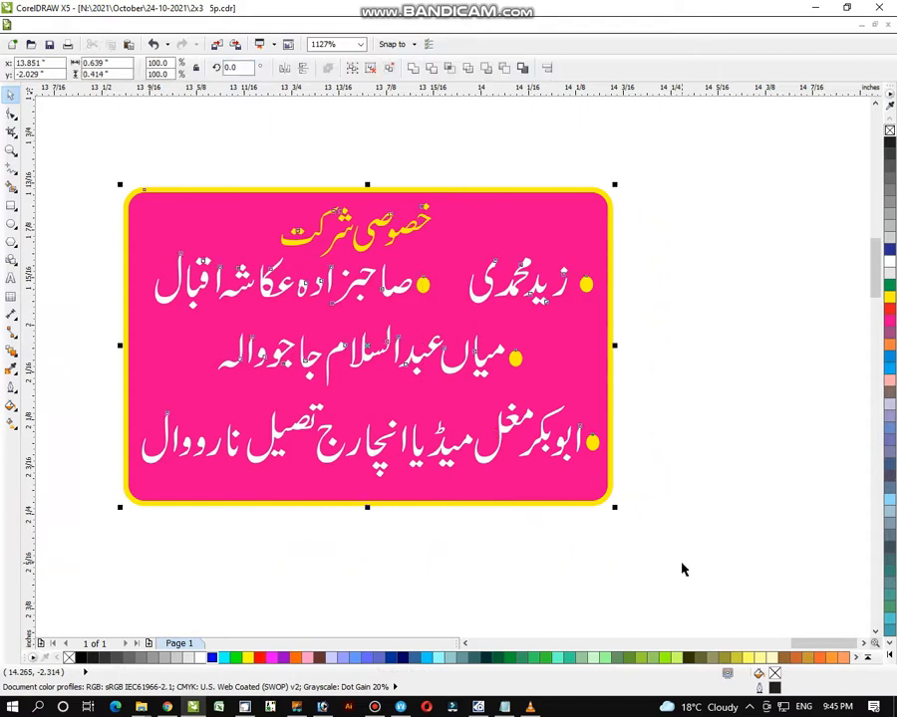
- Centre the pink name card on the poster's pink rectangle both ways
left_click(718, 459)
left_click(10, 151)
right_click(357, 329)
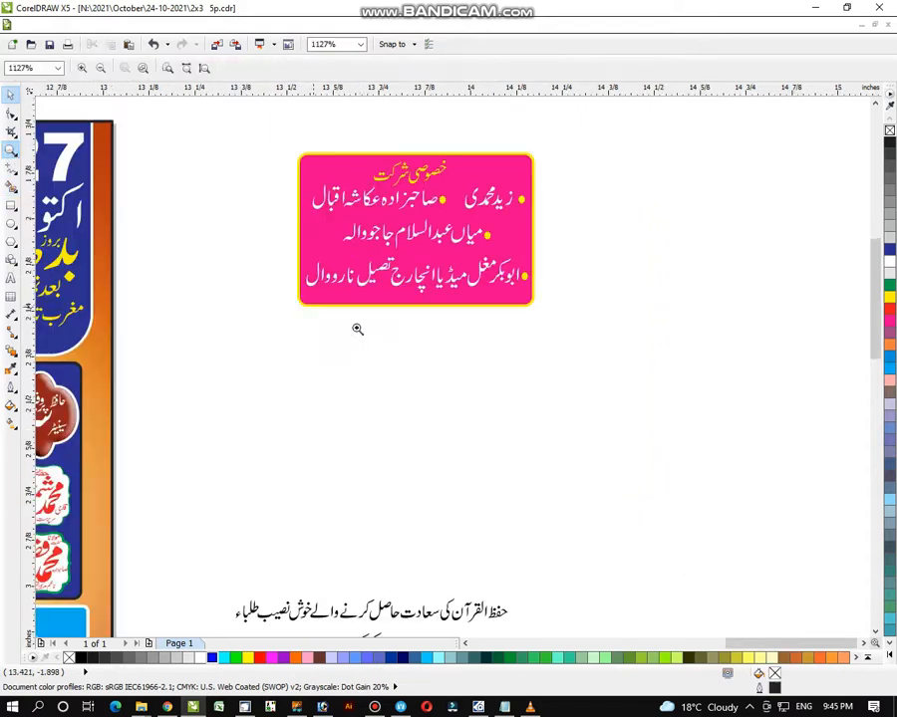
right_click(357, 327)
right_click(355, 340)
right_click(349, 354)
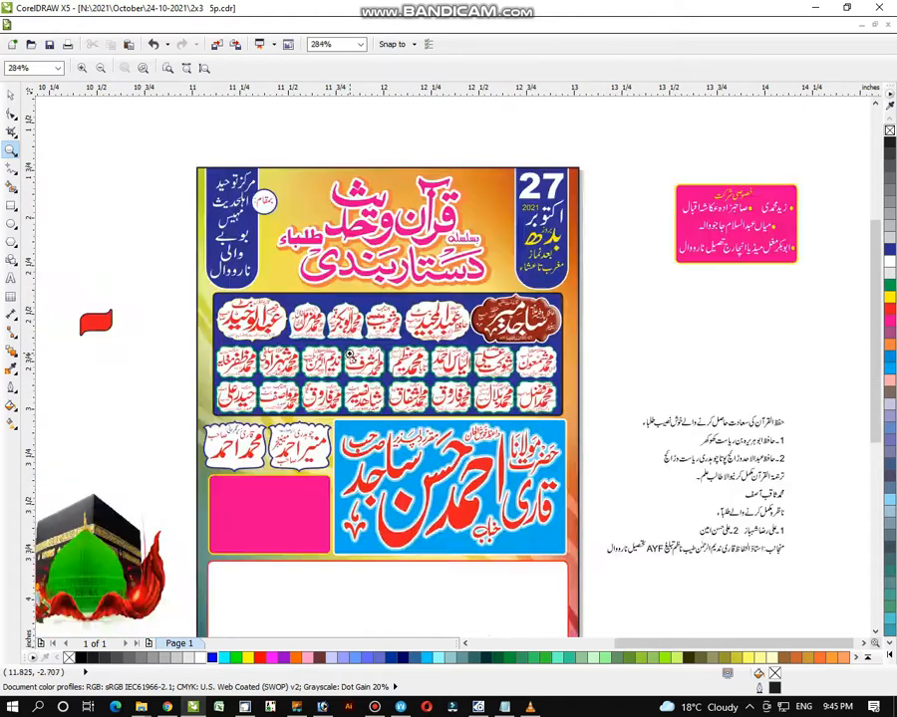
left_click(10, 95)
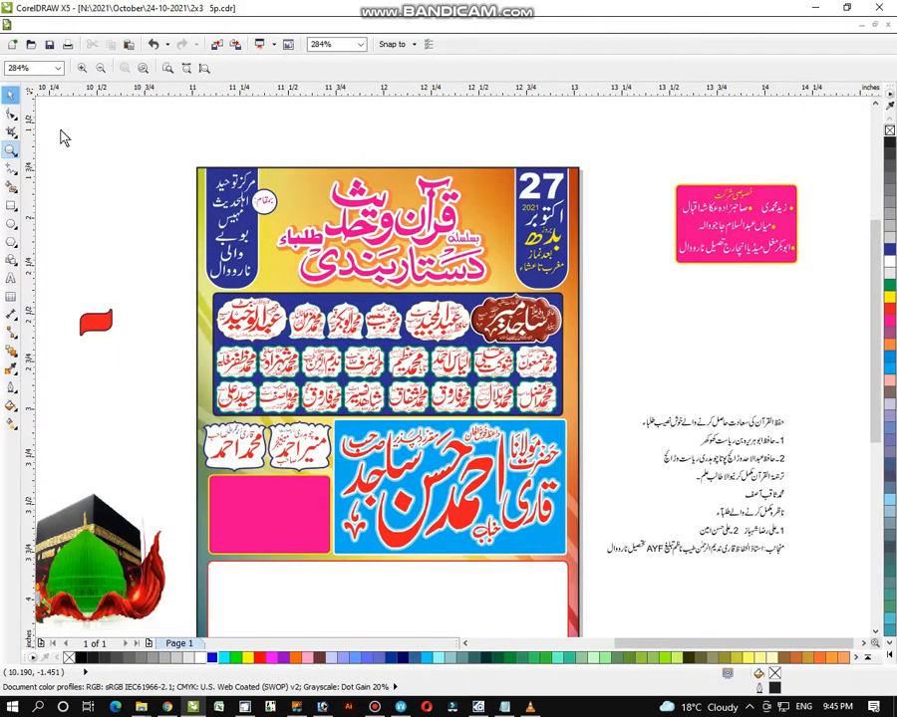
left_click(695, 240)
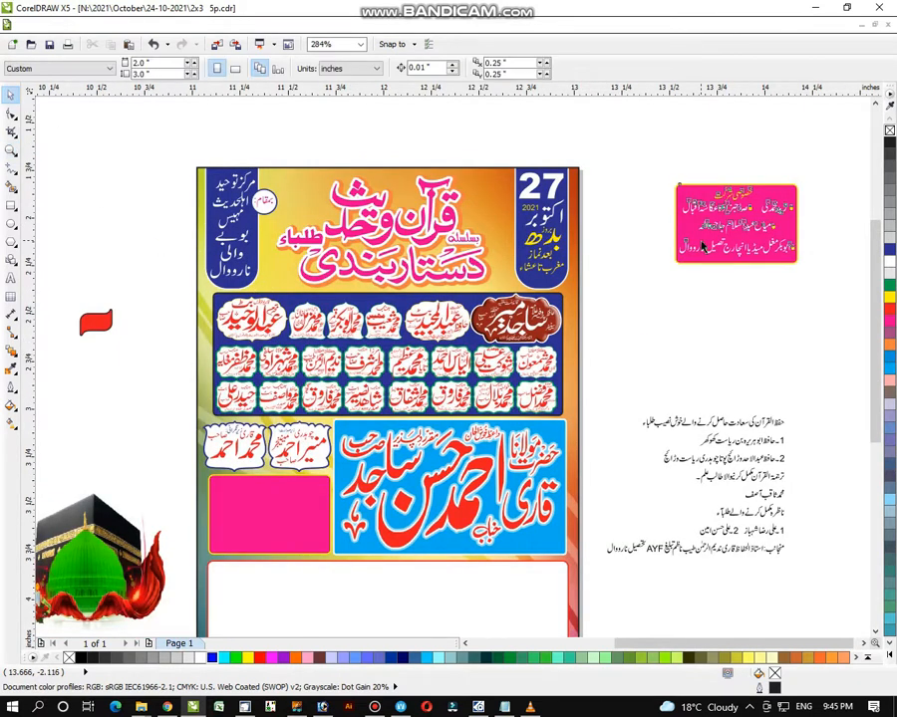
left_click(300, 494, "shift")
key("e")
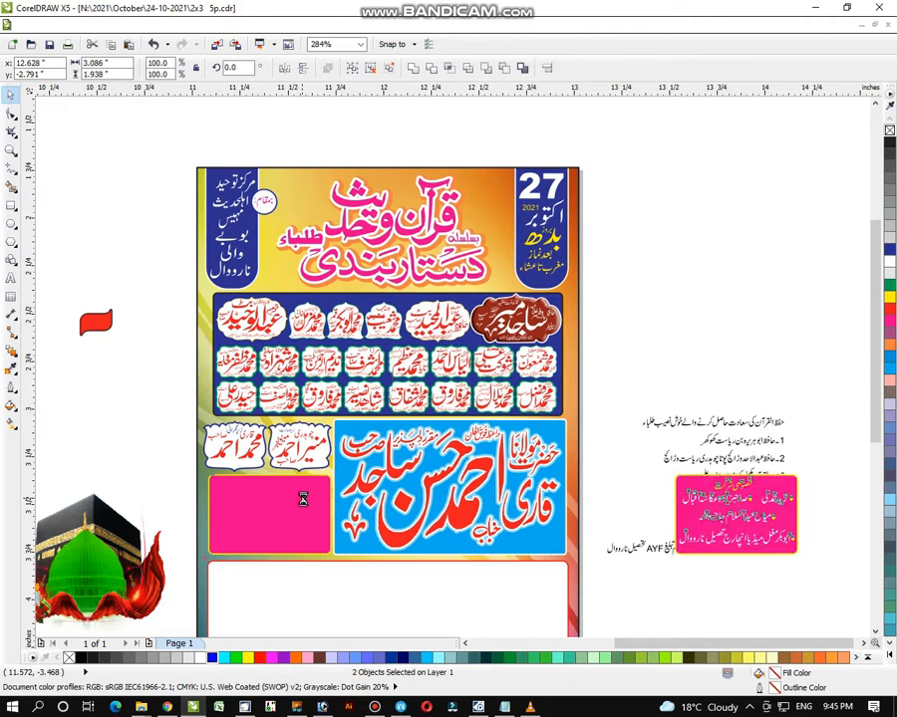
key("c")
left_click(657, 610)
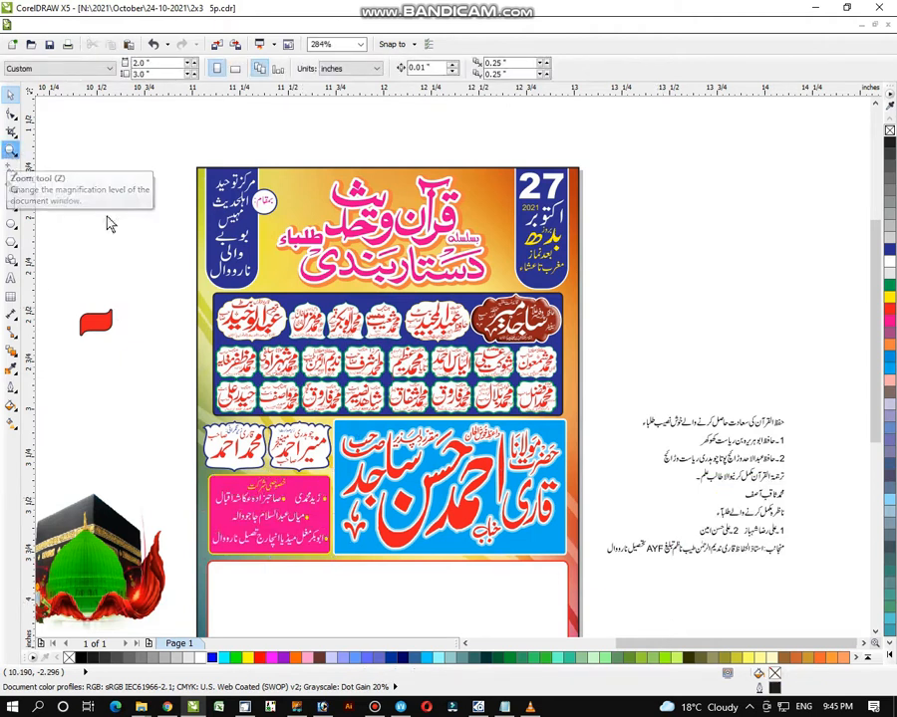
- Zoom in on the lower part of the poster
left_click(10, 150)
scroll(206, 337, "down", 1)
scroll(293, 279, "down", 2)
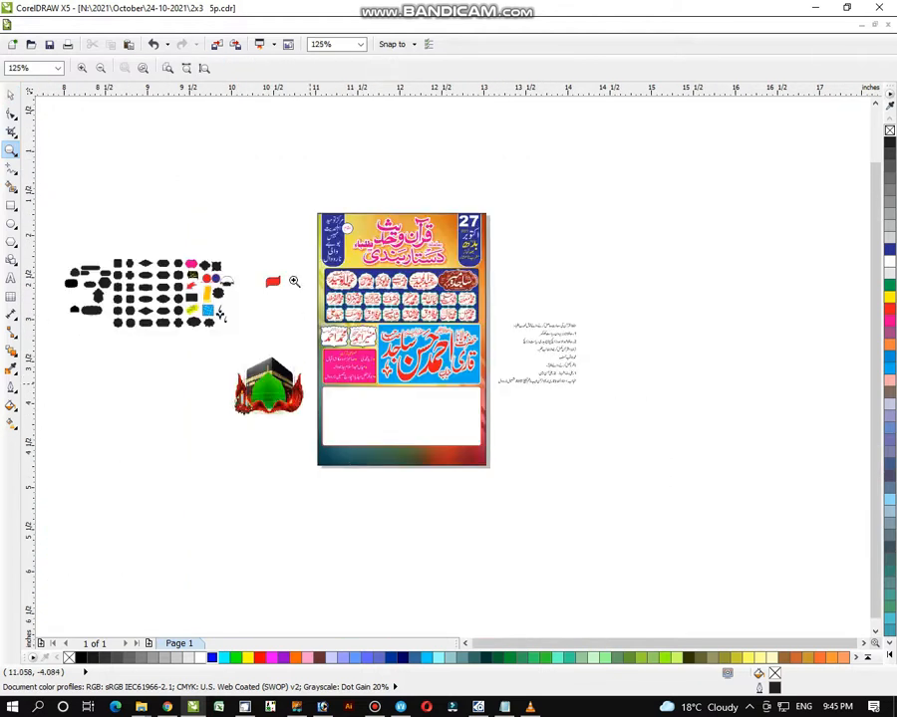
scroll(451, 329, "up", 2)
left_click_drag(160, 228, 683, 620)
left_click(10, 94)
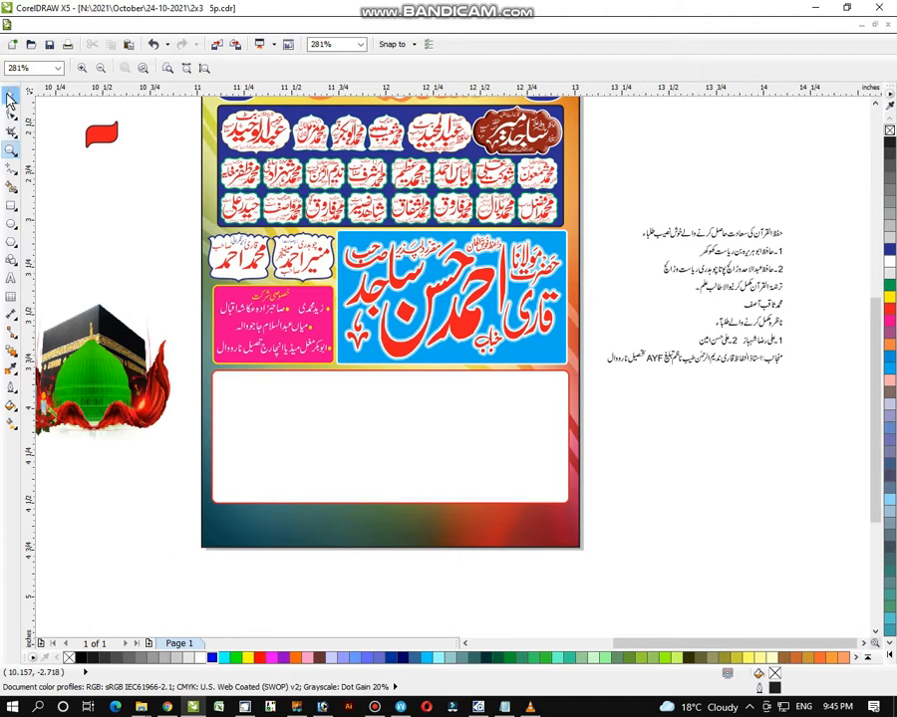
- Shorten the large white box below the name card from its bottom edge
left_click(388, 480)
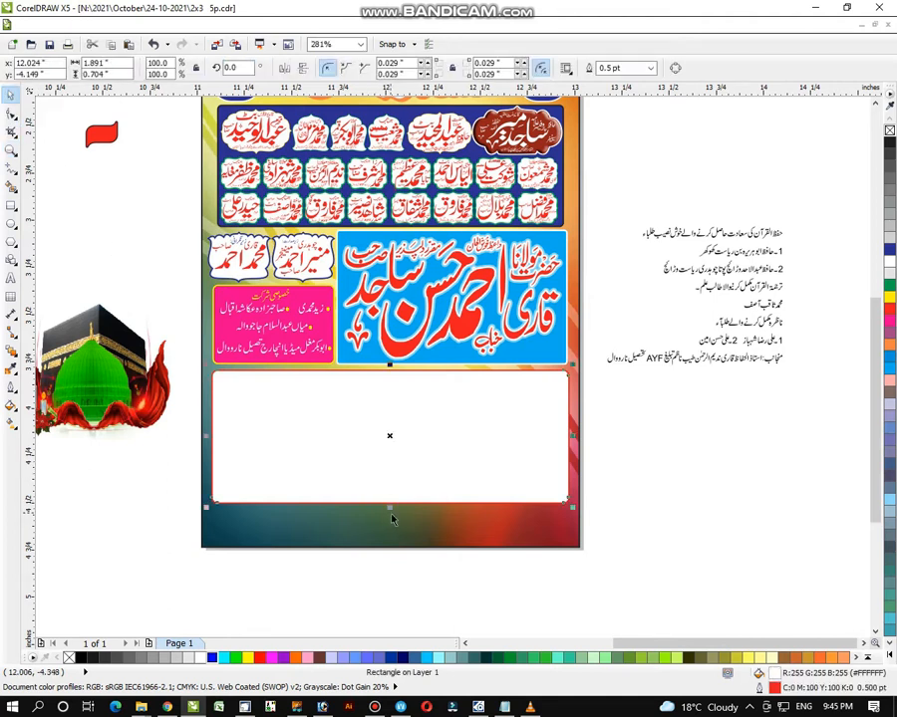
left_click_drag(388, 509, 391, 494)
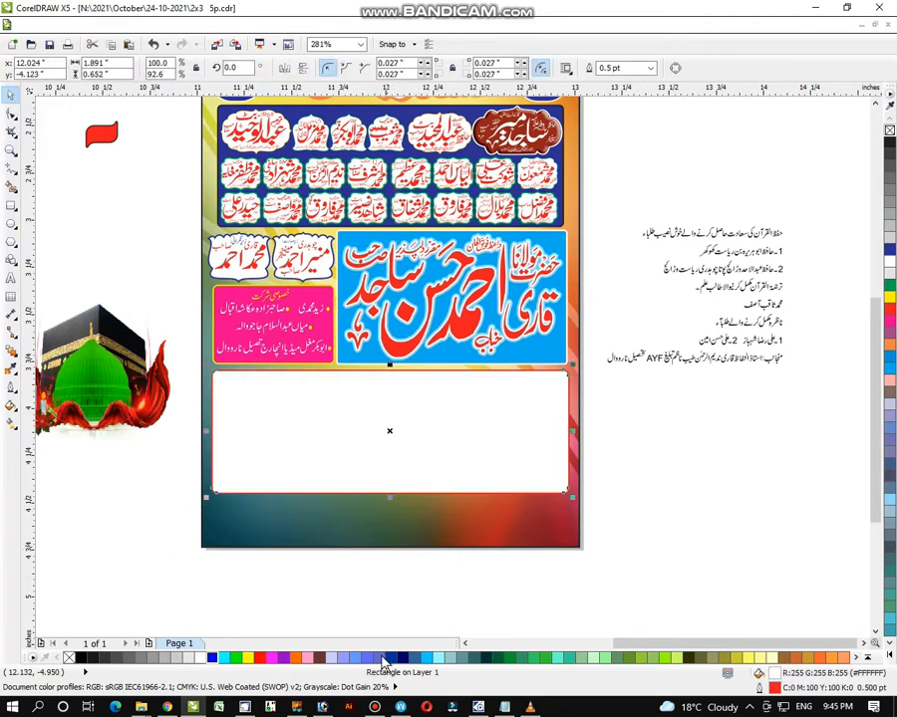
mouse_move(373, 708)
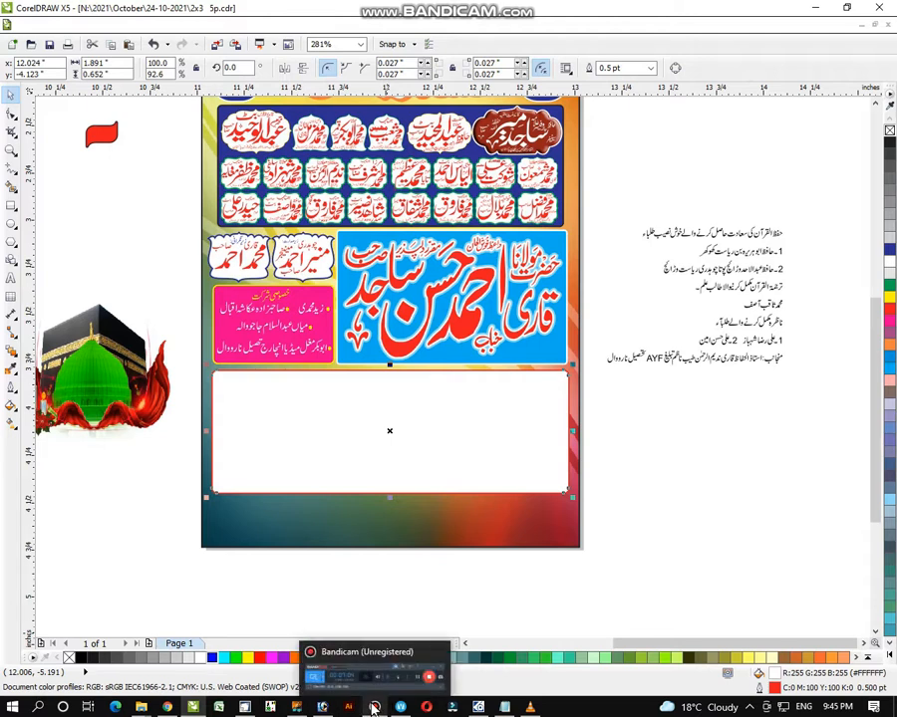
left_click(528, 600)
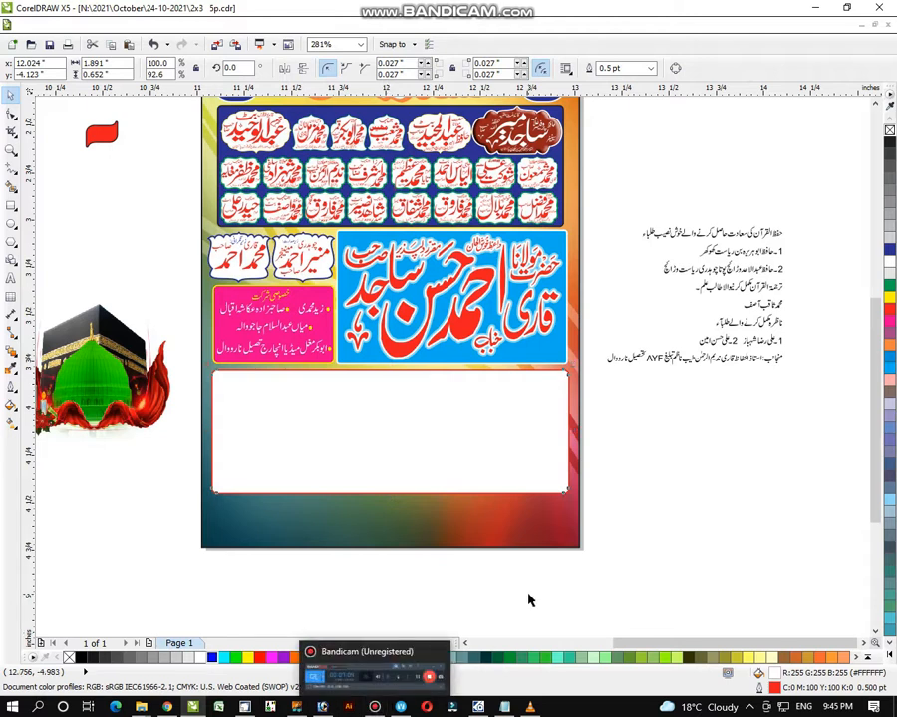
- Zoom in on the poster's lower part, trim the white box further, then delete it
left_click(12, 151)
right_click(322, 293)
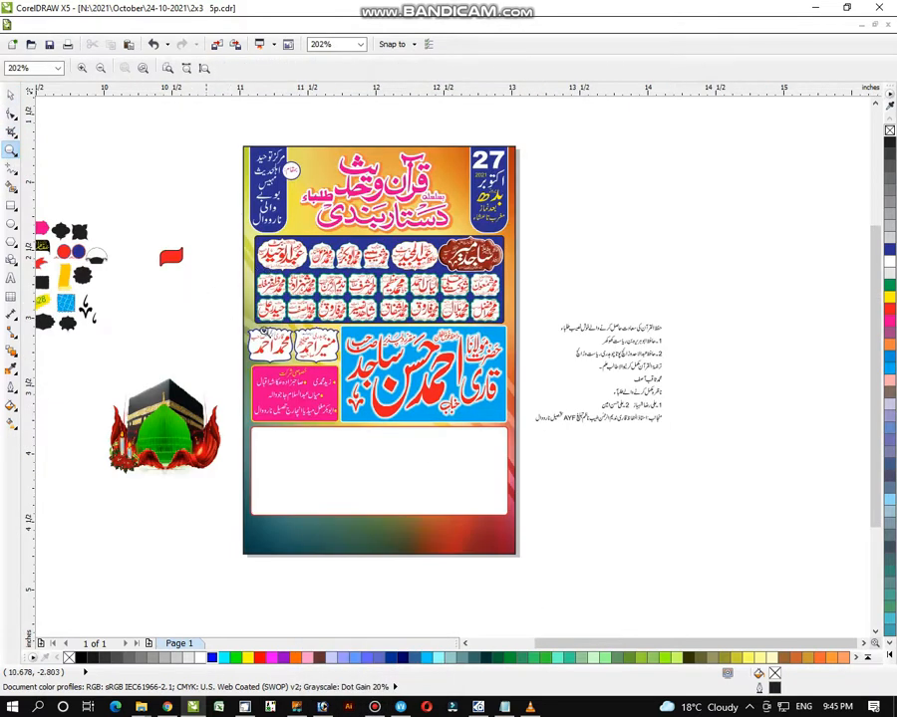
left_click_drag(259, 326, 709, 583)
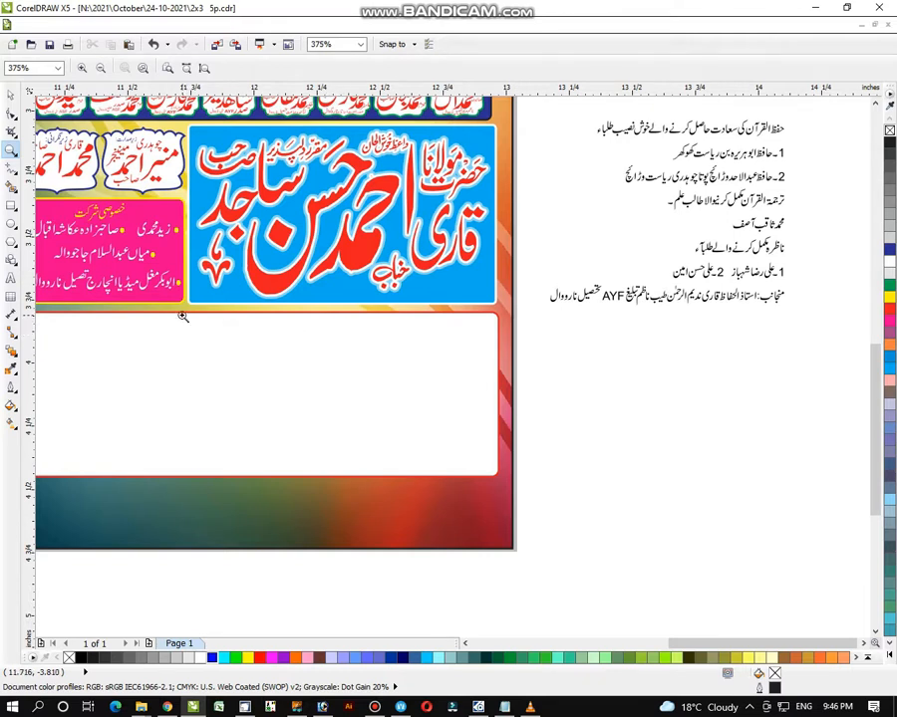
scroll(199, 385, "down", 2)
left_click_drag(206, 371, 707, 576)
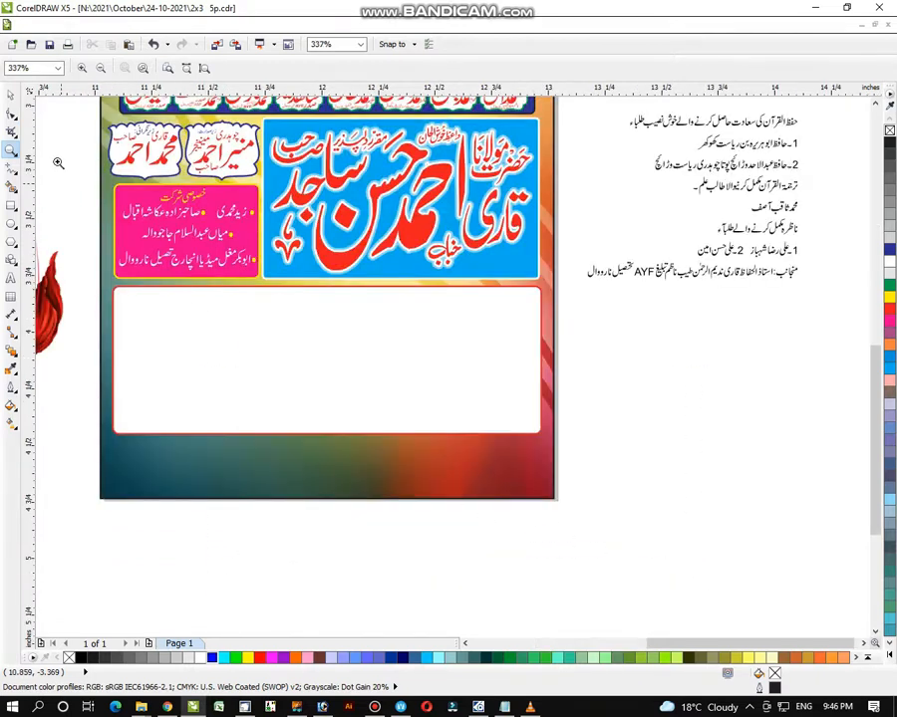
left_click(10, 93)
left_click(280, 410)
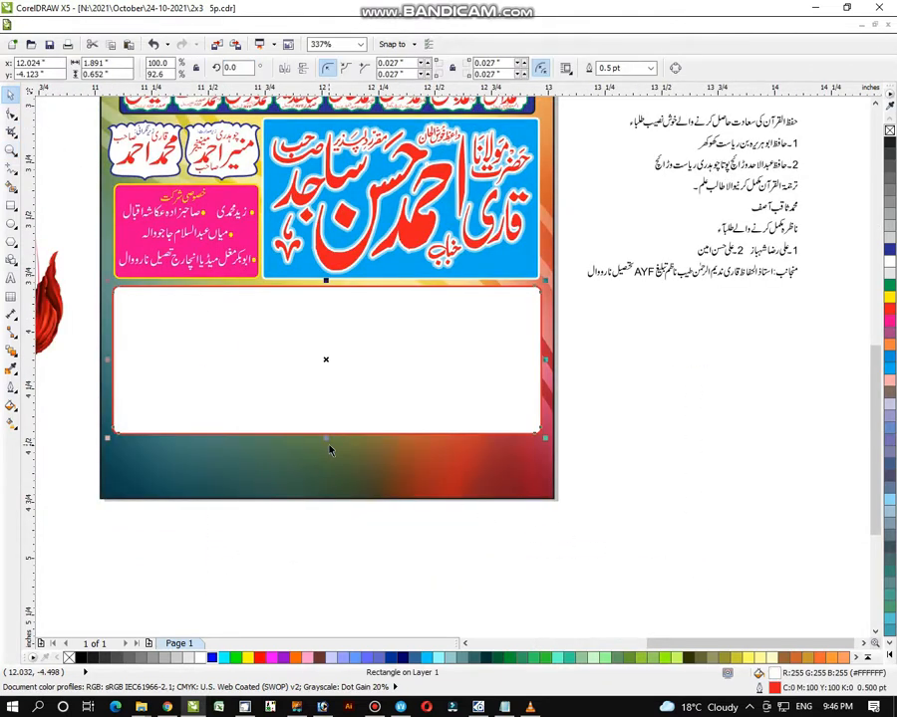
left_click_drag(329, 438, 329, 430)
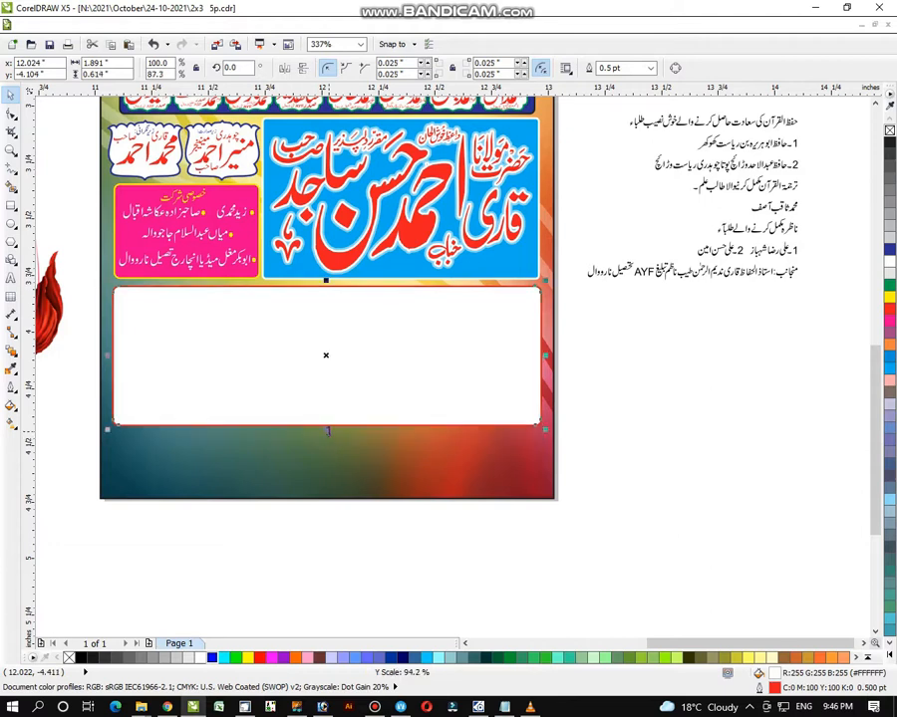
left_click(617, 412)
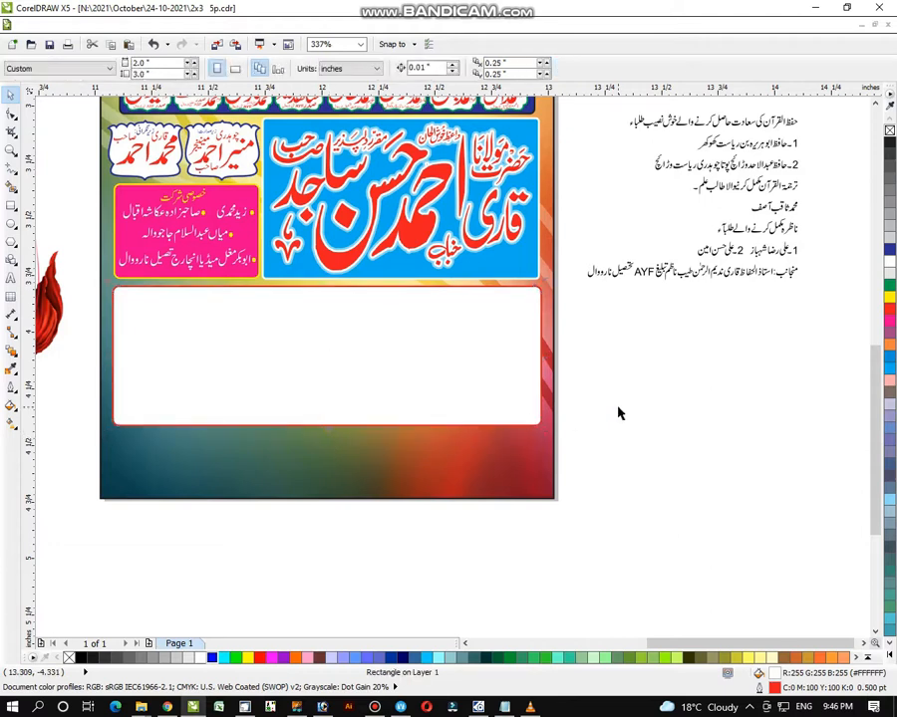
left_click(482, 394)
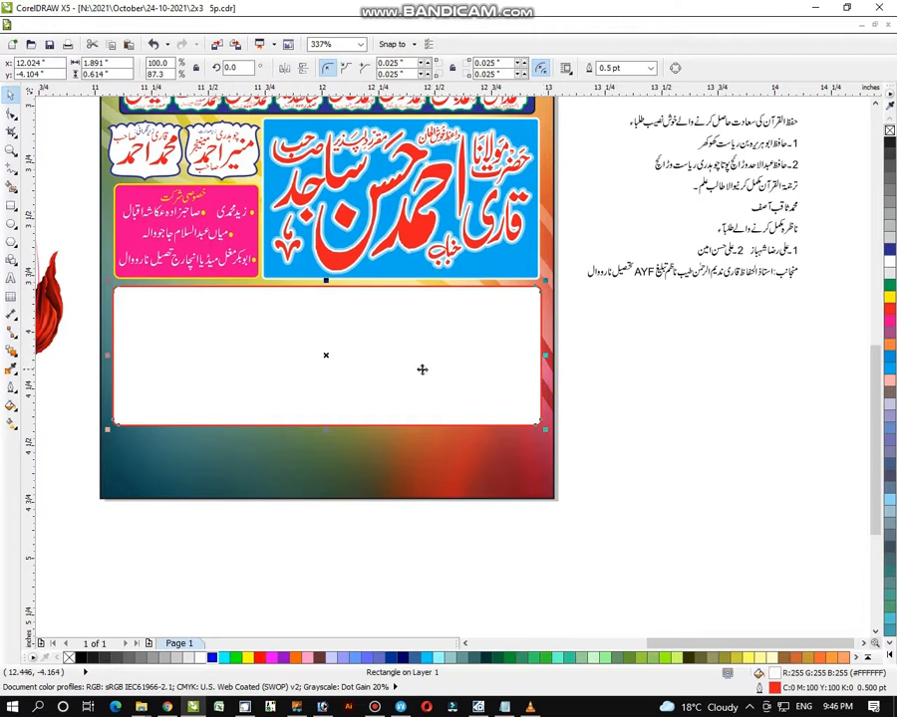
key("Delete")
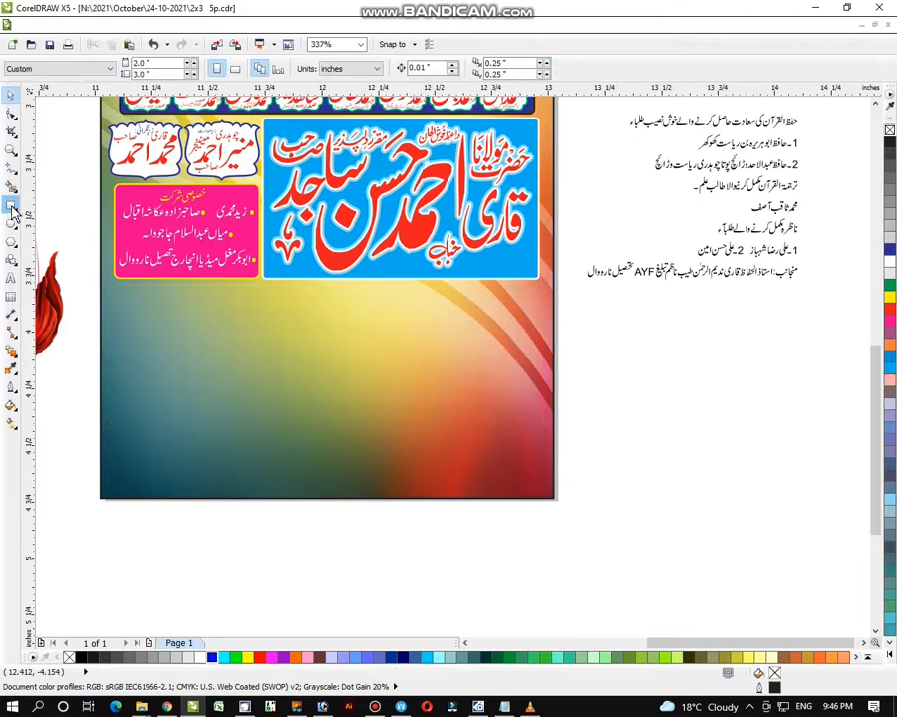
- Draw a tall rounded-corner box at the poster's lower left and fill it white
left_click(12, 206)
left_click_drag(118, 288, 230, 421)
left_click(12, 113)
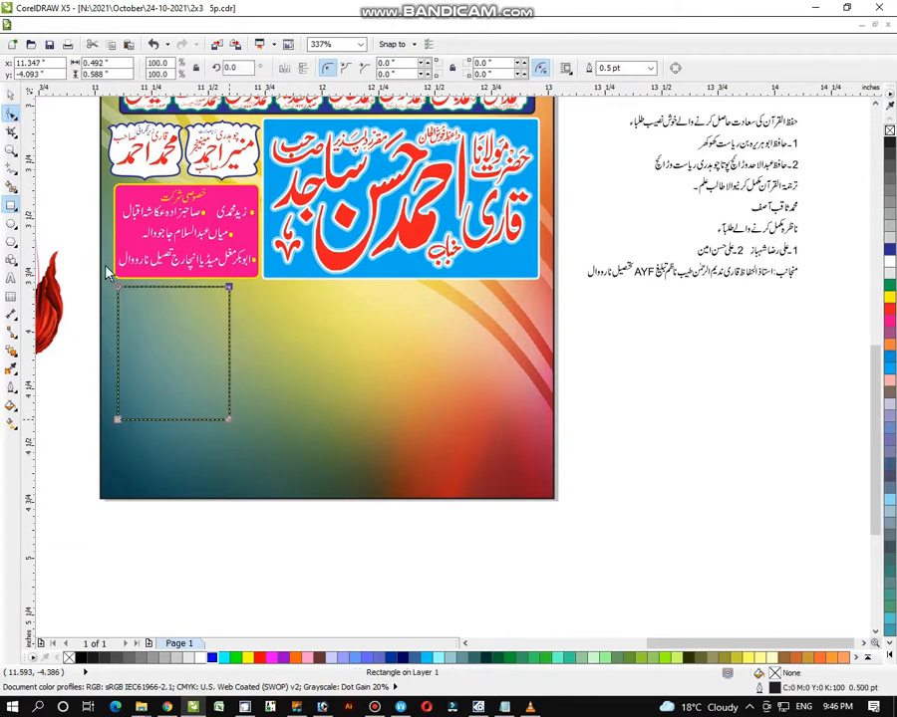
left_click_drag(118, 293, 114, 297)
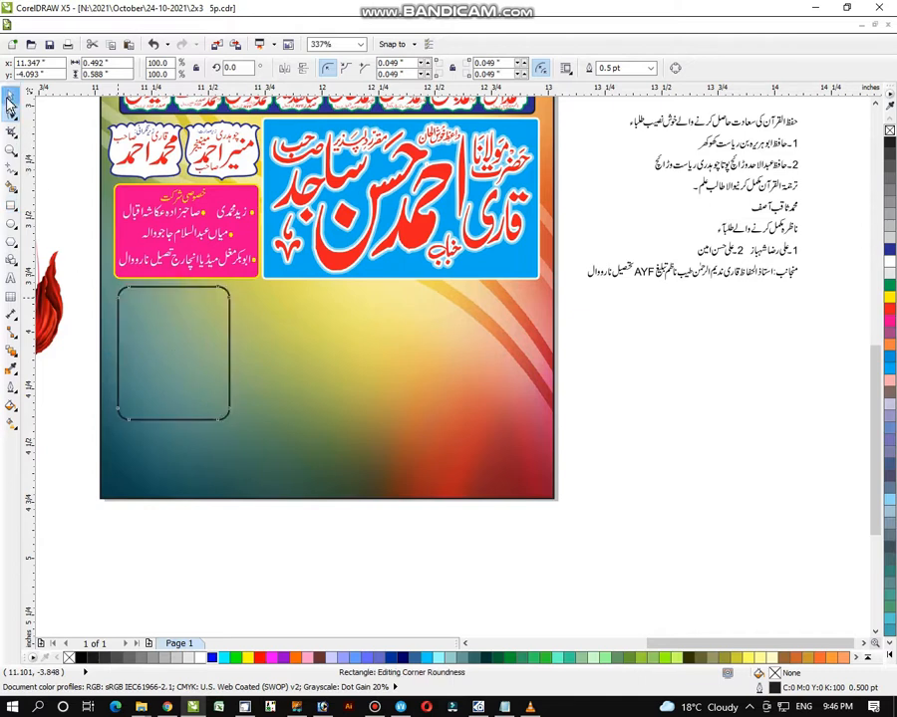
left_click(10, 95)
left_click(889, 262)
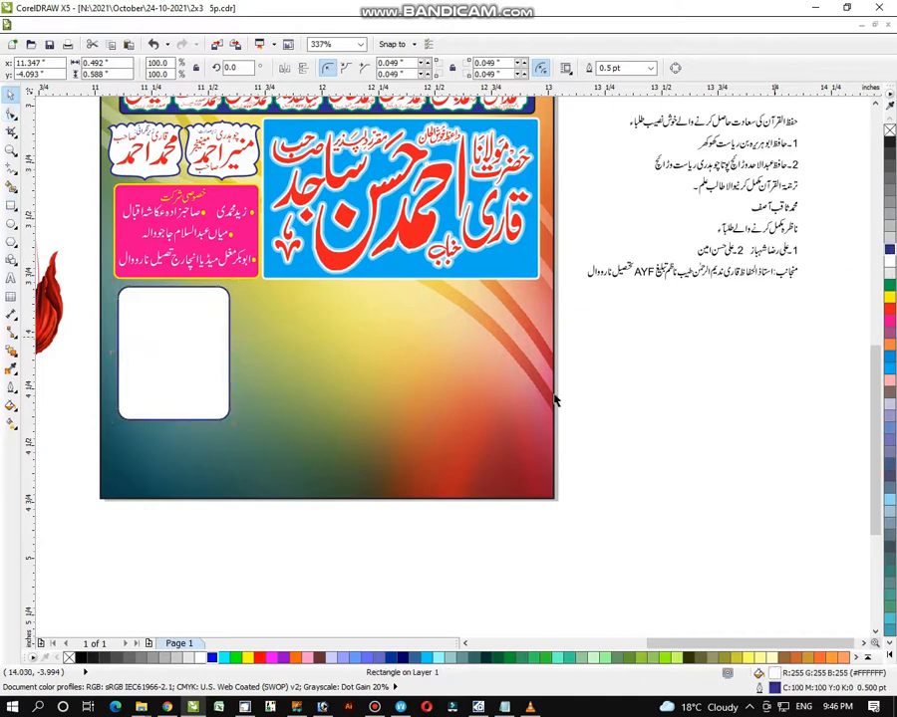
key("Escape")
- Move the box right, duplicate it, top-align all three boxes and stretch them across the poster
left_click_drag(178, 351, 285, 353)
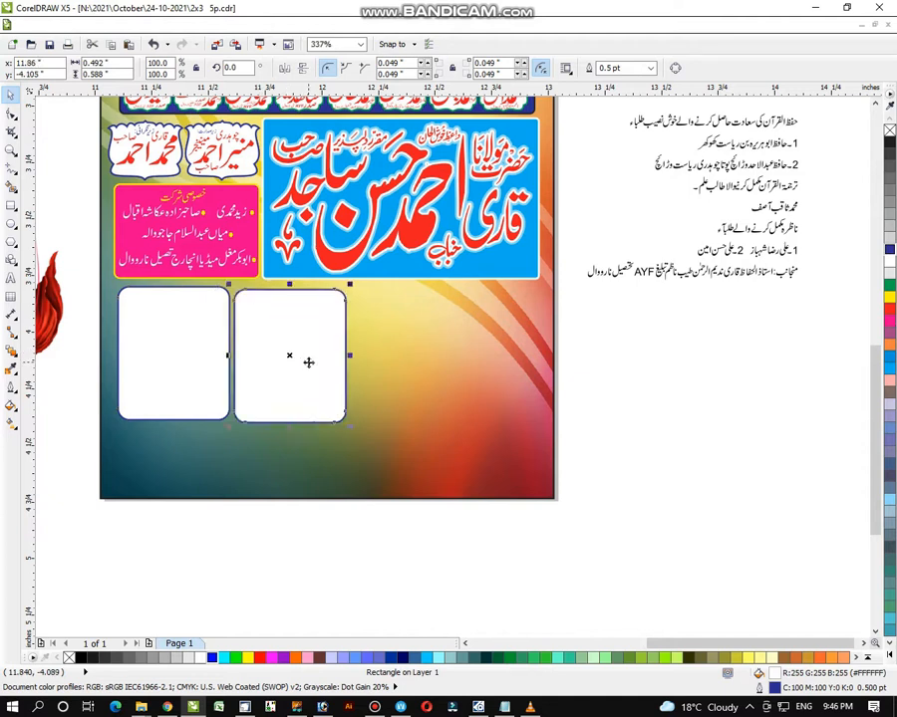
key("ctrl+r")
left_click(603, 406)
left_click(380, 380)
left_click(279, 372, "shift")
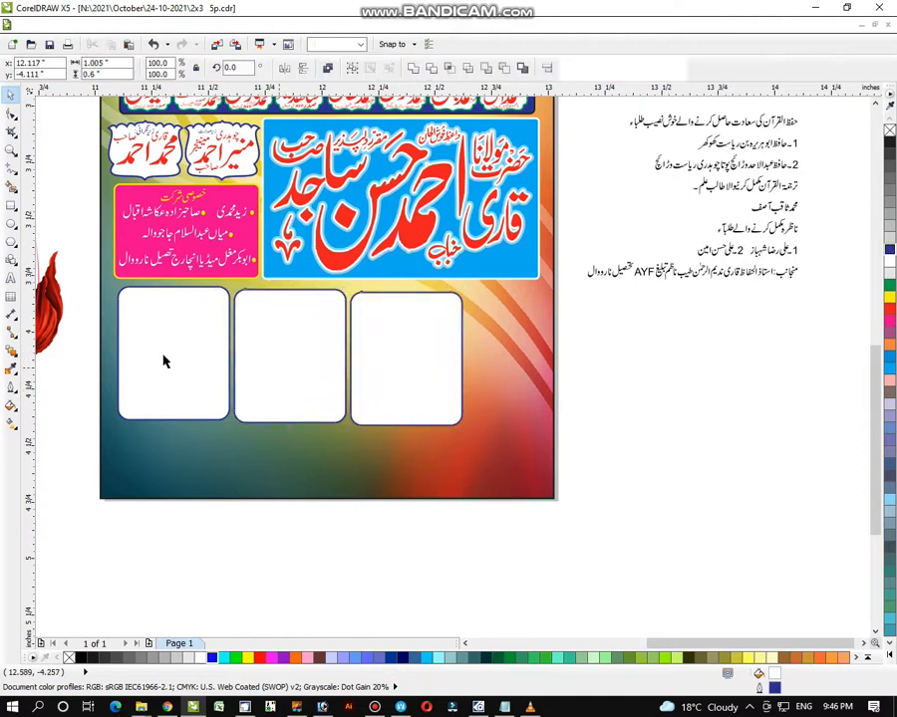
left_click(192, 370, "shift")
key("t")
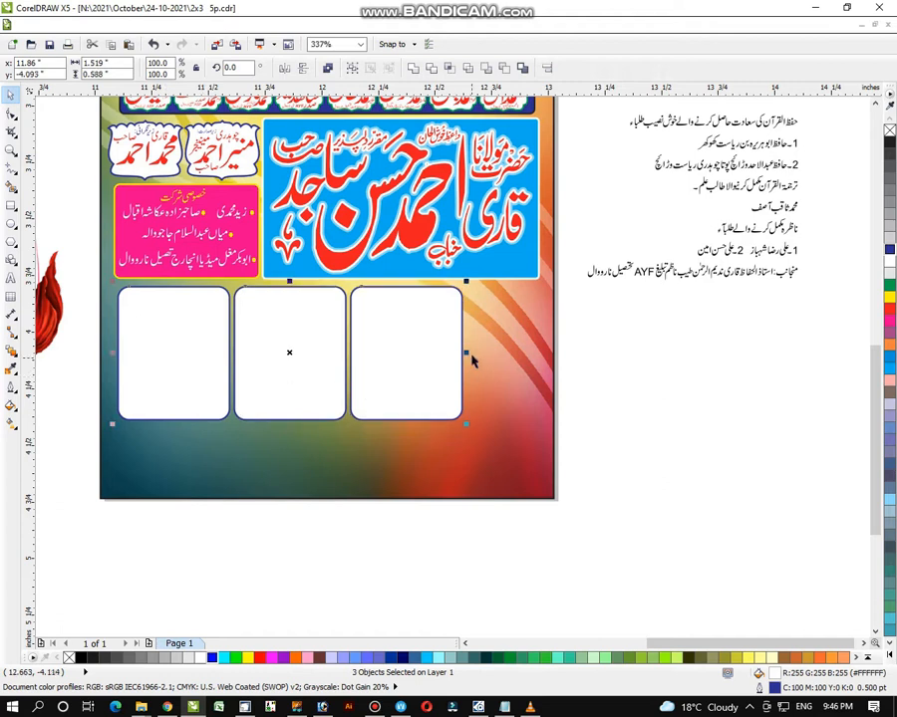
left_click_drag(473, 361, 553, 355)
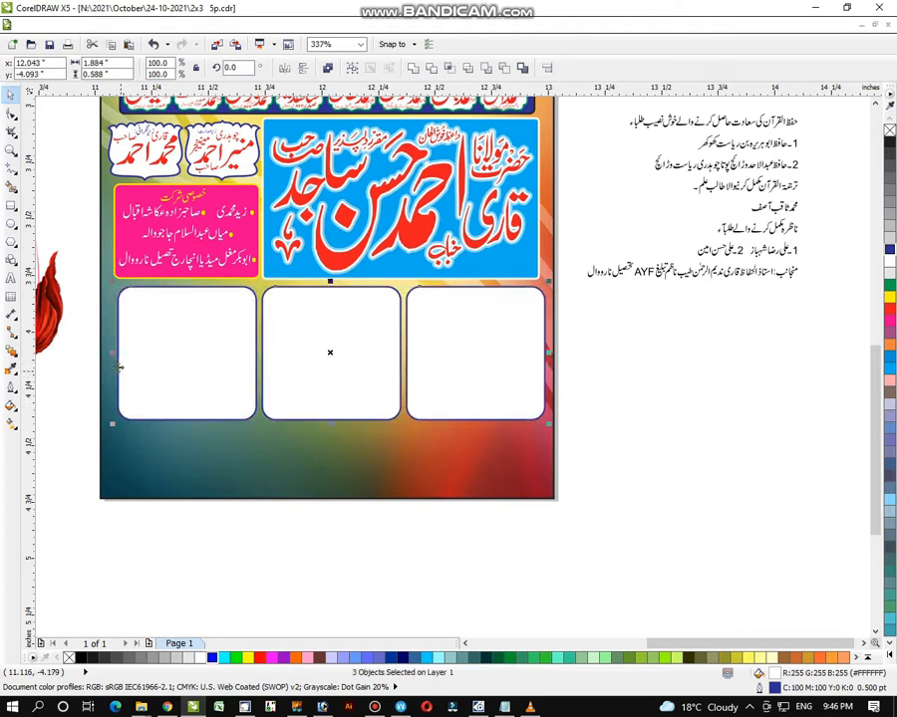
left_click_drag(115, 354, 106, 354)
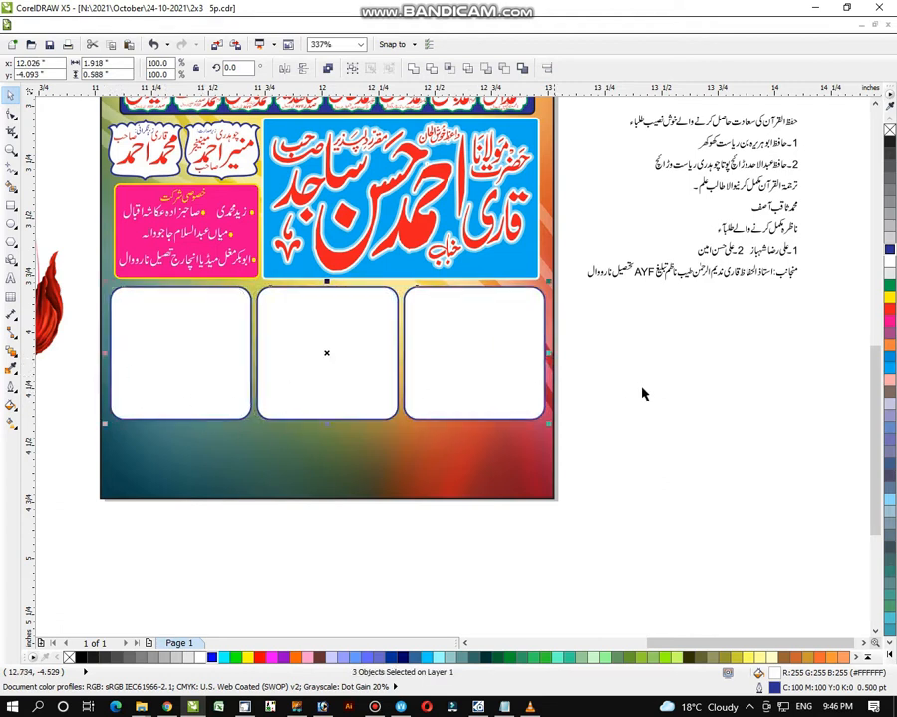
- Copy the rightmost rounded box off the poster beside the Urdu list and zoom in on it
left_click(675, 384)
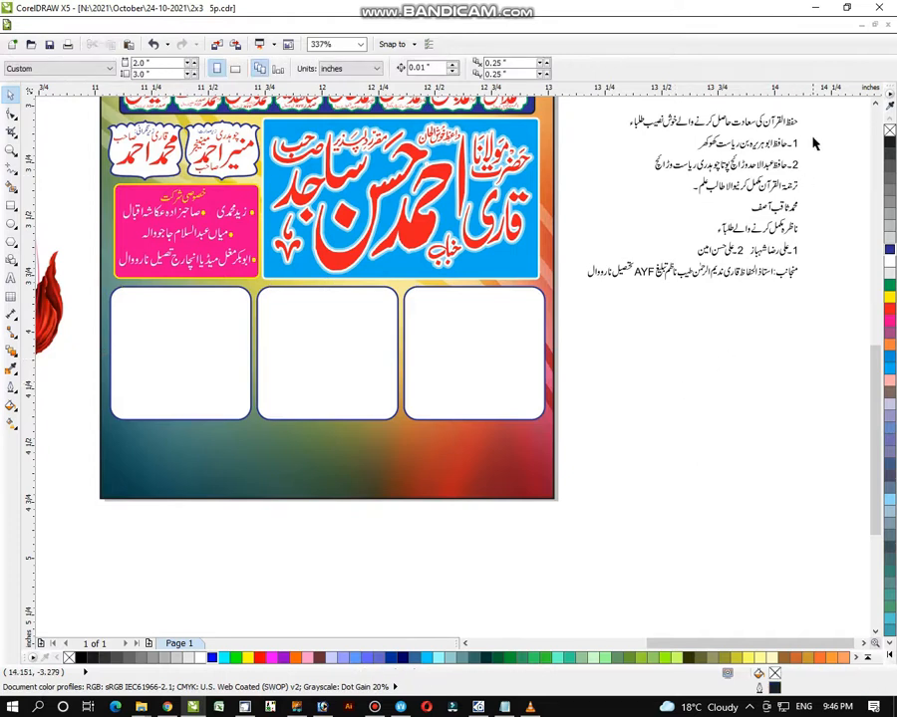
left_click_drag(843, 107, 696, 518)
left_click(515, 375)
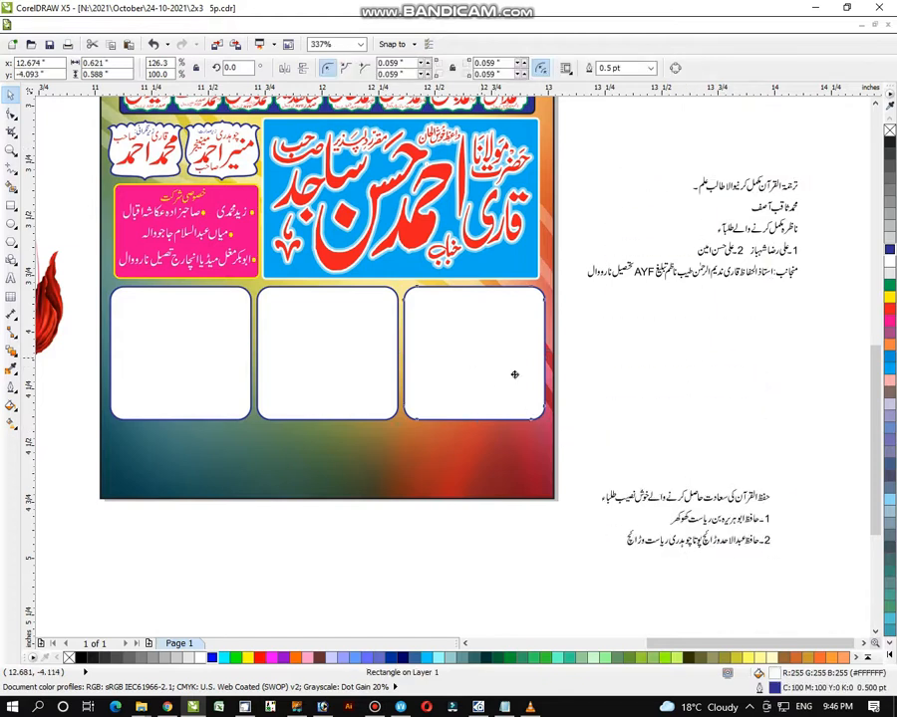
left_click_drag(514, 374, 690, 408)
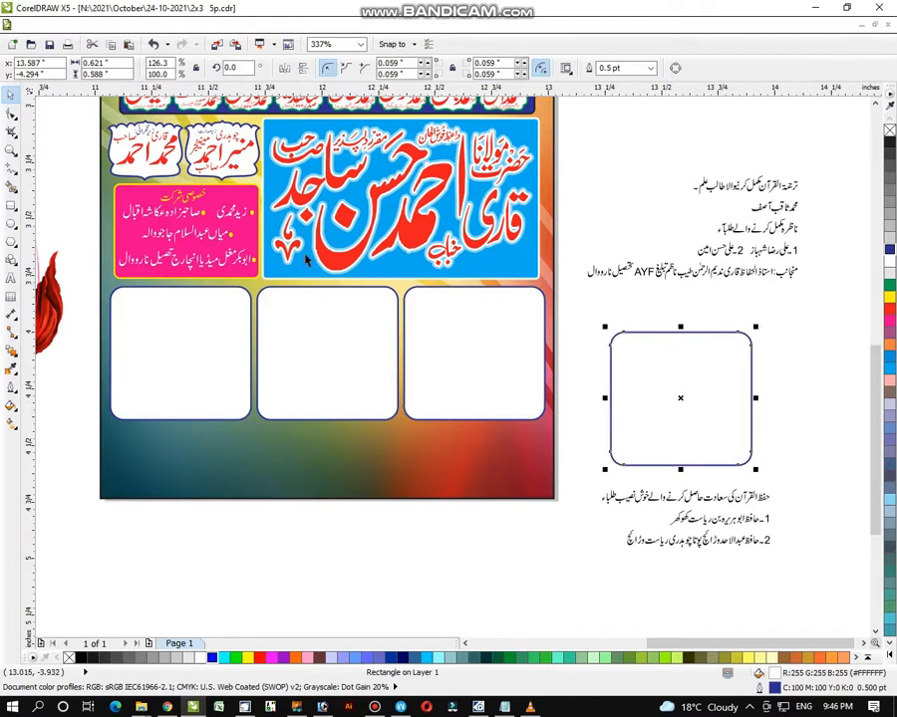
left_click(12, 149)
left_click_drag(564, 299, 797, 598)
left_click_drag(259, 139, 674, 574)
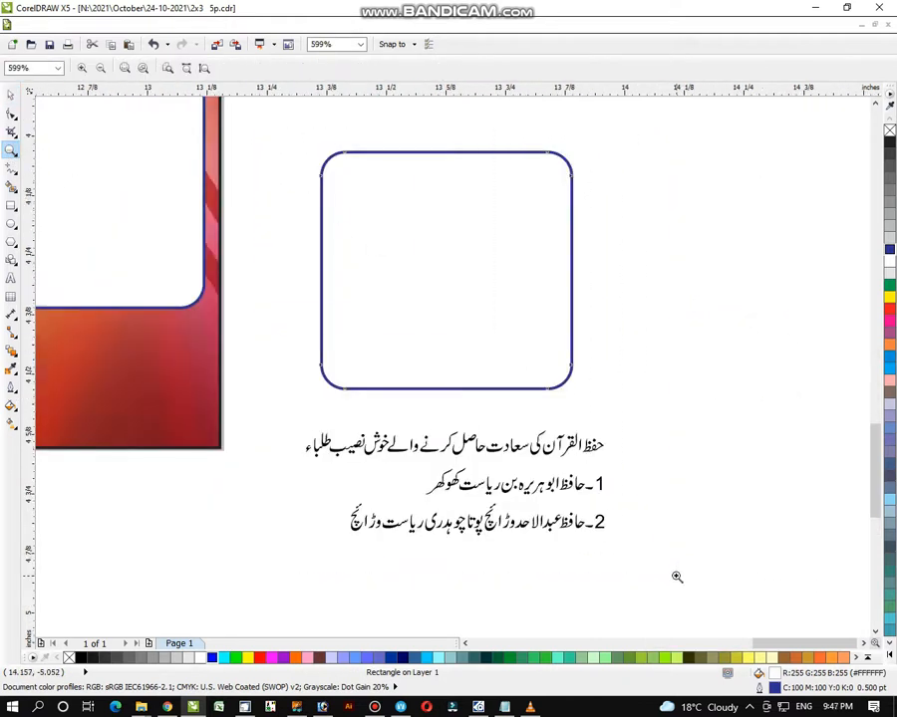
- Separate the two Urdu heading lines and stack them beside the copied box
left_click(10, 96)
left_click_drag(671, 439, 429, 520)
left_click_drag(514, 493, 624, 312)
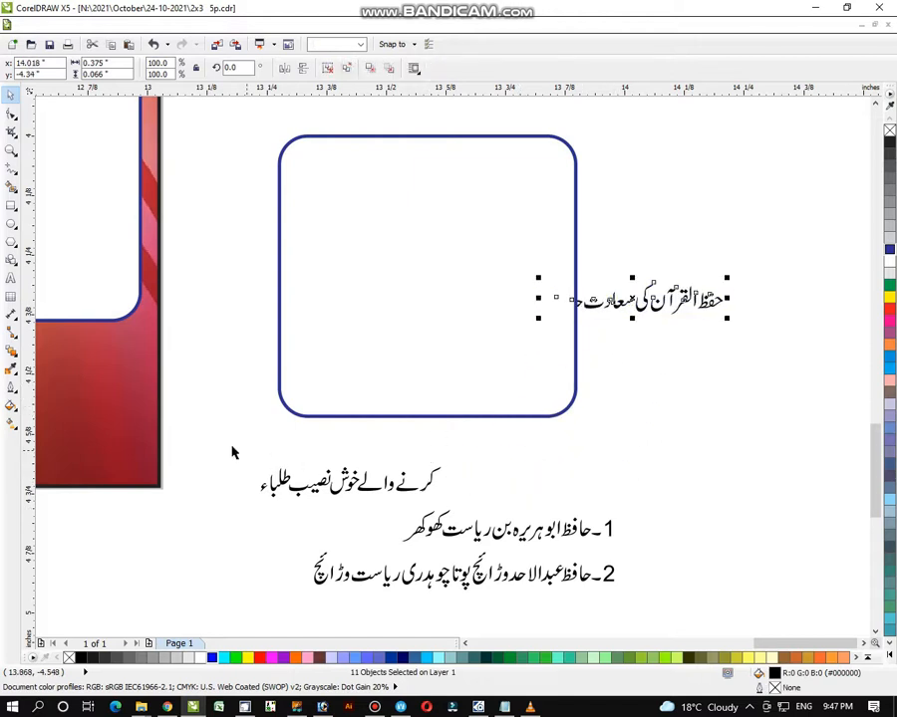
left_click_drag(233, 446, 475, 508)
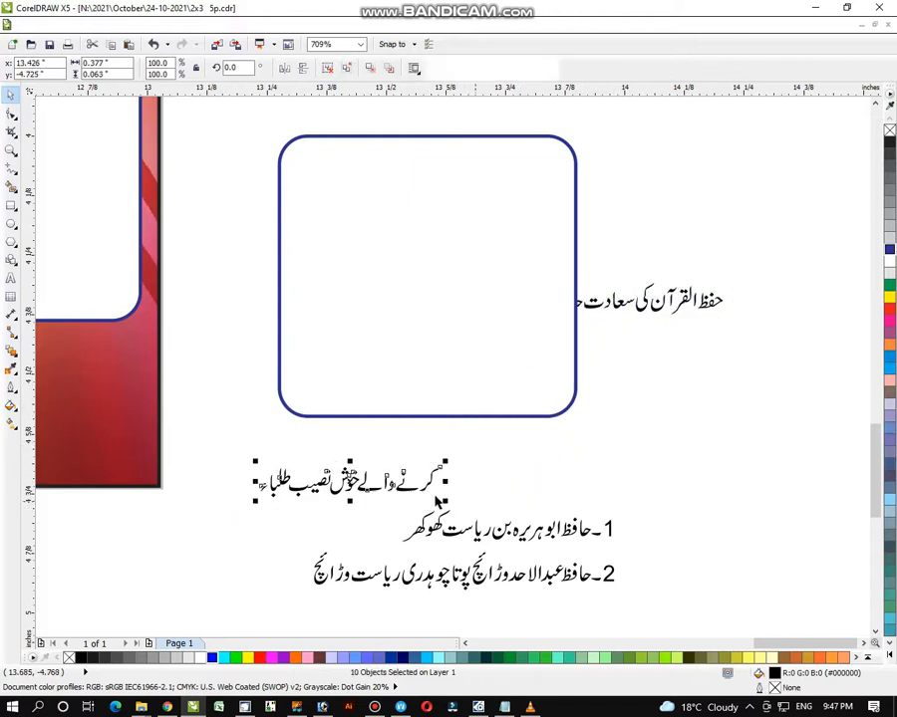
left_click_drag(364, 479, 654, 329)
- Right-align the heading, enlarge it into the box's top area and colour it dark blue
left_click(715, 309, "shift")
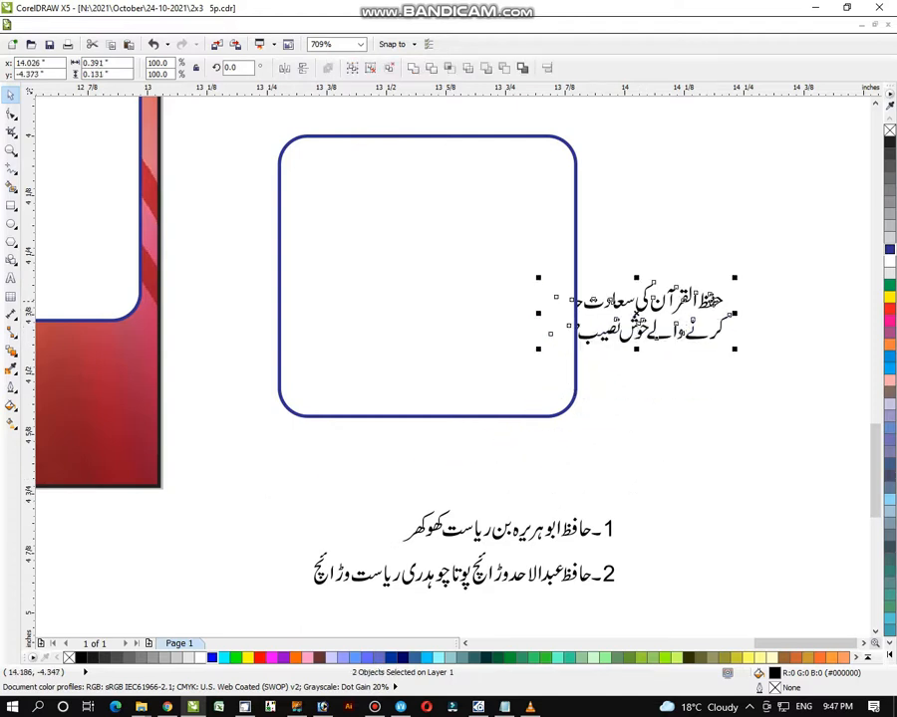
key("r")
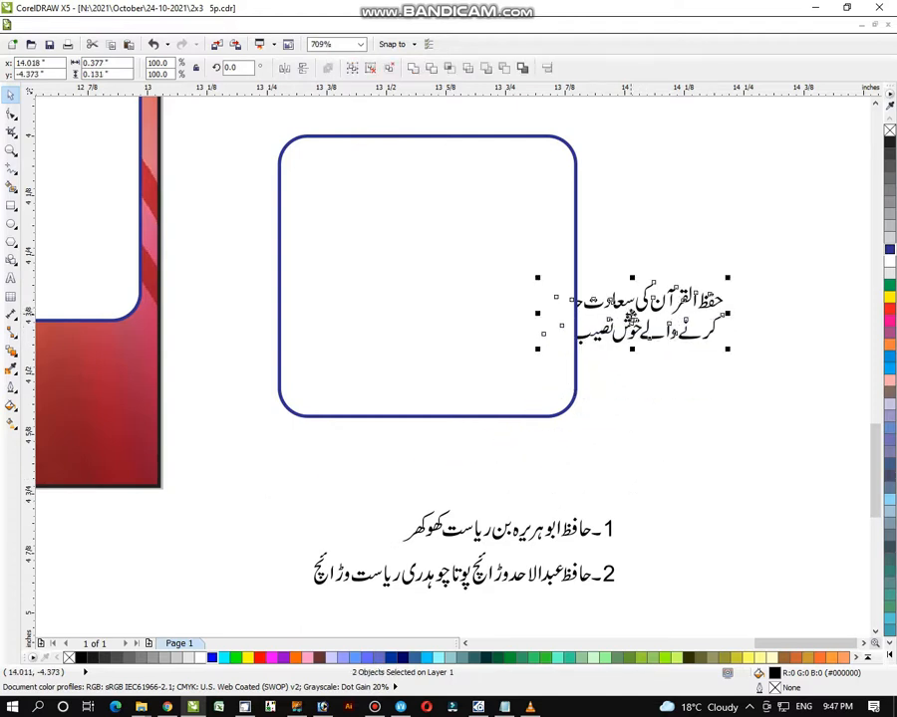
left_click_drag(630, 317, 466, 187)
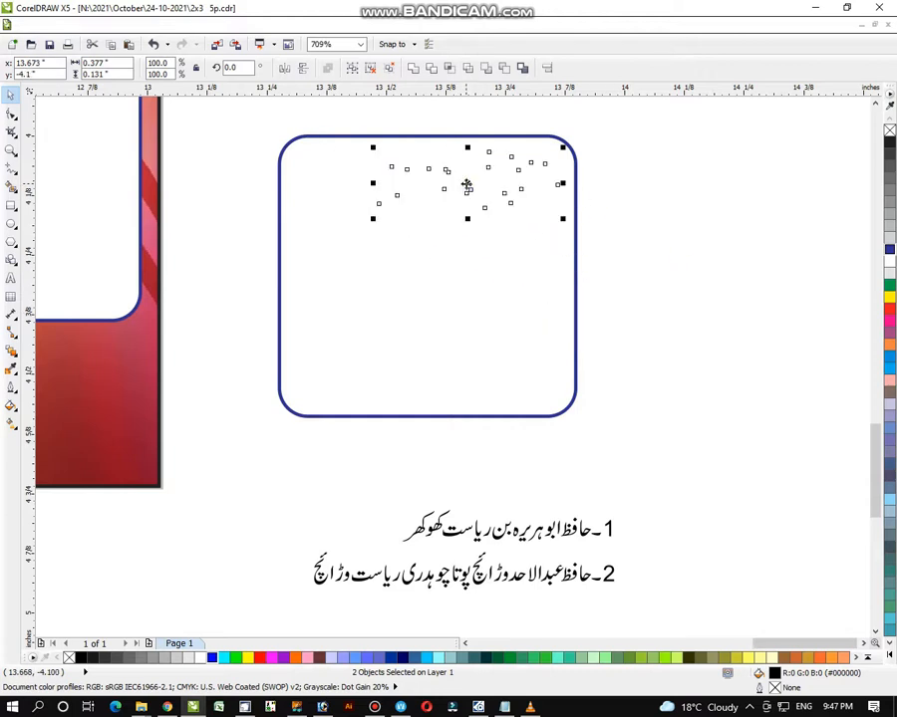
left_click_drag(371, 221, 293, 248)
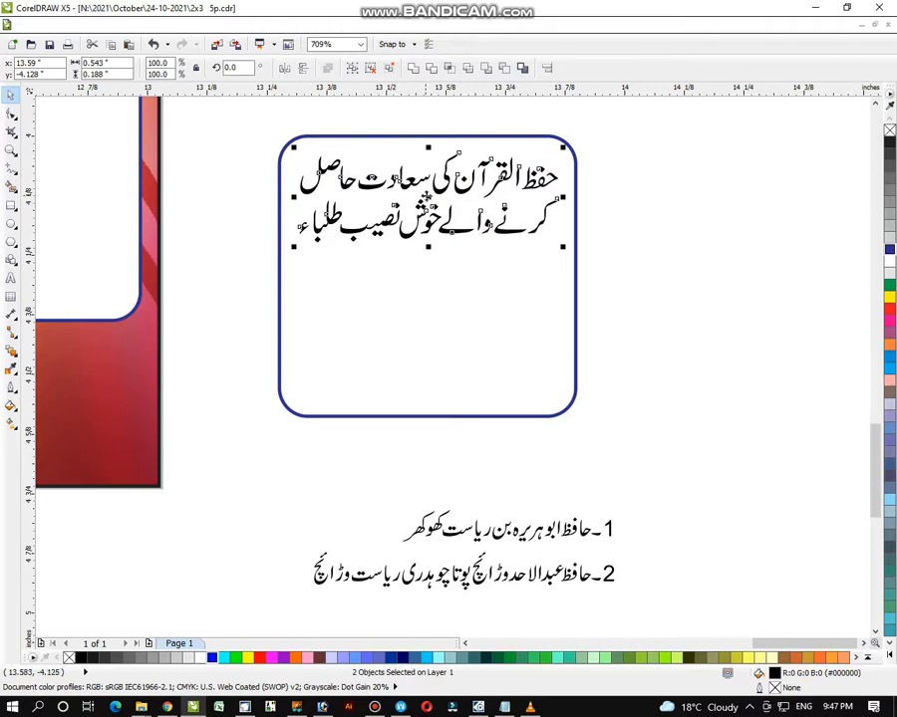
left_click_drag(433, 199, 435, 195)
left_click(890, 249)
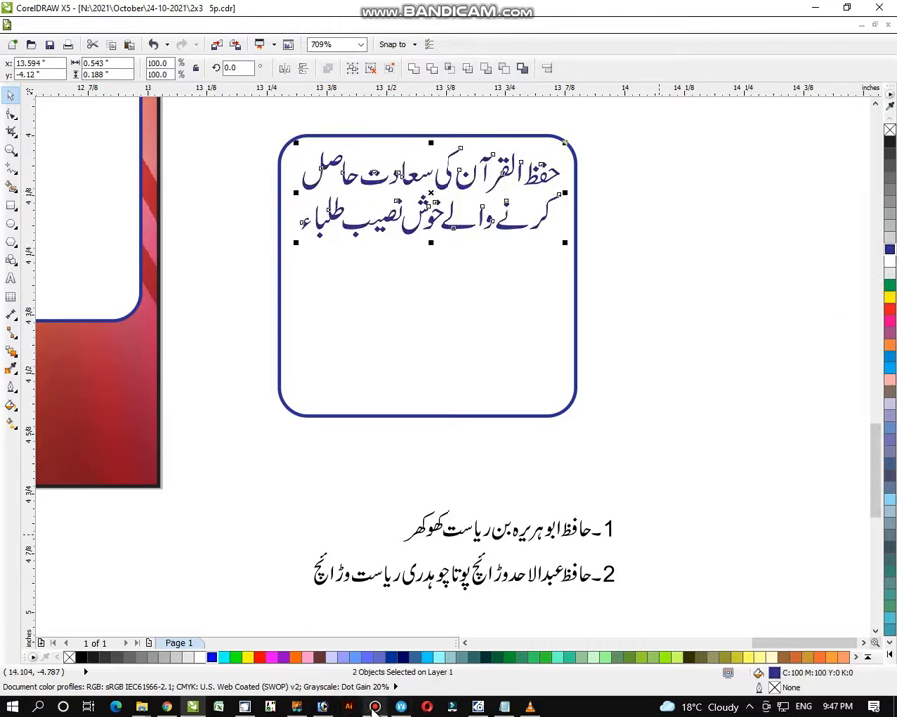
mouse_move(374, 709)
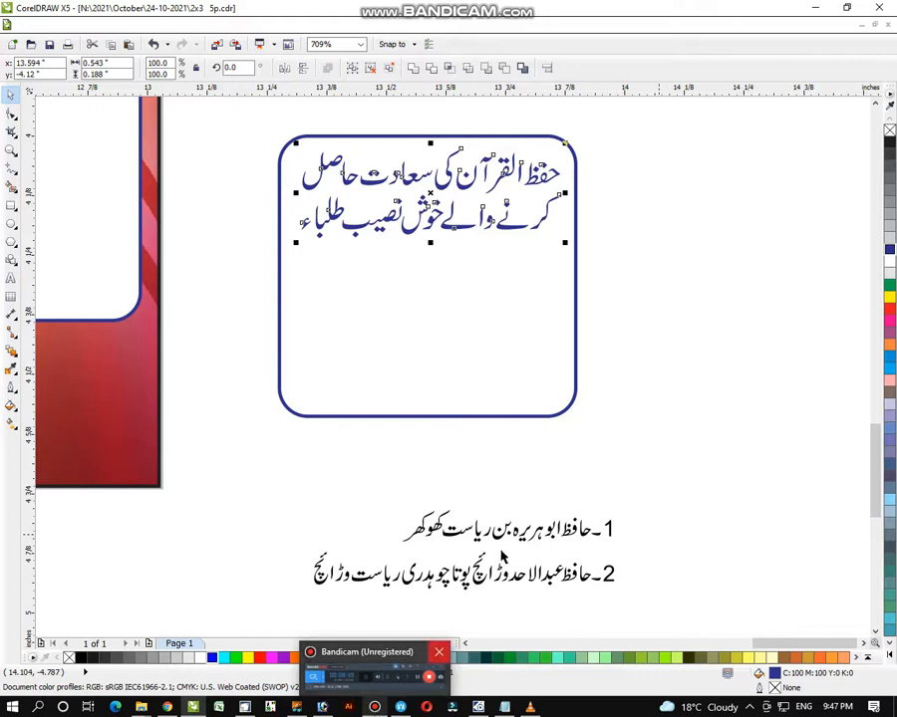
left_click(598, 453)
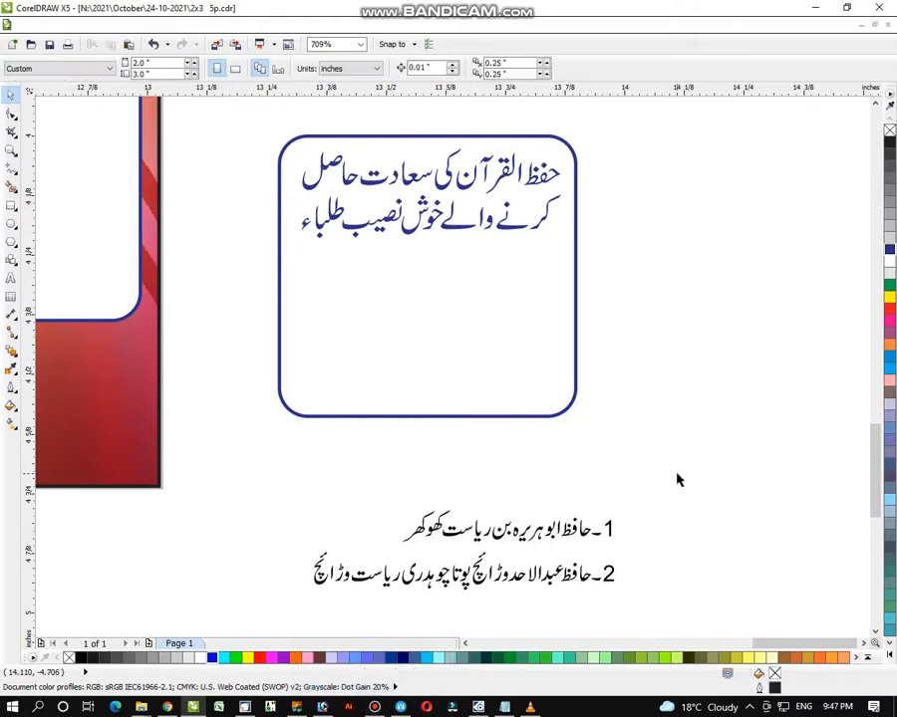
- Move the 1- and 2- labels aside, then place the first name line, enlarged and red, in the box
left_click_drag(676, 477, 589, 601)
left_click_drag(606, 530, 669, 436)
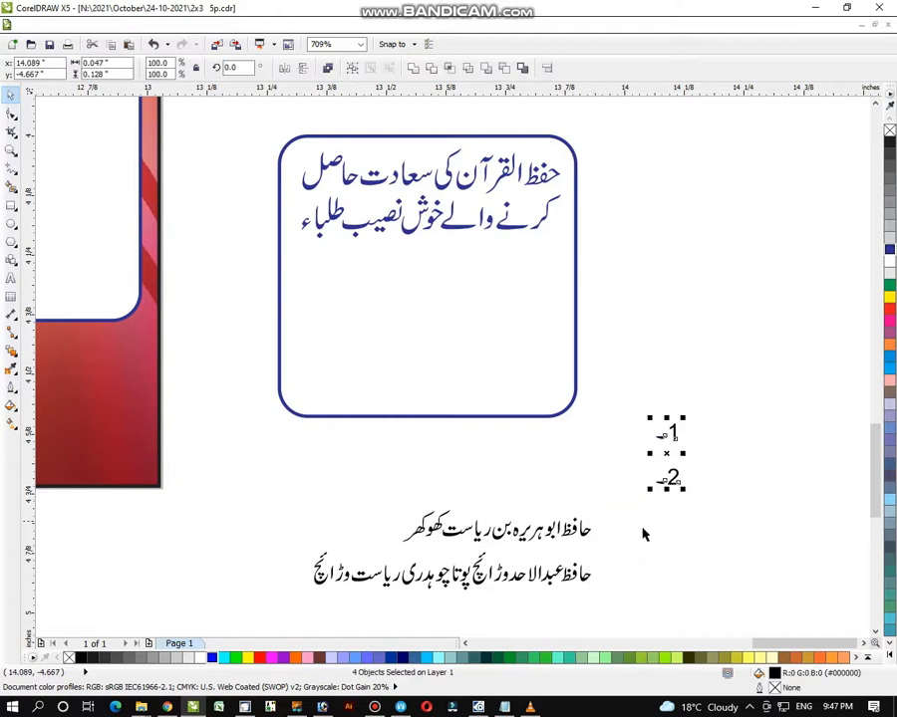
left_click(638, 528)
left_click_drag(619, 488, 388, 555)
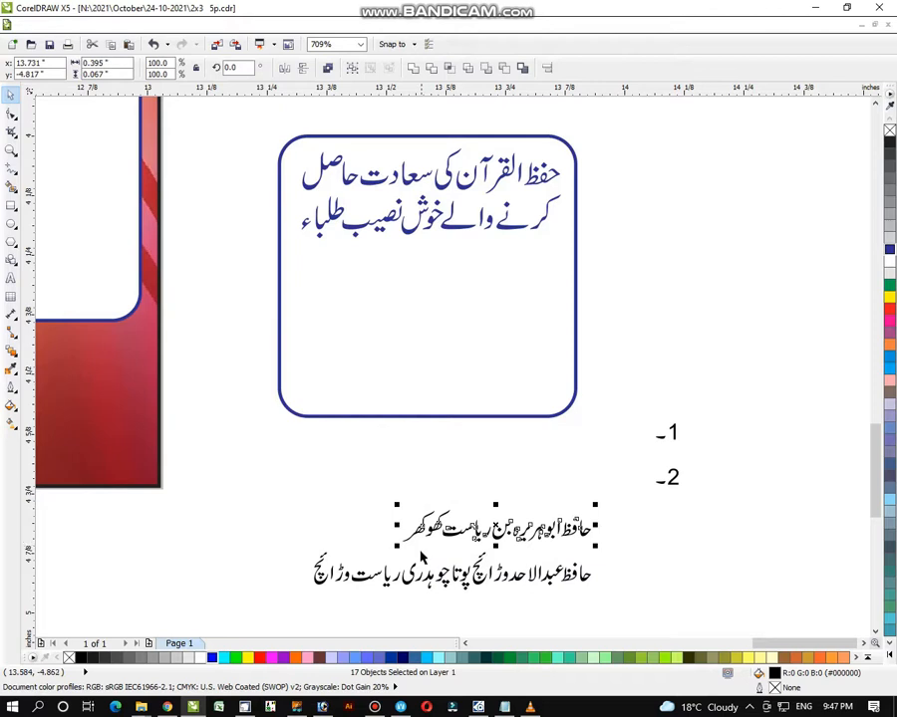
key("ctrl+g")
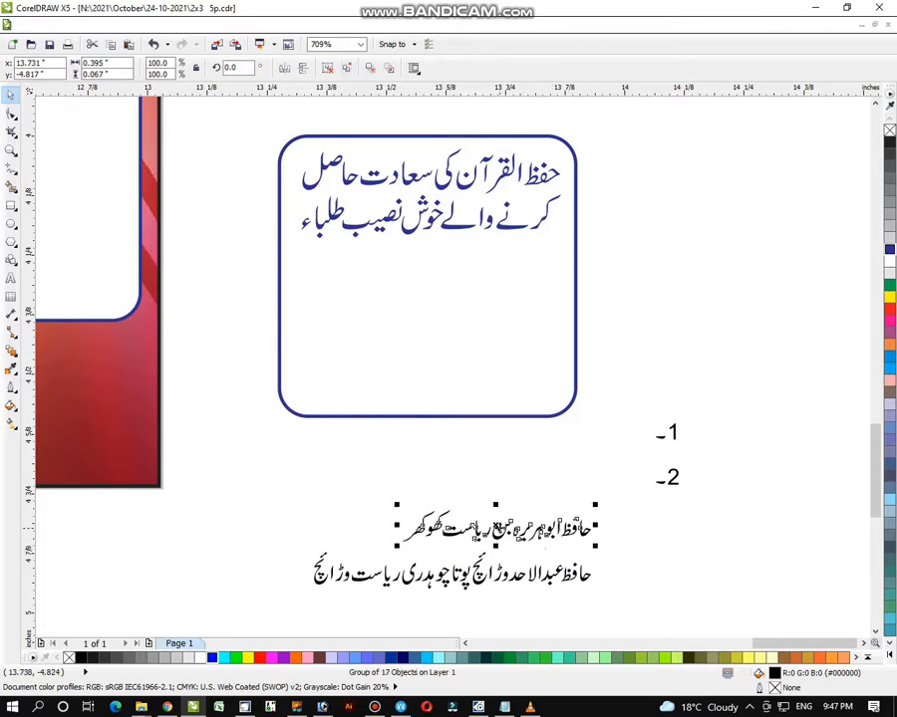
left_click_drag(468, 530, 439, 272)
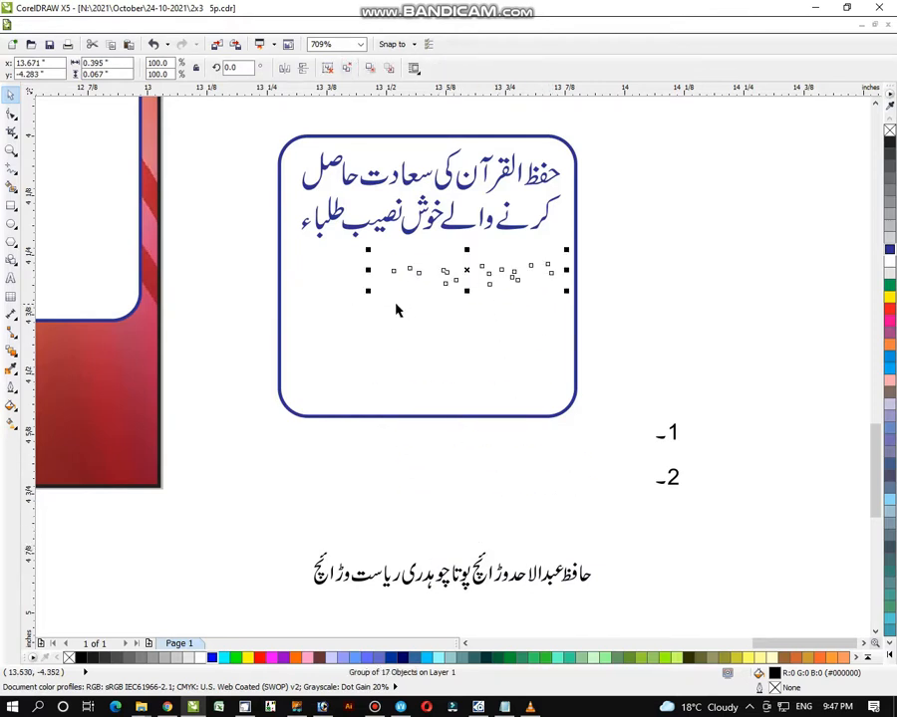
left_click_drag(370, 292, 286, 357)
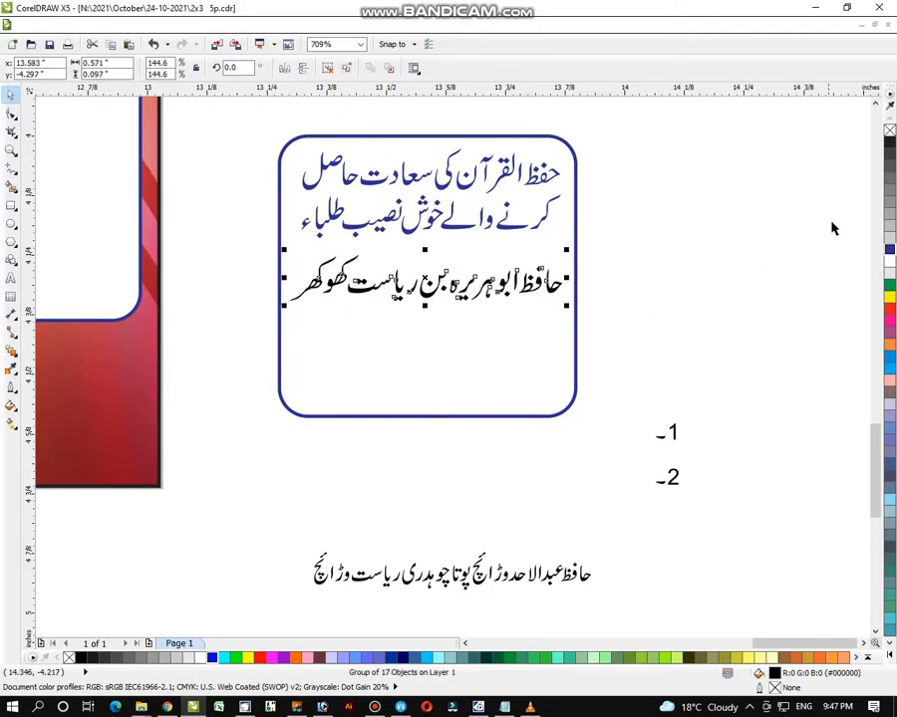
left_click(889, 313)
left_click(717, 551)
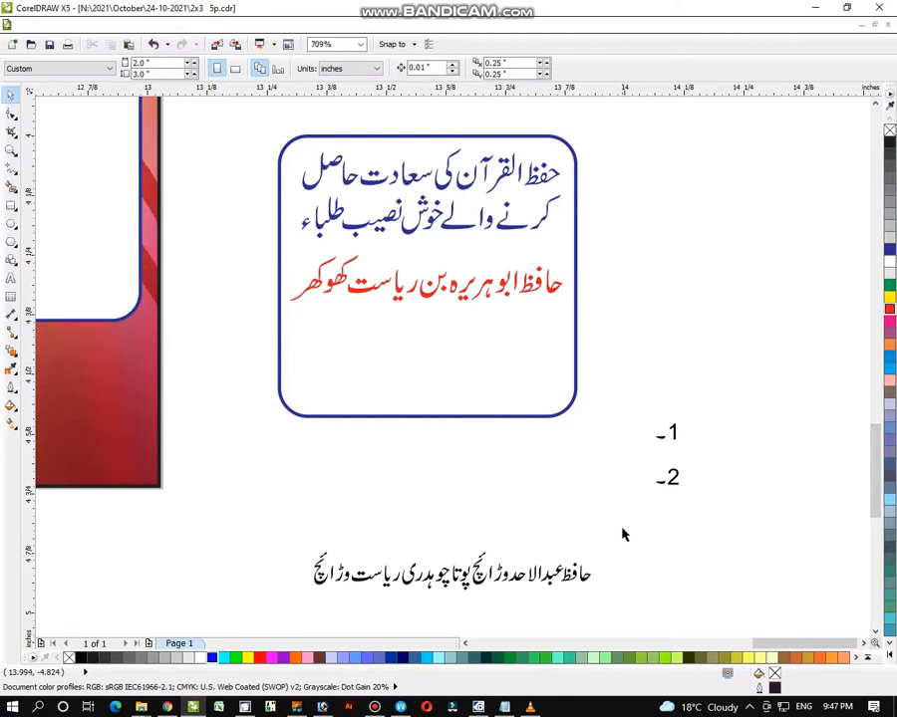
- Break the second name into two lines and enlarge it
left_click_drag(622, 531, 453, 599)
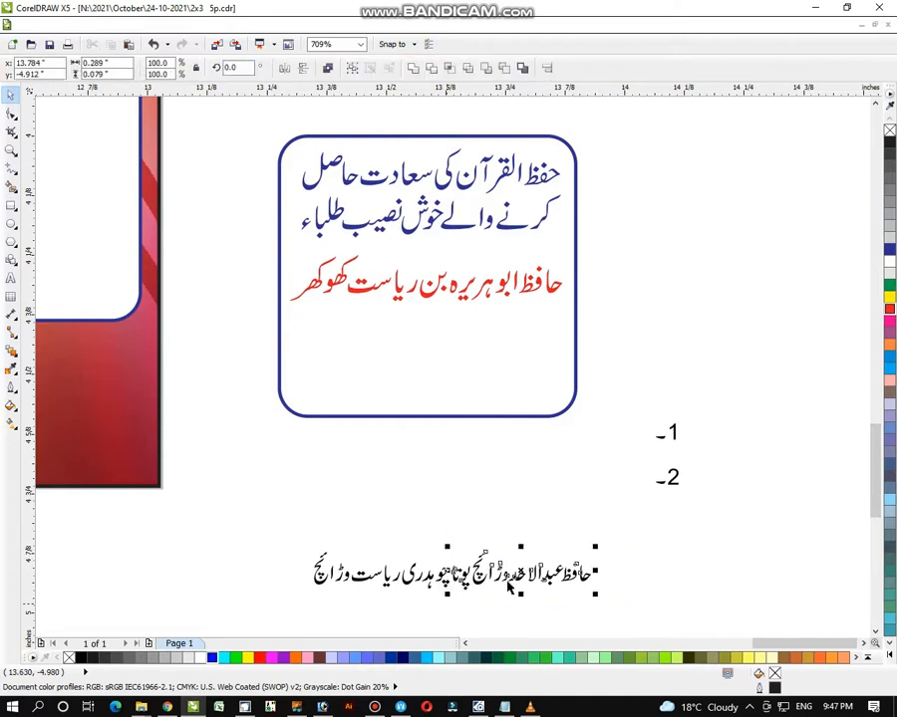
left_click_drag(508, 588, 510, 538)
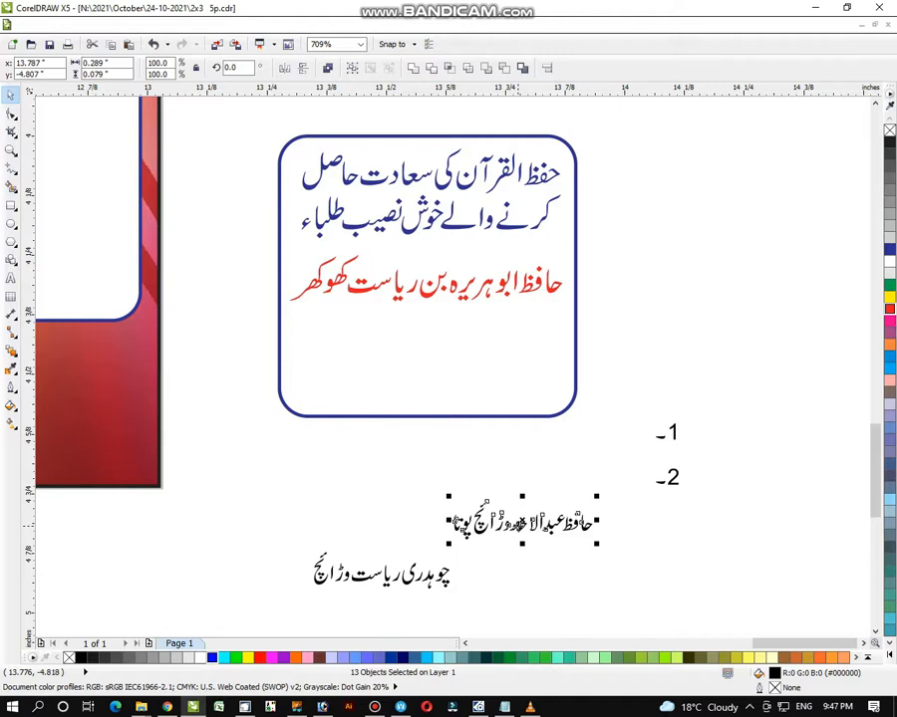
key("ctrl+z")
left_click_drag(655, 528, 472, 601)
key("ctrl+g")
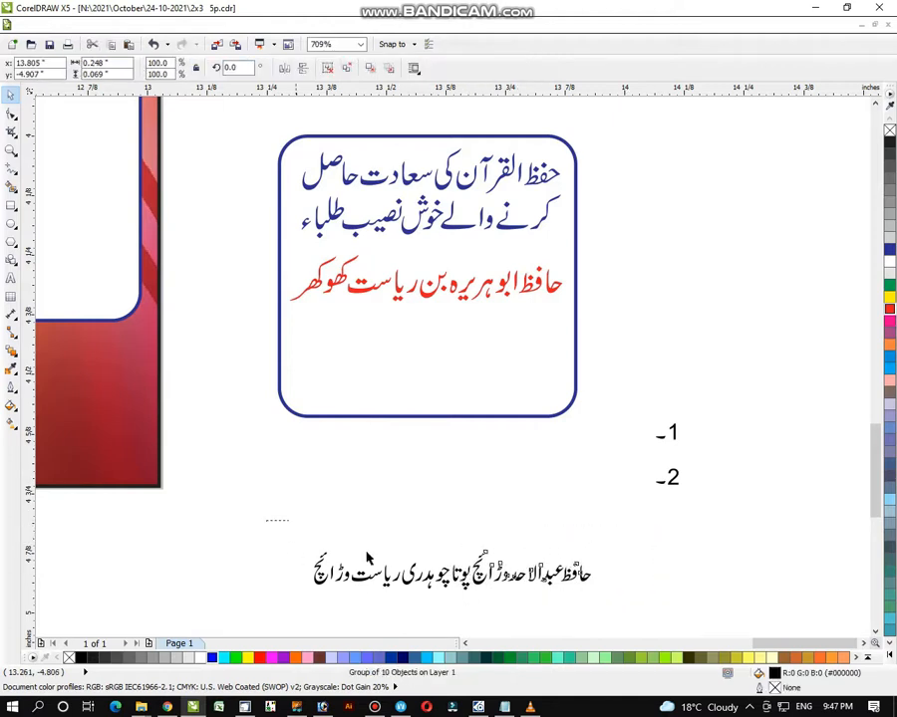
left_click_drag(366, 558, 476, 607)
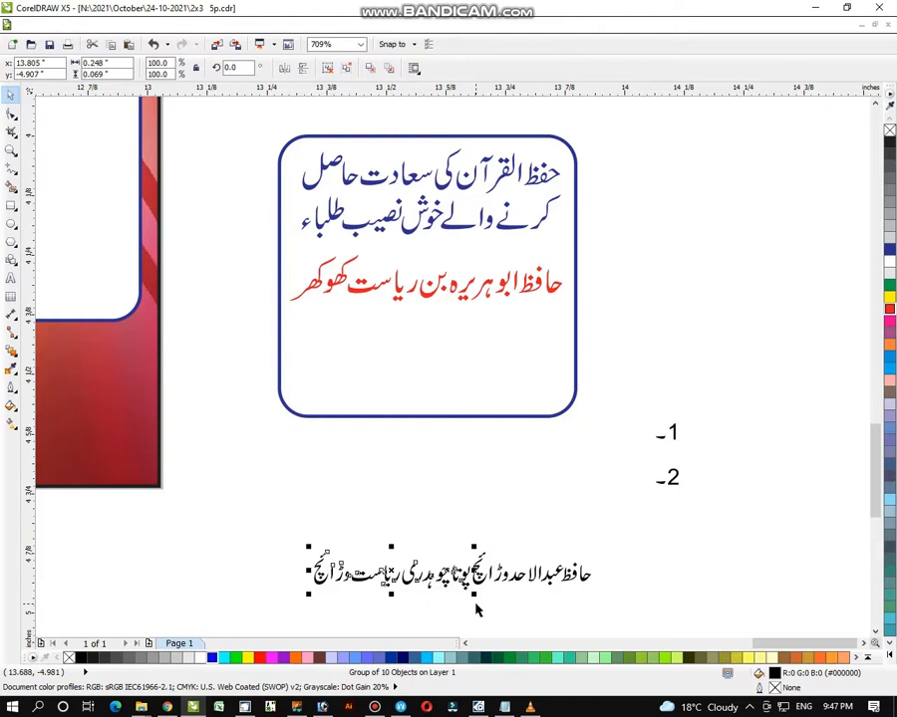
left_click(578, 578)
left_click_drag(538, 578, 413, 549)
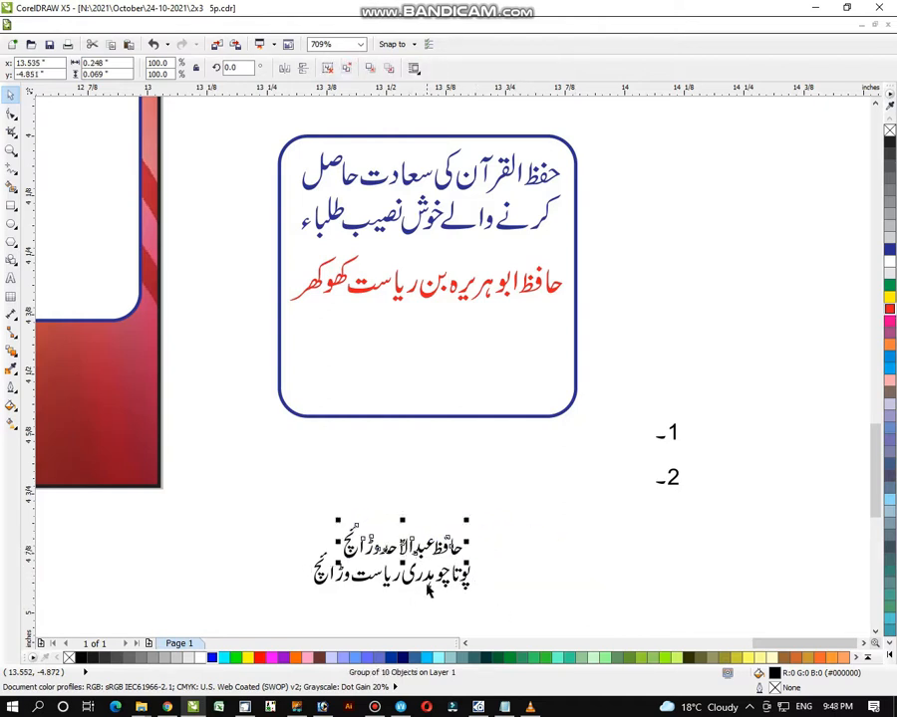
left_click(454, 568, "shift")
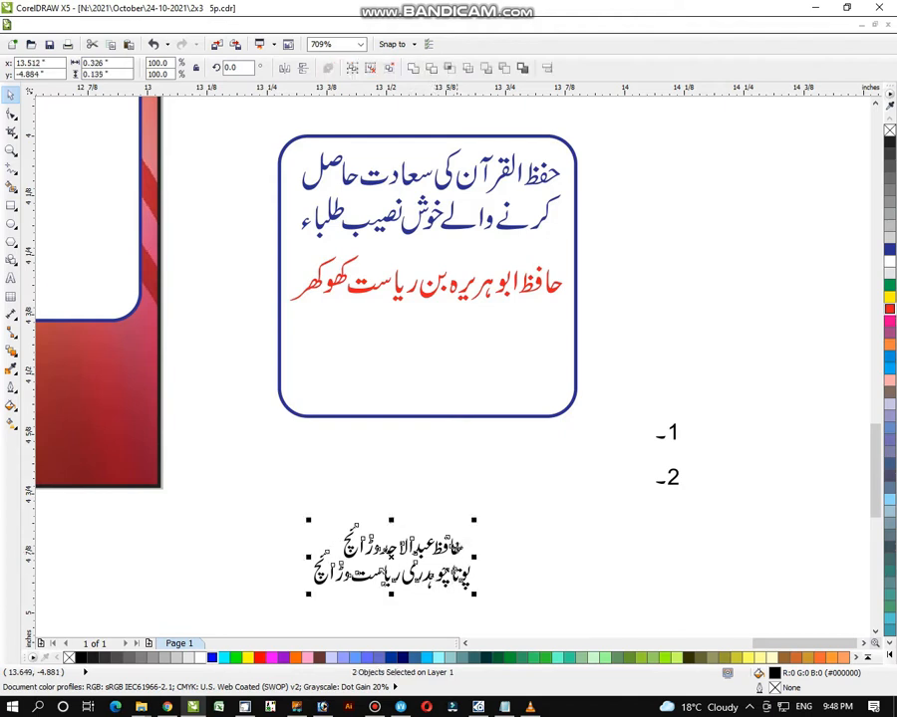
left_click_drag(474, 520, 502, 505)
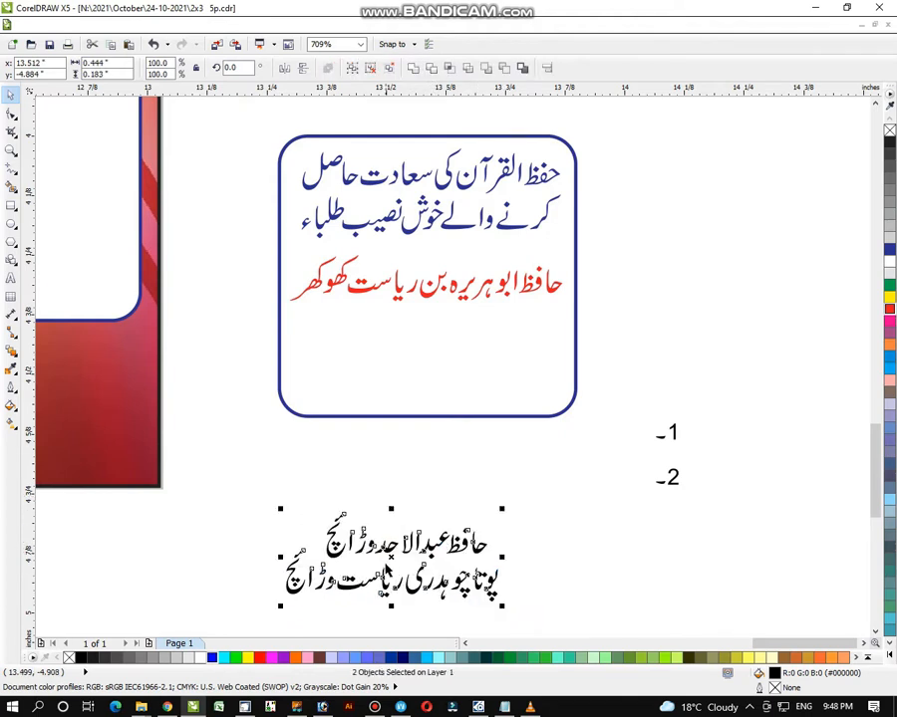
- Move the second name under the red name, group all three lines and colour them red
left_click_drag(398, 525, 426, 346)
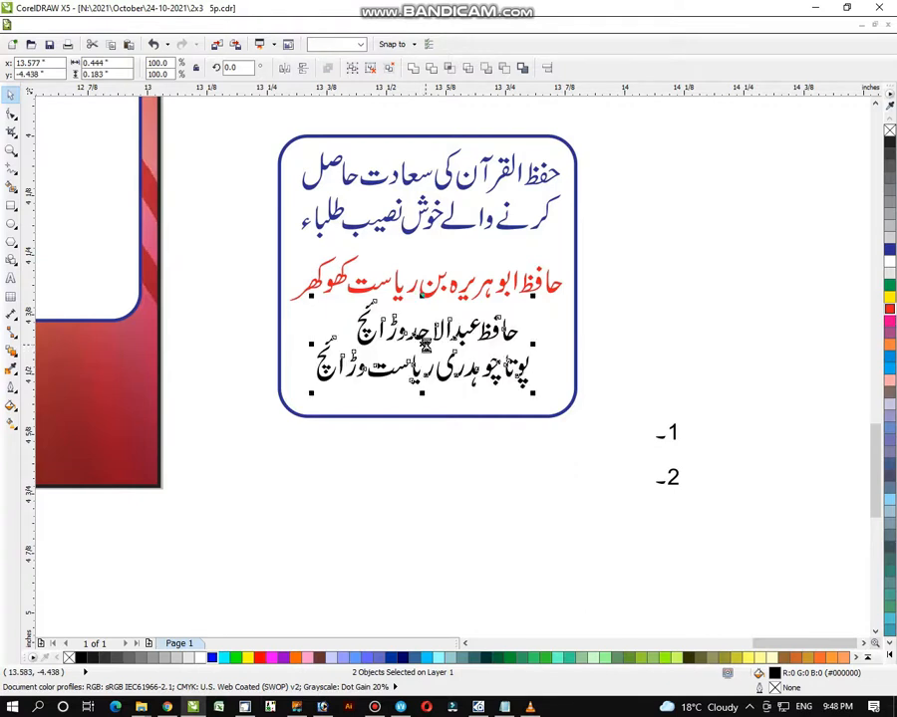
left_click(551, 291, "shift")
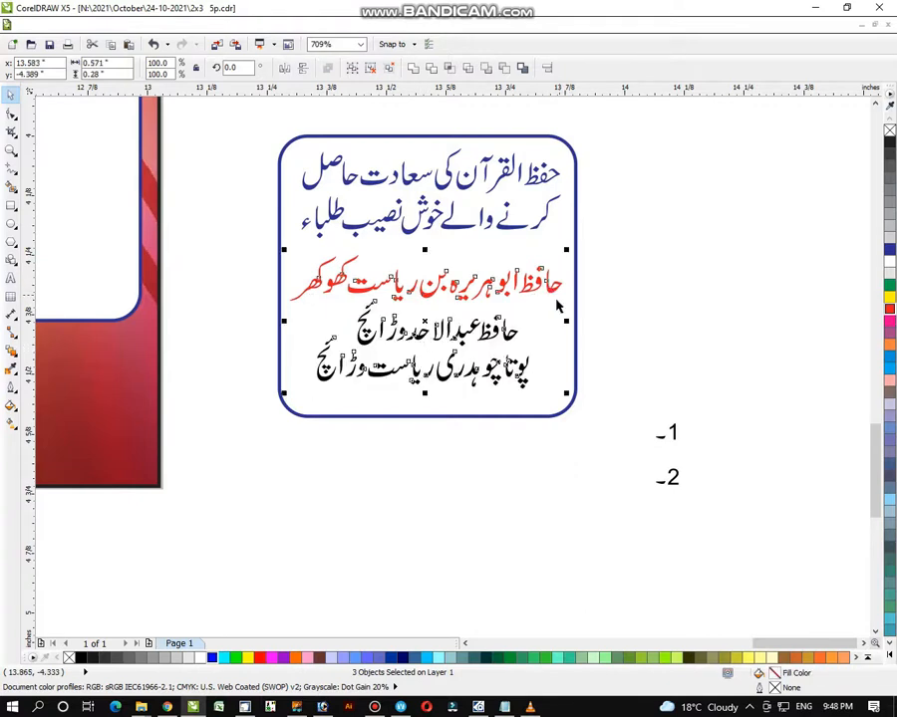
key("ctrl+g")
left_click(889, 312)
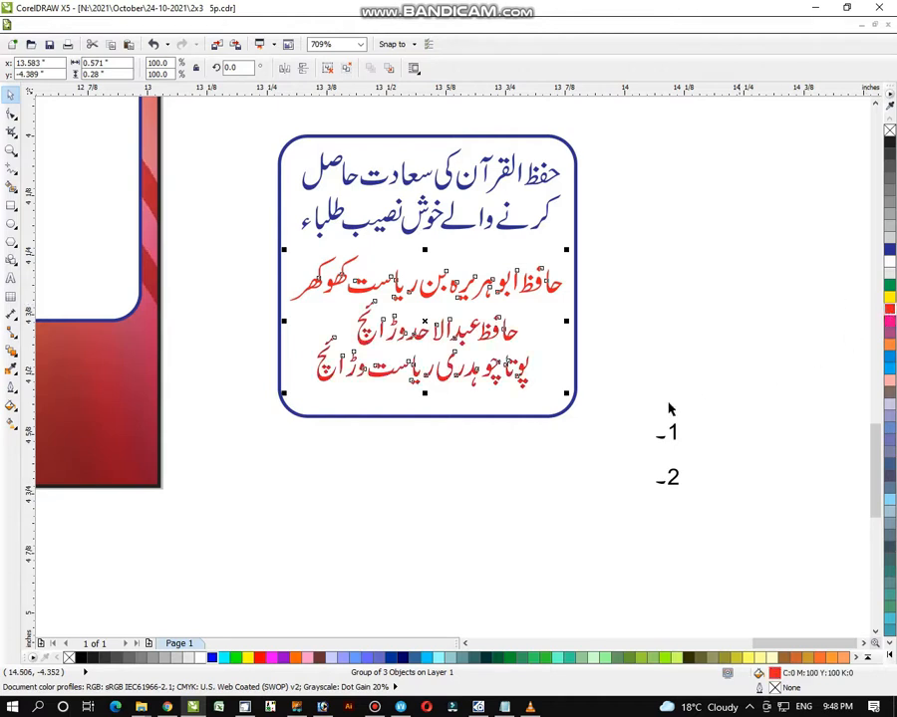
left_click(555, 413, "shift")
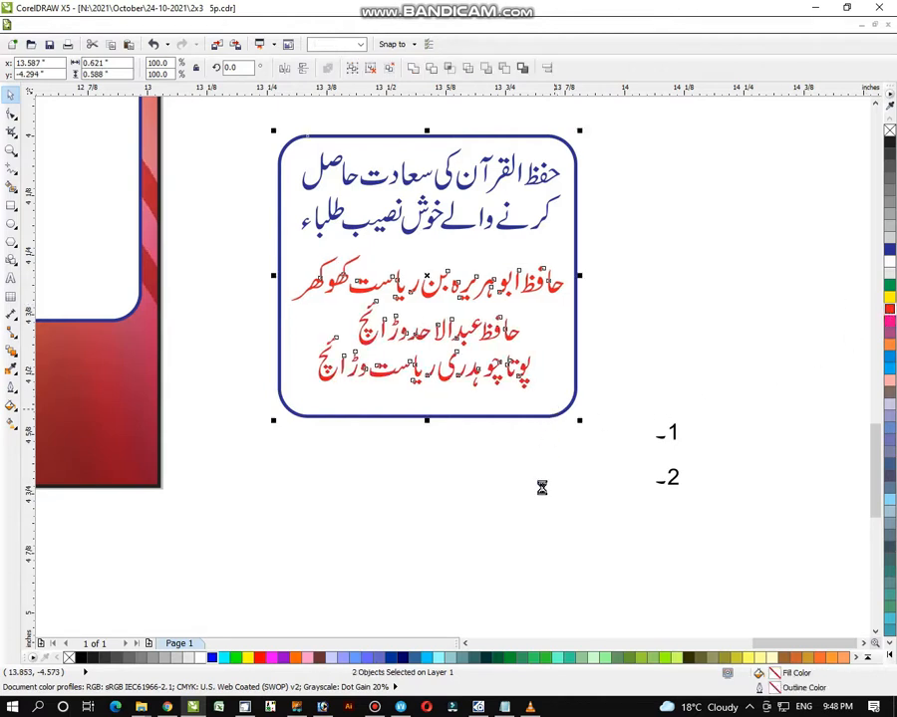
left_click(703, 393)
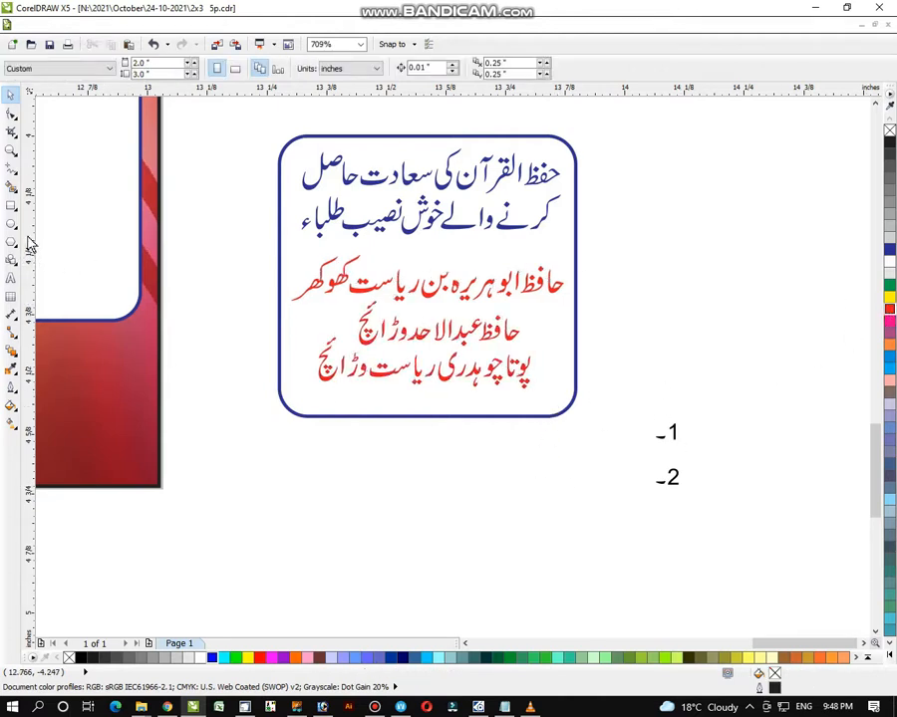
- Draw a small ellipse below the box for a number badge
left_click(11, 278)
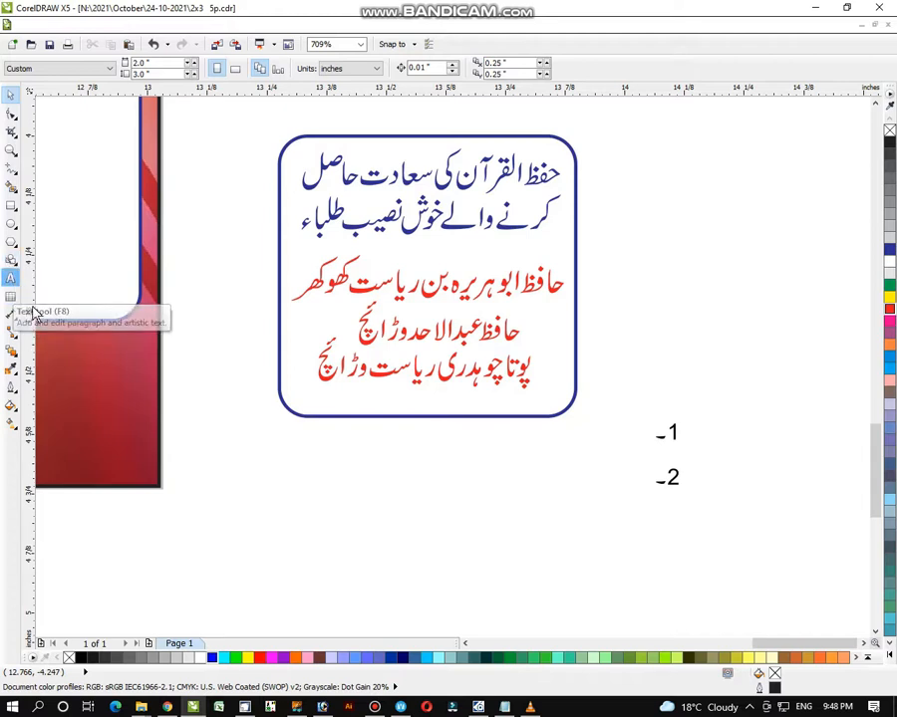
left_click_drag(263, 478, 232, 526)
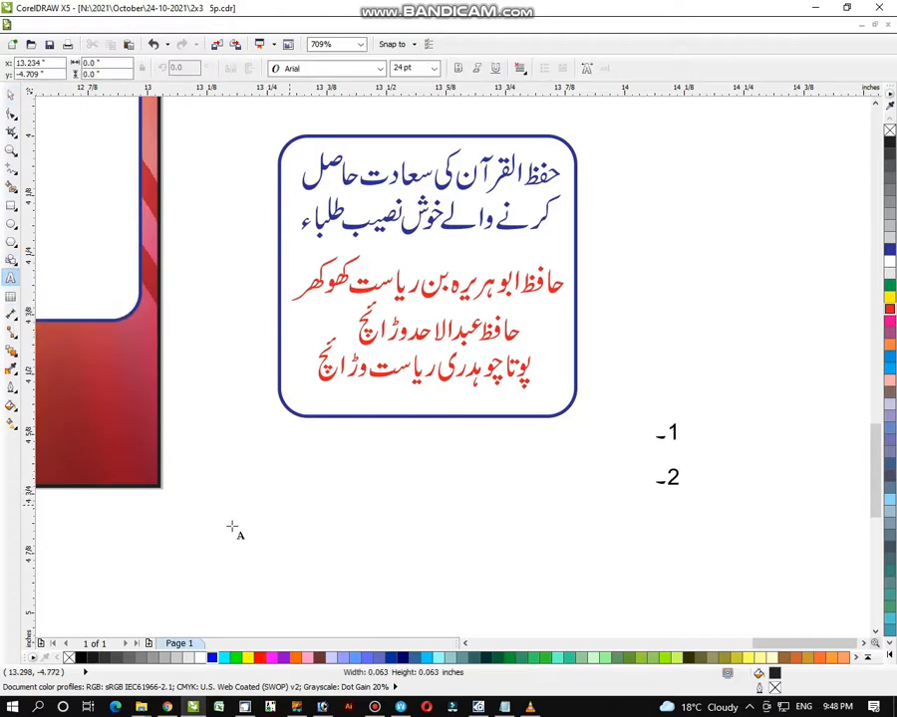
key("F7")
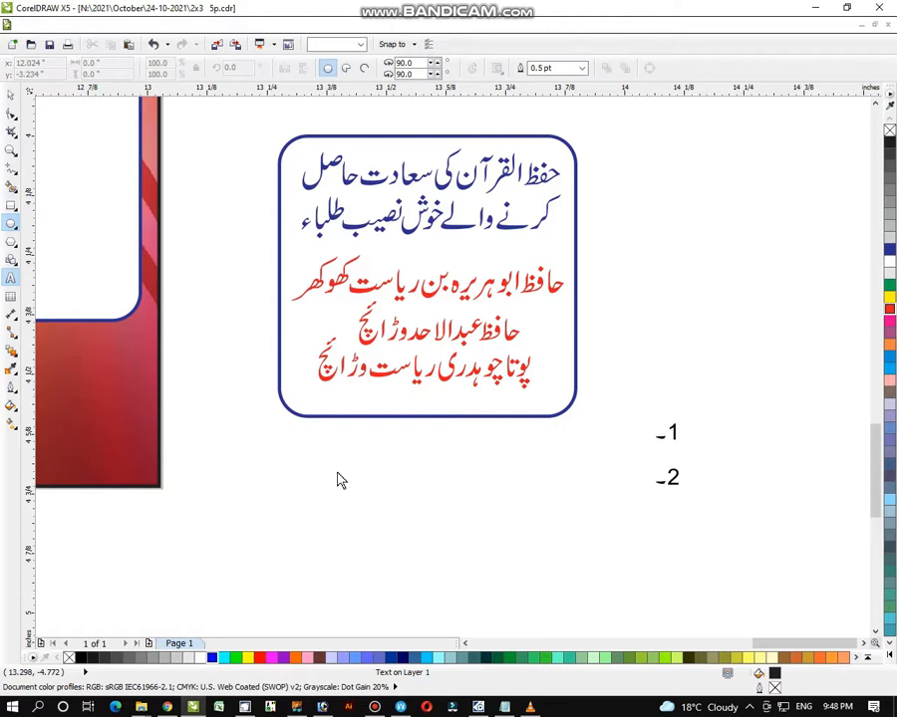
left_click_drag(332, 465, 379, 523)
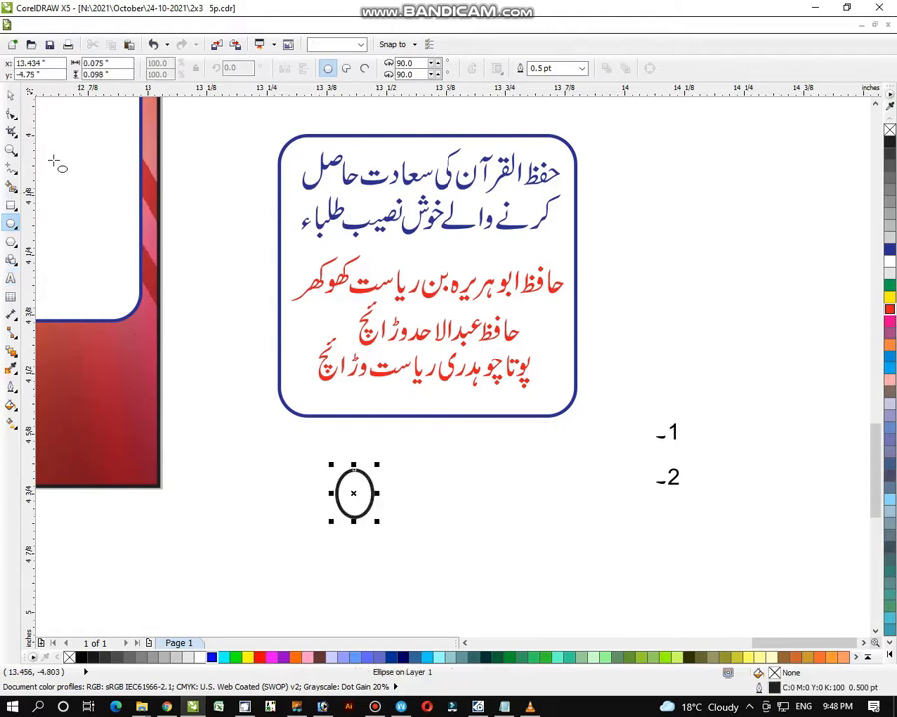
left_click(11, 93)
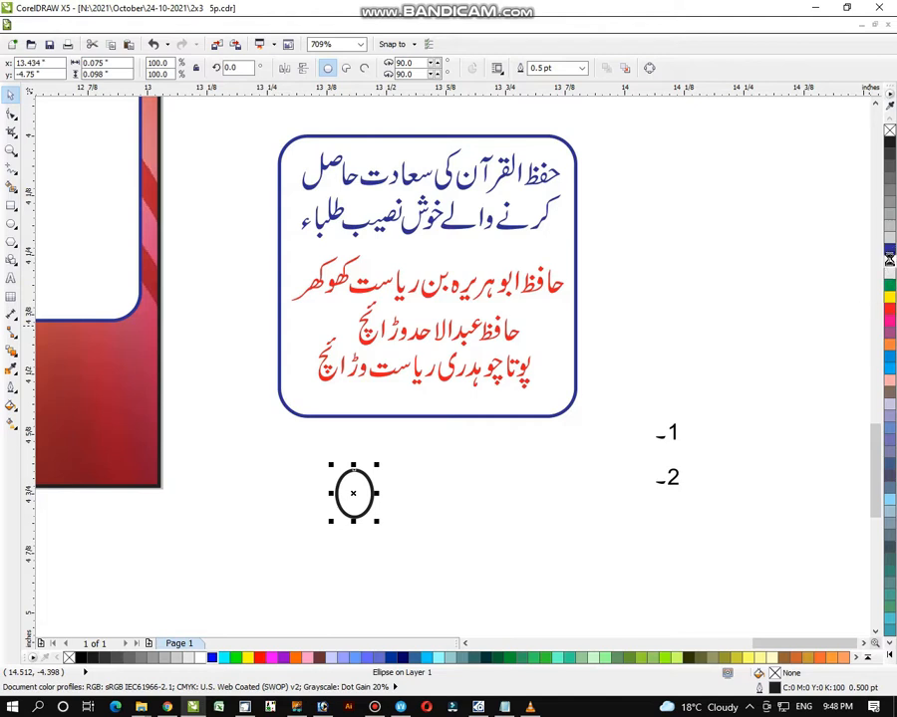
left_click(601, 454)
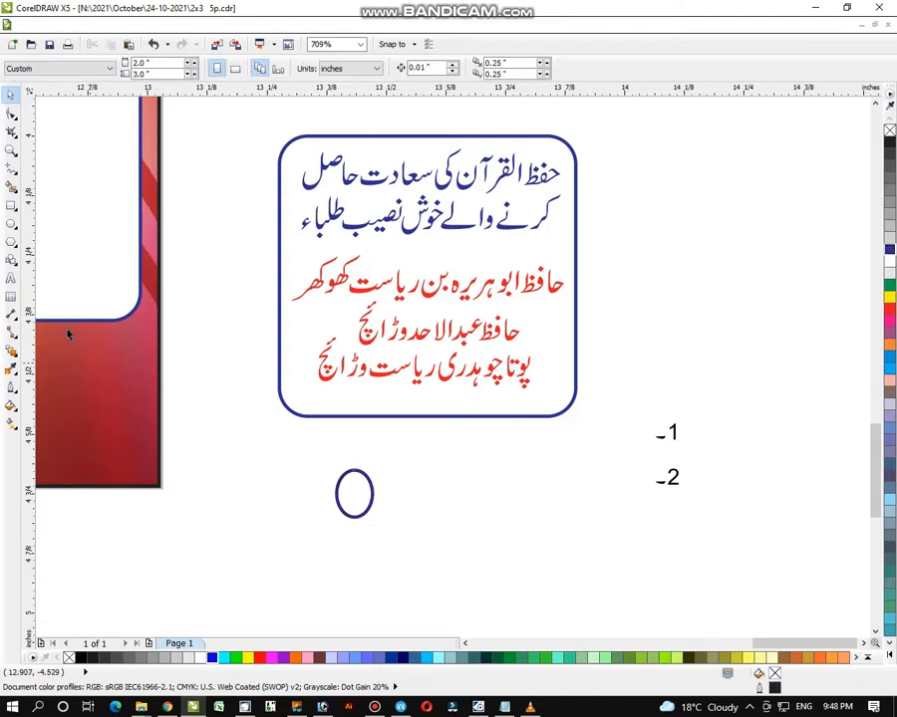
- Put a 1 in Arial Black inside the ellipse and scale the badge beside the names
left_click(11, 278)
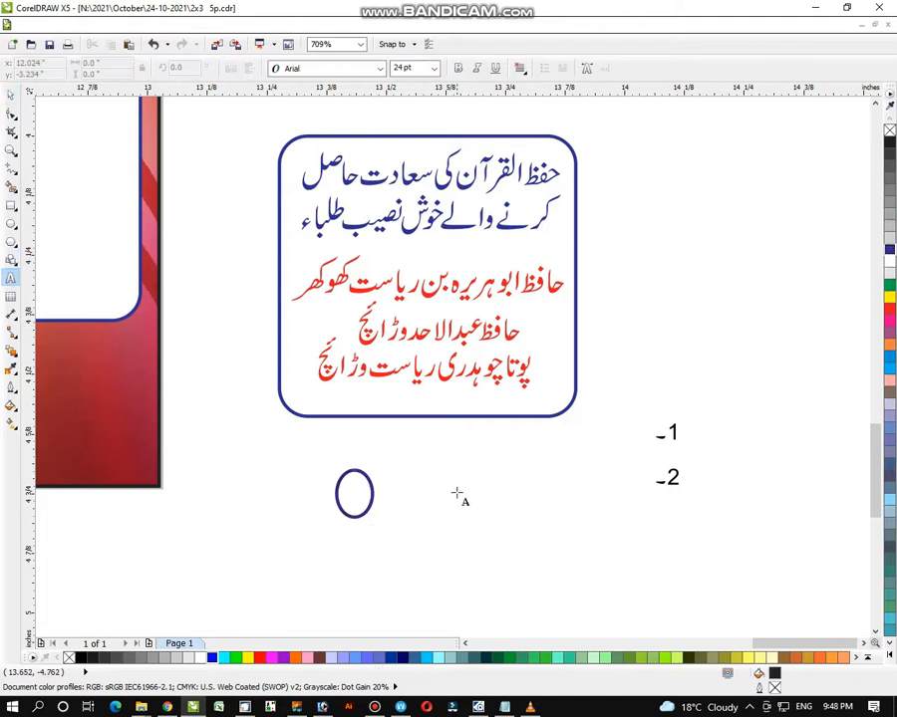
left_click_drag(456, 493, 486, 528)
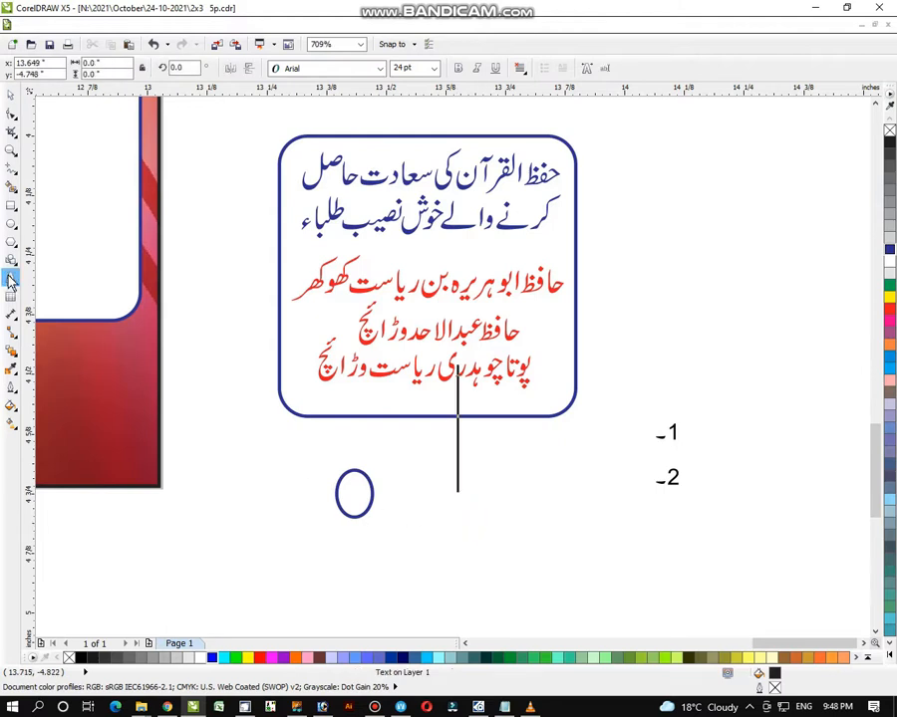
left_click(456, 506)
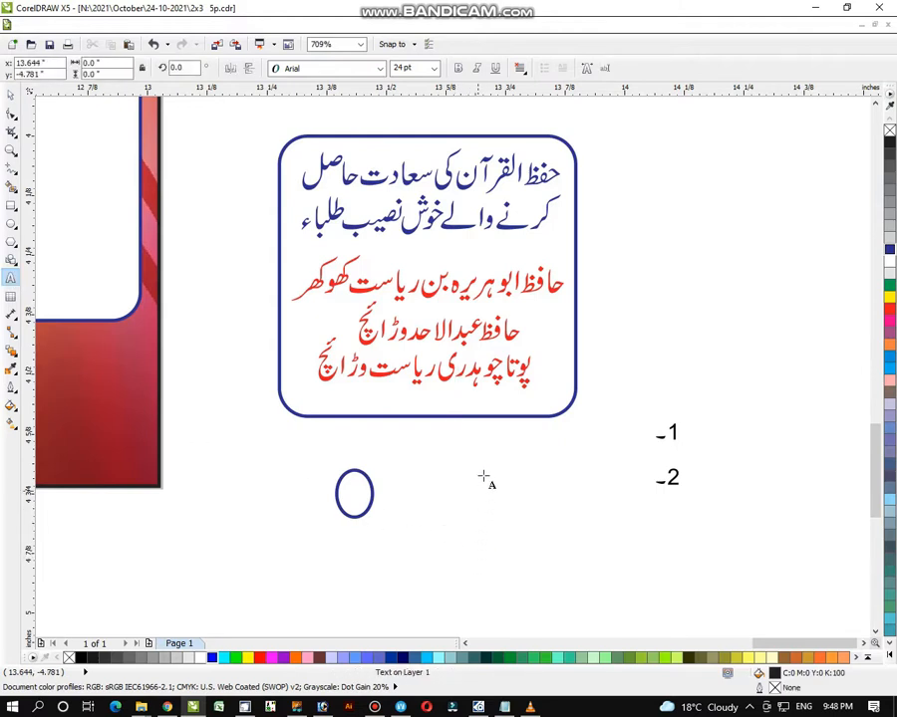
type("1")
key("ctrl+space")
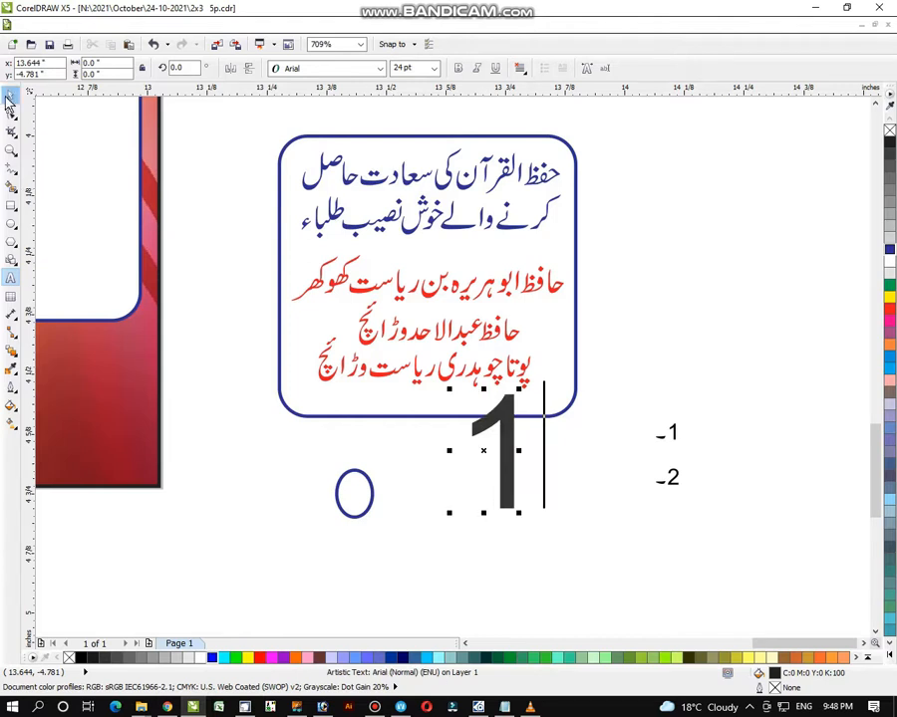
left_click(329, 68)
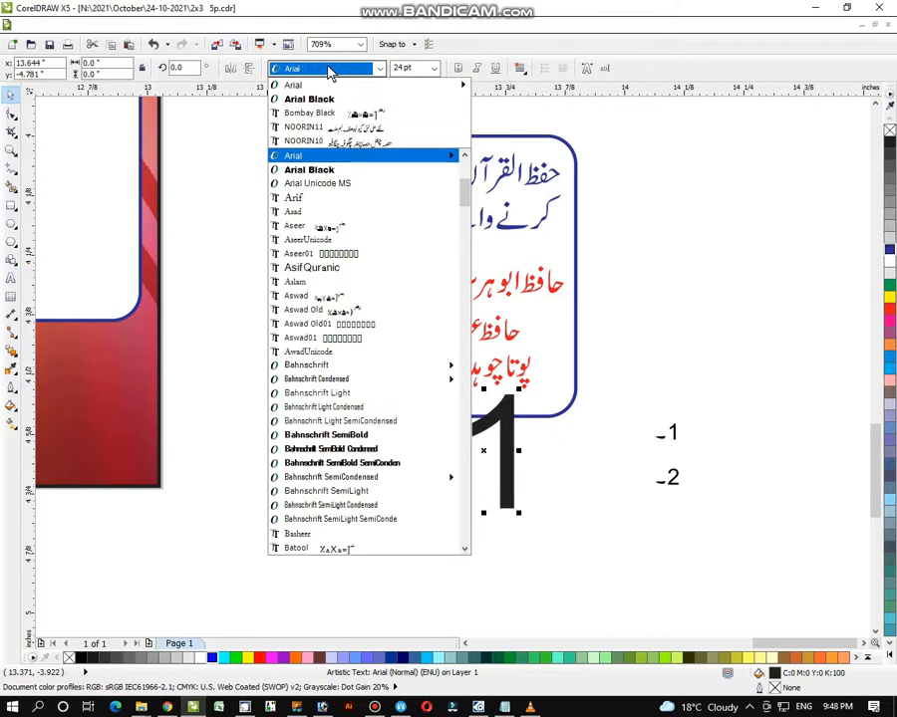
left_click(330, 98)
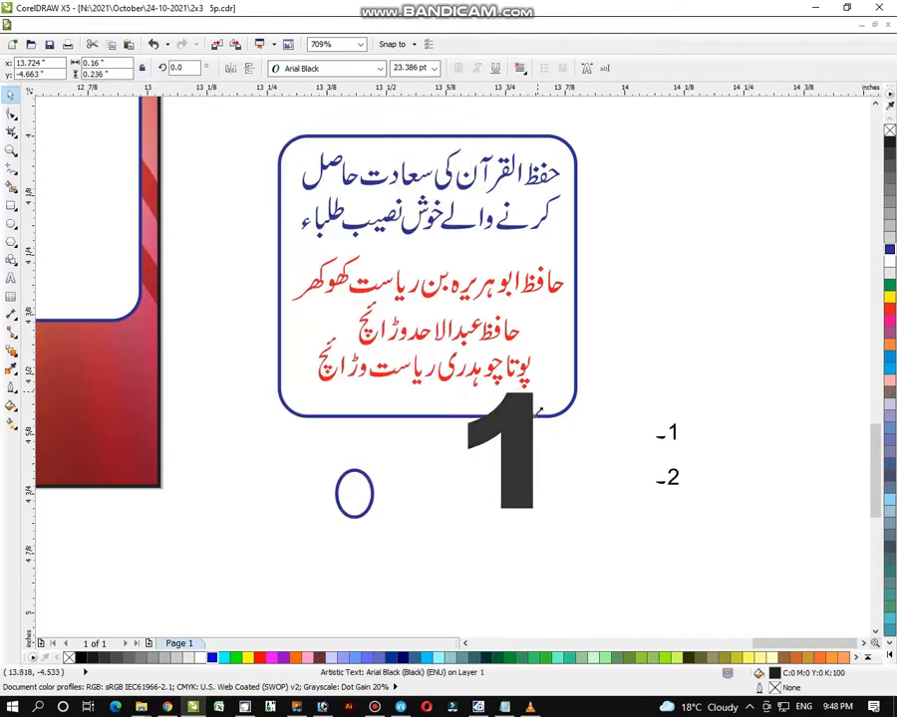
left_click_drag(537, 388, 532, 464)
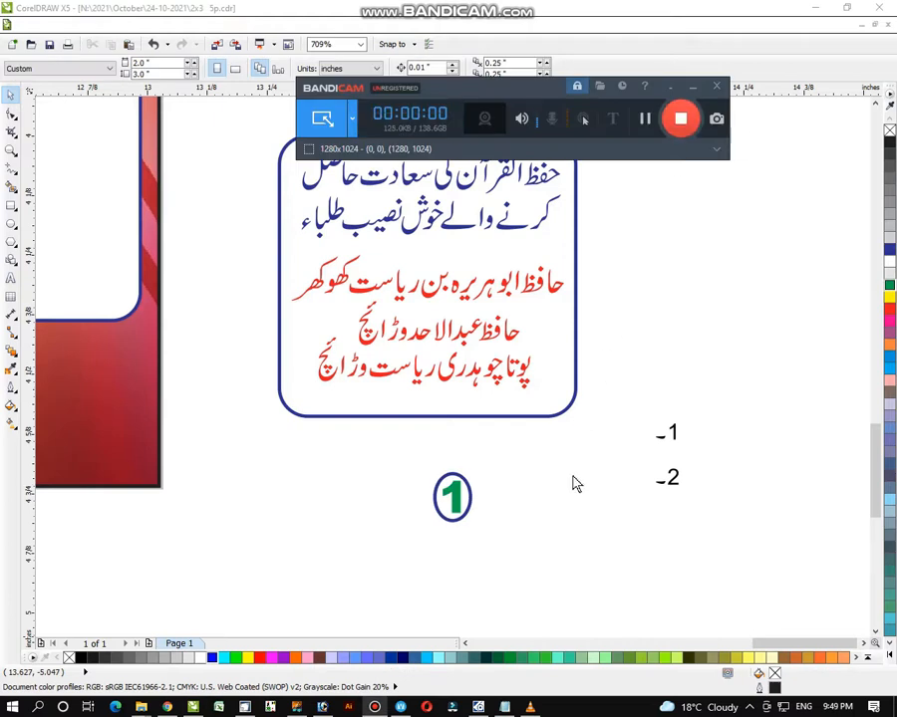
left_click_drag(415, 472, 507, 558)
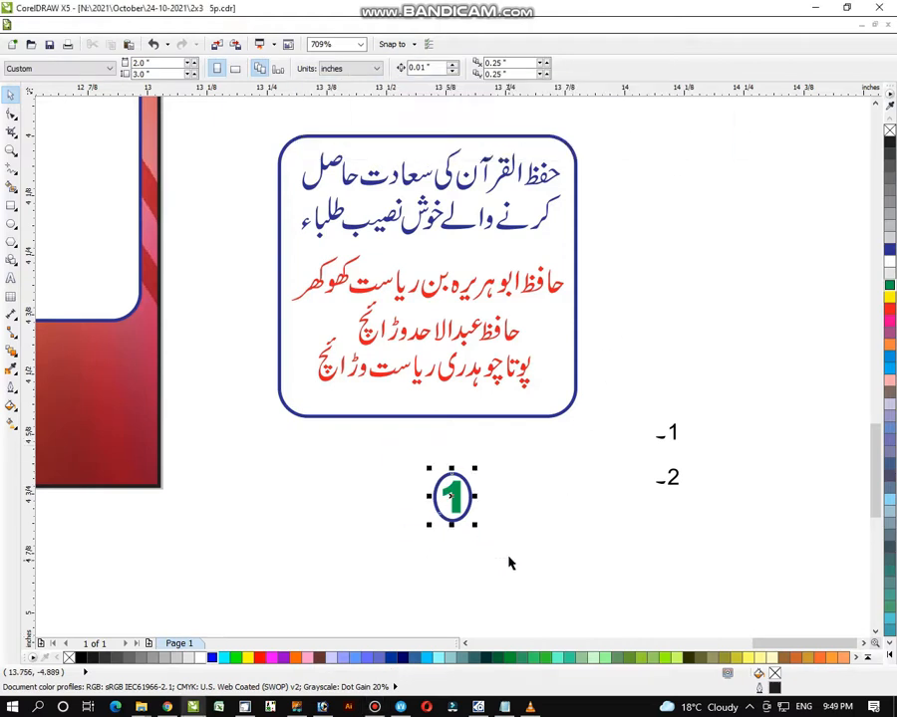
left_click_drag(478, 474, 531, 288)
- Copy the badge for the second name and change its number to 2
left_click(590, 239)
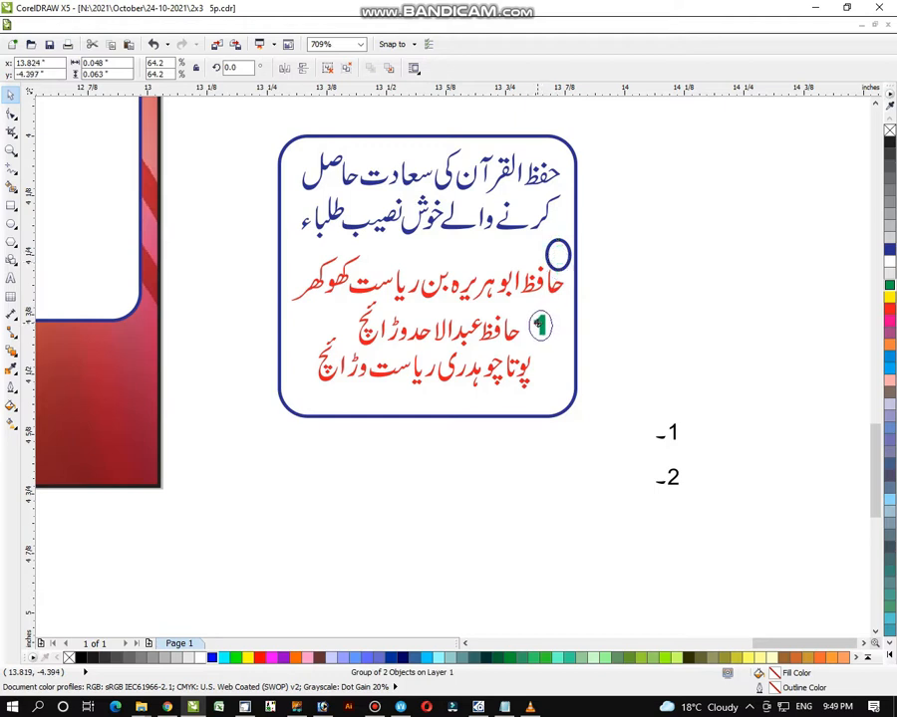
left_click_drag(539, 324, 539, 326)
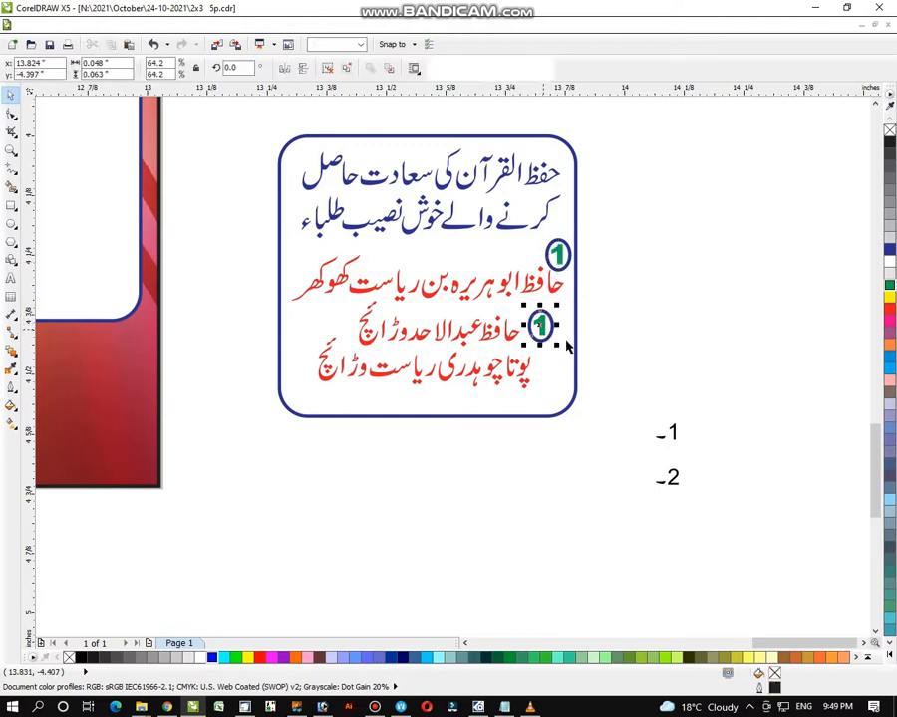
key("ctrl+u")
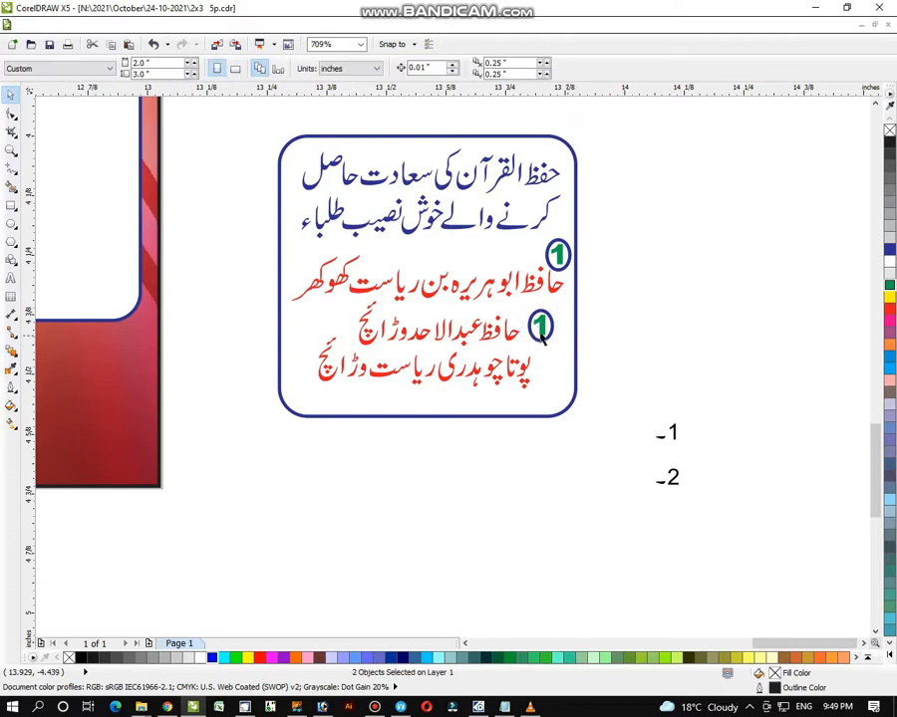
left_click(543, 329)
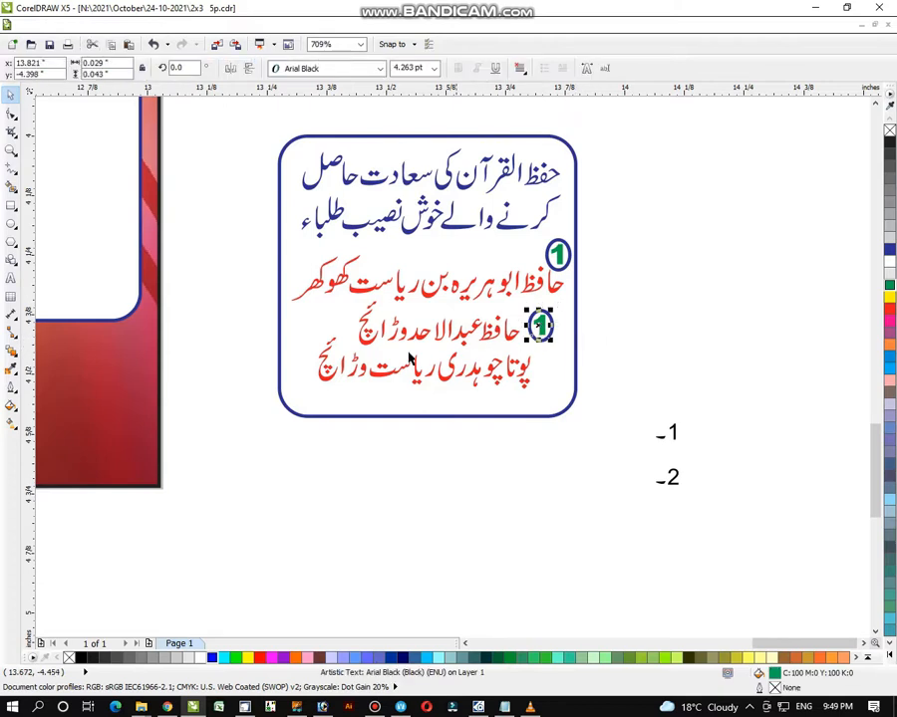
left_click(10, 281)
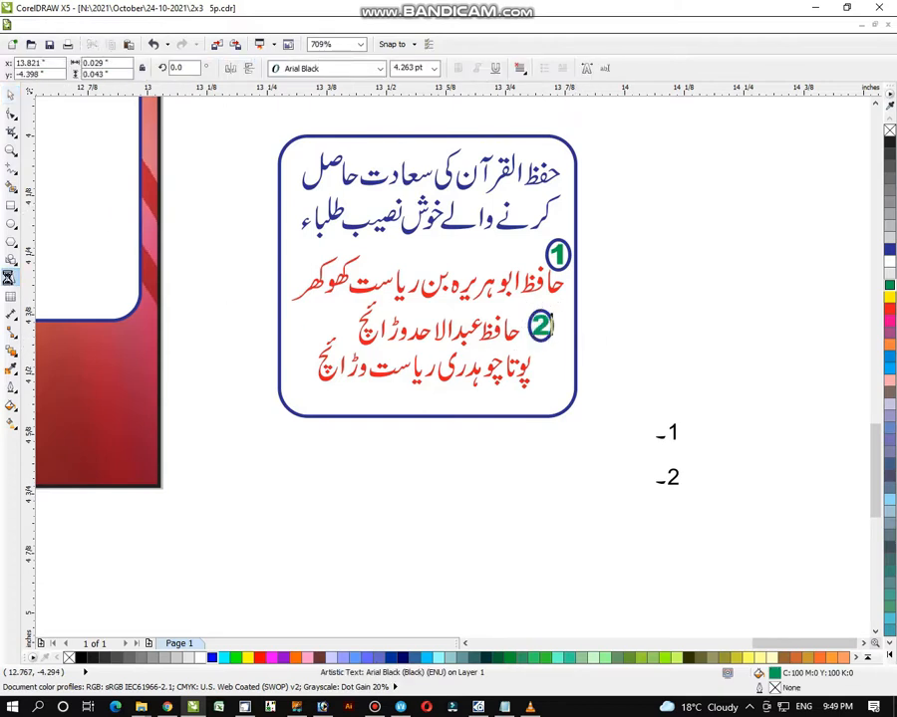
left_click(10, 95)
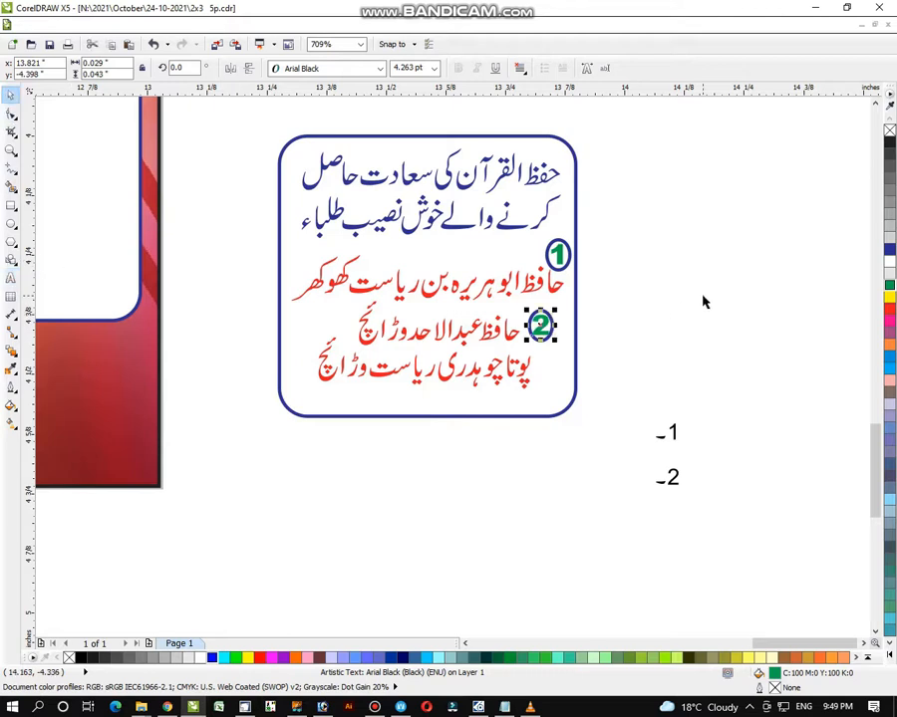
left_click(654, 228)
left_click(553, 324)
left_click_drag(555, 311, 547, 320)
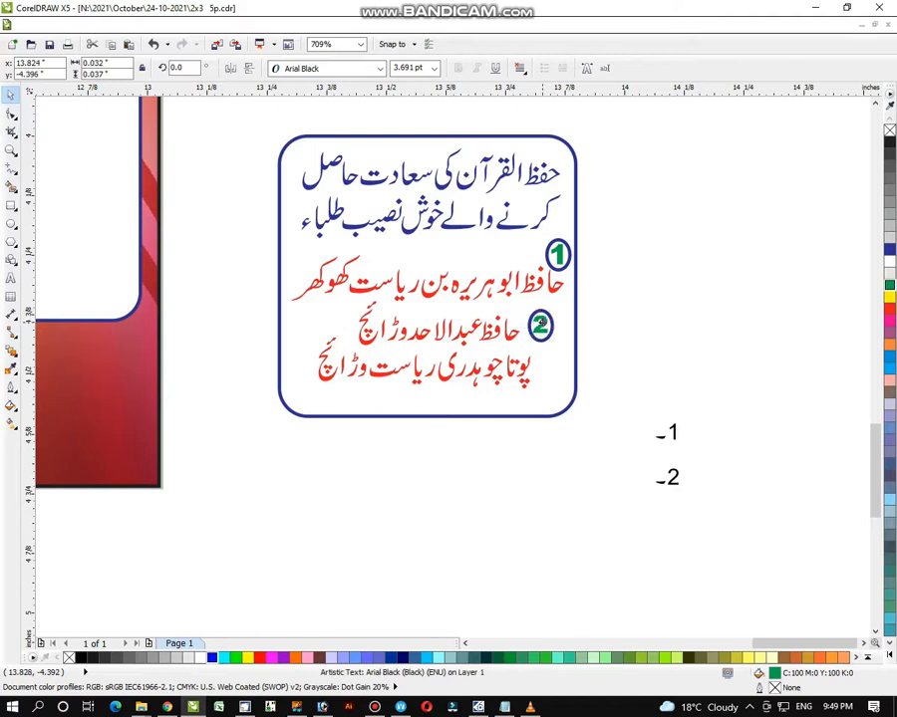
- Delete the loose 1 and 2 labels on the right
left_click(595, 304)
left_click_drag(638, 384, 742, 561)
key("Delete")
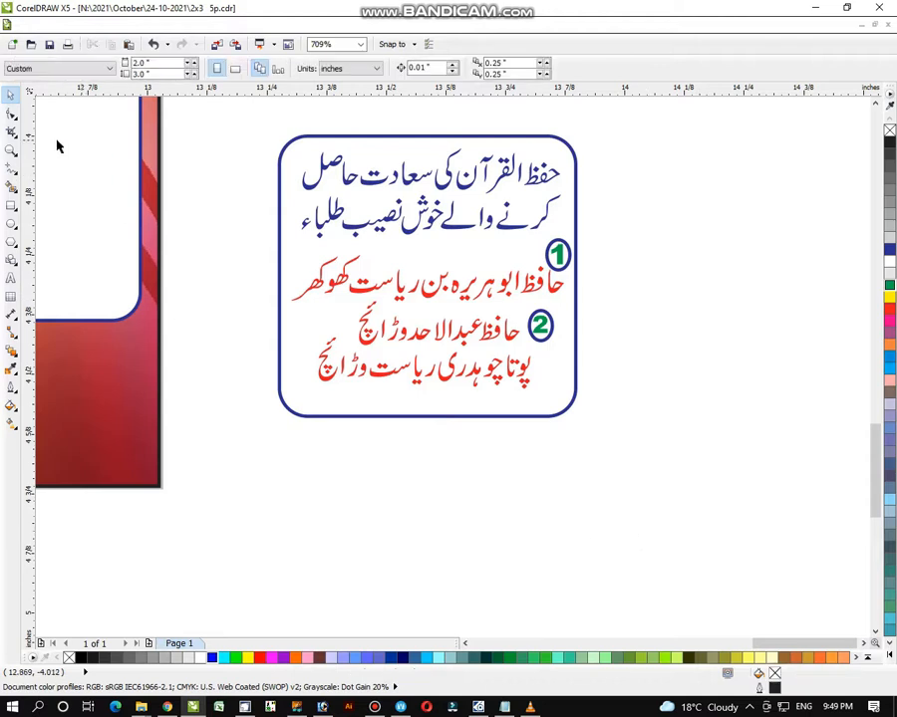
- Group the seven objects of the Urdu text panel and drop a copy lower down
left_click(11, 147)
scroll(229, 227, "down", 1)
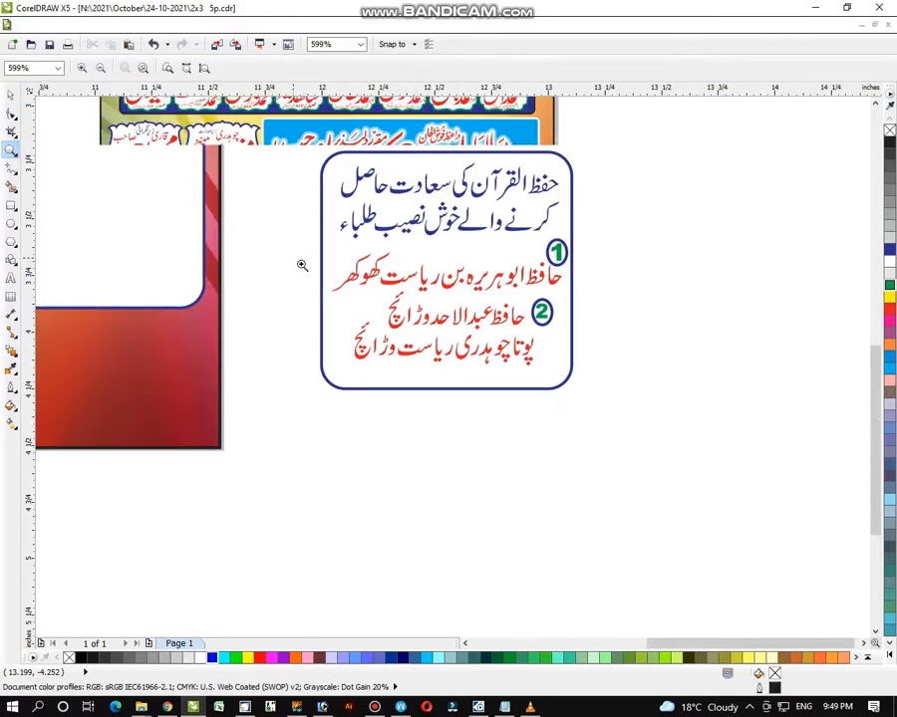
scroll(301, 265, "down", 3)
left_click(10, 94)
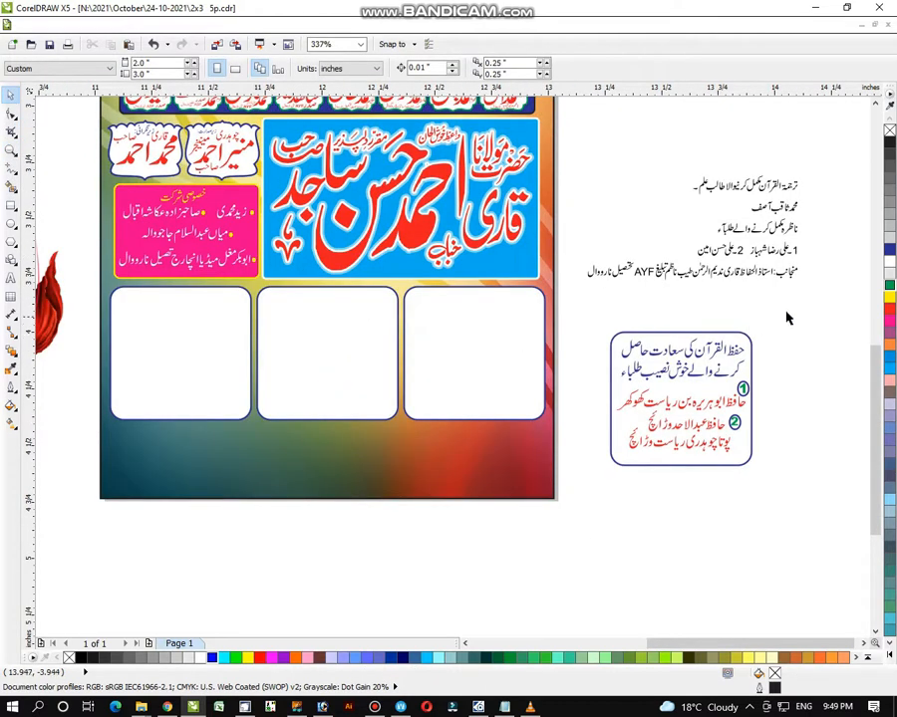
left_click_drag(786, 318, 579, 525)
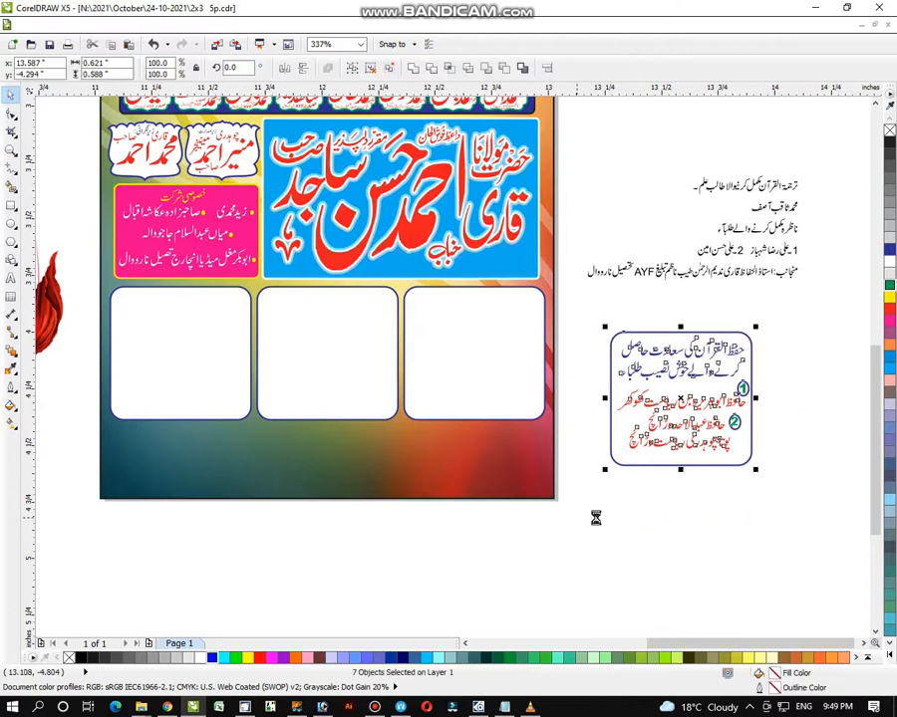
key("ctrl+g")
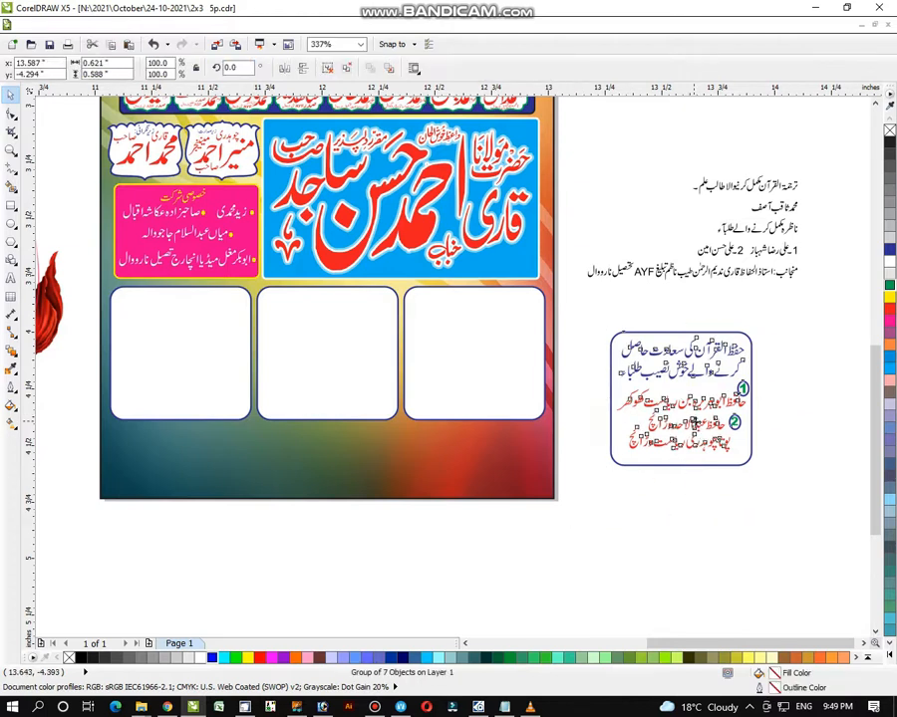
left_click_drag(693, 421, 750, 521)
right_click(750, 521)
key("ctrl+s")
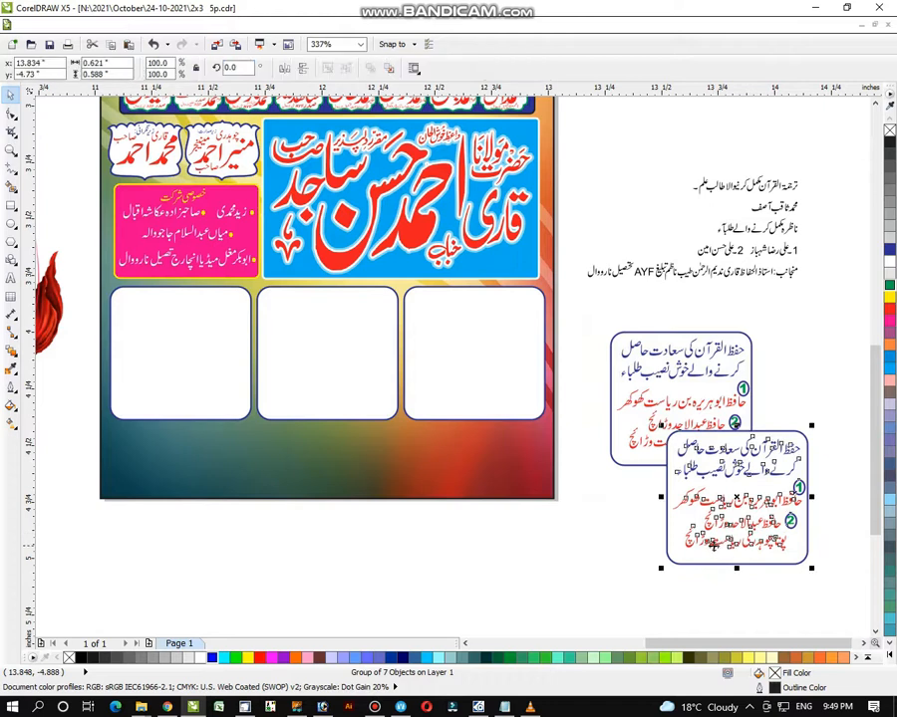
- Centre the copied panel beneath the poster's third white box
left_click(461, 370, "shift")
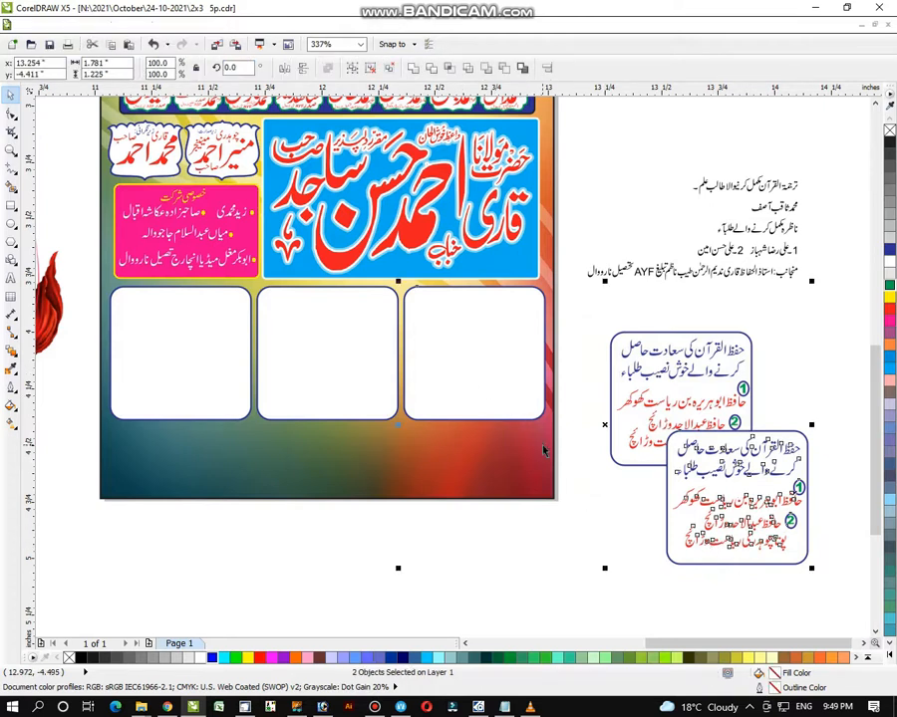
key("c")
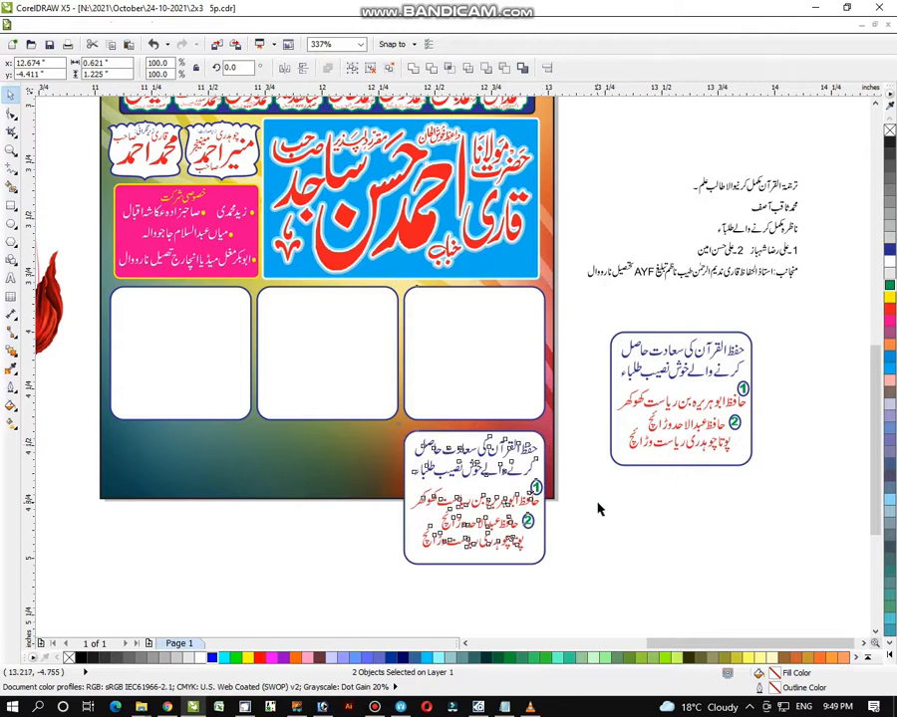
left_click(605, 521)
left_click(497, 519)
- Try erasing a piece of the third white box, undo it, and zoom out to the whole poster
key("x")
left_click(516, 383)
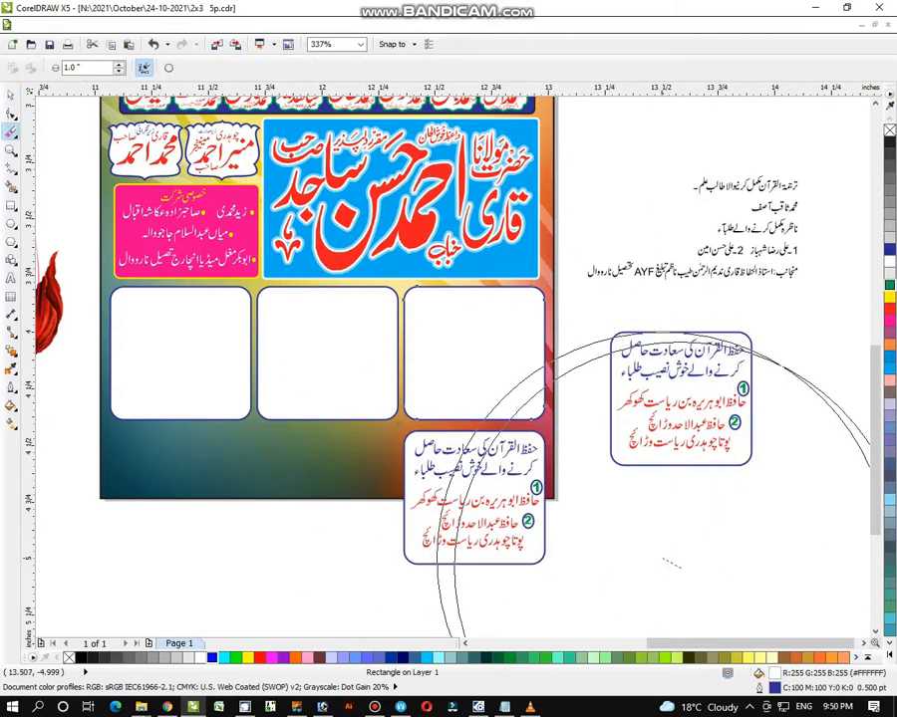
left_click(663, 559)
key("ctrl+z")
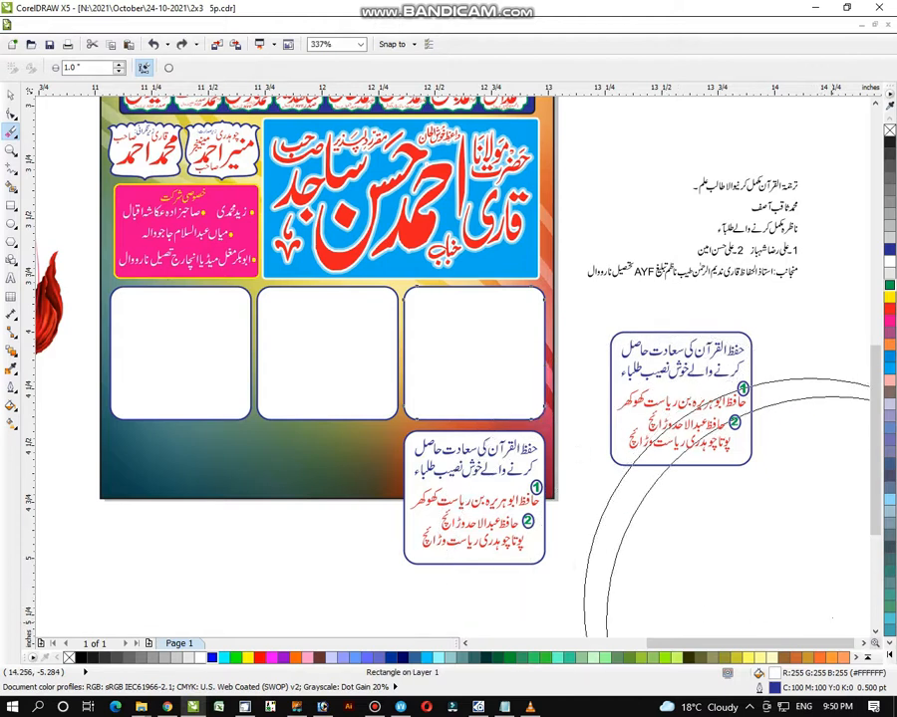
left_click(10, 95)
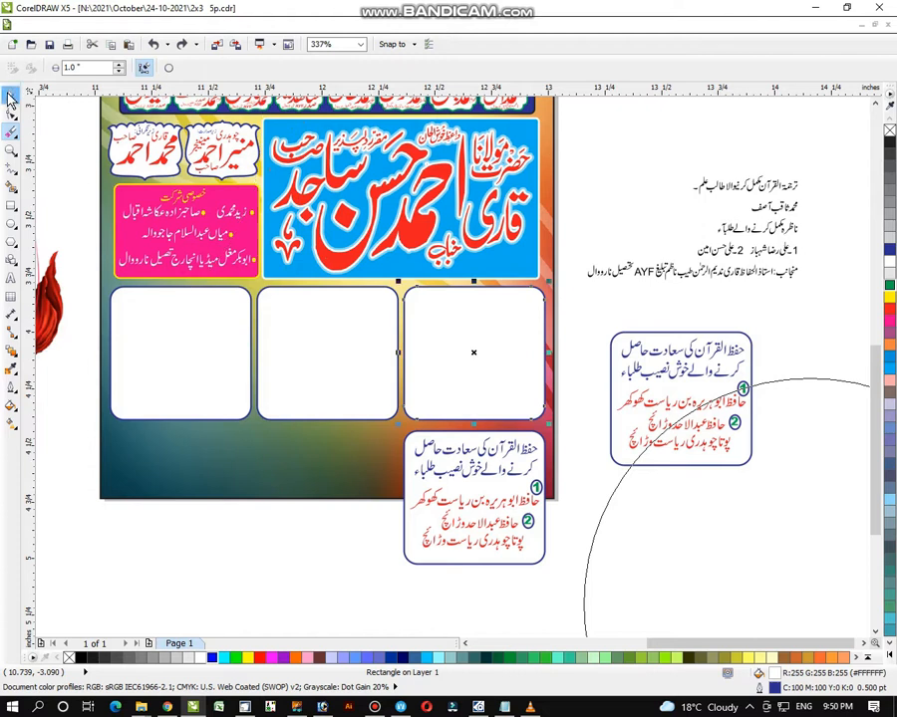
left_click(687, 551)
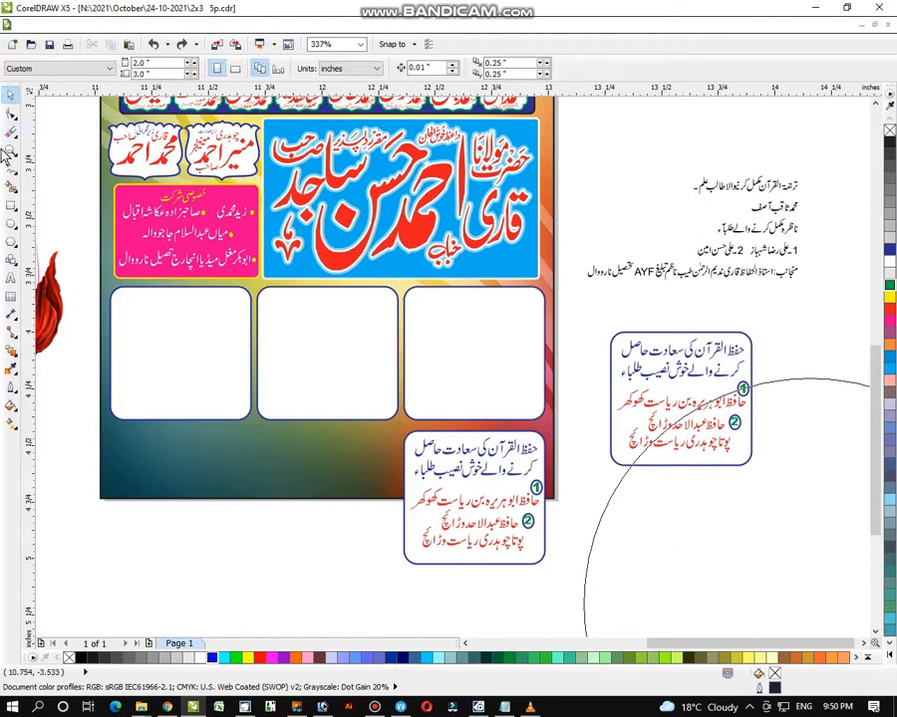
right_click(627, 456)
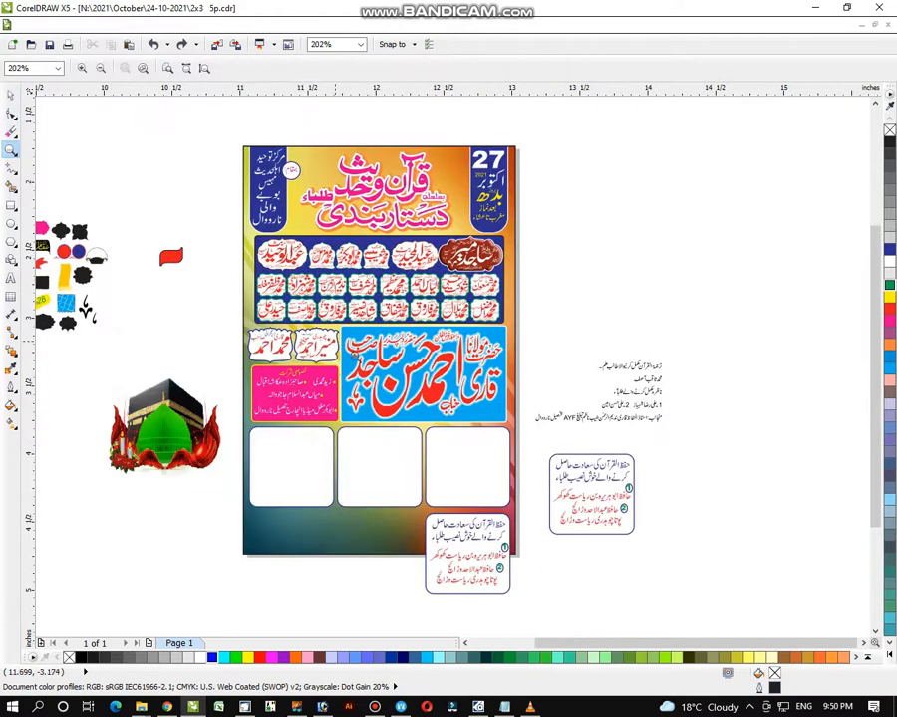
- Zoom in and move the copied text panel into the poster's right white box
left_click_drag(335, 341, 702, 612)
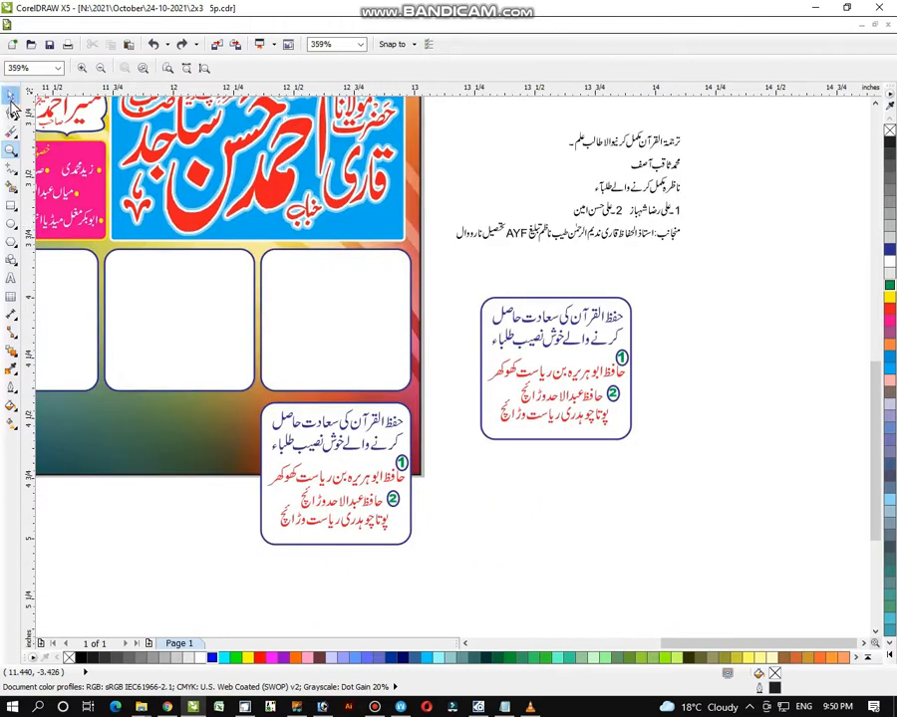
left_click(10, 96)
left_click(391, 525)
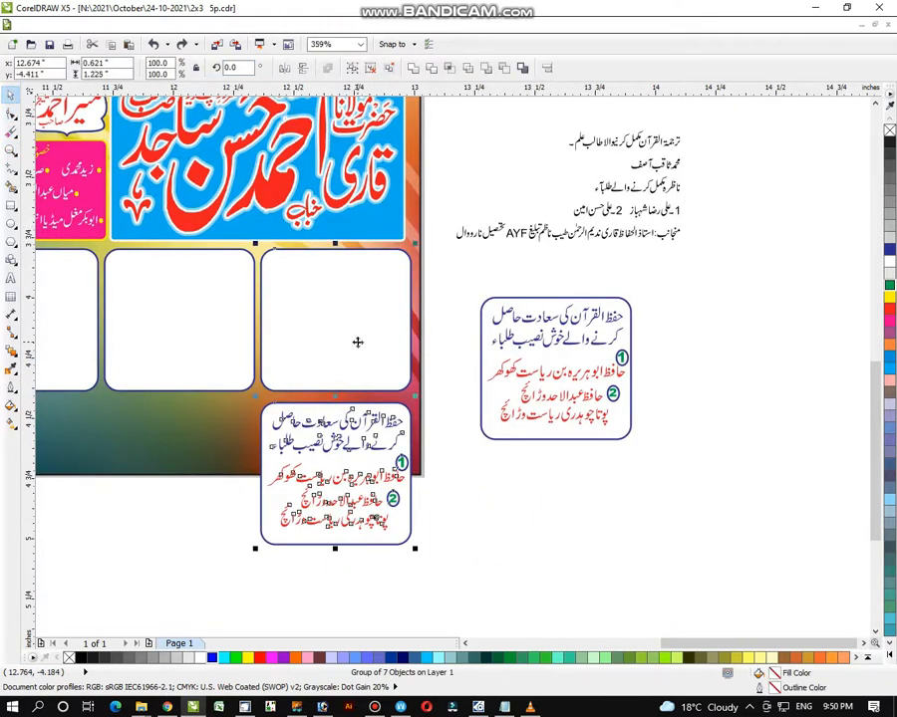
left_click(535, 545)
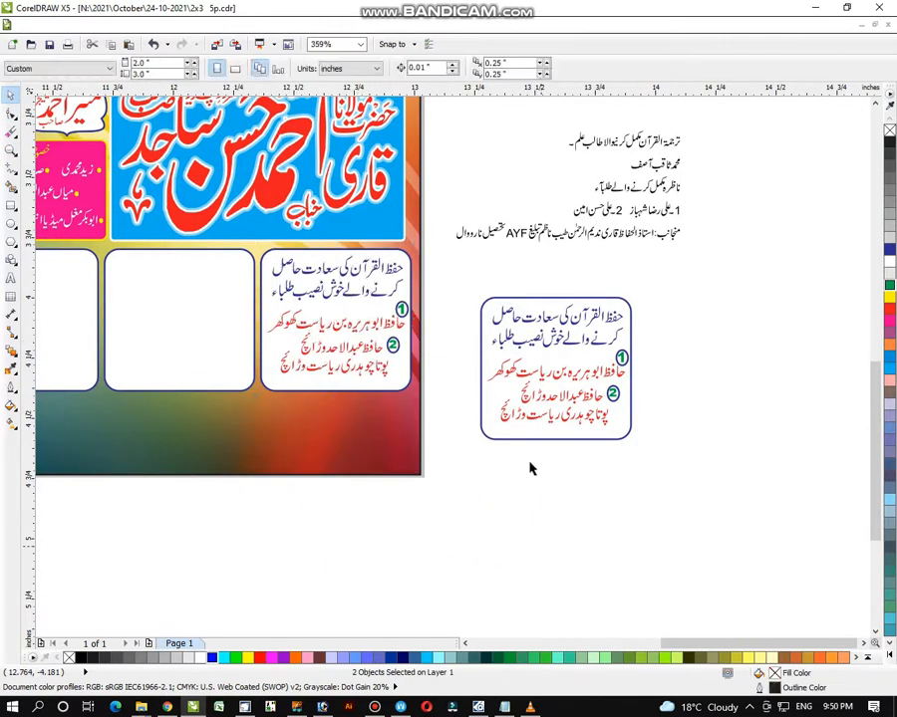
- Ungroup the spare text panel and move its 1 badge out beside it
left_click_drag(467, 259, 677, 494)
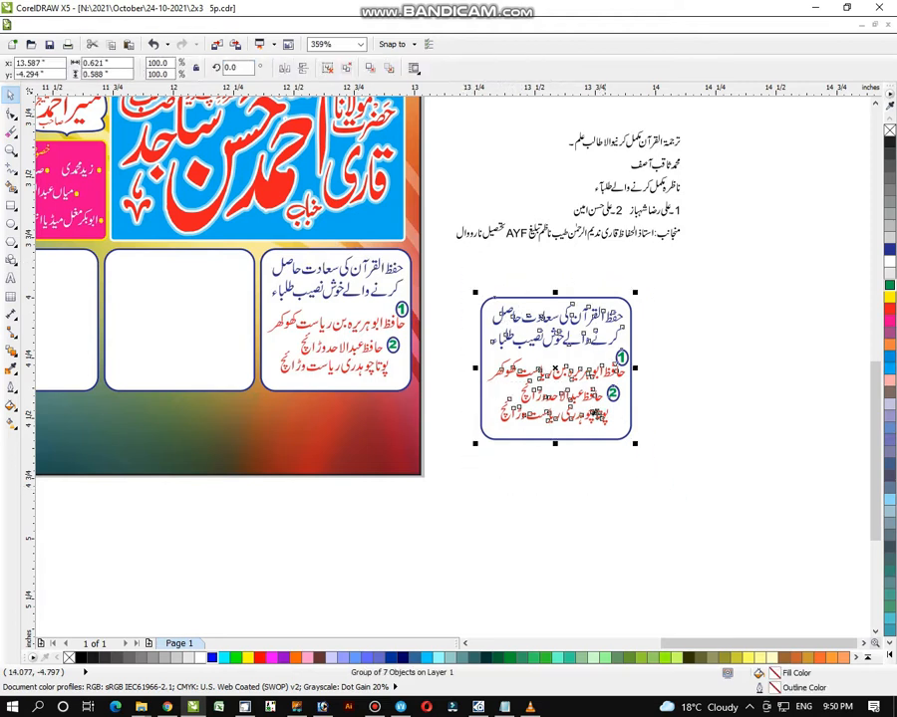
left_click(661, 423)
left_click(607, 379)
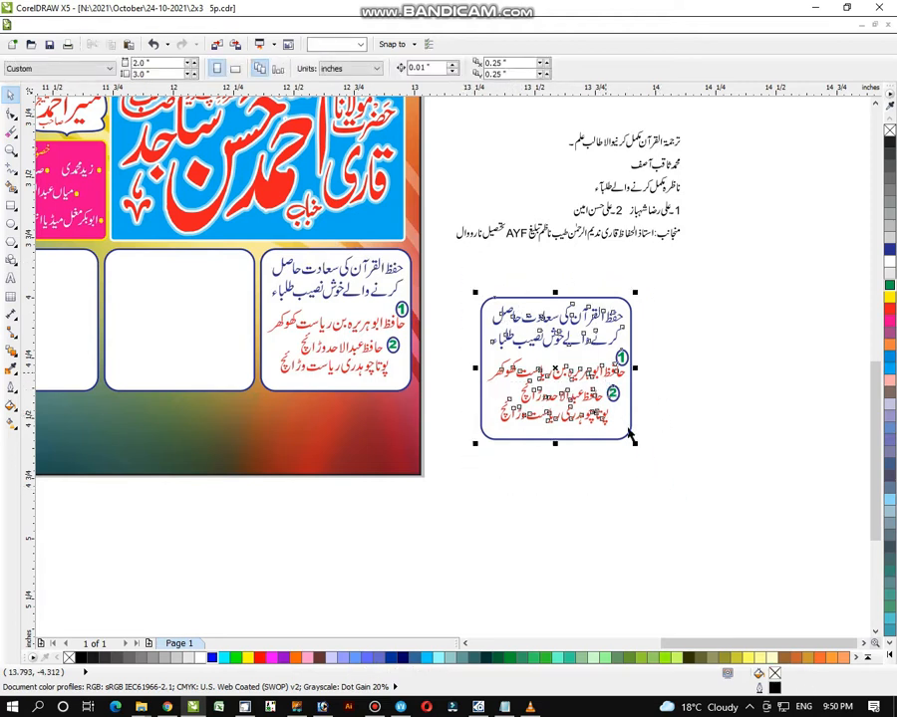
key("ctrl+u")
left_click(661, 384)
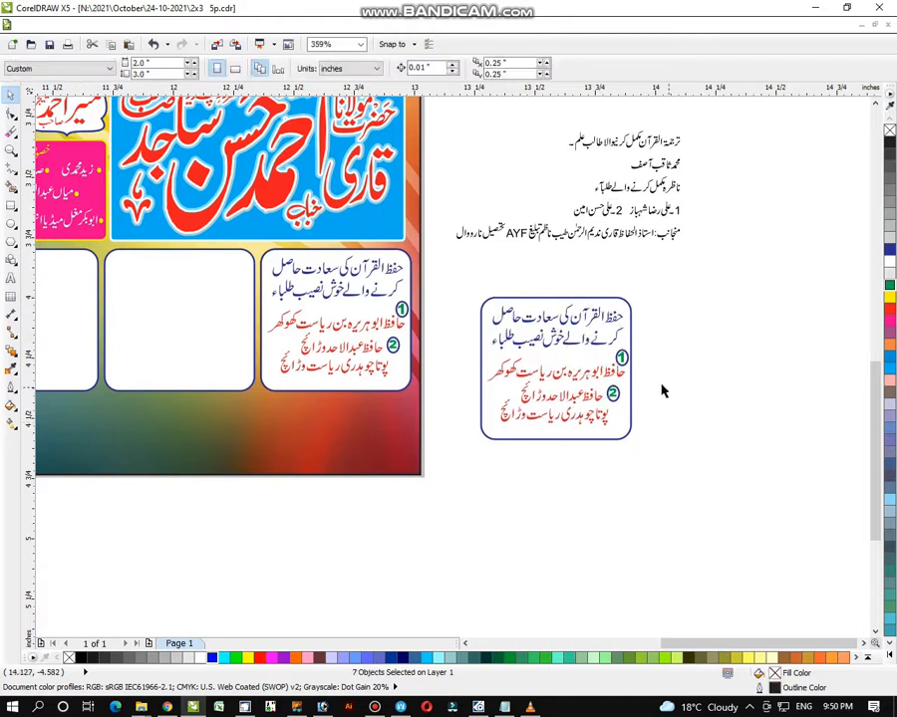
left_click_drag(657, 378, 491, 481)
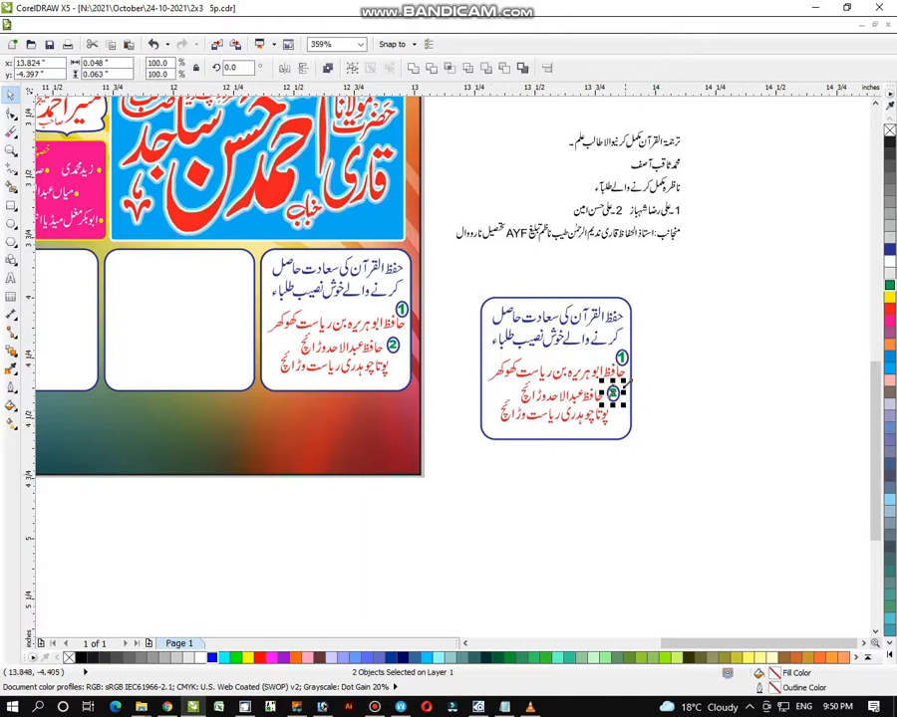
left_click(623, 358)
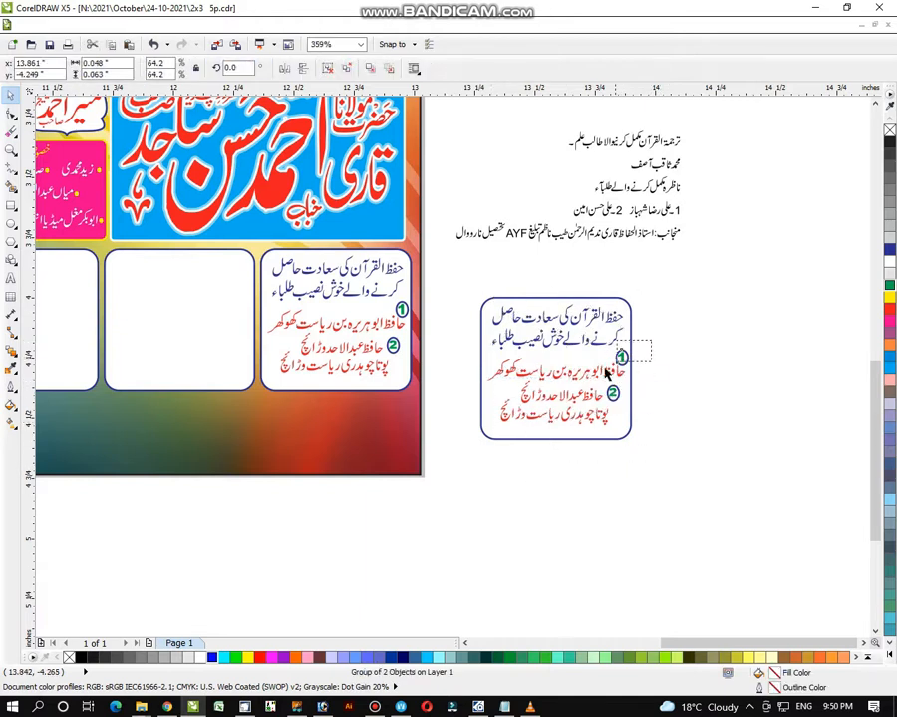
left_click_drag(623, 359, 713, 359)
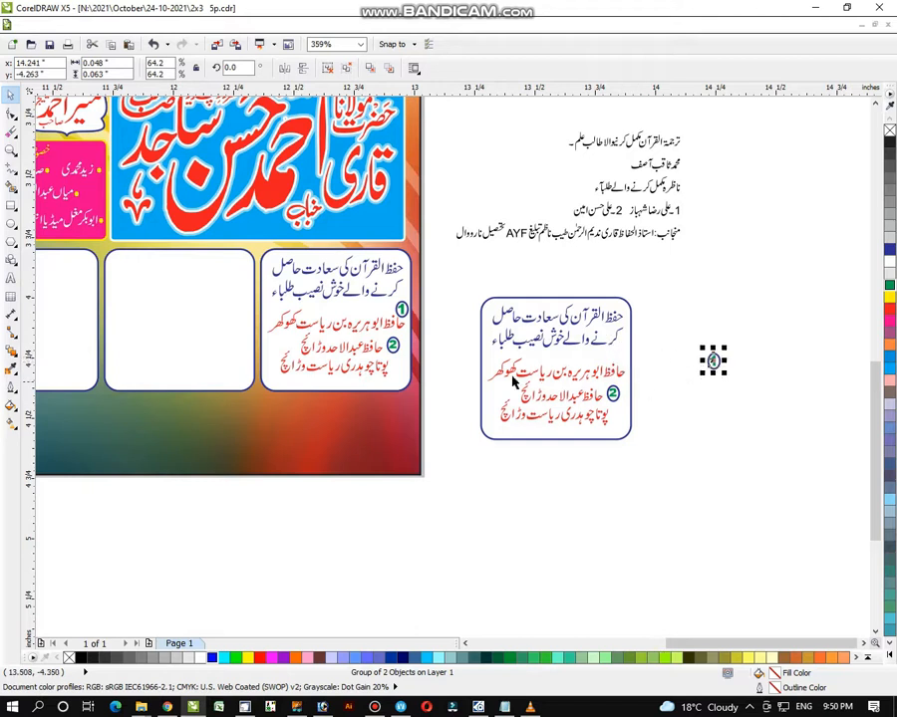
- Delete the spare panel's name lines and heading lines, leaving the rounded box empty
left_click_drag(464, 349, 657, 474)
key("Delete")
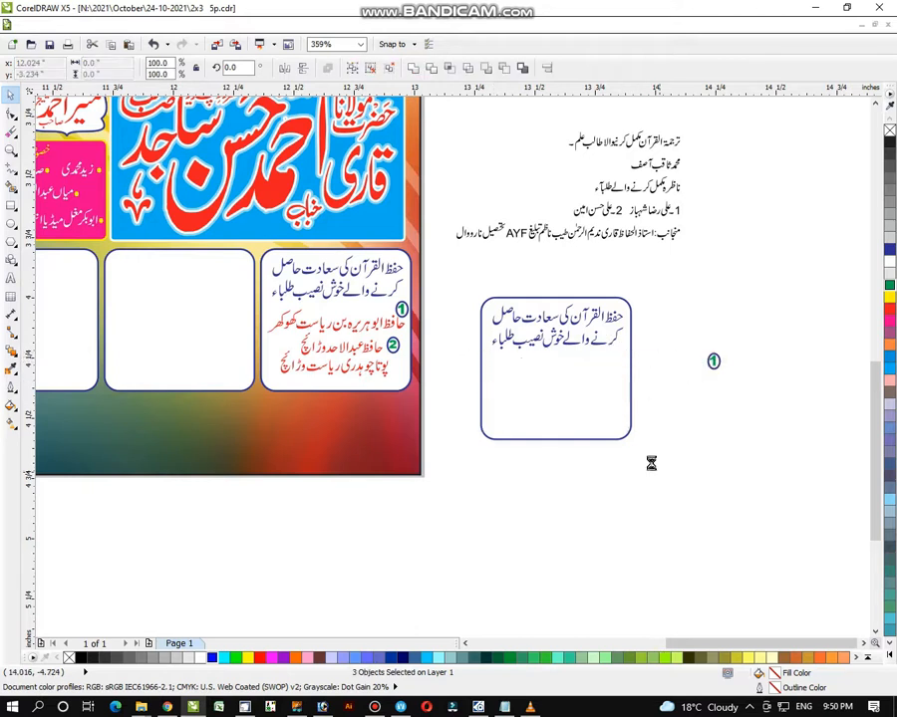
left_click_drag(470, 273, 637, 373)
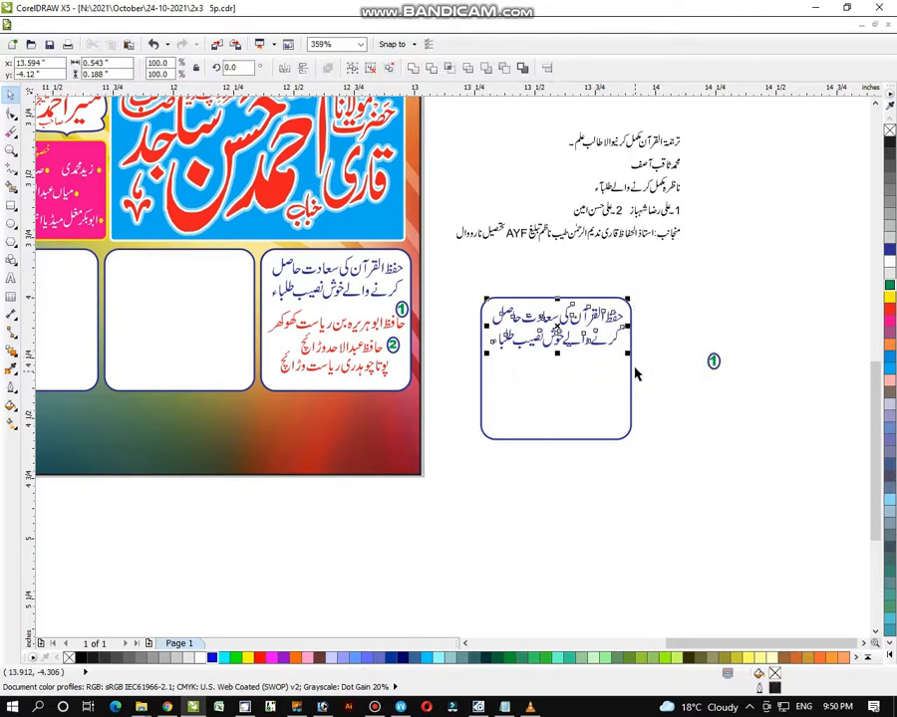
key("Delete")
left_click_drag(690, 127, 543, 518)
- Move the notes line below the empty box, delete its stray dash, and group its second half
left_click(488, 546)
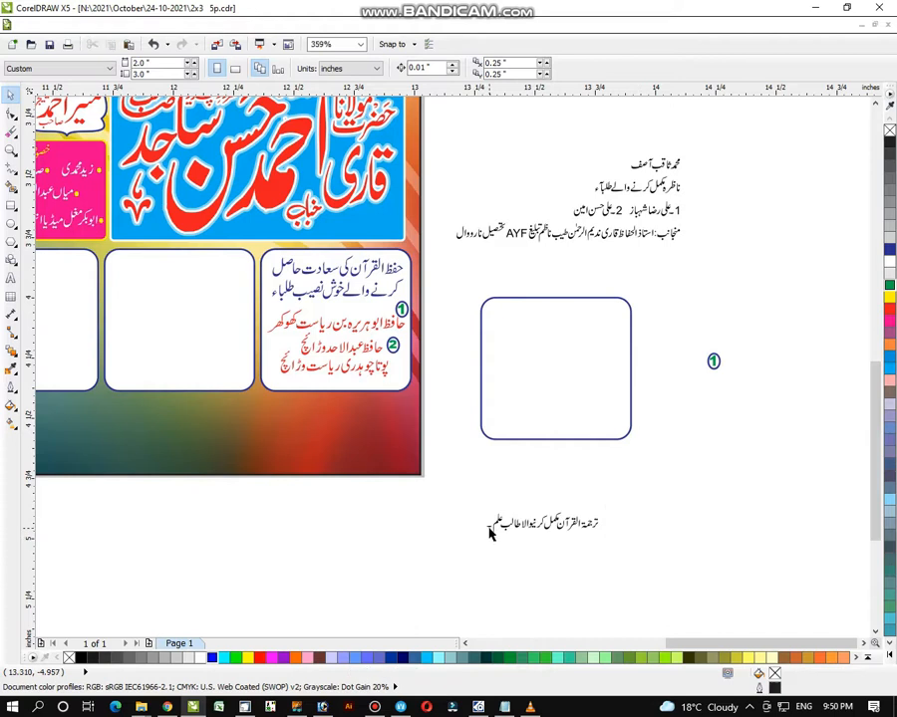
left_click(488, 525)
key("Delete")
left_click_drag(635, 494, 616, 538)
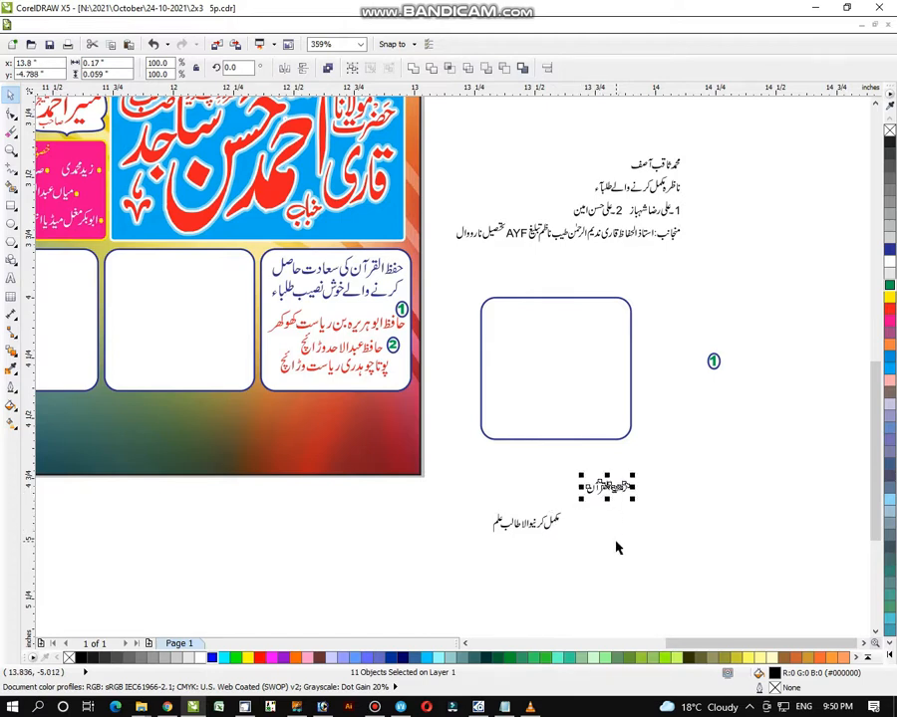
left_click_drag(474, 500, 573, 564)
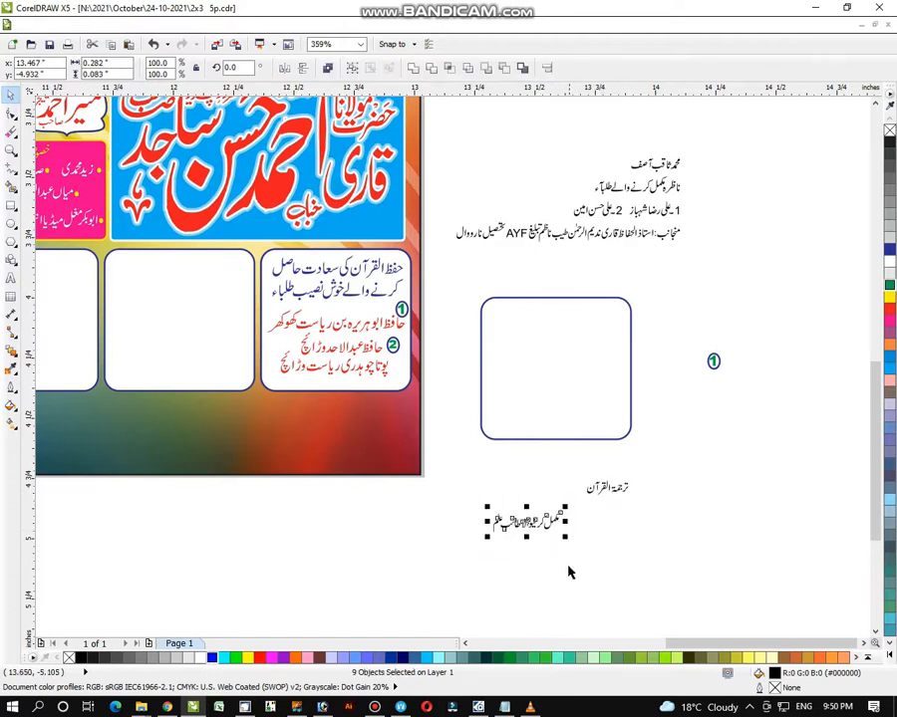
key("ctrl+g")
- Stack the two heading lines, enlarge them about 196%, place them in the box in dark blue
left_click(616, 486)
left_click_drag(608, 487, 526, 509)
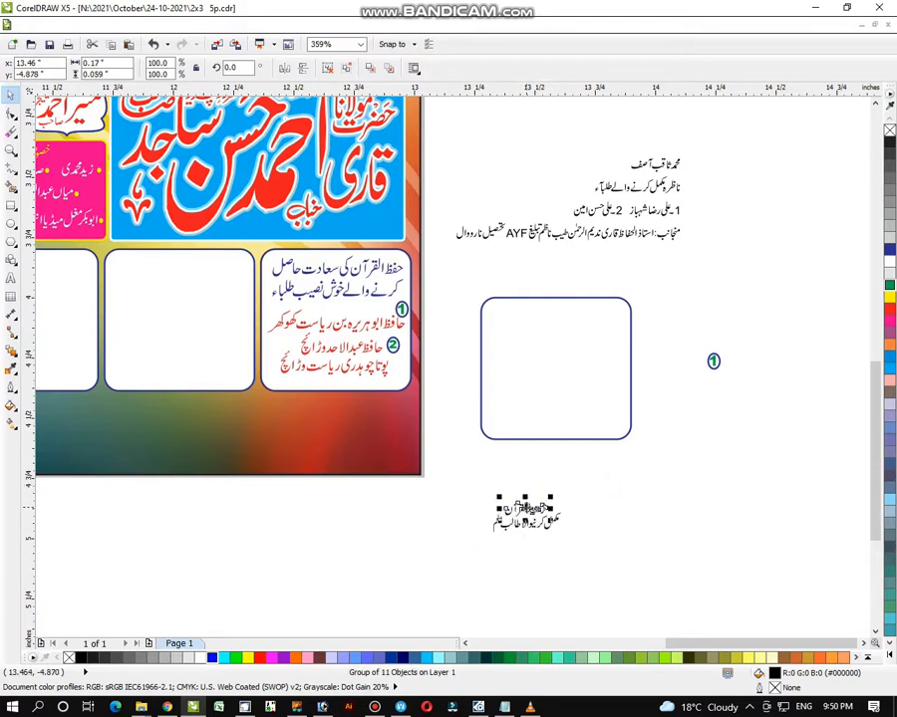
left_click(534, 538, "shift")
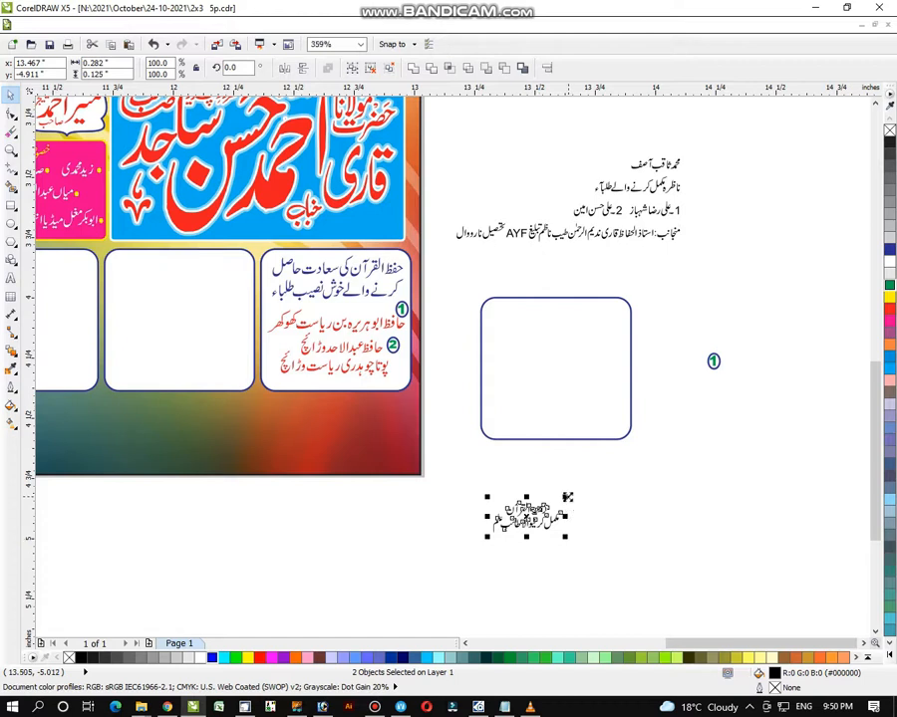
left_click_drag(567, 497, 600, 482)
left_click_drag(523, 516, 542, 399)
left_click_drag(454, 465, 630, 561)
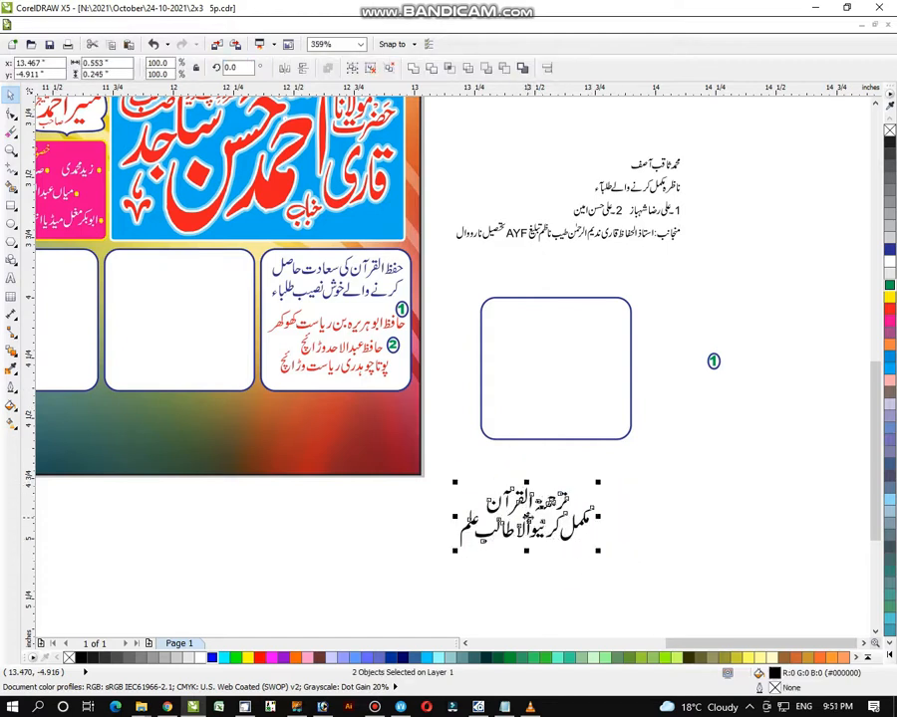
left_click_drag(530, 518, 560, 333)
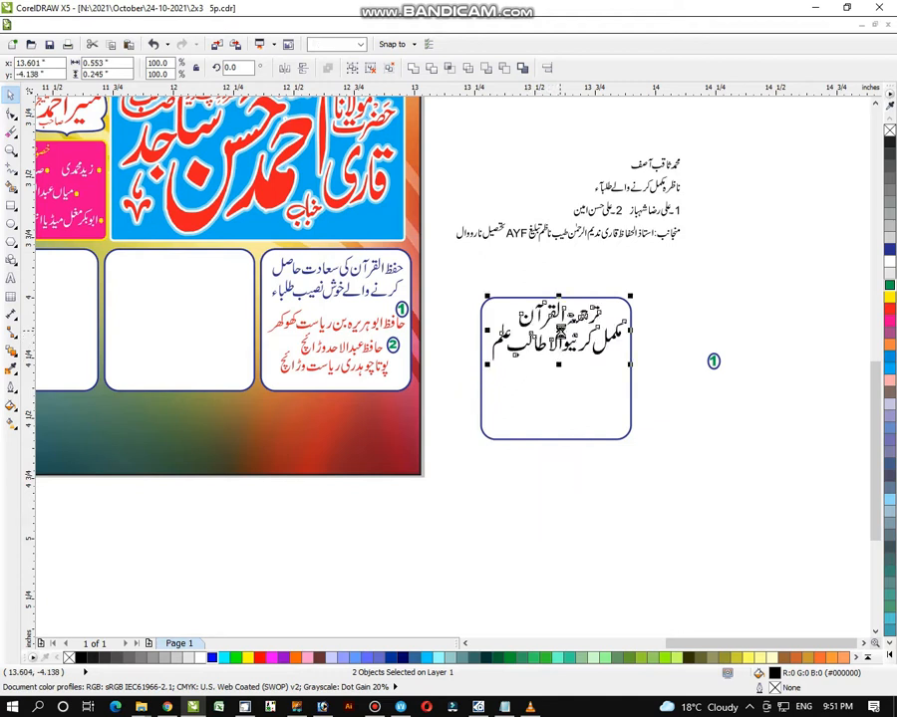
left_click(889, 250)
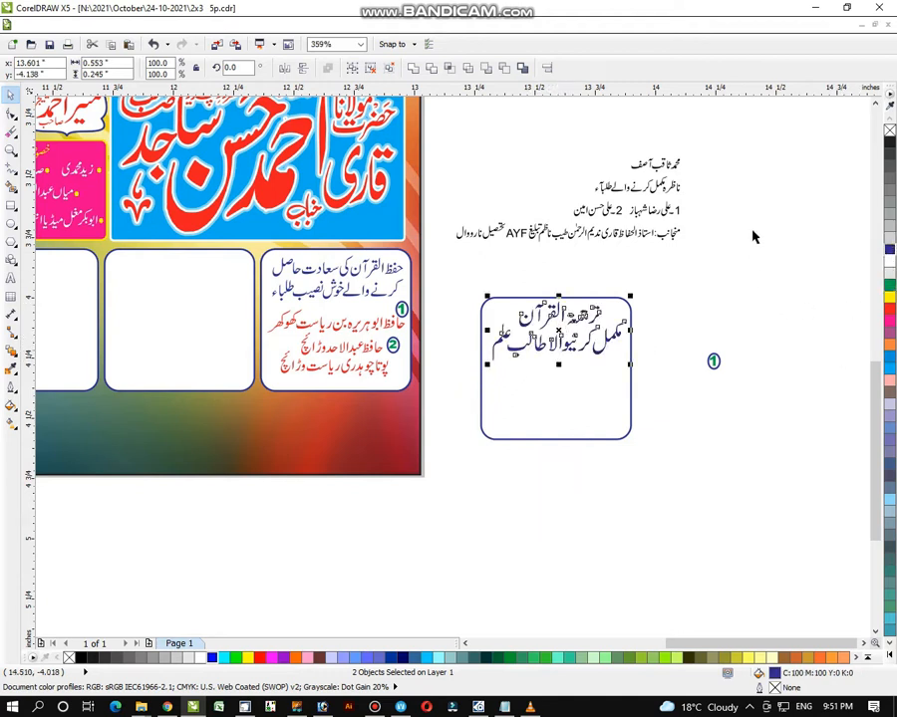
left_click_drag(713, 141, 631, 164)
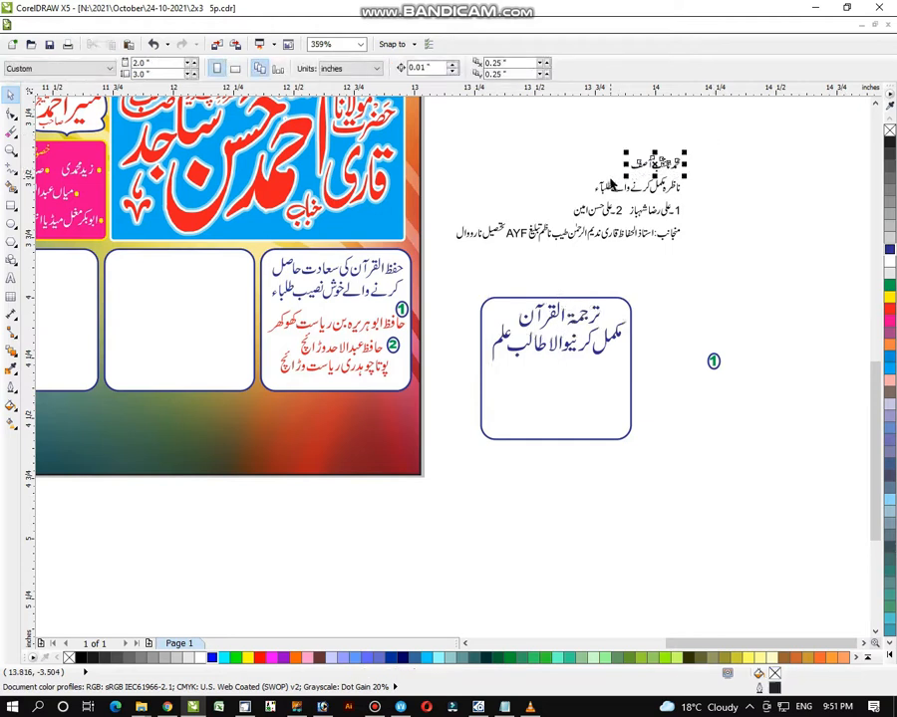
- Enlarge the student name below the heading, lower it slightly, colour it red, and select the box contents
left_click_drag(683, 151, 556, 391)
left_click_drag(615, 370, 634, 367)
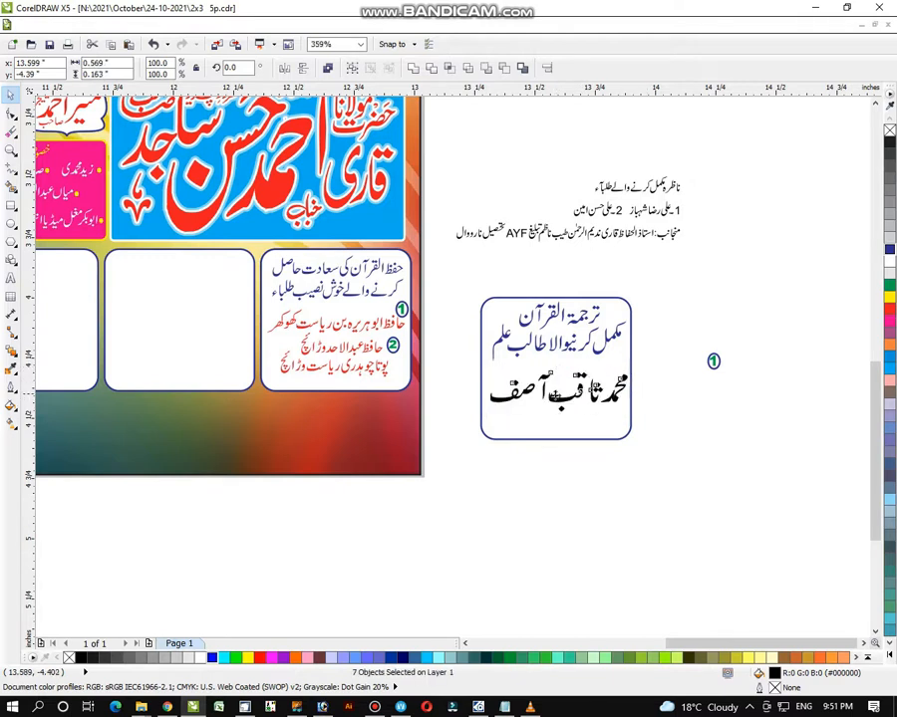
left_click_drag(556, 395, 555, 402)
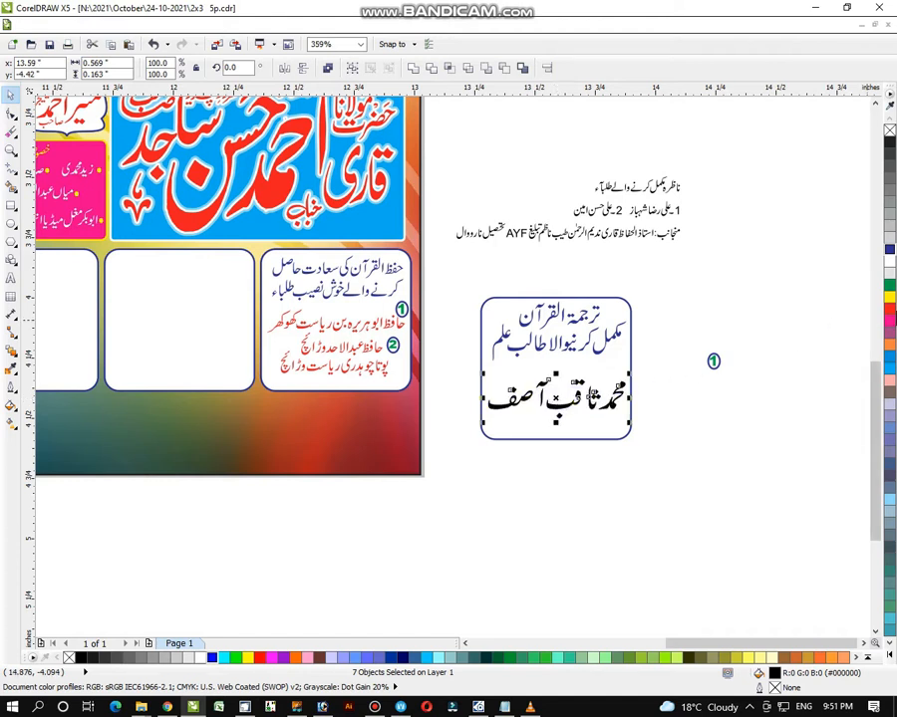
left_click(890, 309)
left_click(713, 360)
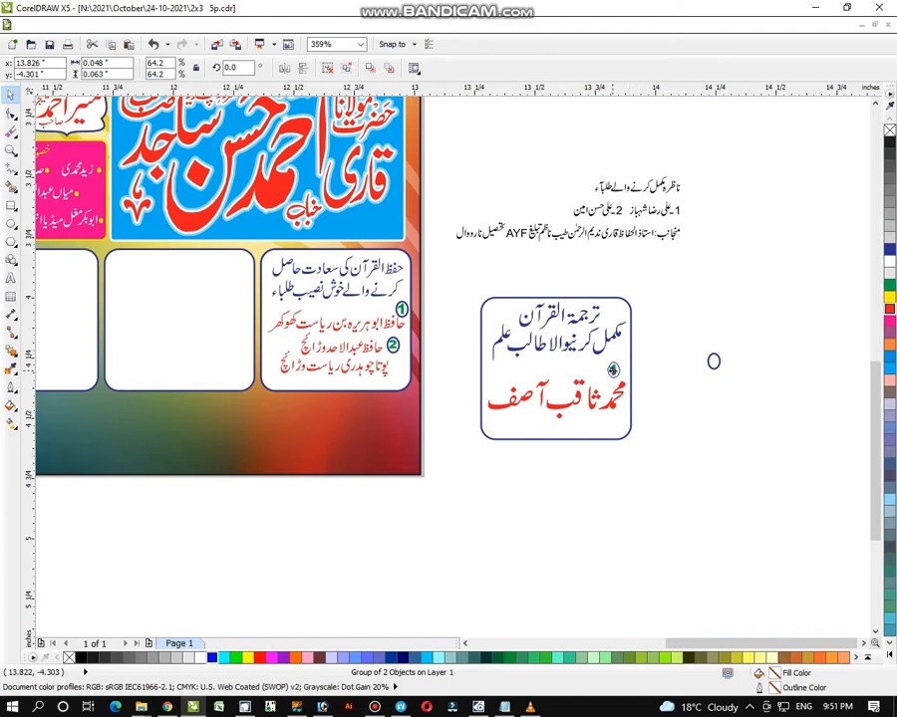
left_click_drag(457, 282, 687, 482)
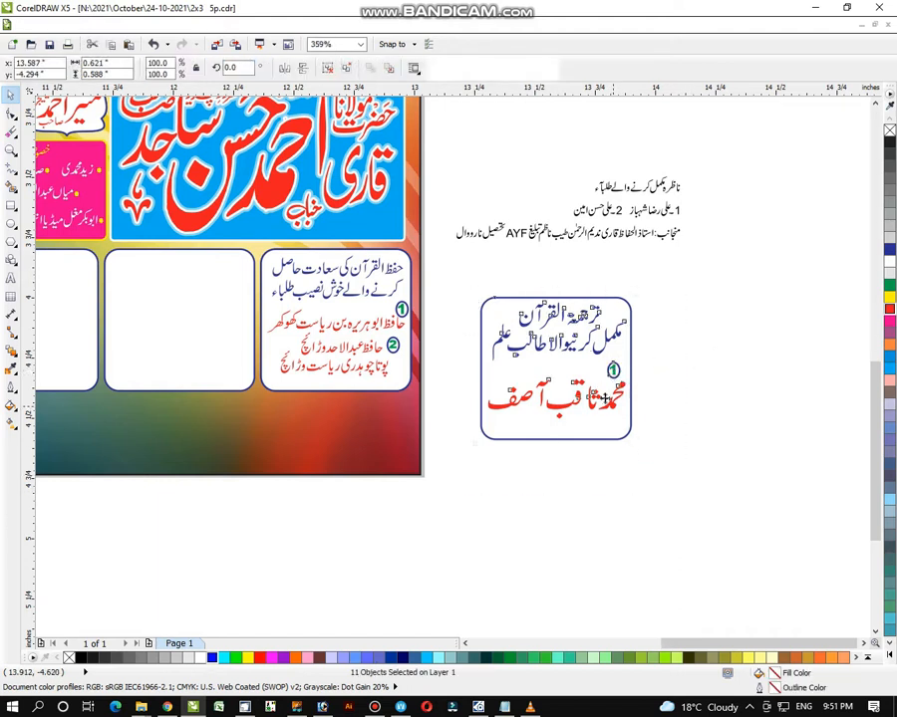
- Group the filled box and align a copy top and centre with the empty middle poster box
key("ctrl+g")
left_click_drag(556, 374, 747, 364)
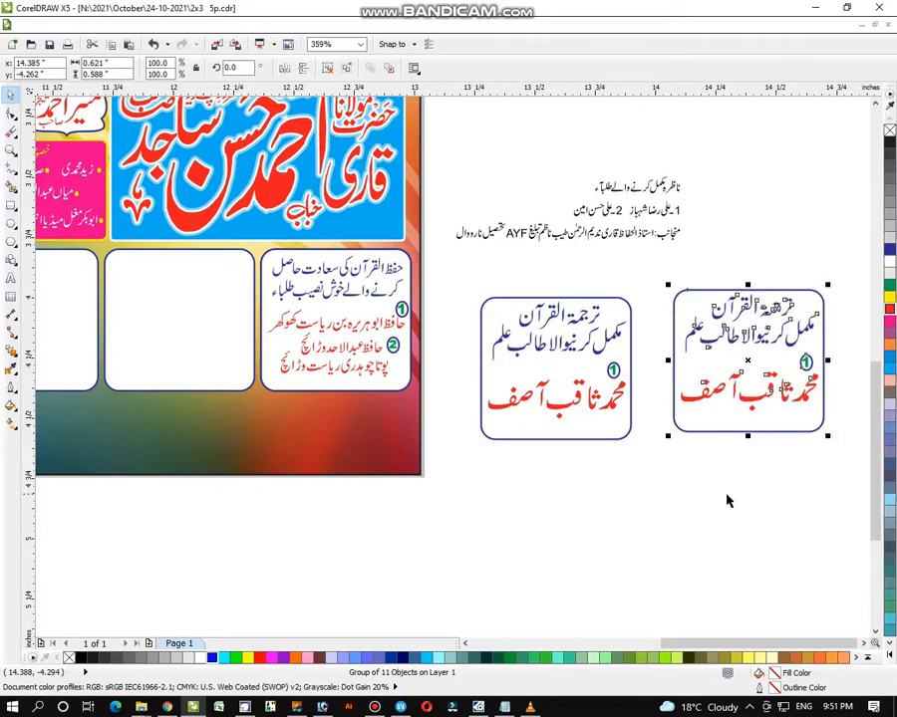
left_click(231, 364, "shift")
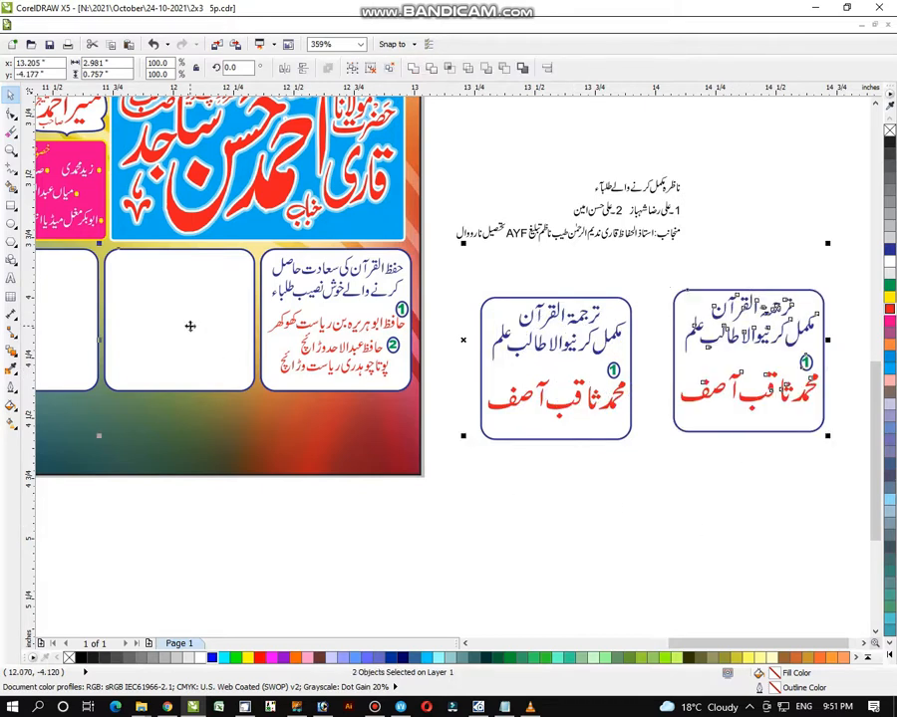
key("t")
key("c")
left_click(286, 574)
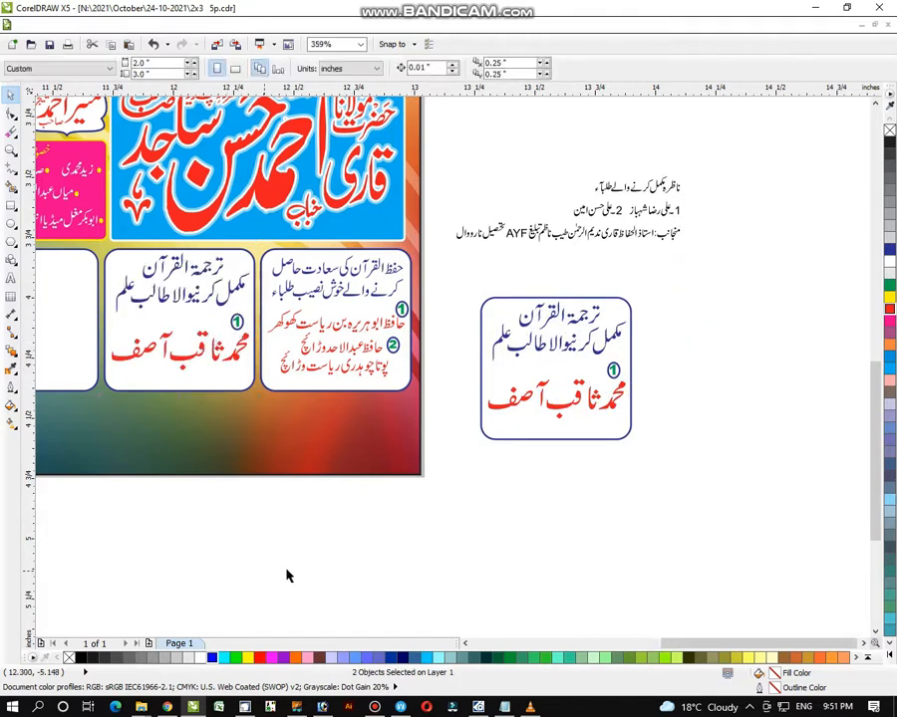
left_click(630, 392)
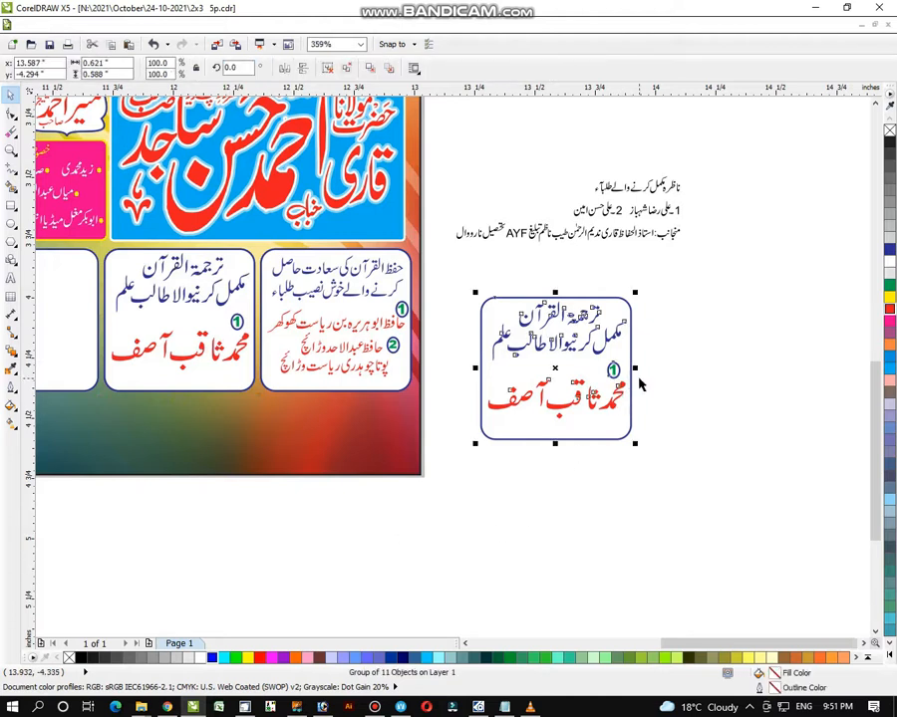
- Ungroup the spare box, set its 1 badge aside, and delete its red name and blue heading
key("ctrl+u")
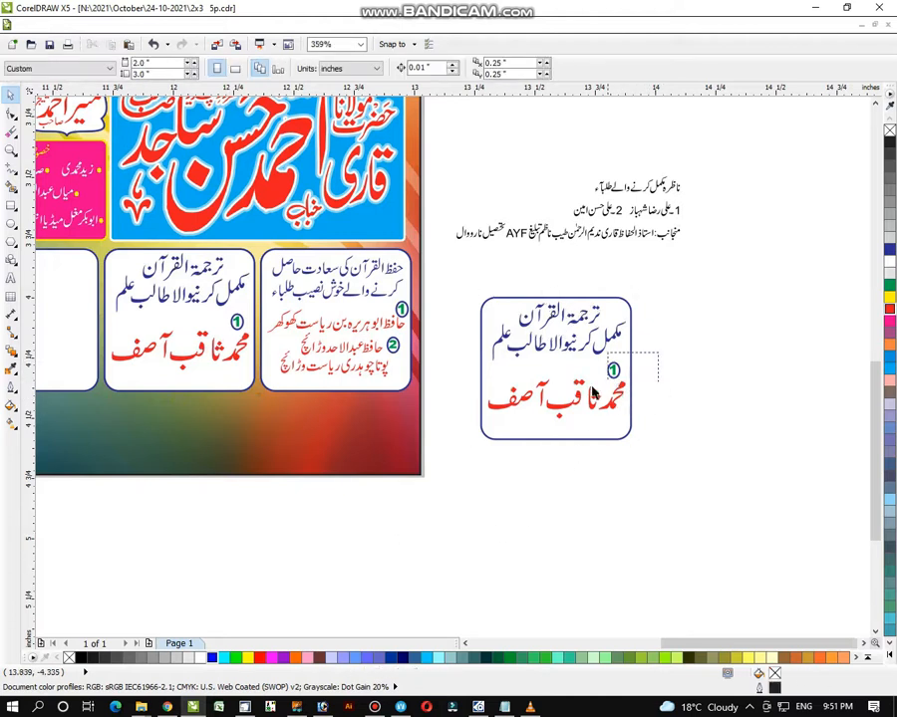
left_click(615, 375)
left_click_drag(619, 379, 748, 401)
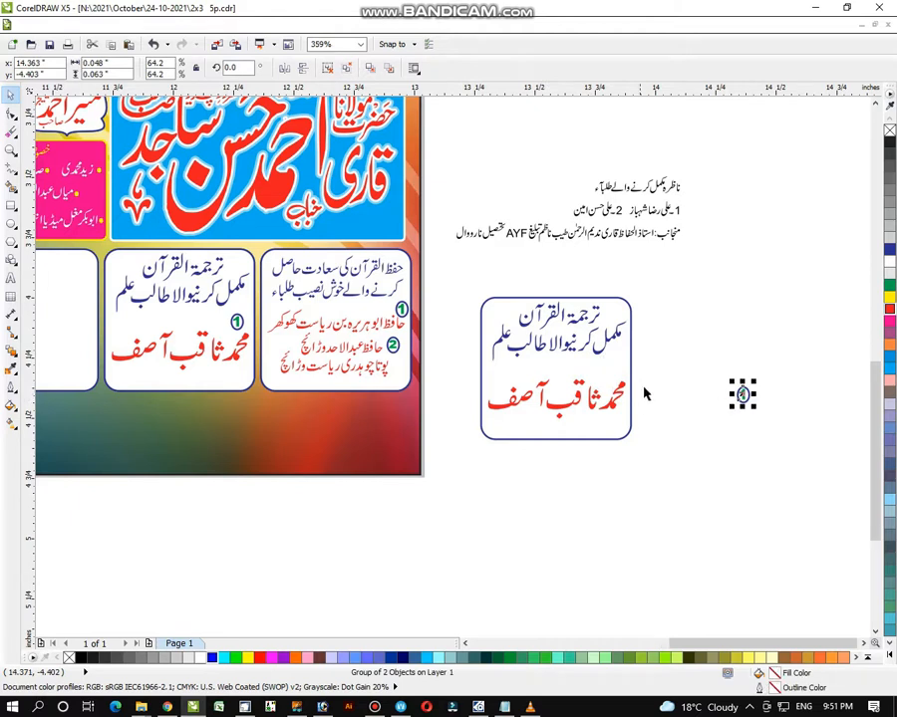
left_click_drag(649, 366, 444, 493)
key("Delete")
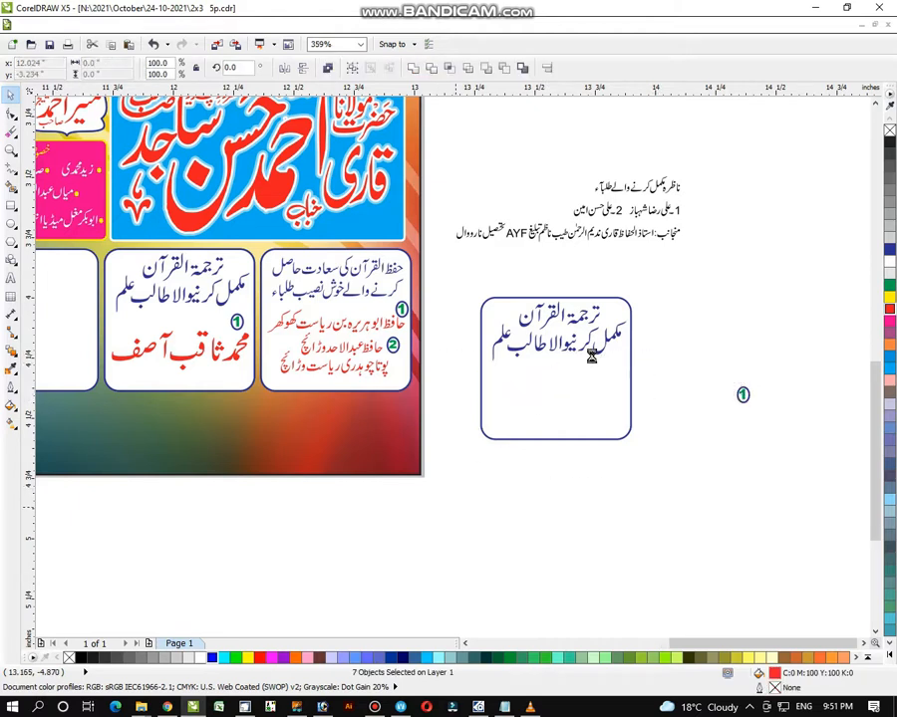
left_click_drag(659, 283, 458, 377)
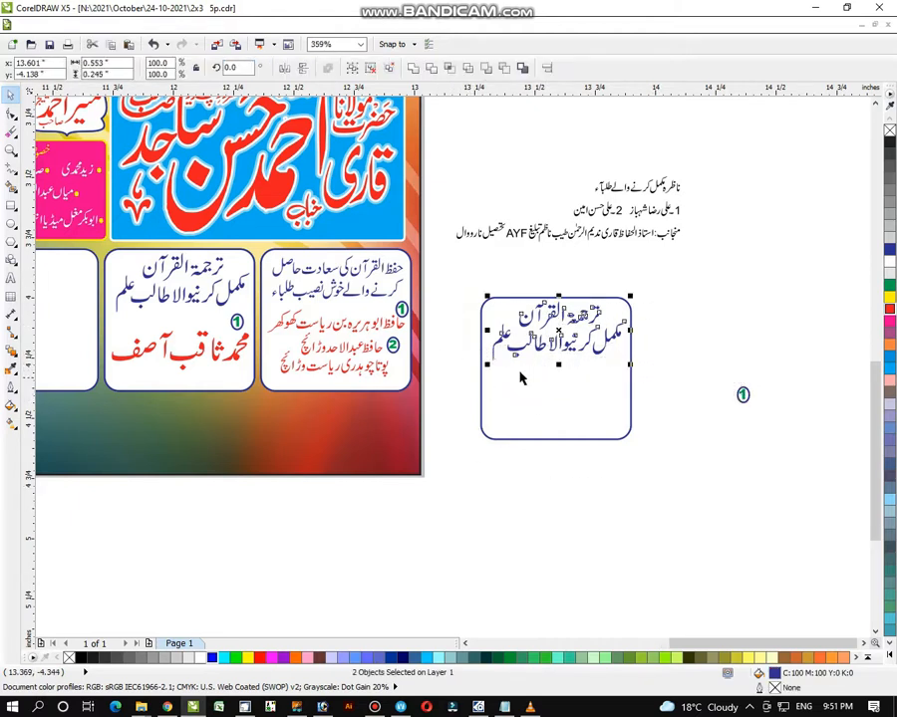
key("Delete")
- Move the two ناظرہ مکمل کرنے والے طلباء text lines below the emptied box
left_click_drag(661, 155, 557, 211)
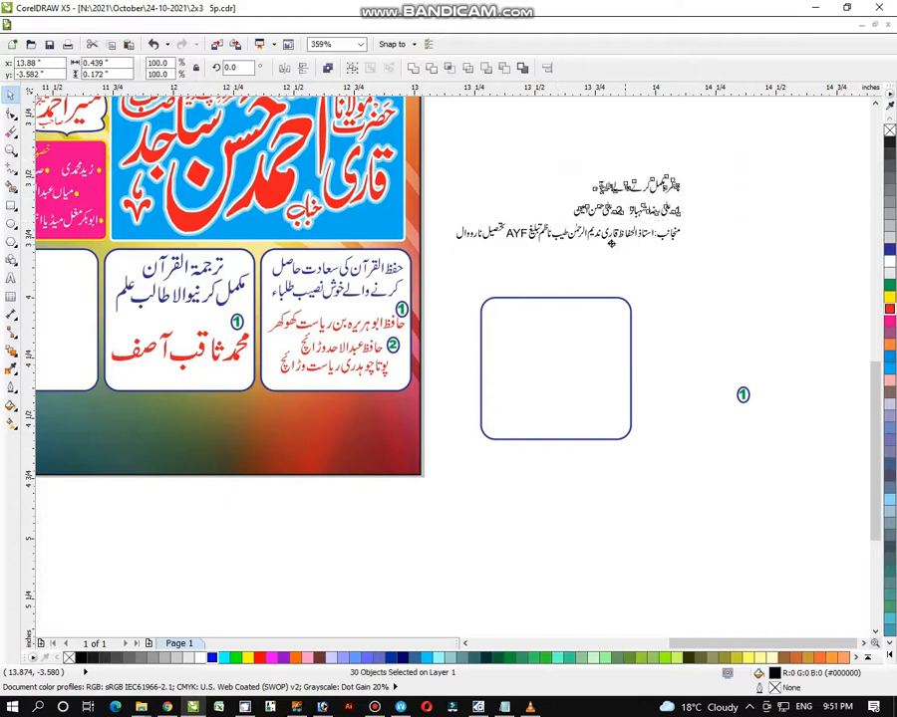
left_click_drag(625, 202, 536, 529)
left_click(642, 517)
left_click(658, 510)
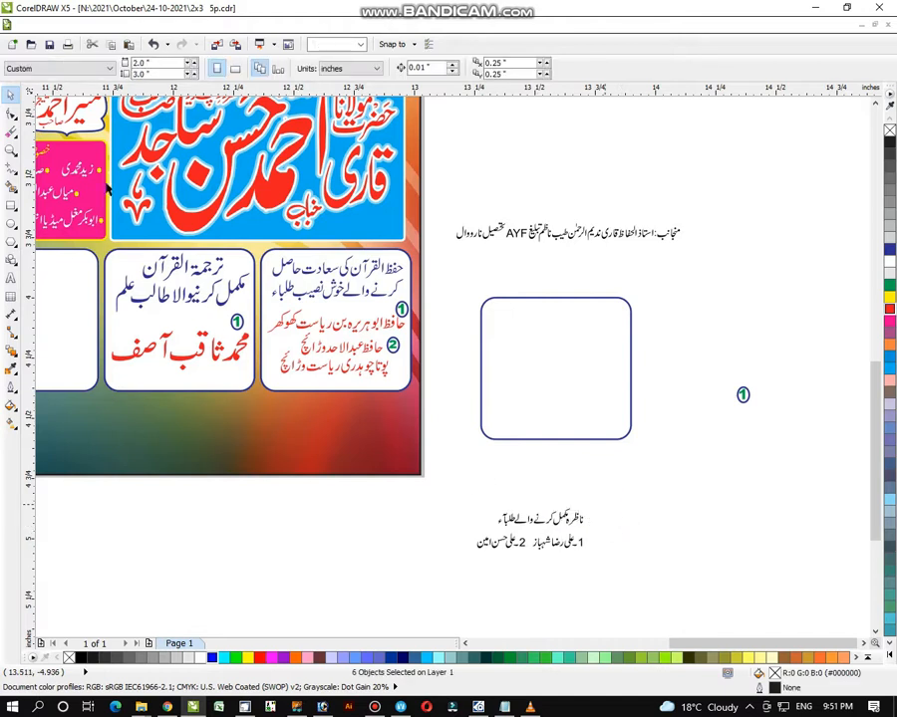
- Zoom in on طلباء, delete its extra madda mark, and nudge the hamza right
key("z")
left_click_drag(464, 464, 634, 588)
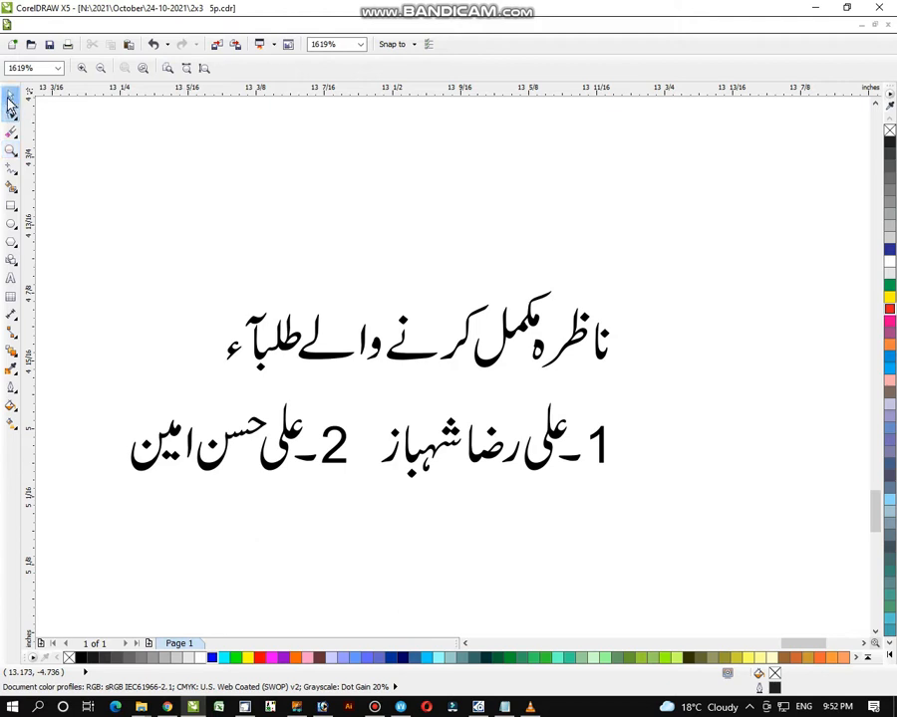
left_click(11, 94)
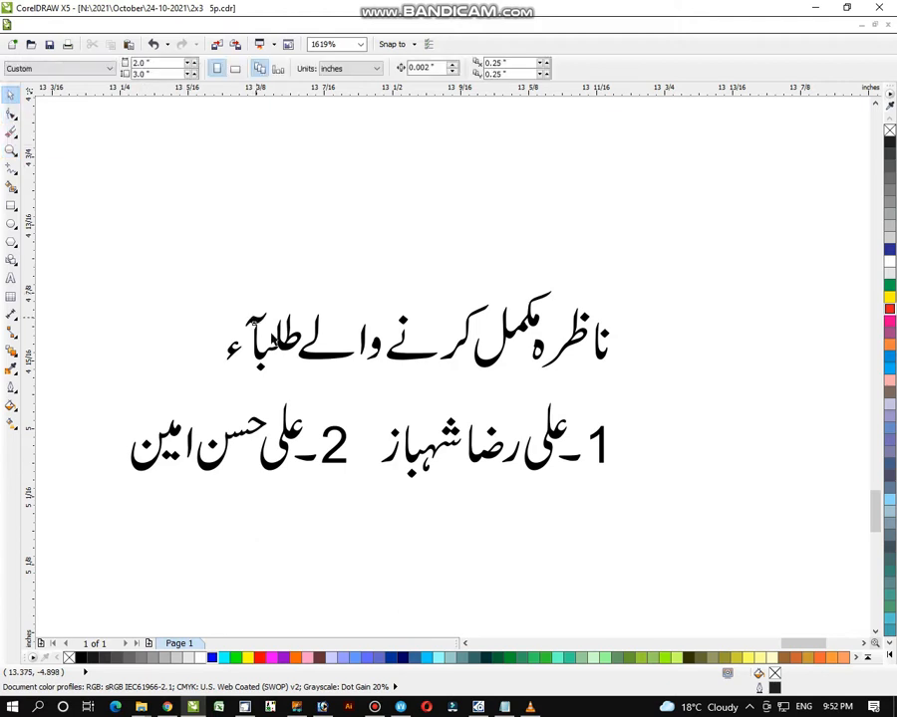
left_click(271, 338)
key("Delete")
left_click_drag(209, 322, 231, 348)
key("Right")
key("Right")
key("Right")
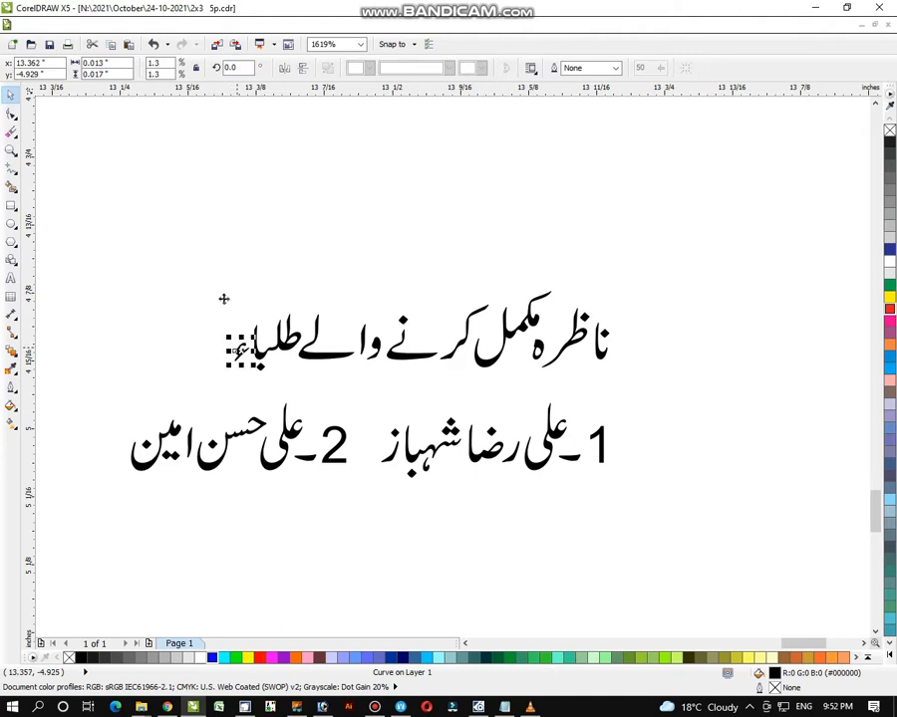
left_click(397, 279)
- Group the heading line's 16 pieces and move it into the top of the empty box
left_click_drag(162, 232, 650, 405)
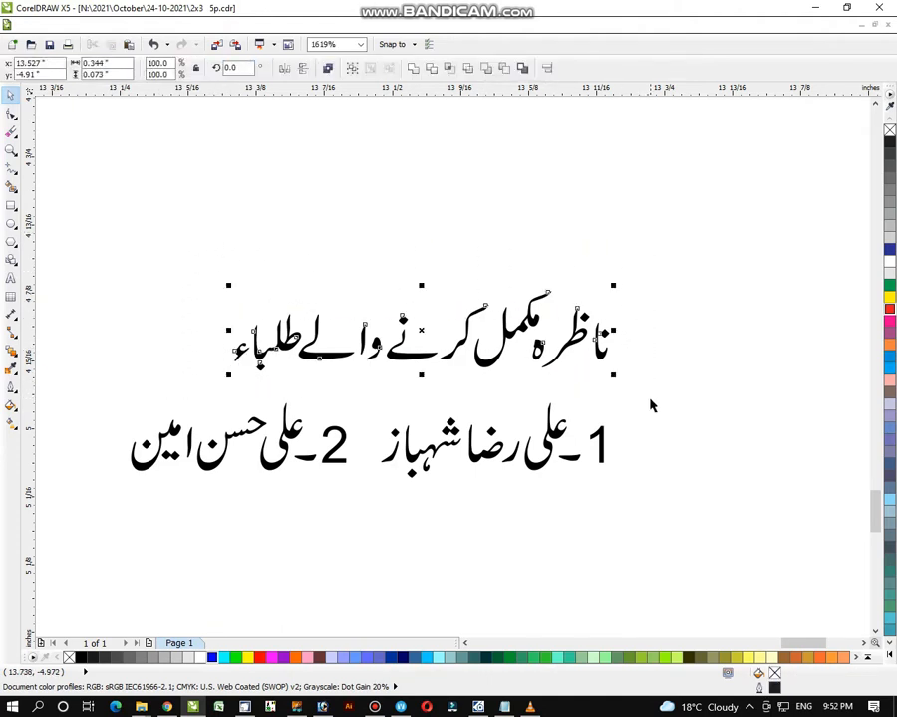
key("ctrl+g")
left_click(11, 150)
right_click(350, 252)
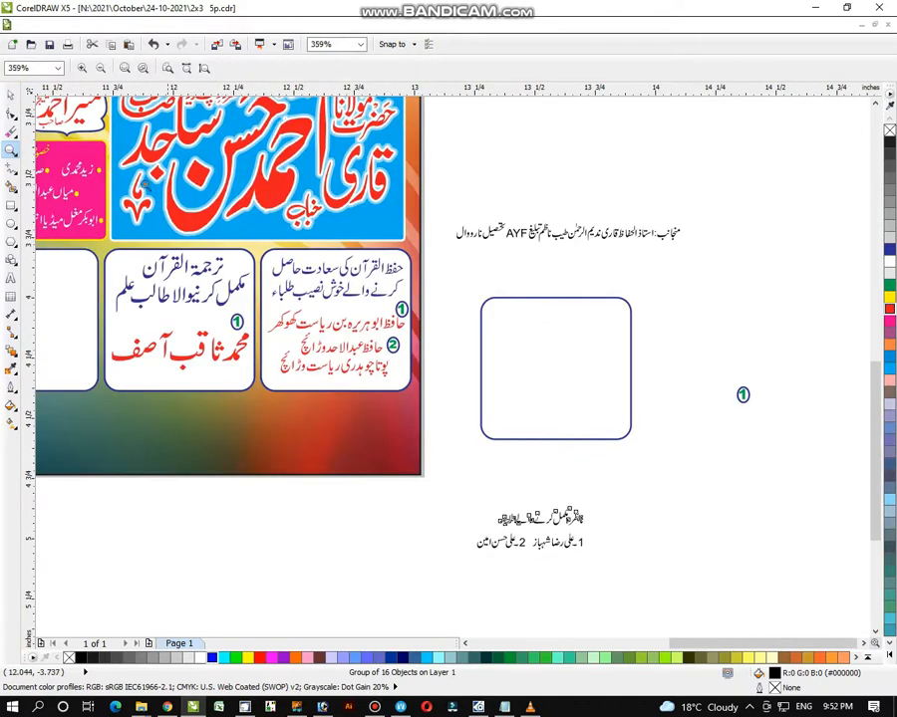
left_click(15, 97)
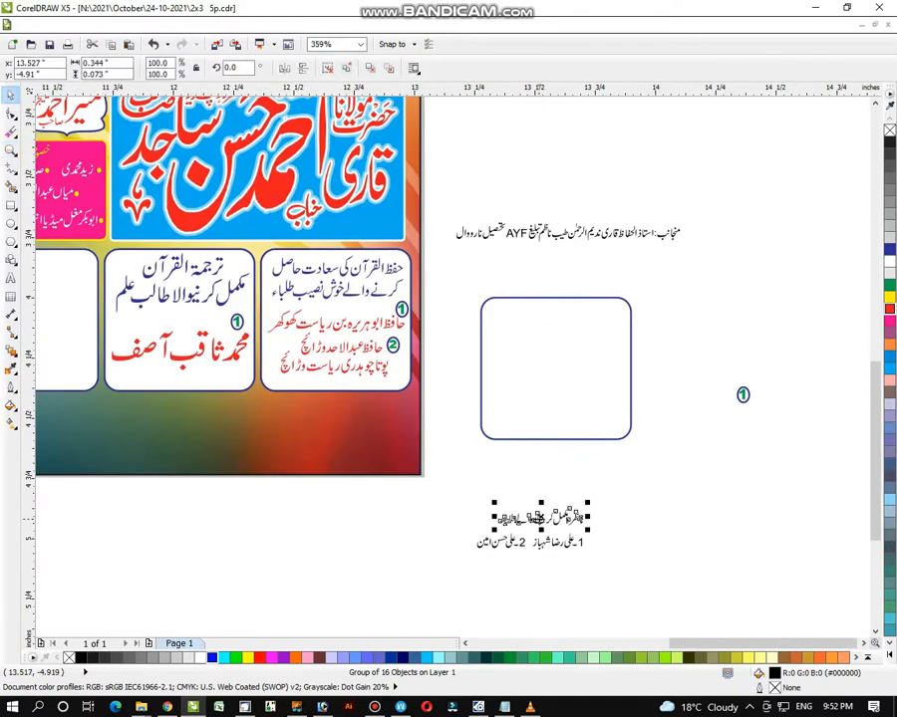
left_click_drag(528, 523, 481, 370)
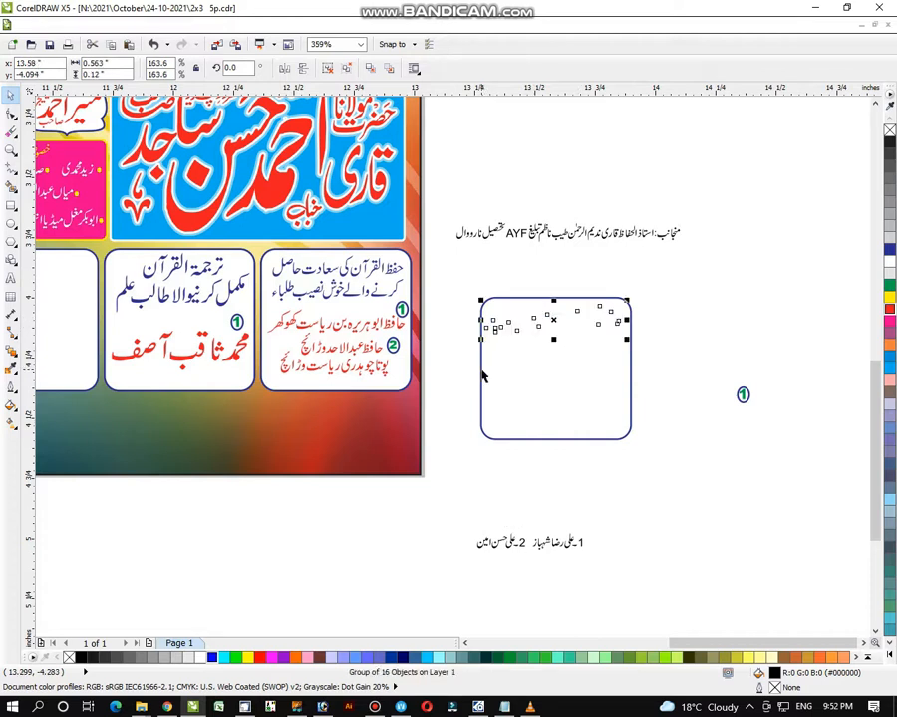
- Colour the ناظرہ heading blue and delete the numeral 2 from the names line
left_click(890, 249)
left_click_drag(618, 516, 574, 578)
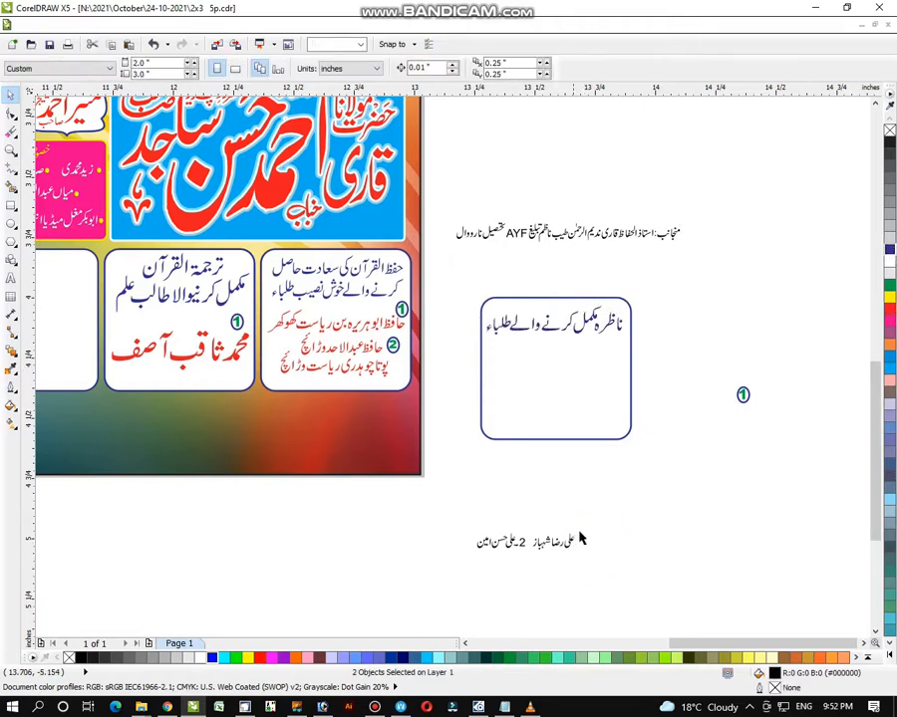
mouse_move(590, 517)
left_mouse_down()
mouse_move(535, 571)
mouse_move(582, 499)
left_mouse_up()
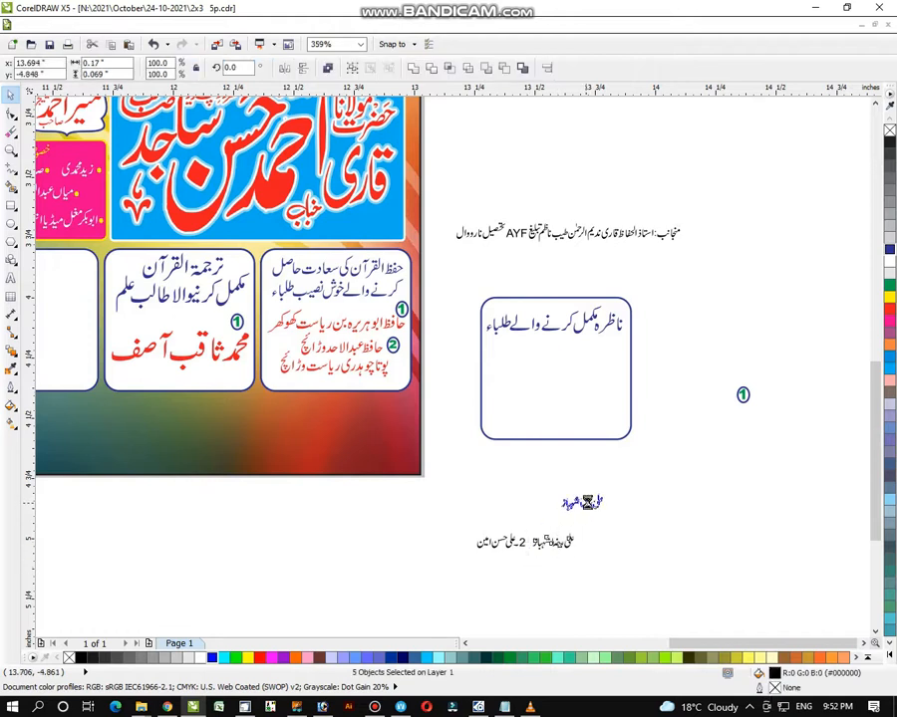
left_click_drag(532, 526, 528, 576)
key("Delete")
- Enlarge the two student names to fit the box in red, and copy badge 1 beside them
left_click_drag(464, 521, 584, 525)
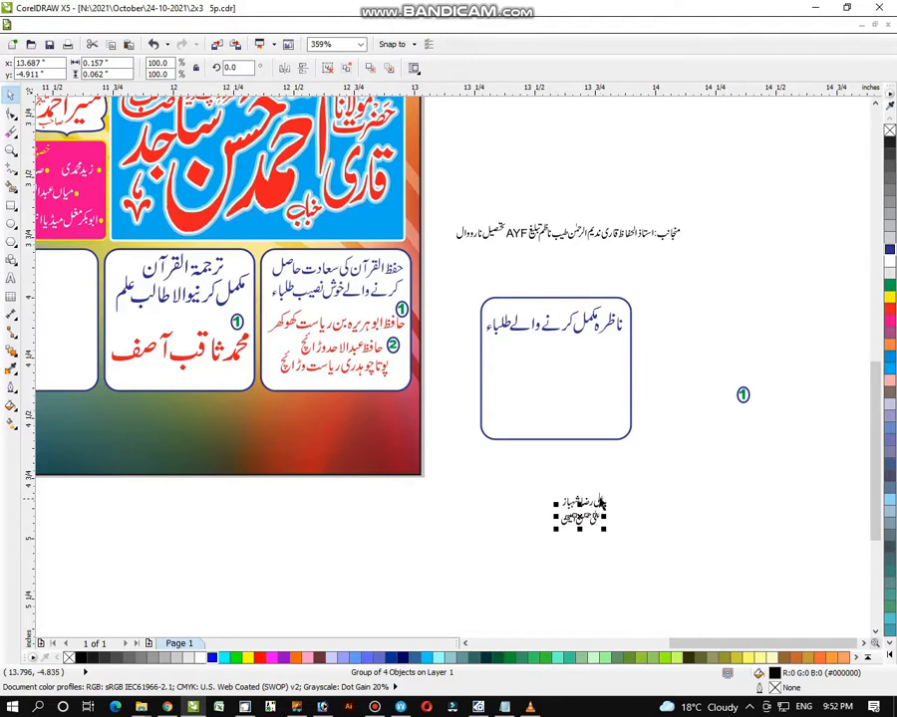
left_click(599, 497, "shift")
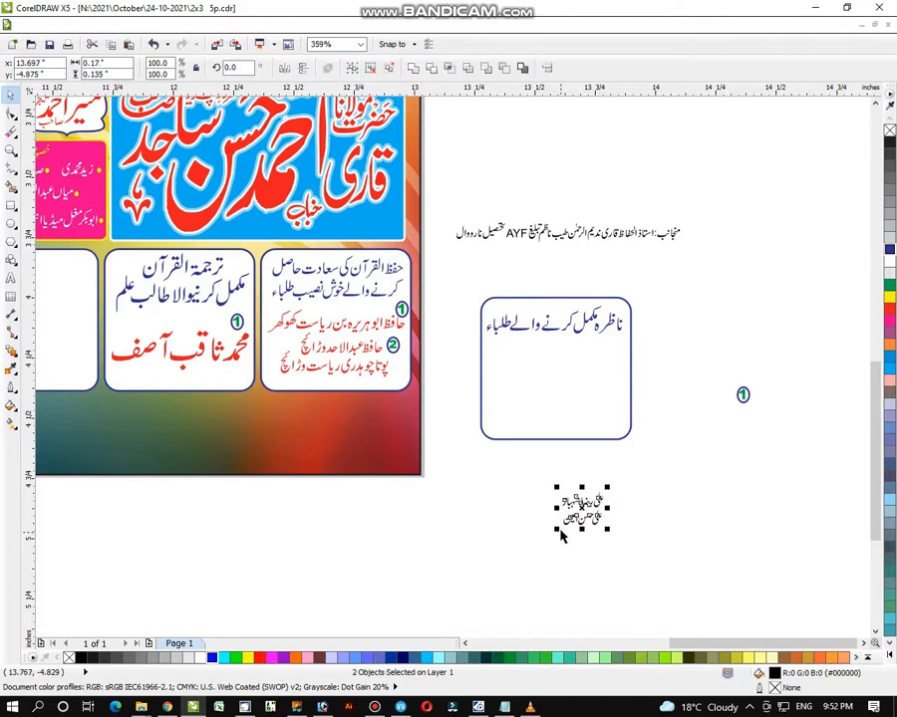
left_click_drag(557, 531, 557, 384)
left_click_drag(502, 430, 490, 435)
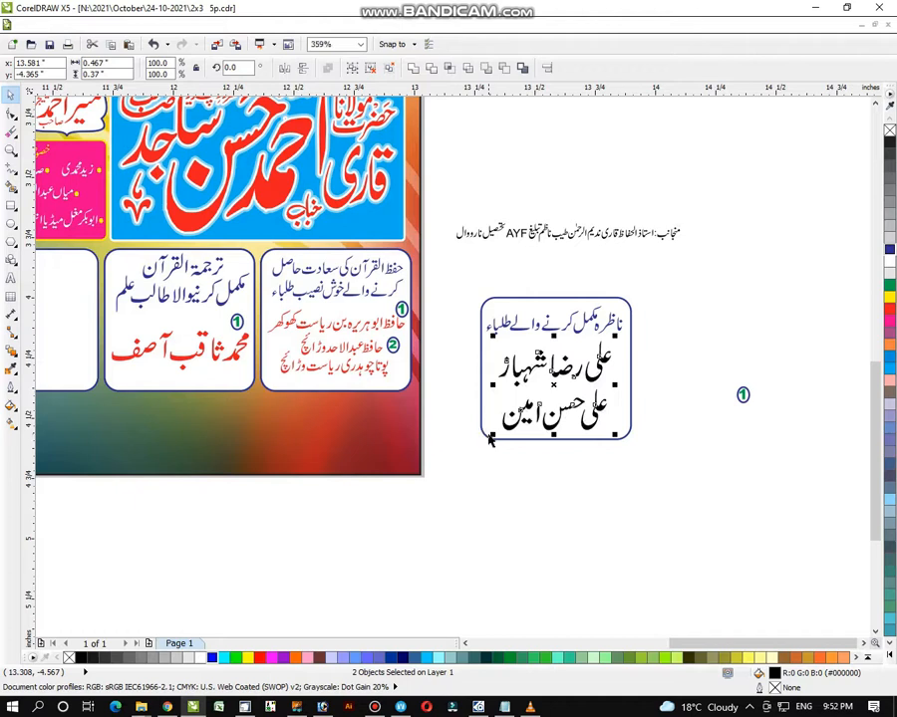
left_click(892, 315)
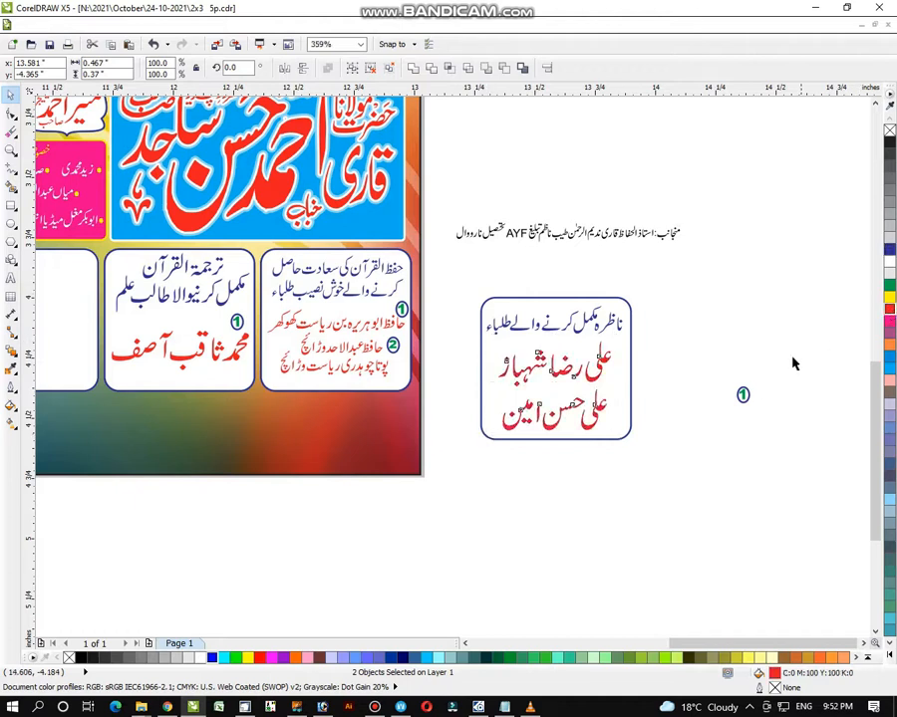
left_click(742, 394)
left_click_drag(742, 394, 615, 413)
left_click(606, 447)
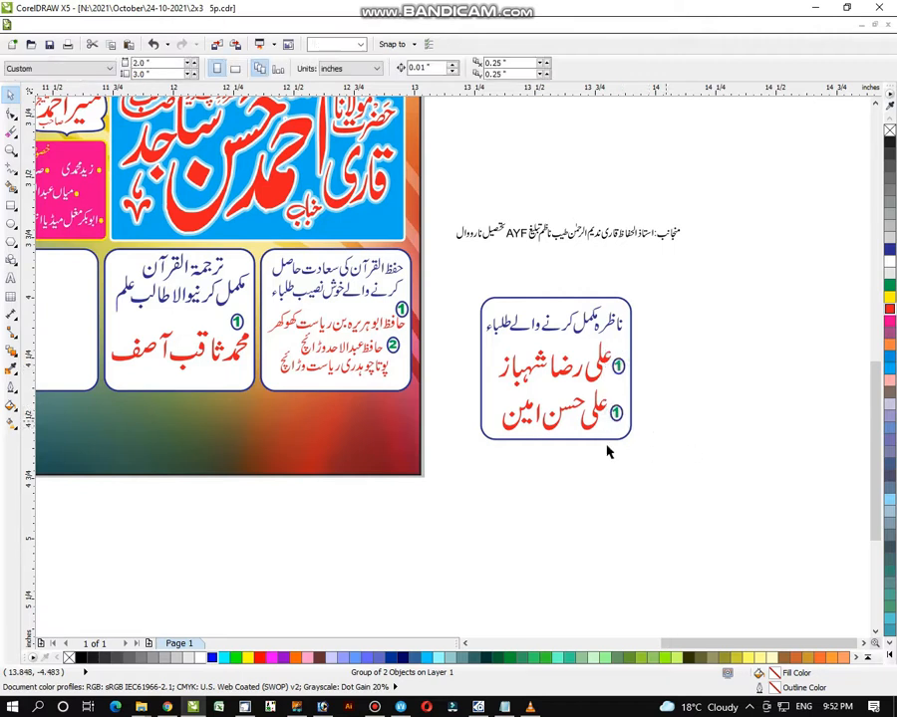
- Change the lower circled badge's number from 1 to 2
left_click(13, 150)
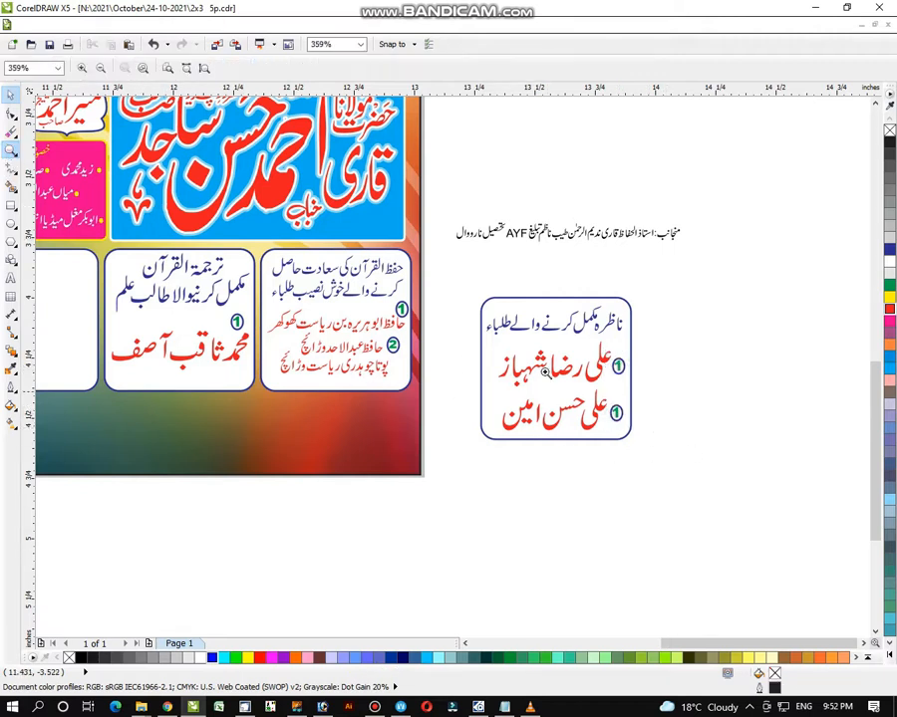
left_click_drag(458, 279, 693, 492)
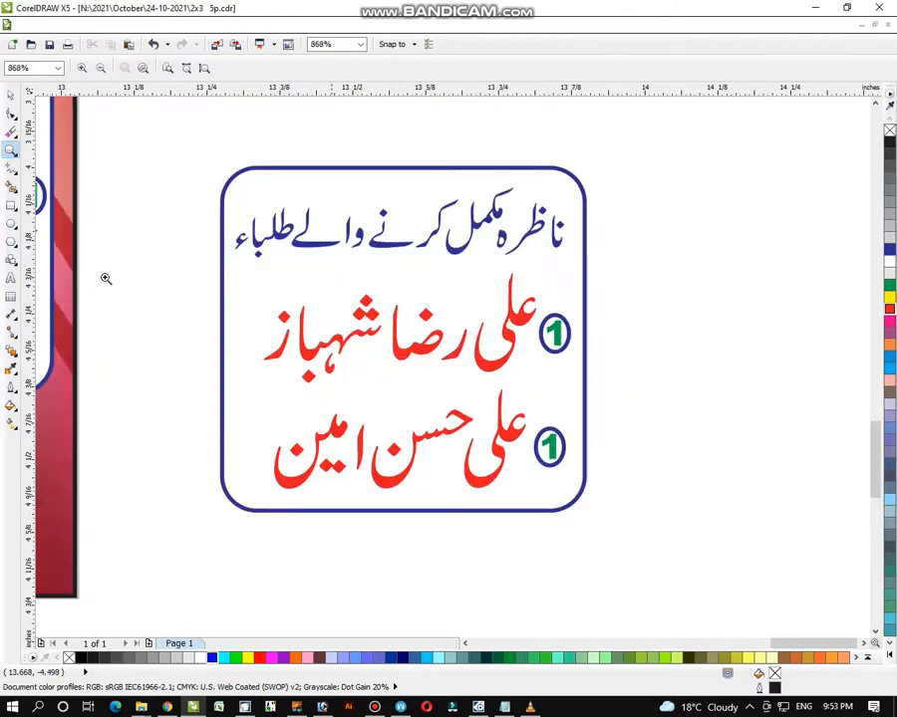
left_click(10, 93)
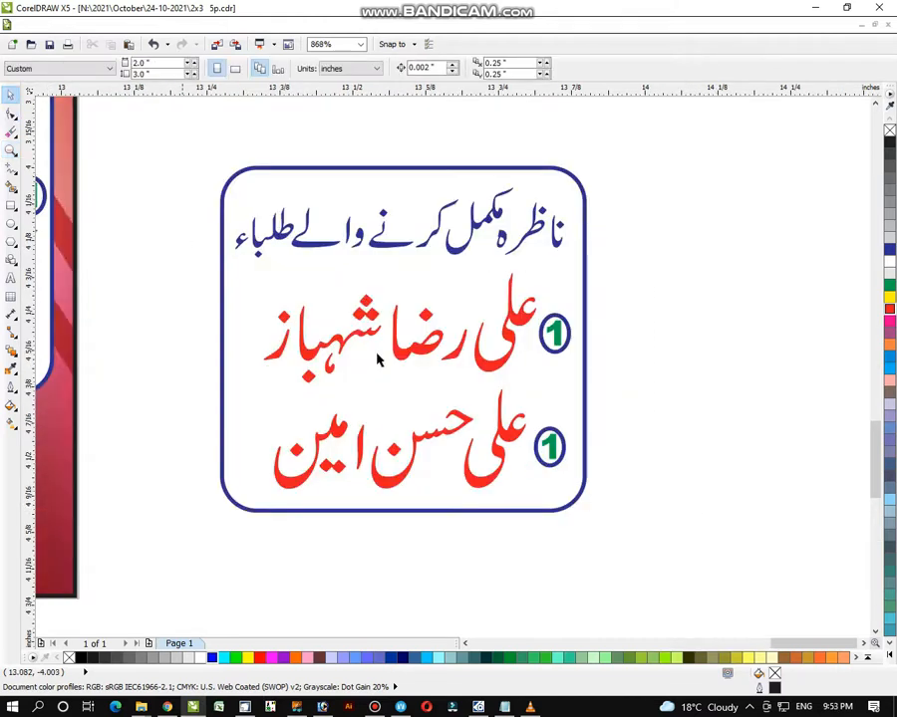
left_click(564, 474)
key("ctrl+u")
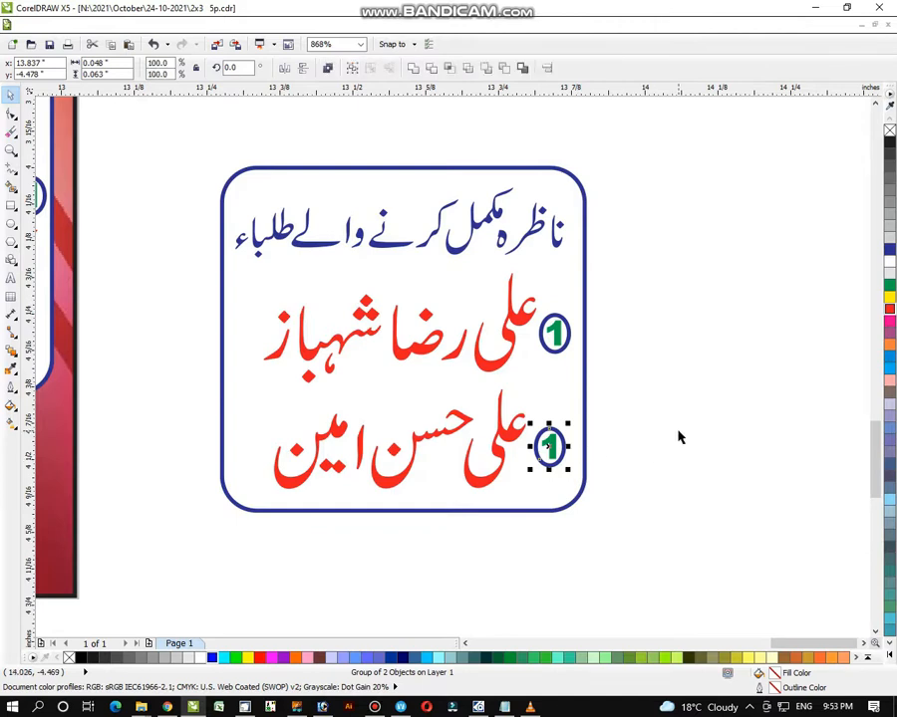
left_click(678, 435)
left_click(549, 448)
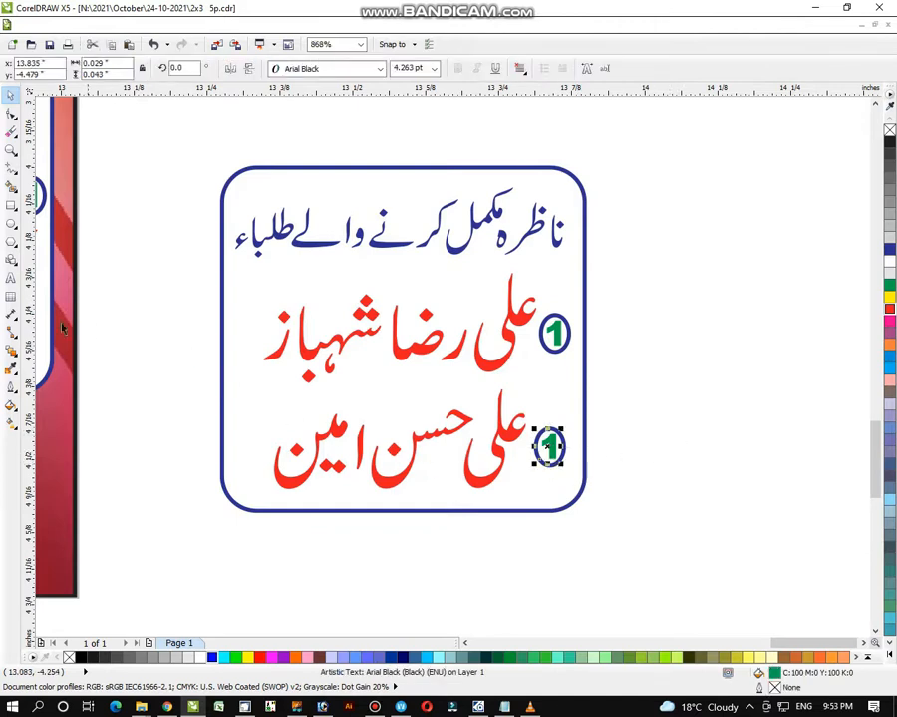
left_click(11, 279)
key("BackSpace")
type("2")
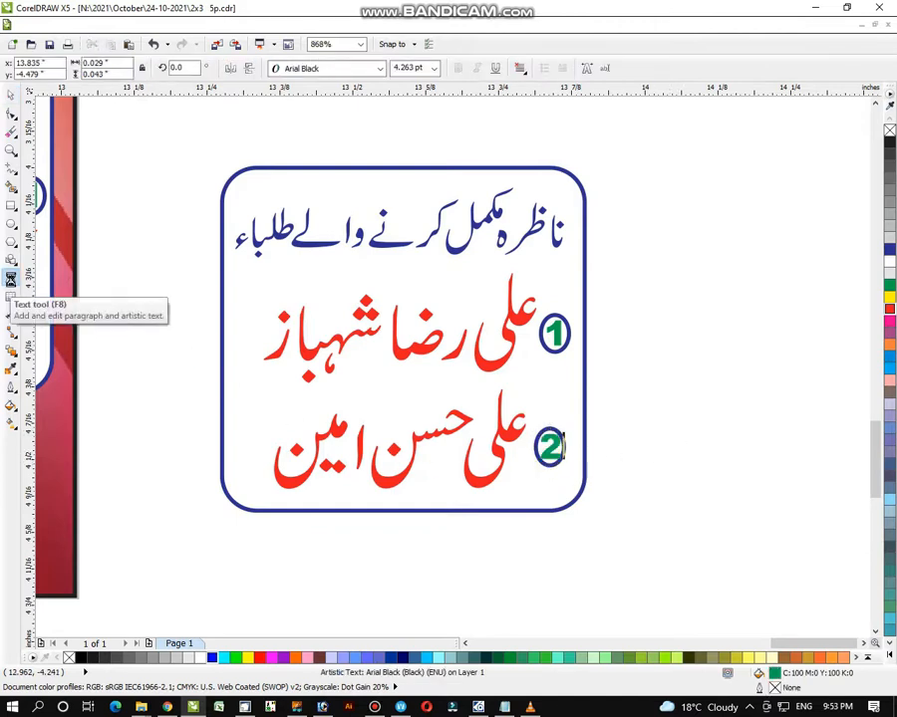
left_click(9, 93)
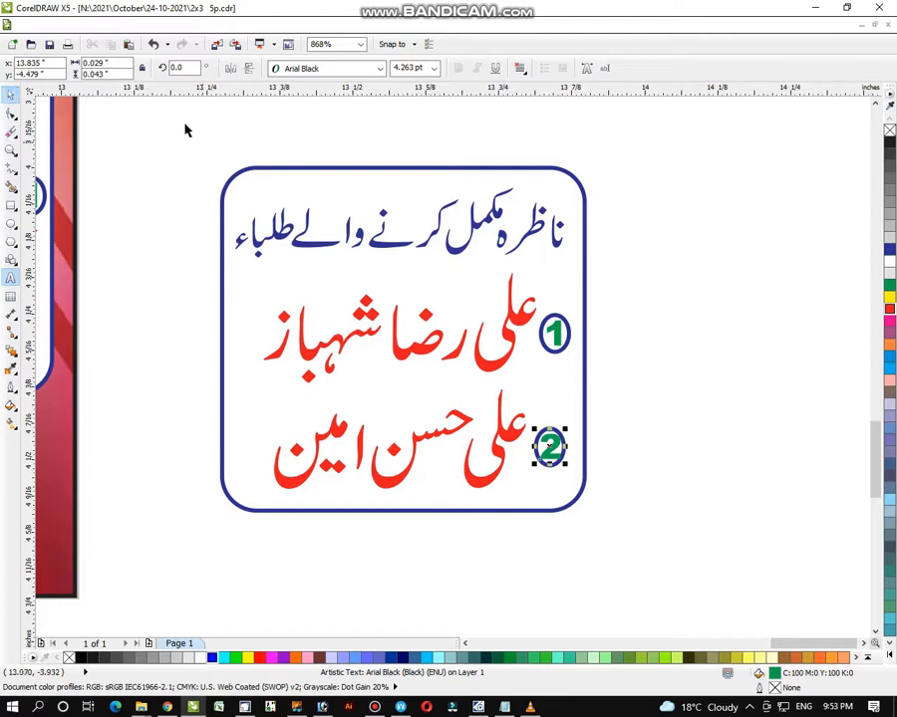
- Group the name card's seven objects into one and zoom back out to the poster
left_click_drag(186, 125, 649, 570)
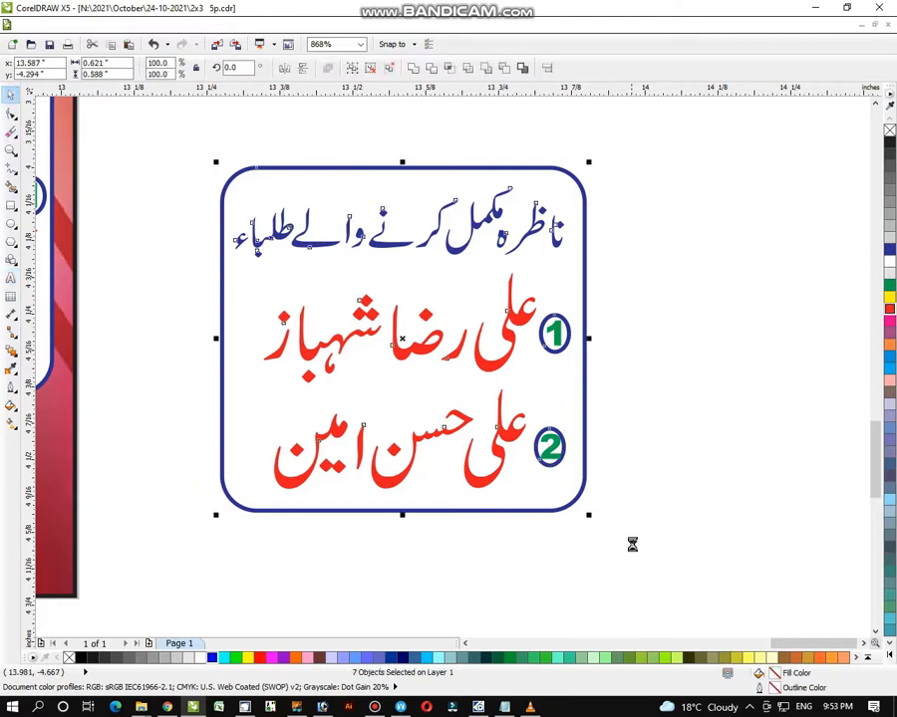
key("ctrl+g")
key("Escape")
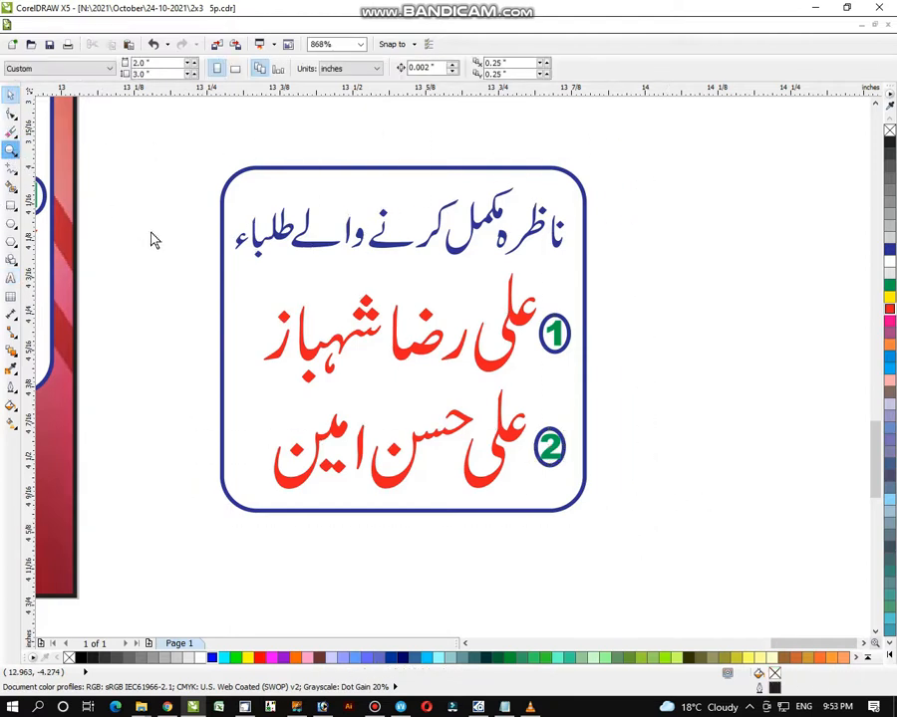
right_click(160, 240)
right_click(245, 300)
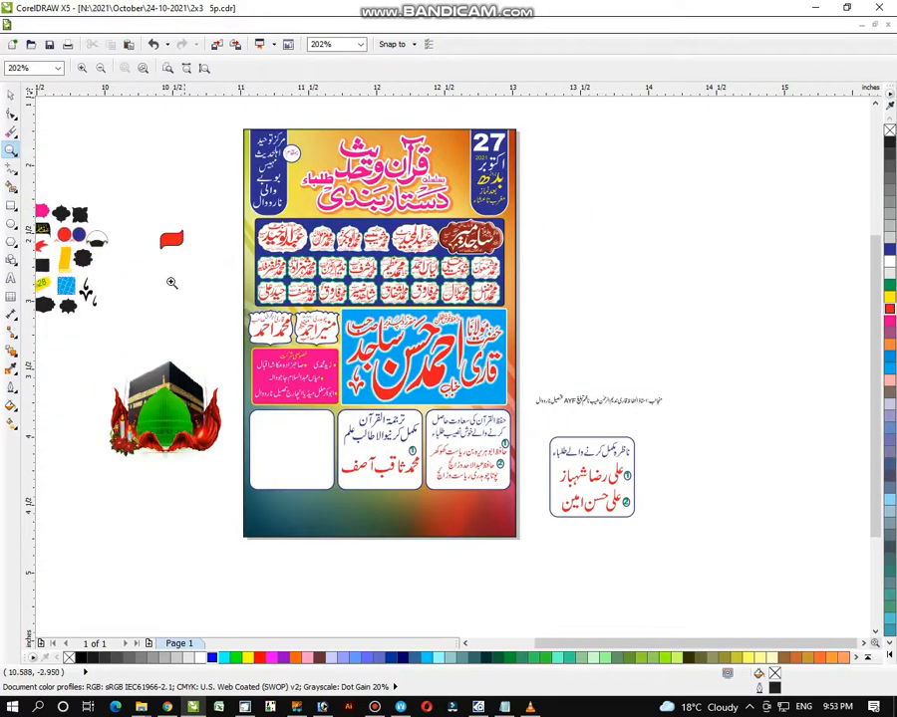
- Center the grouped ناظرہ name card vertically and horizontally on the poster's empty left box
left_click_drag(133, 248, 737, 610)
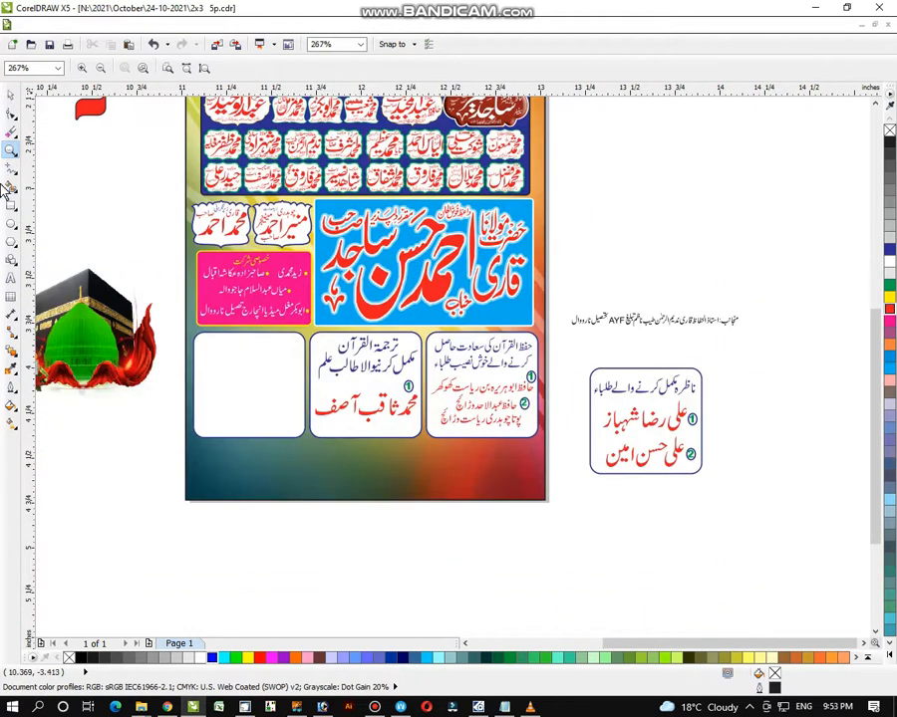
left_click(10, 92)
left_click_drag(738, 317, 566, 556)
left_click(649, 541)
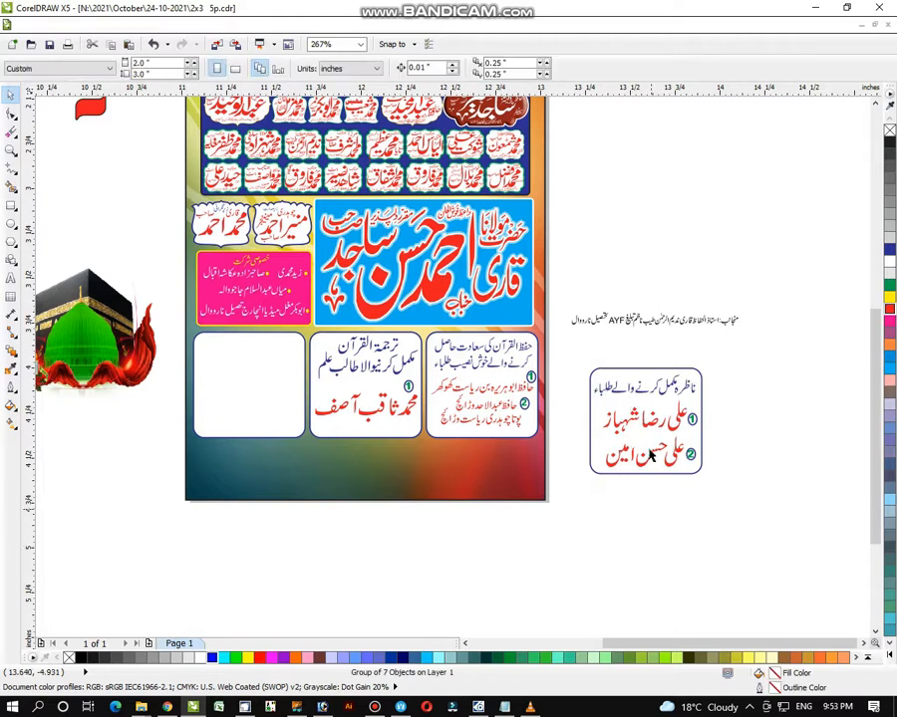
left_click(649, 453)
left_click(258, 397, "shift")
key("e")
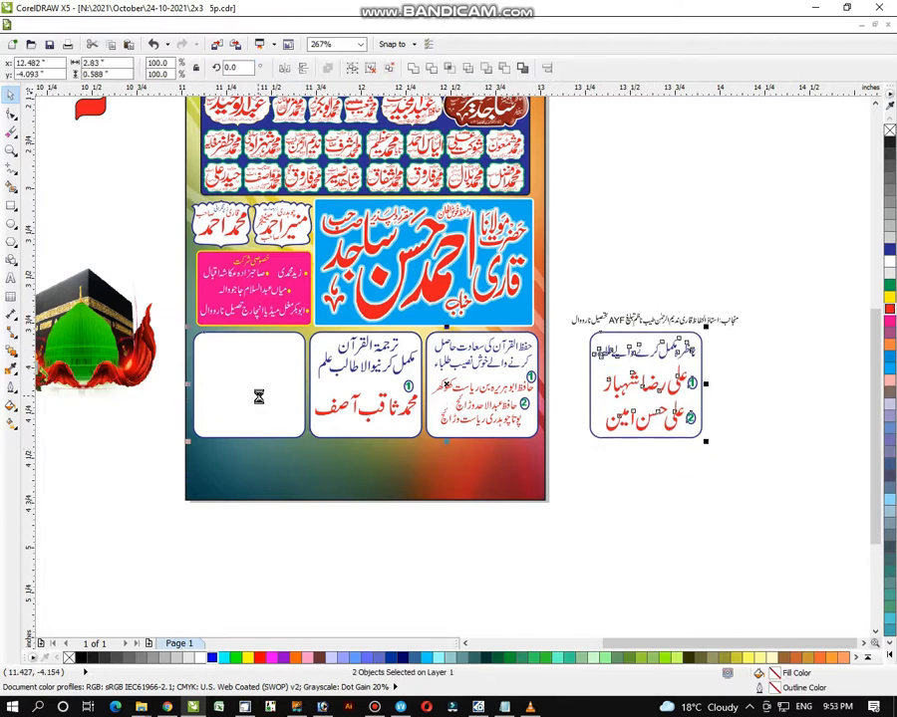
key("c")
key("Escape")
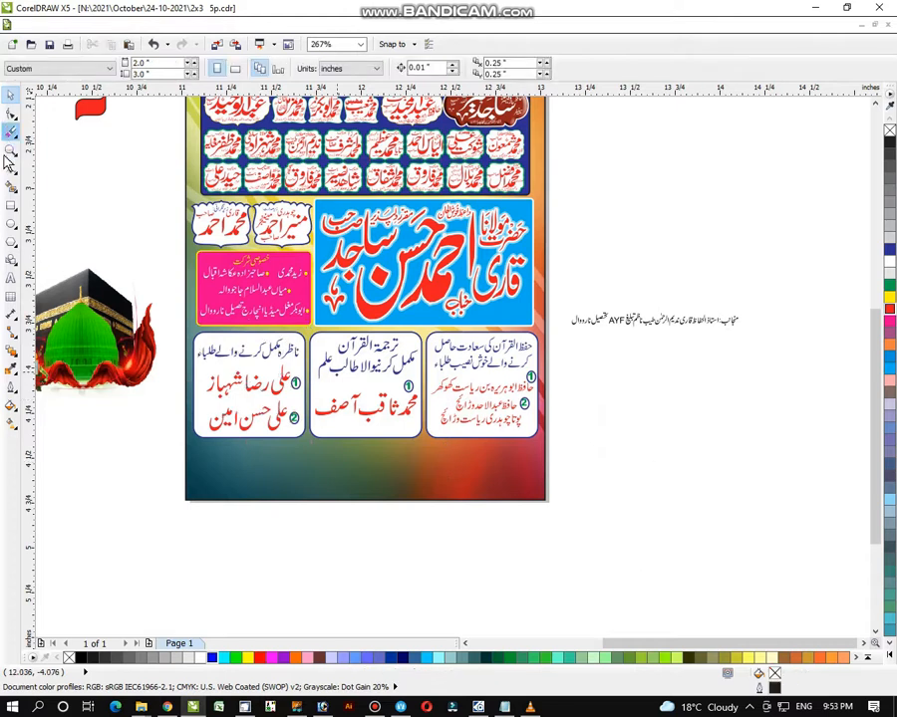
right_click(263, 229)
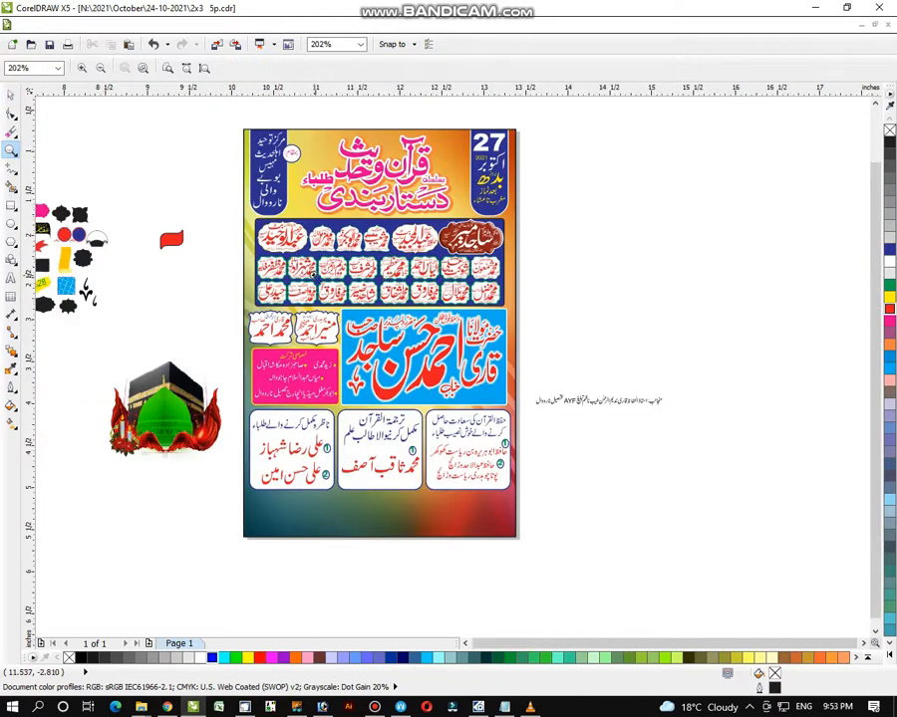
right_click(315, 343)
- Enlarge a spare banner shape, stretch it across the poster bottom, and colour it blue with white outline
left_click_drag(186, 246, 654, 545)
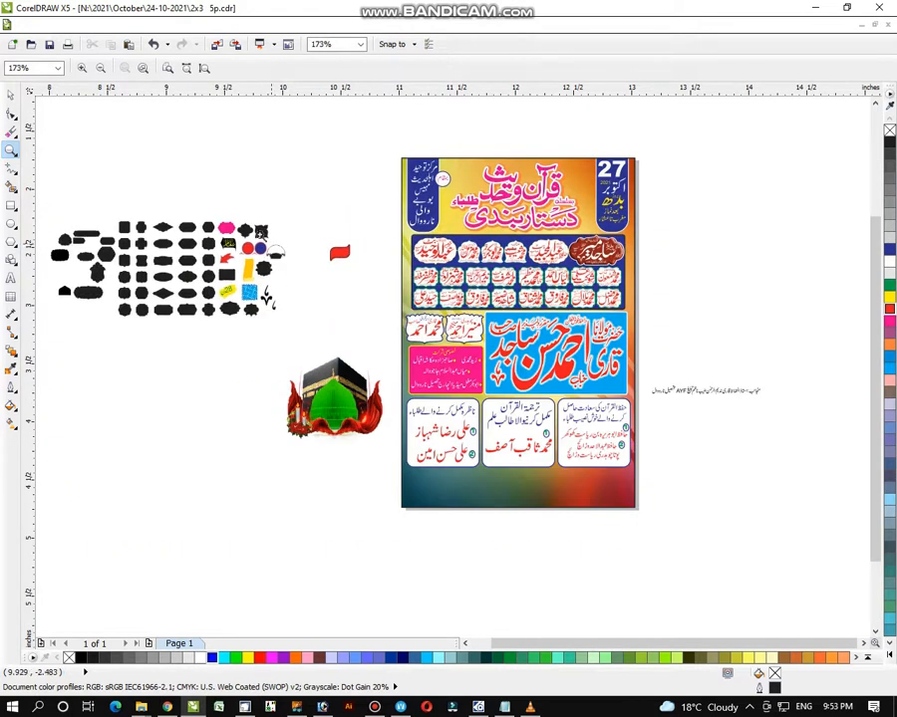
left_click(12, 96)
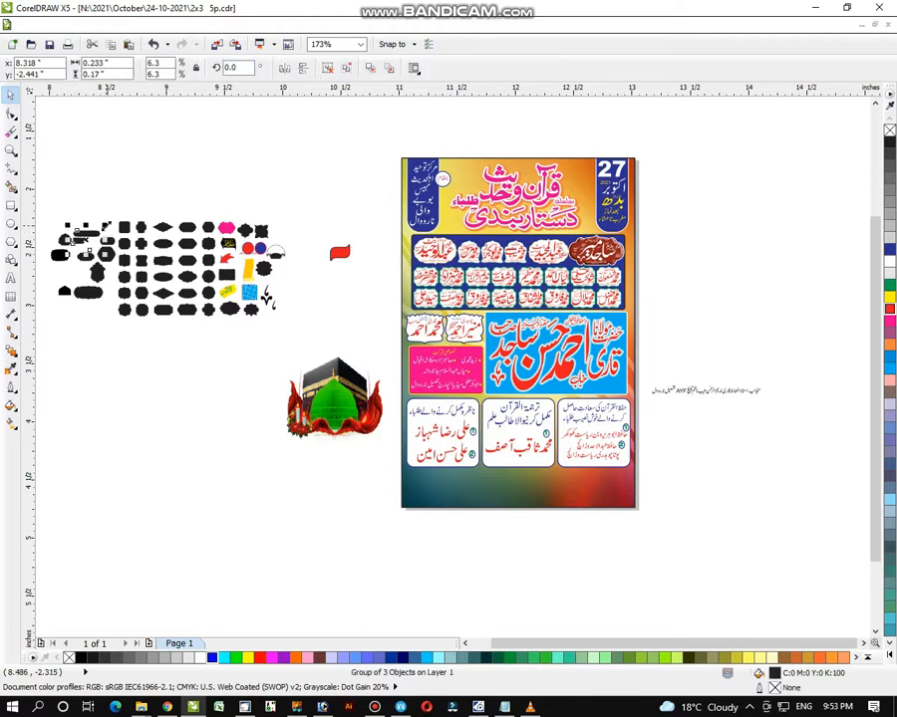
left_click_drag(102, 228, 480, 489)
left_click(306, 540)
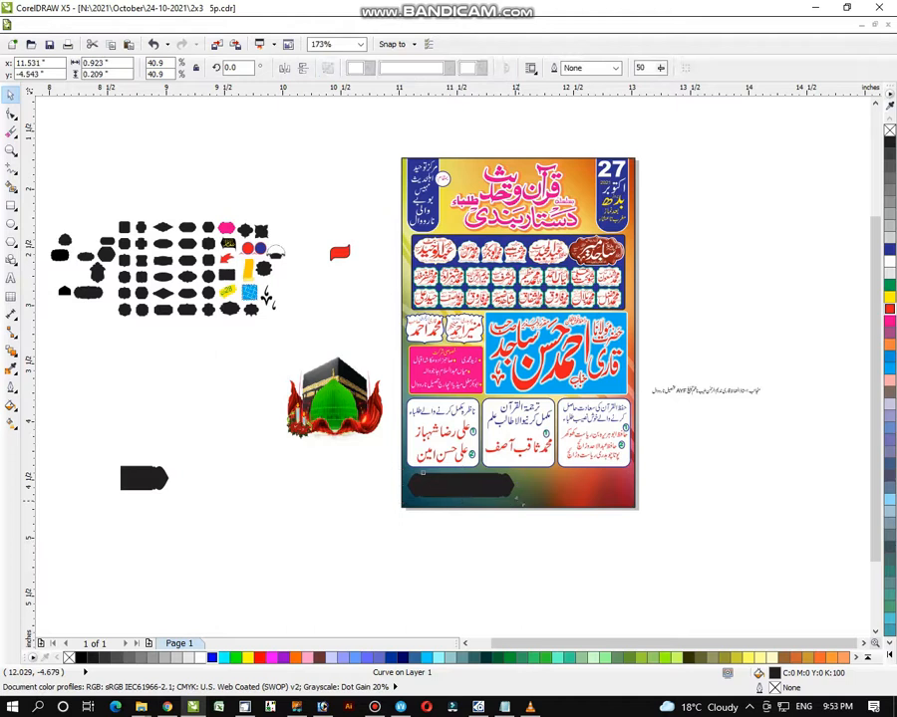
left_click_drag(518, 502, 628, 489)
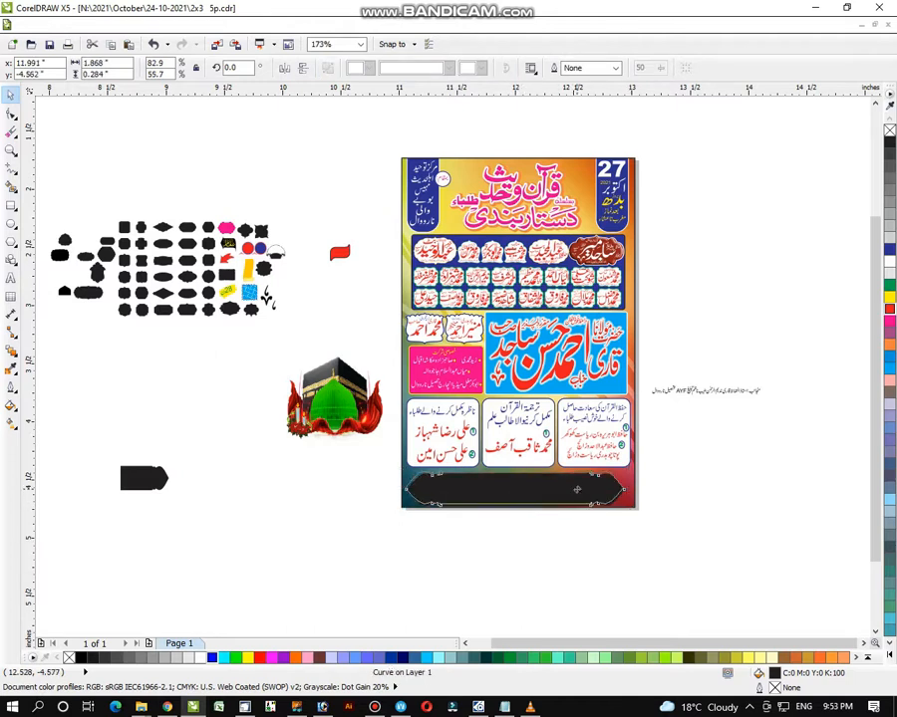
left_click(890, 249)
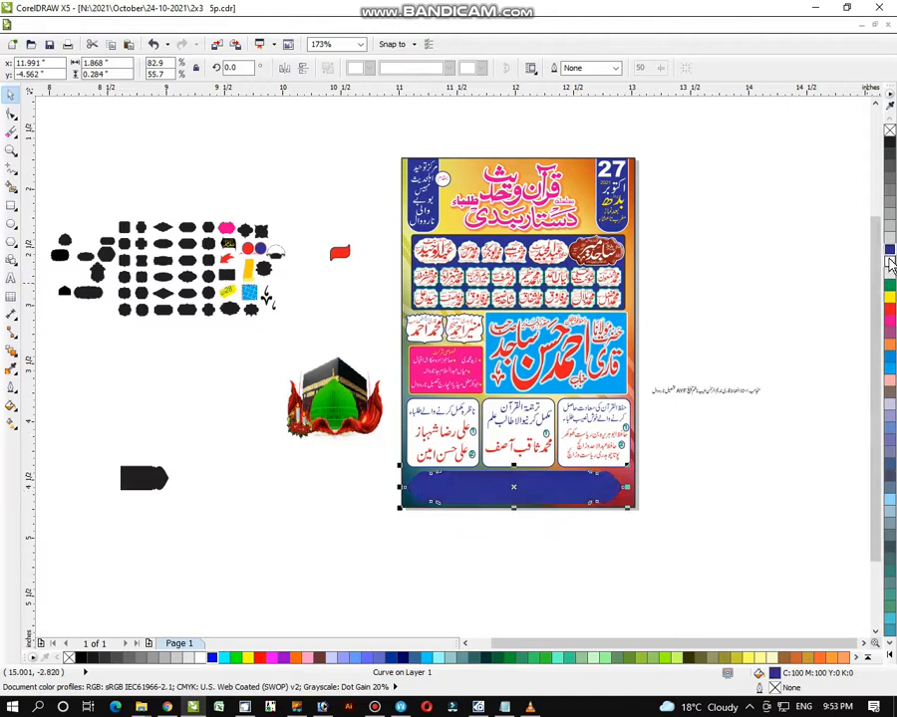
right_click(890, 261)
left_click_drag(809, 363, 648, 420)
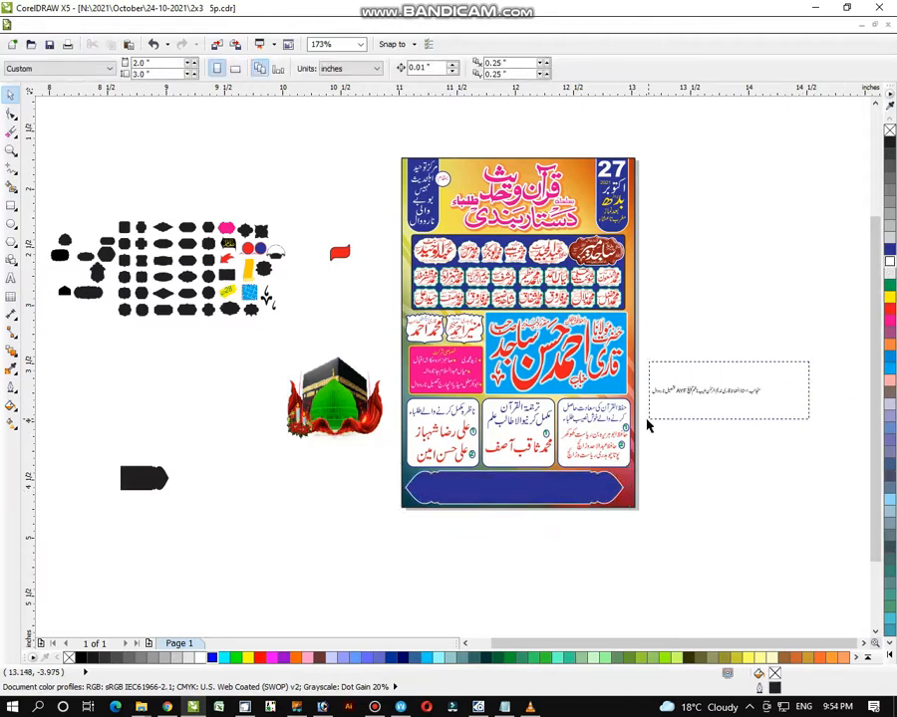
- Move the small Urdu credit line just below the poster and zoom in on it
left_click_drag(703, 399, 553, 541)
left_click(11, 150)
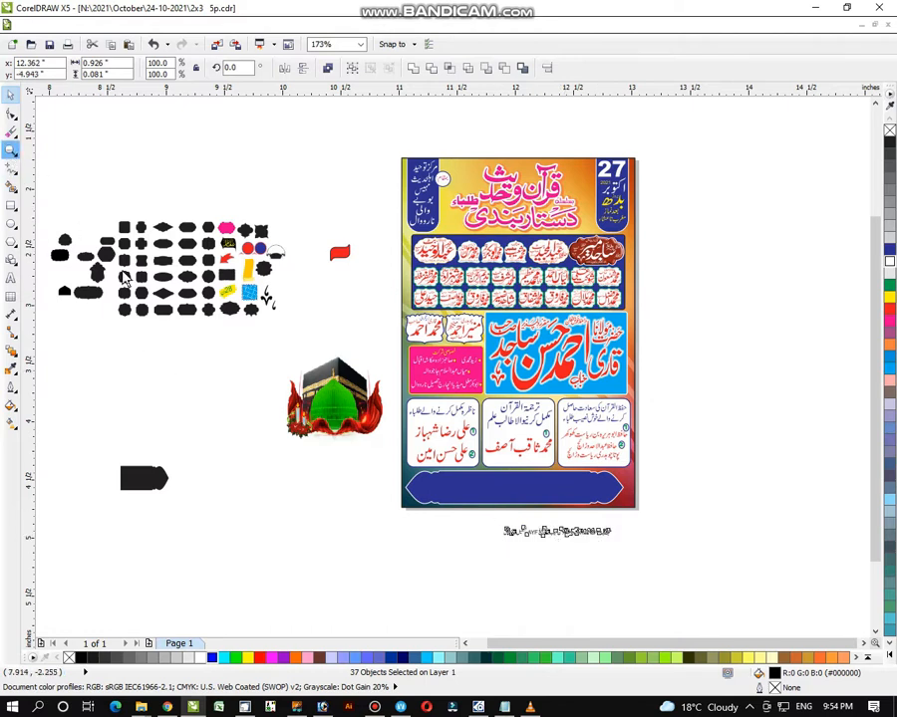
left_click_drag(359, 414, 714, 591)
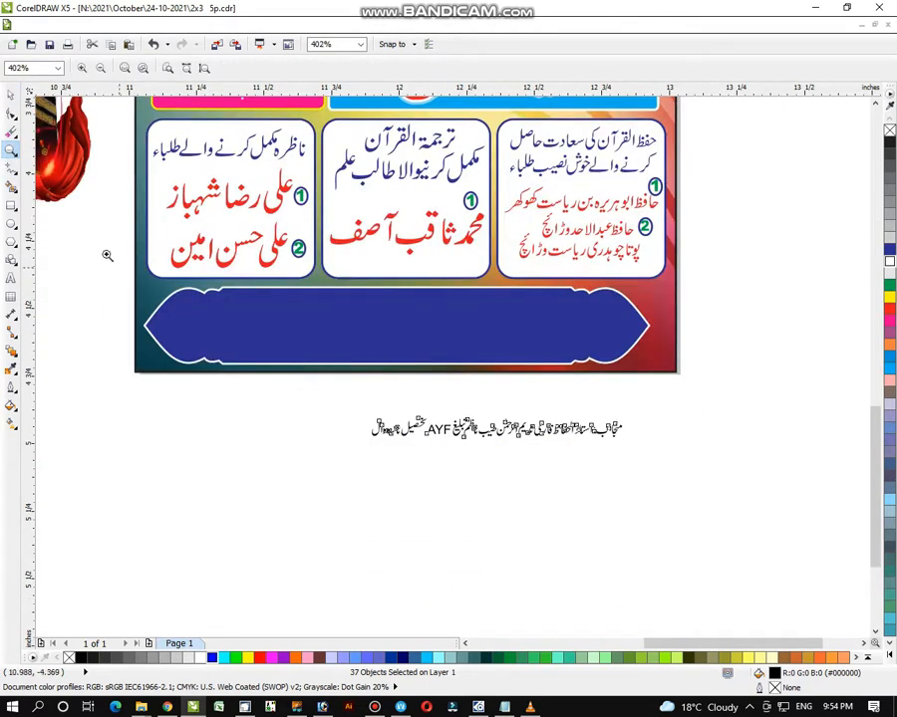
left_click_drag(84, 224, 758, 536)
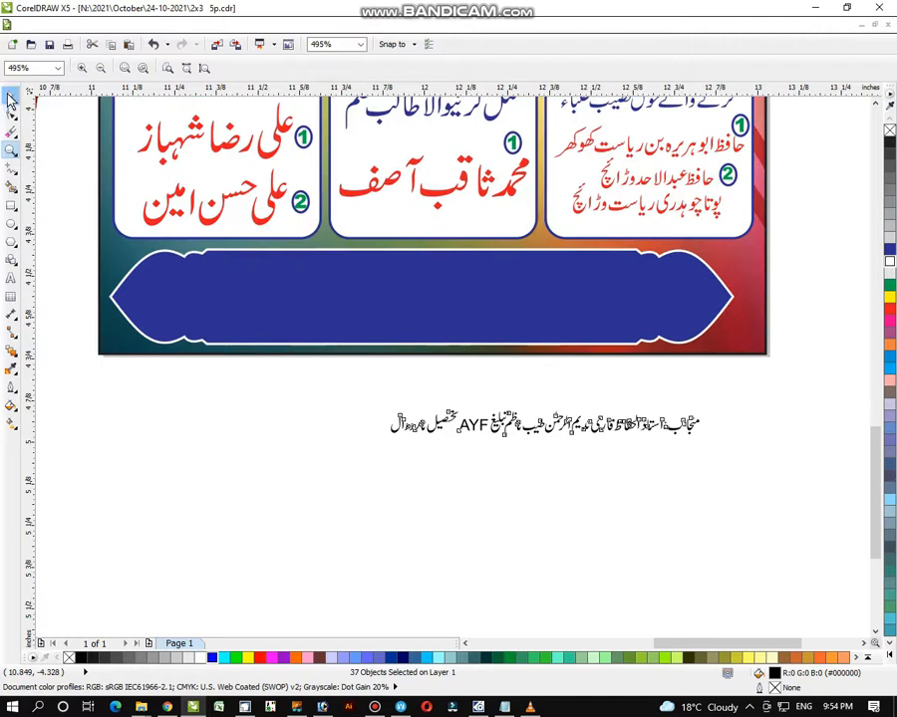
- Nudge the blue banner up slightly and centre it horizontally on the poster background
left_click(10, 96)
left_click(447, 319)
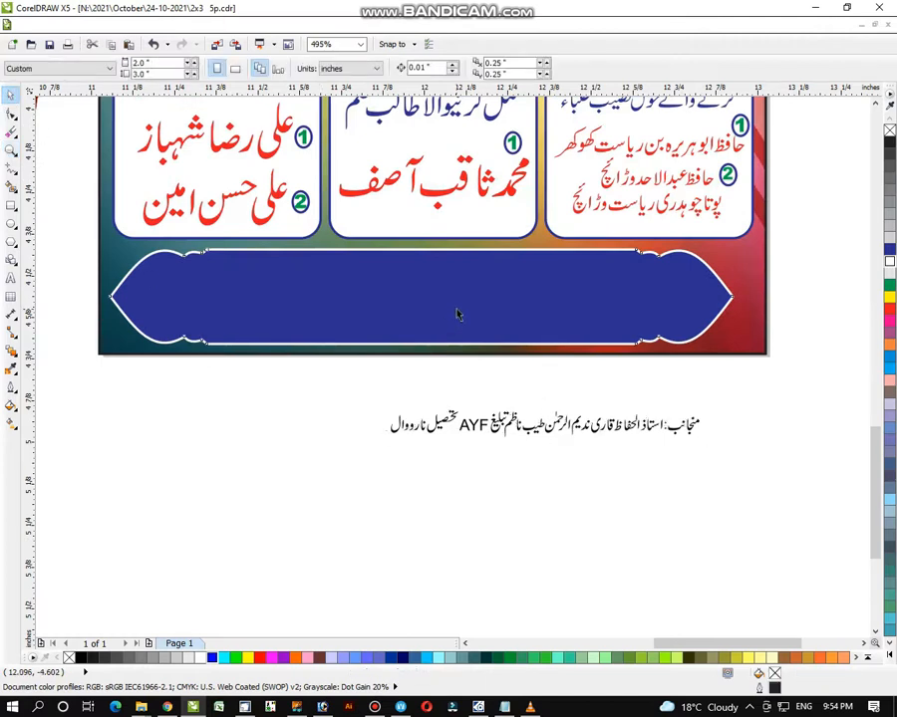
left_click_drag(457, 308, 457, 305)
left_click(746, 344, "shift")
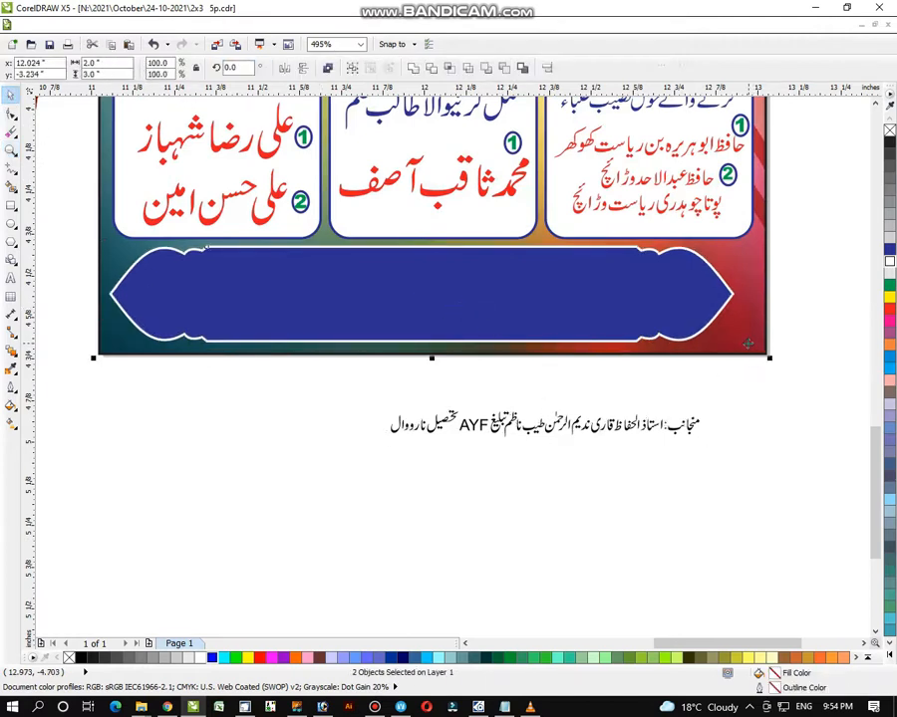
key("c")
left_click_drag(755, 390, 528, 474)
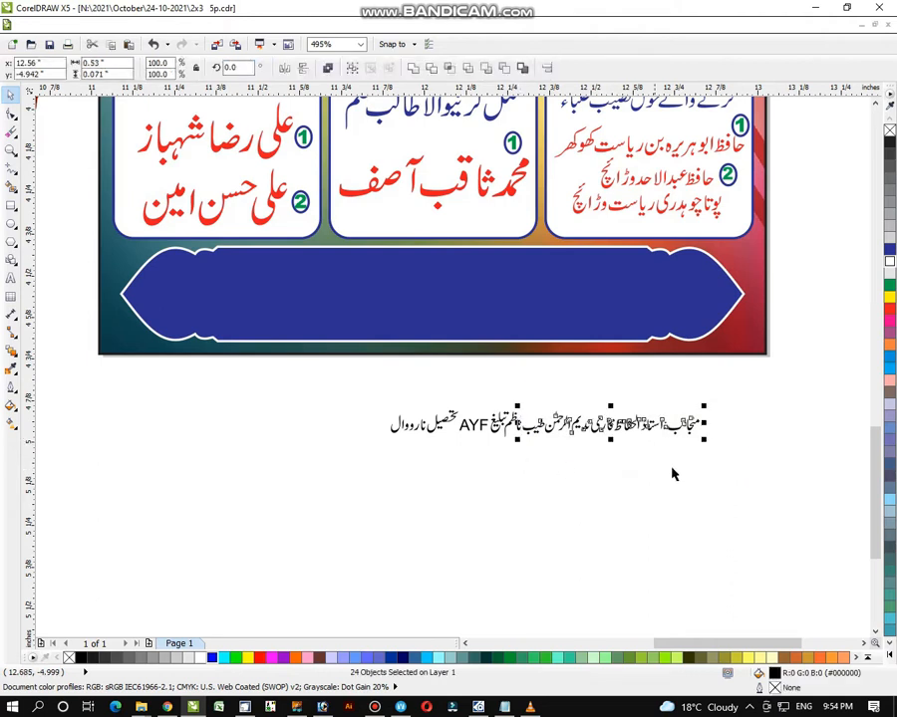